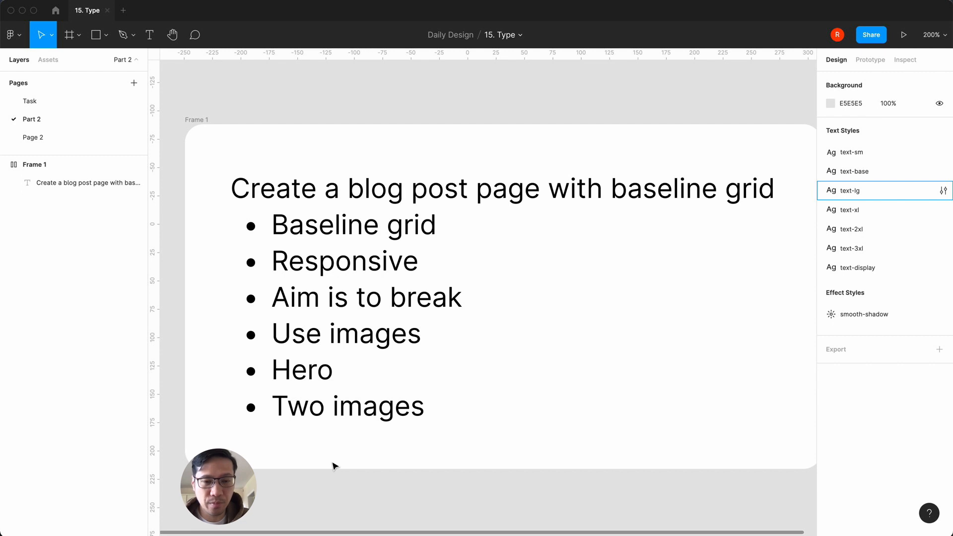
# Copy Frame 3, the 1440 × 900 frame with the rows and columns layout grids, from the Task page.
pyautogui.press('-')
pyautogui.press('+')
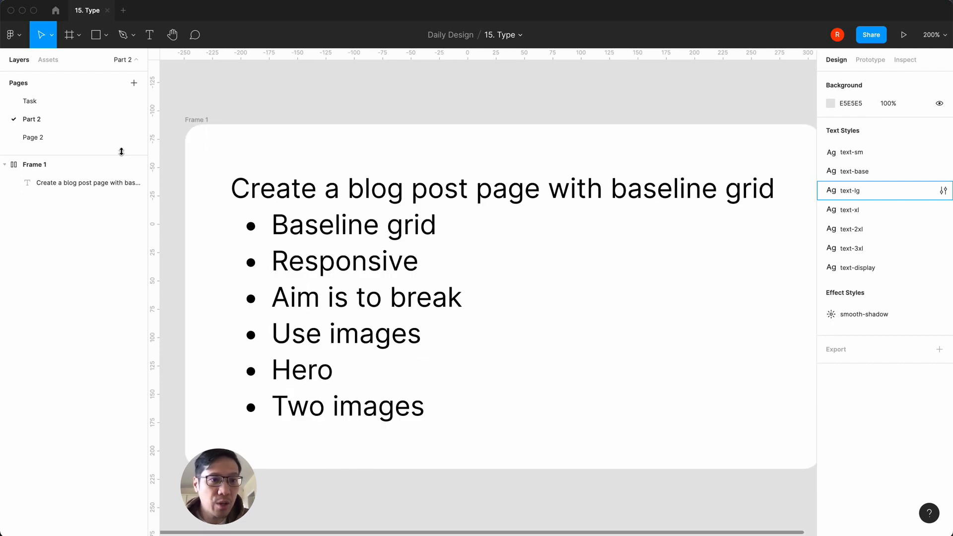
pyautogui.click(40, 104)
pyautogui.hscroll(-10, 300, 264)
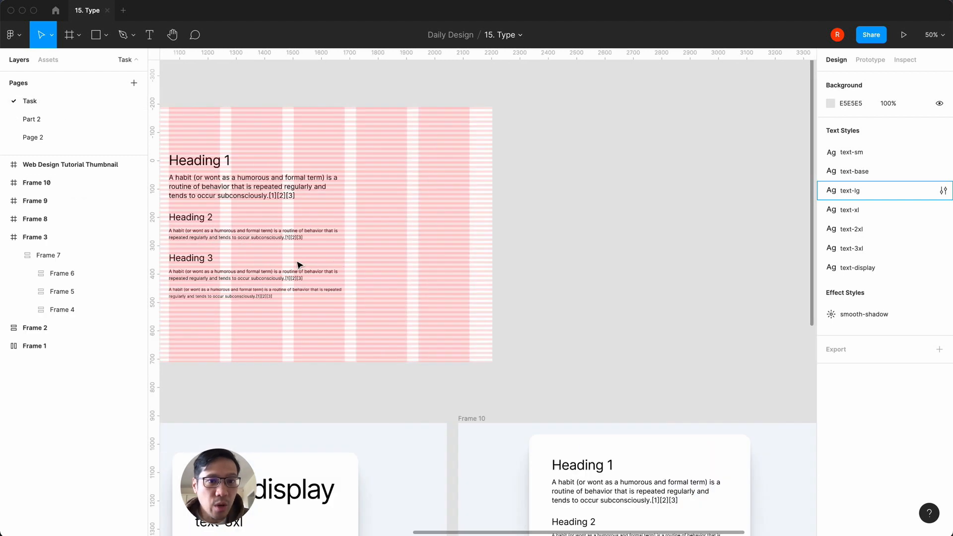
pyautogui.click(407, 106)
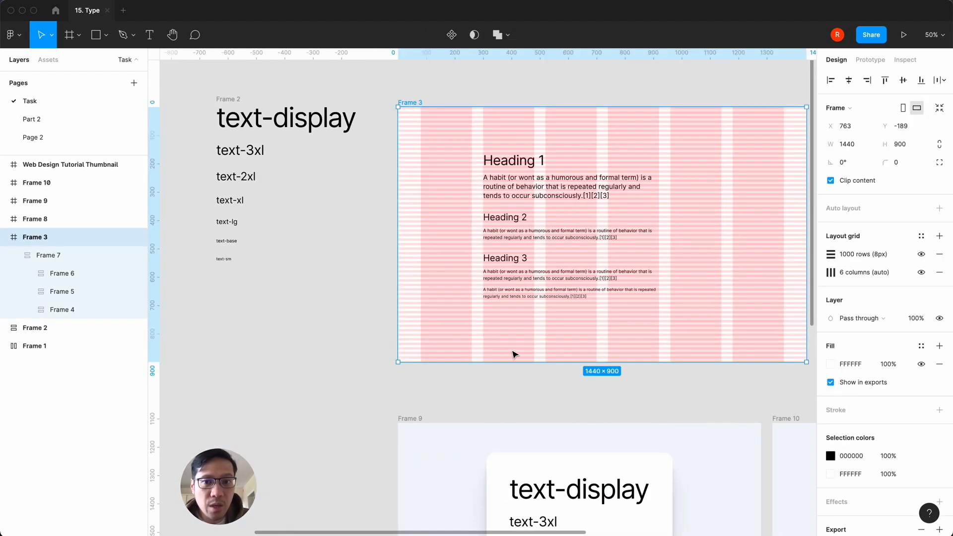
pyautogui.hscroll(2, 470, 349)
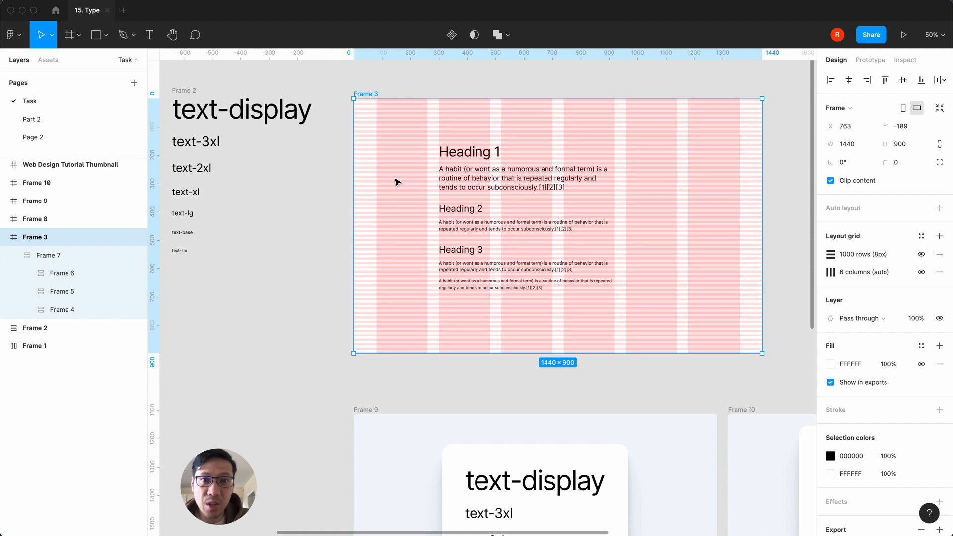
pyautogui.press('super+c')
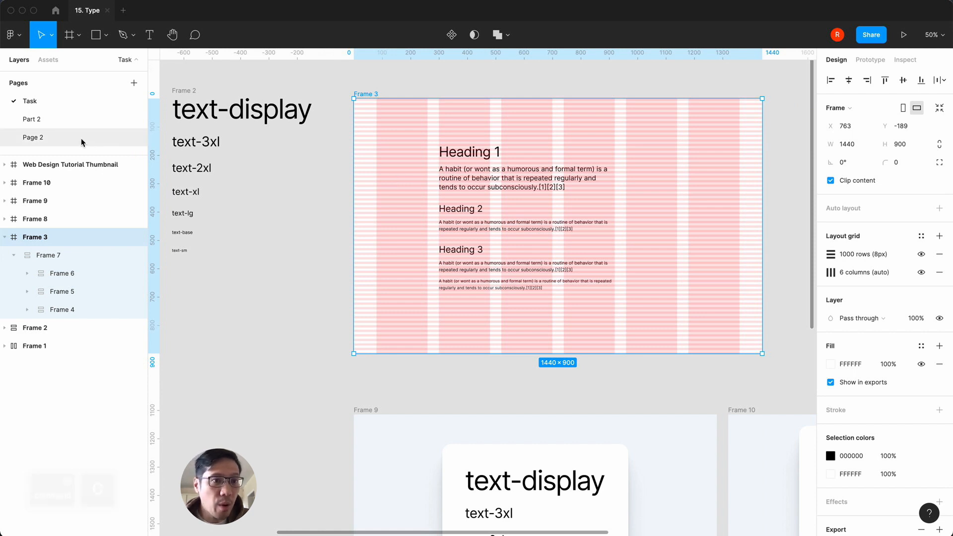
# Paste the copied Frame 3 onto the Part 2 page.
pyautogui.click(75, 122)
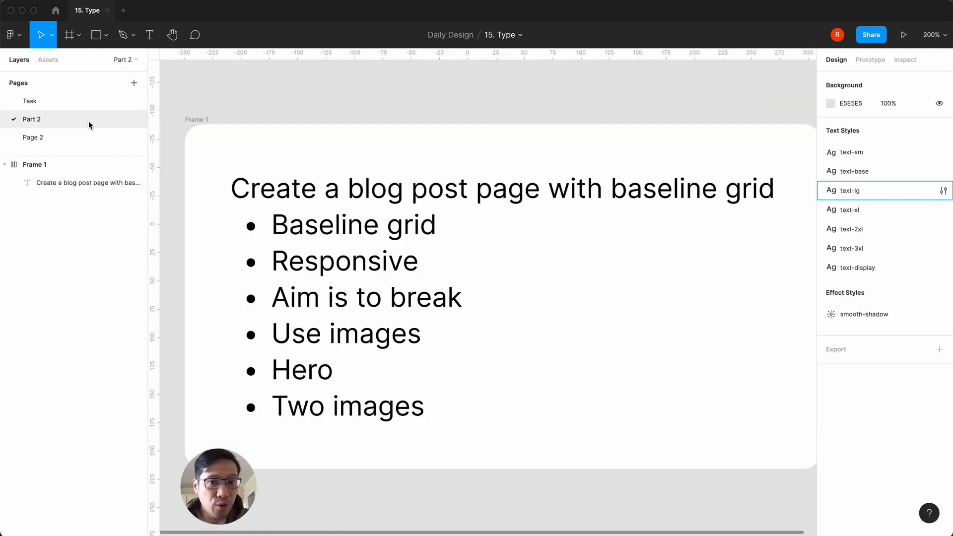
pyautogui.hotkey('shift', '0')
pyautogui.hscroll(5, 547, 238)
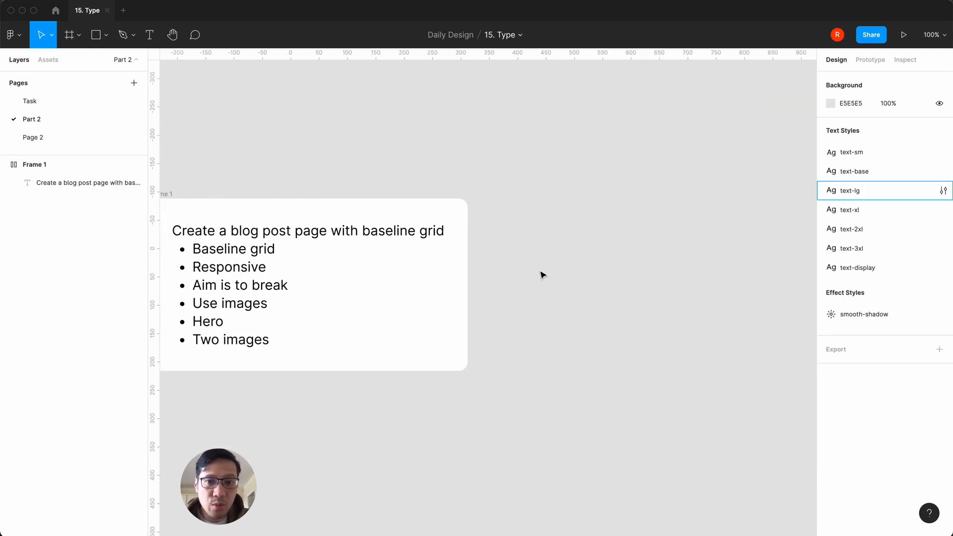
pyautogui.press('super+v')
pyautogui.press('-')
pyautogui.press('-')
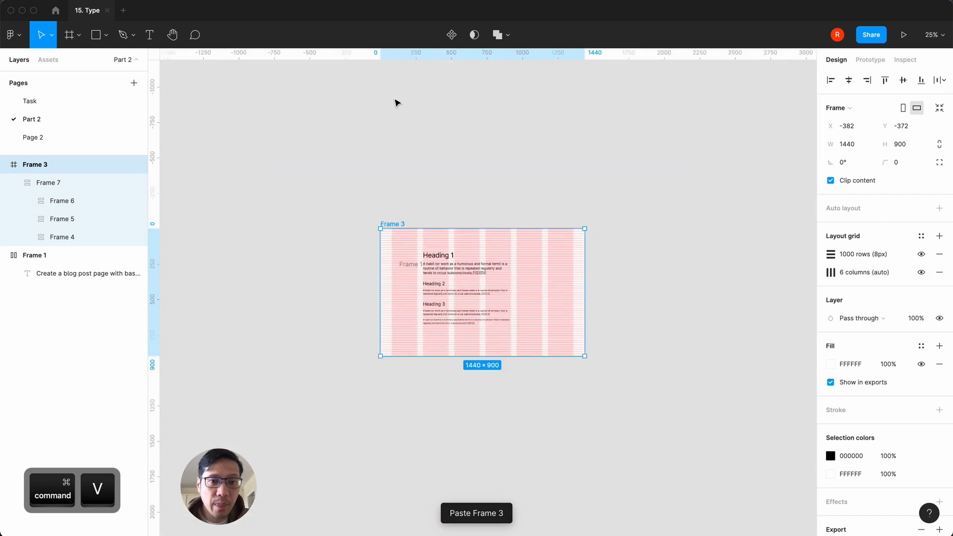
# Move the pasted Frame 3 to the right of Frame 1 on the canvas, with their top edges aligned.
pyautogui.moveTo(389, 222); pyautogui.dragTo(503, 271)
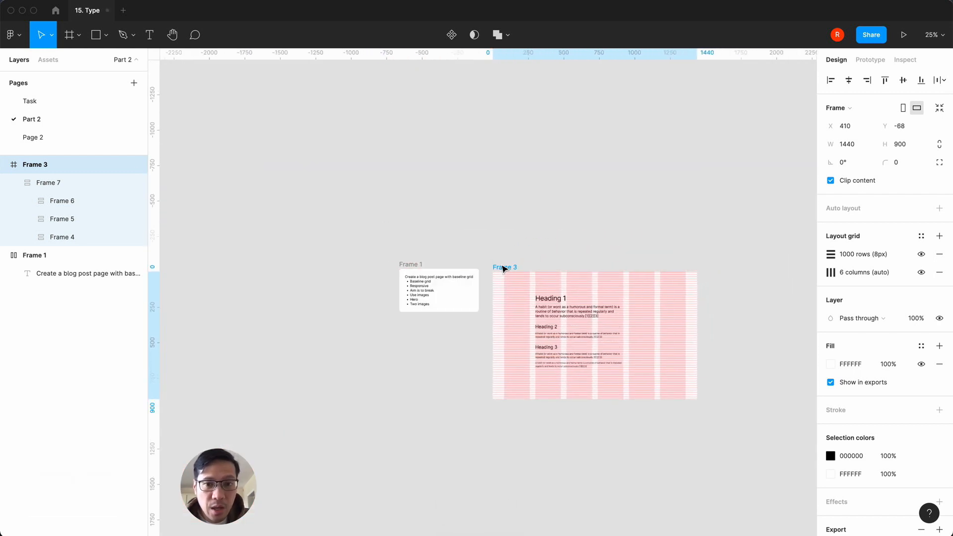
pyautogui.click(502, 255)
pyautogui.click(502, 269)
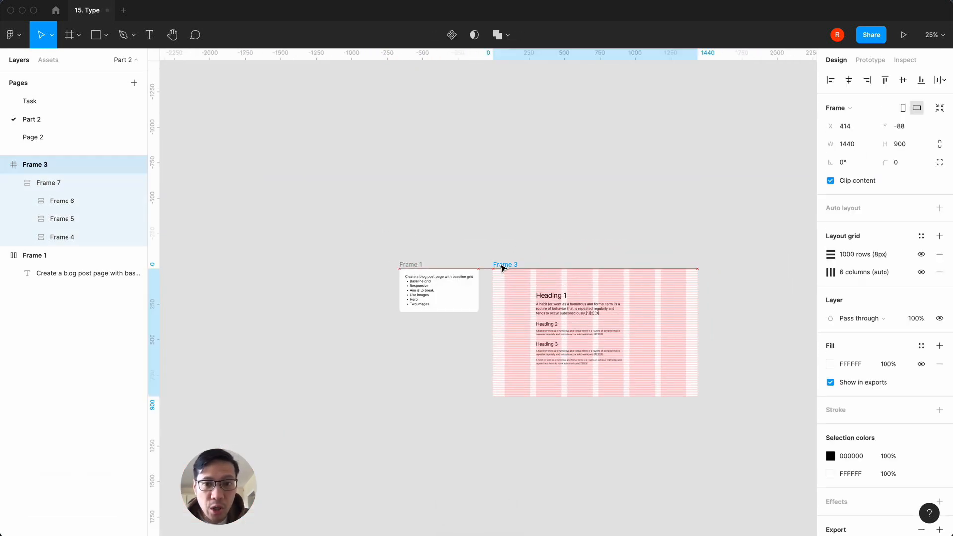
pyautogui.click(510, 247)
# Examine how the Heading 1 text and the paragraph below it sit on Frame 3's 8px row grid.
pyautogui.hotkey('shift', '0')
pyautogui.press('+')
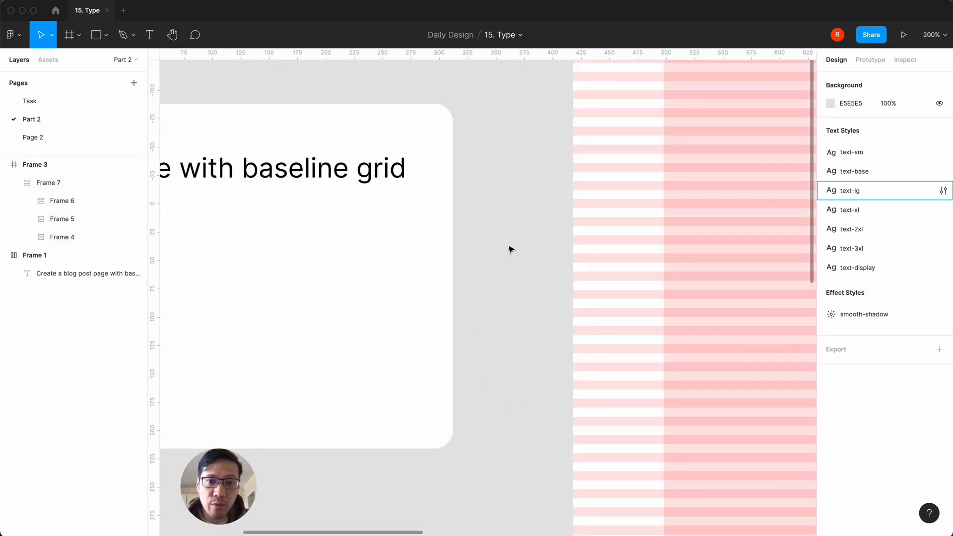
pyautogui.hscroll(10, 509, 247)
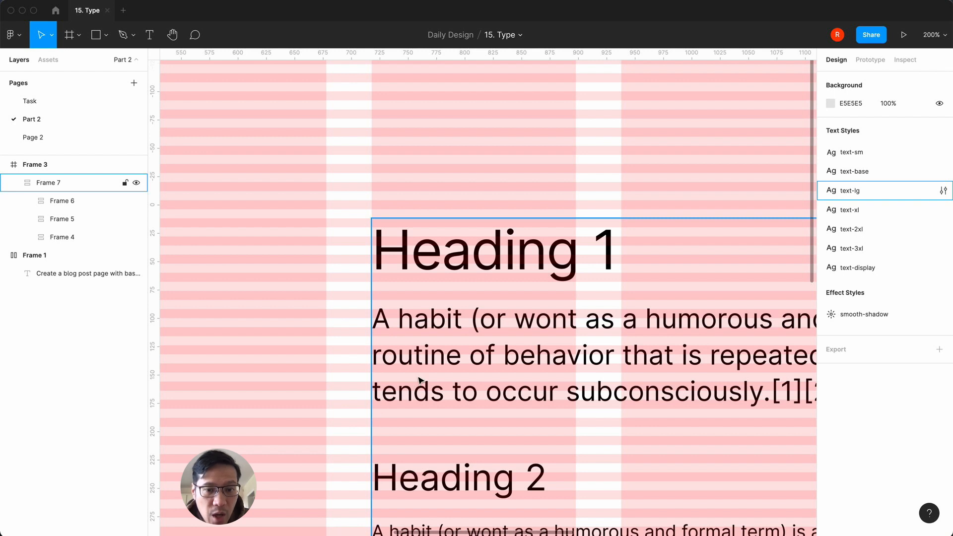
pyautogui.scroll(-3, 418, 381)
pyautogui.scroll(5, 419, 379)
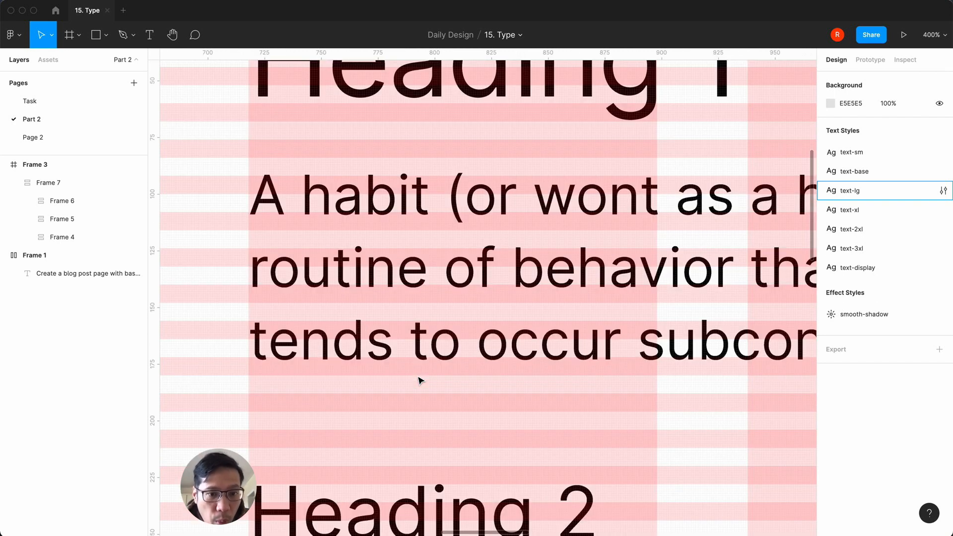
pyautogui.hotkey('shift', '0')
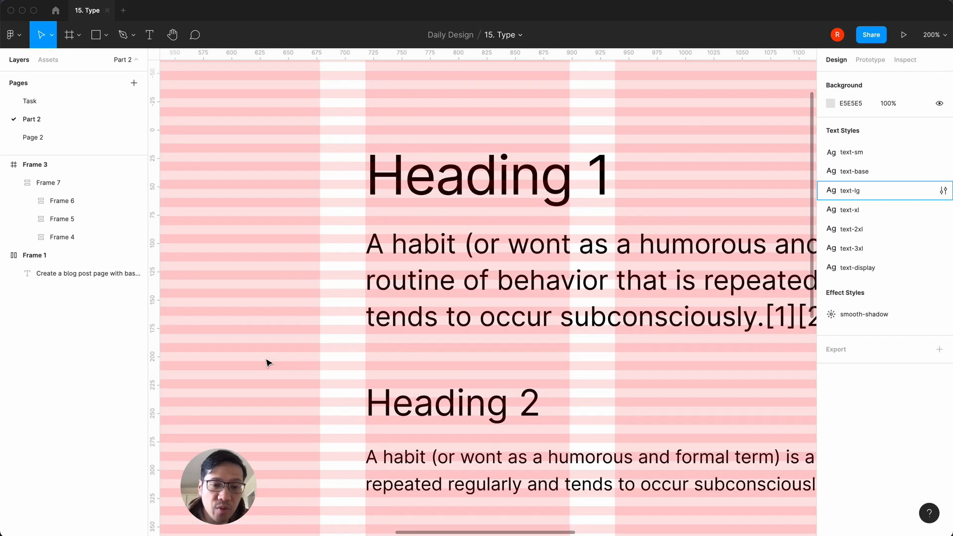
pyautogui.press('super+equal')
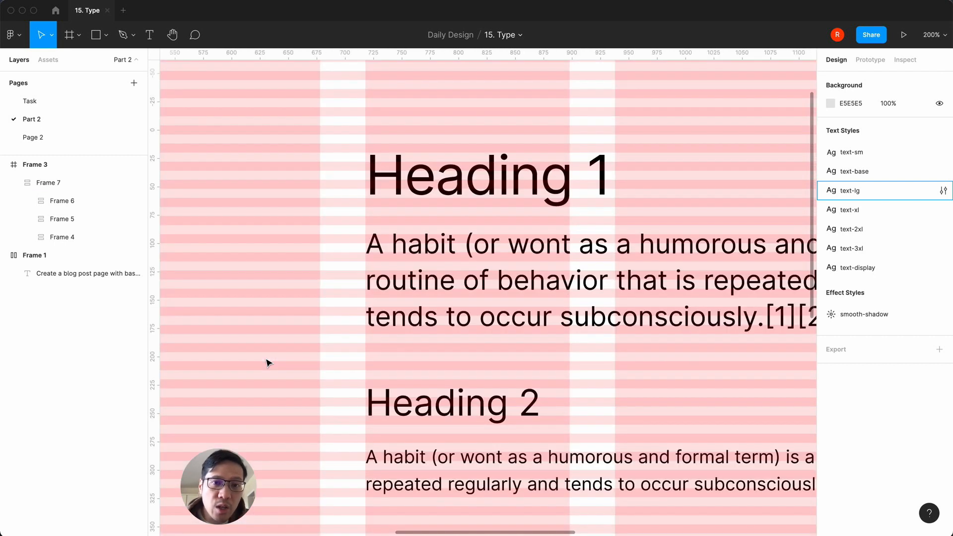
pyautogui.doubleClick(410, 191)
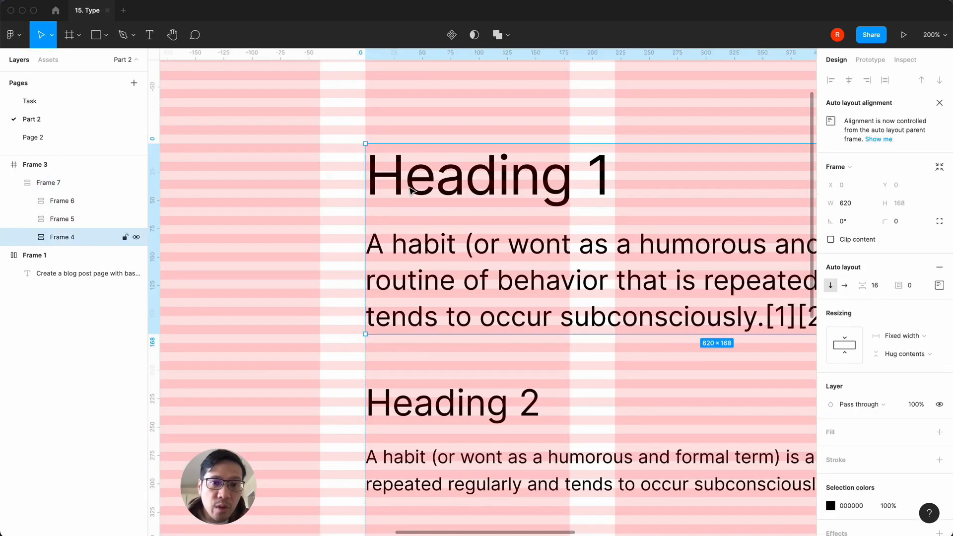
pyautogui.doubleClick(411, 191)
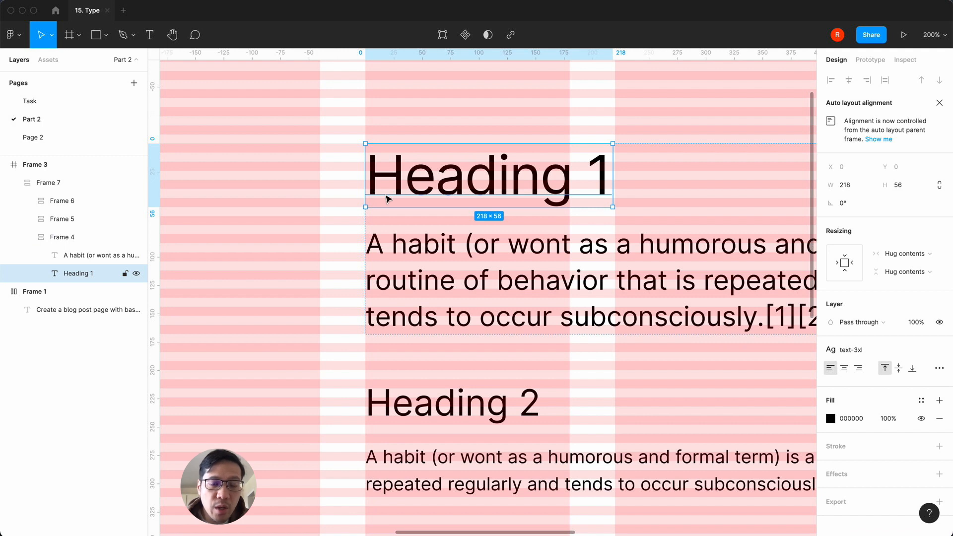
pyautogui.click(330, 197)
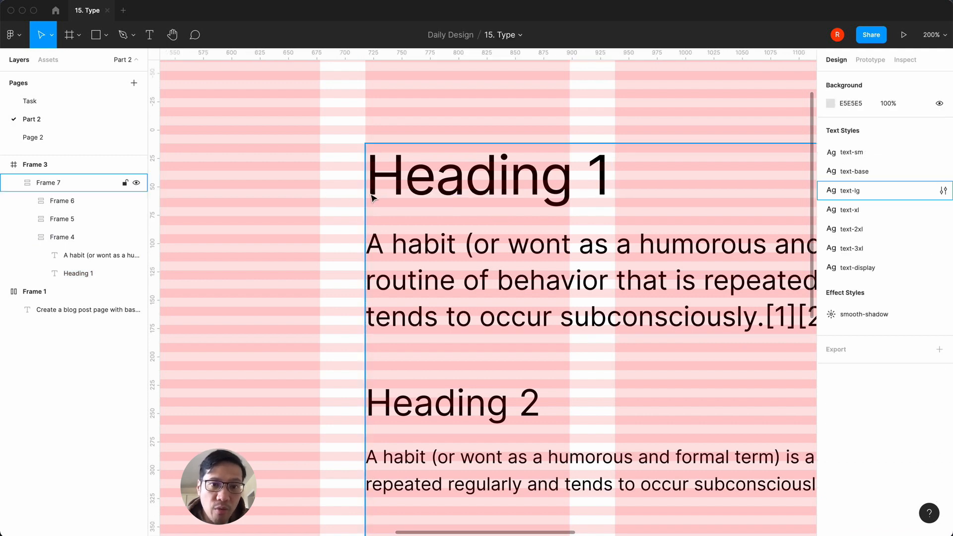
pyautogui.click(393, 186)
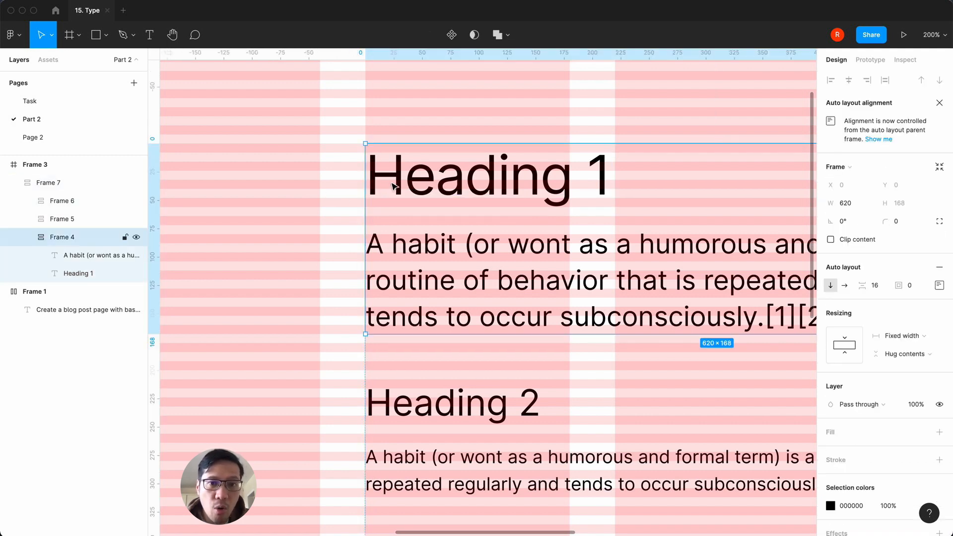
pyautogui.click(393, 187)
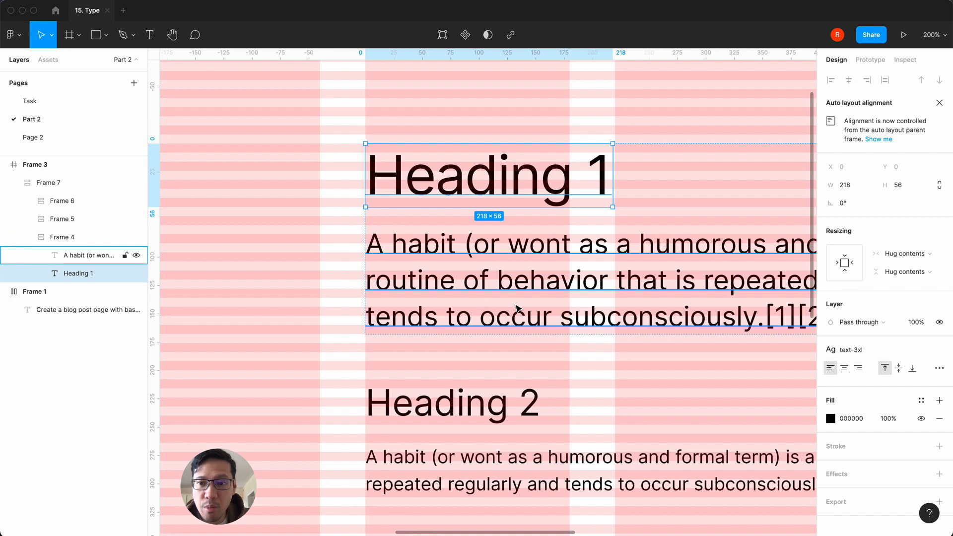
pyautogui.click(313, 201)
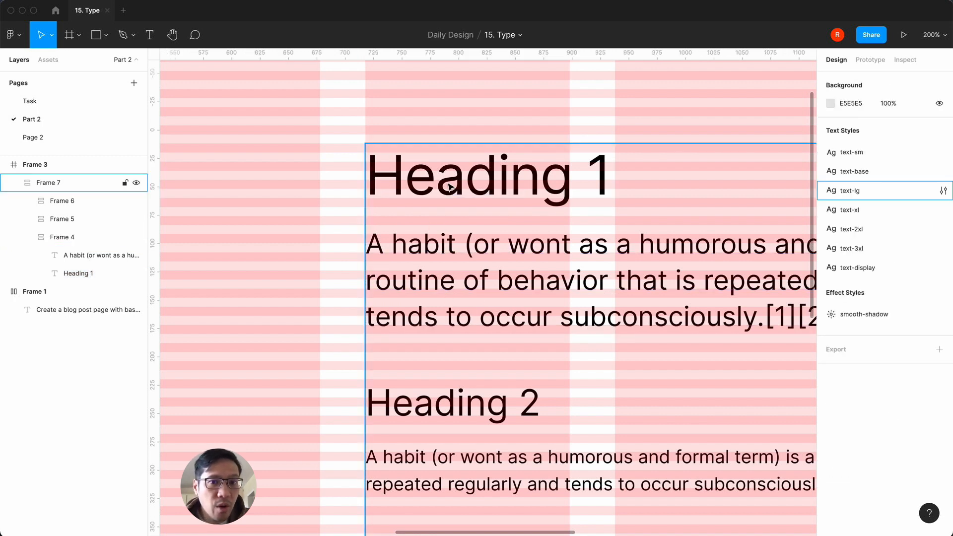
# Wrap the Heading 1 text in an auto layout frame with item spacing 0 and padding 0.
pyautogui.doubleClick(449, 187)
pyautogui.doubleClick(448, 187)
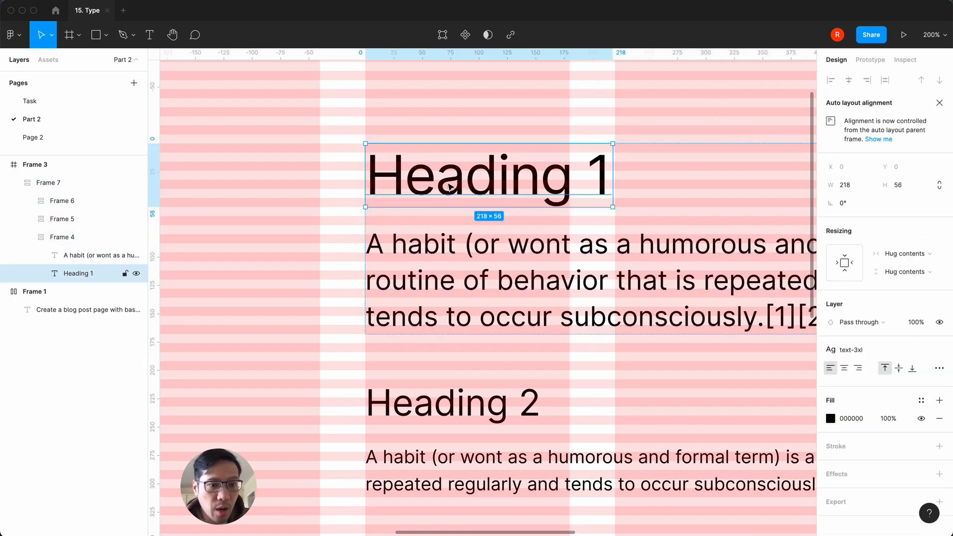
pyautogui.hotkey('shift', 'a')
pyautogui.click(877, 290)
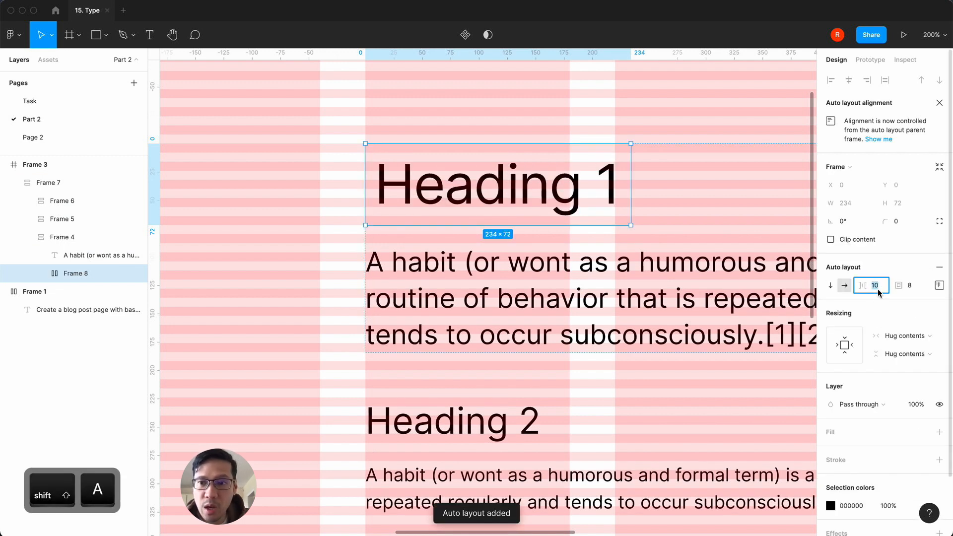
pyautogui.write('0')
pyautogui.press('Tab')
pyautogui.write('0')
pyautogui.press('Return')
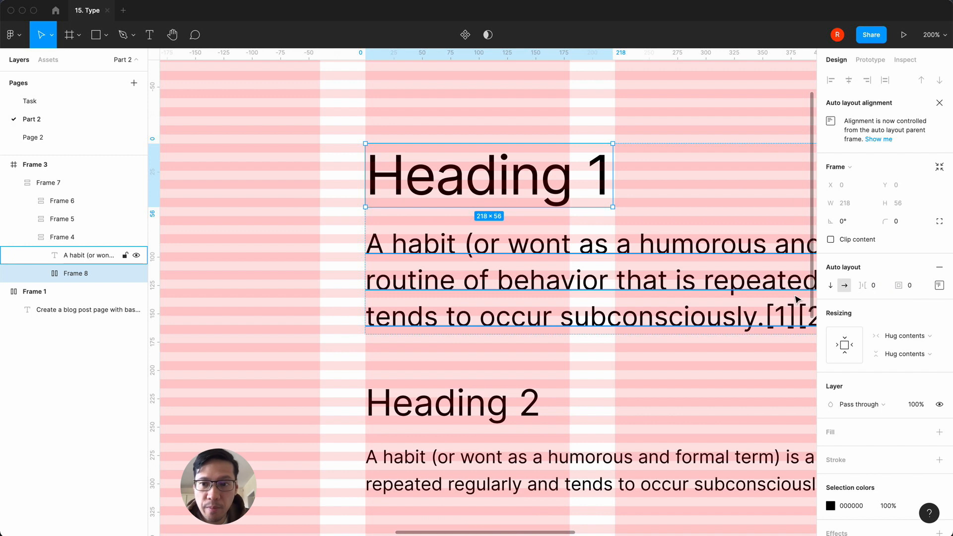
# Give the auto layout frame around Heading 1 a solid BBBBBB fill.
pyautogui.click(940, 432)
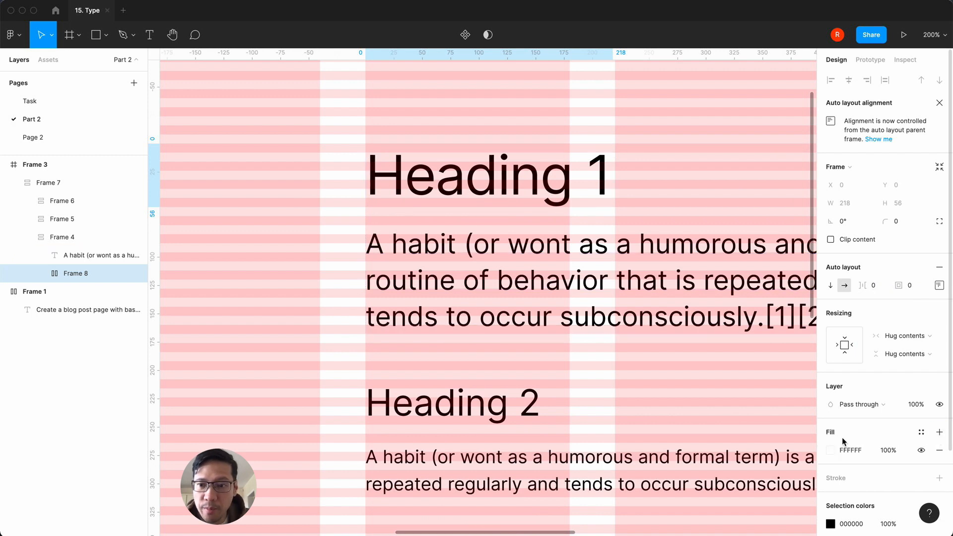
pyautogui.click(830, 451)
pyautogui.moveTo(685, 260); pyautogui.dragTo(682, 278)
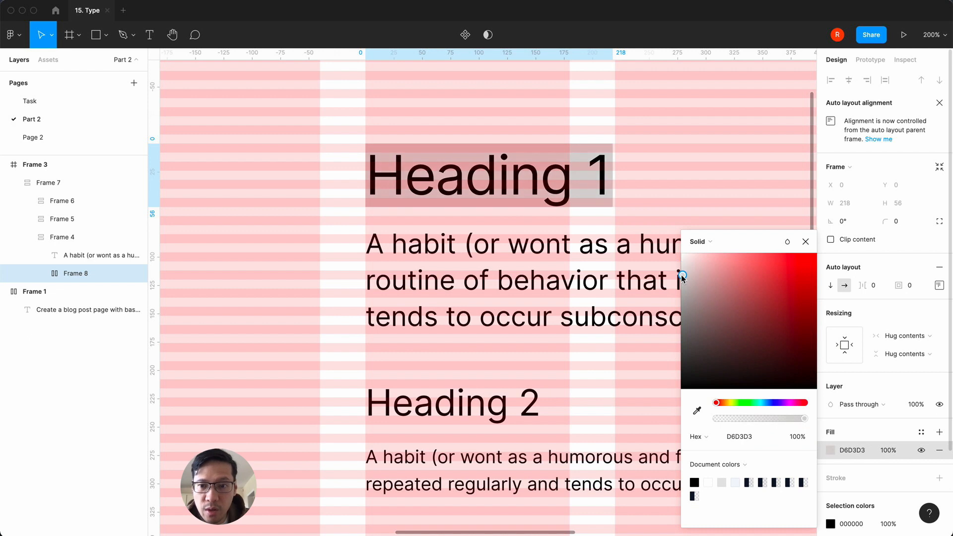
pyautogui.click(738, 437)
pyautogui.write('bbbbbb')
pyautogui.press('Return')
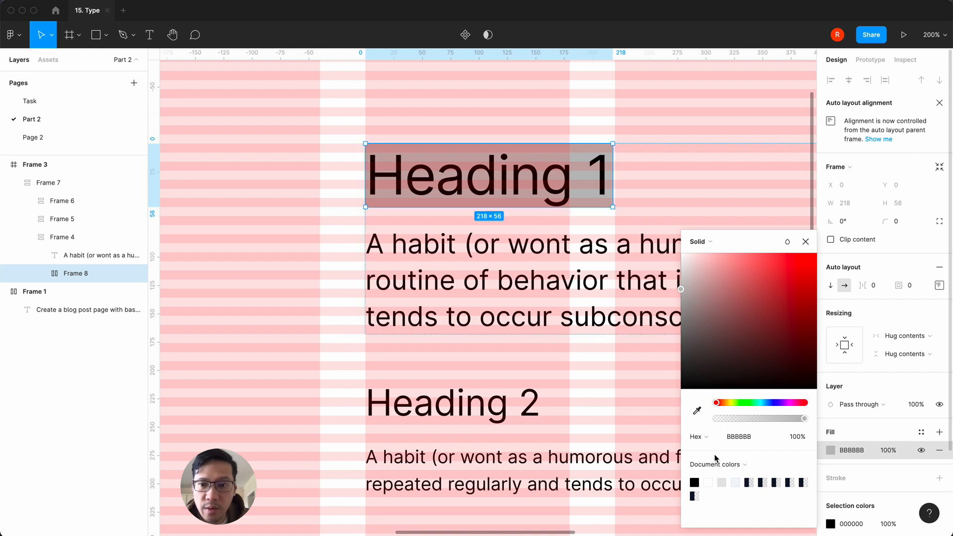
pyautogui.click(805, 242)
pyautogui.click(271, 261)
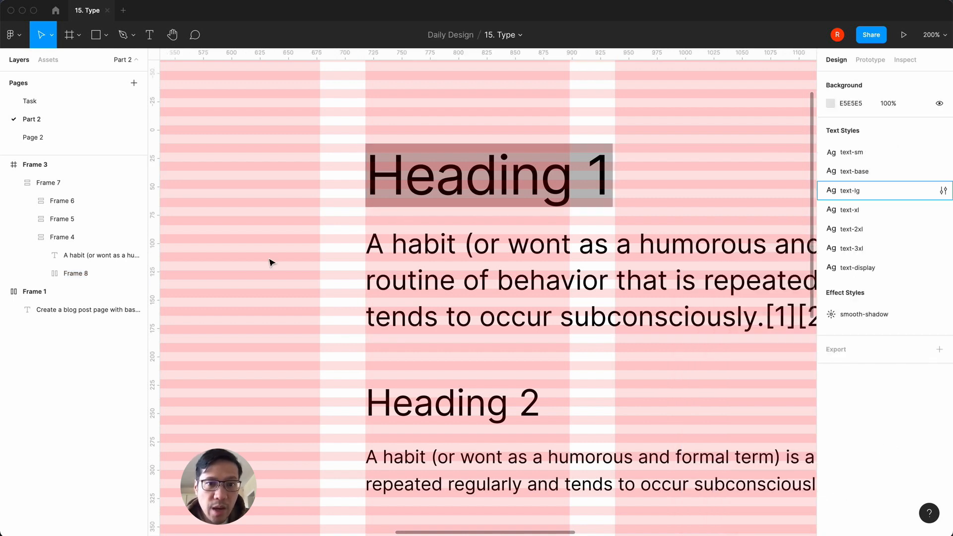
# Examine how the grey box around Heading 1 lines up with the baseline grid rows.
pyautogui.press('-')
pyautogui.press('+')
pyautogui.press('+')
pyautogui.press('-')
pyautogui.press('-')
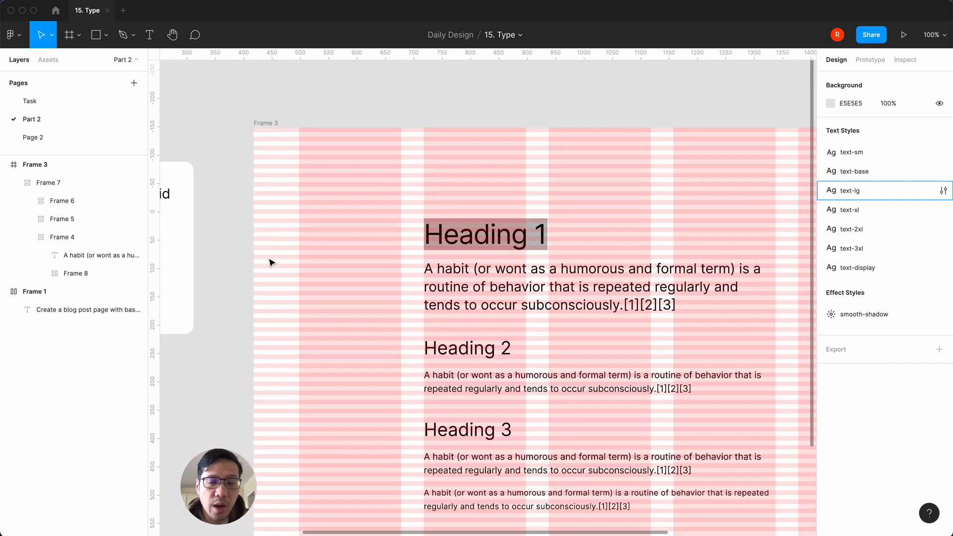
pyautogui.press('+')
pyautogui.press('+')
pyautogui.press('-')
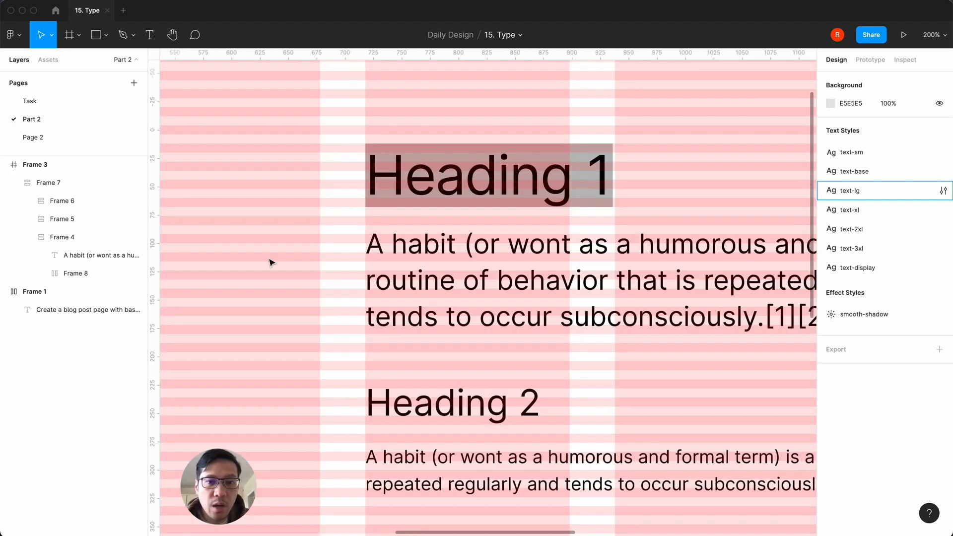
pyautogui.click(398, 206)
pyautogui.doubleClick(398, 204)
pyautogui.doubleClick(398, 202)
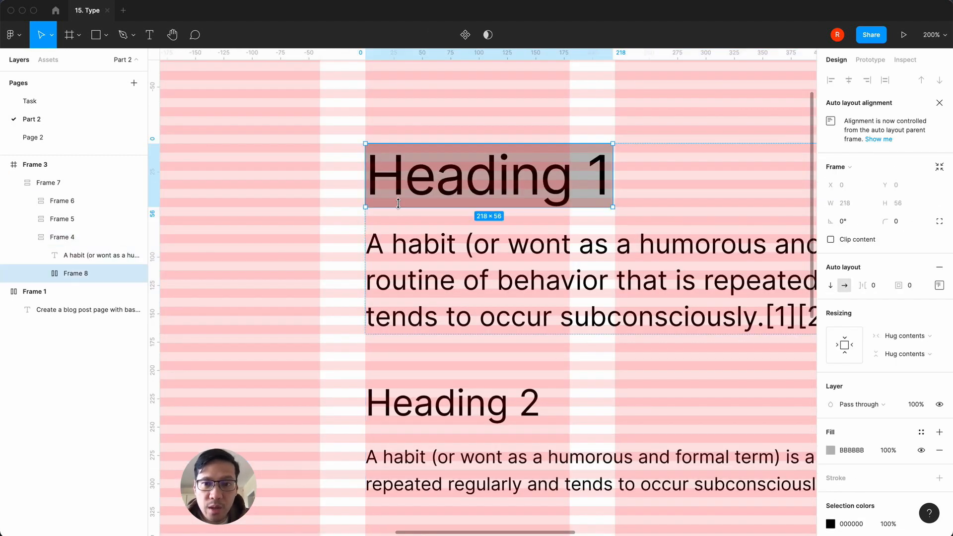
pyautogui.click(350, 228)
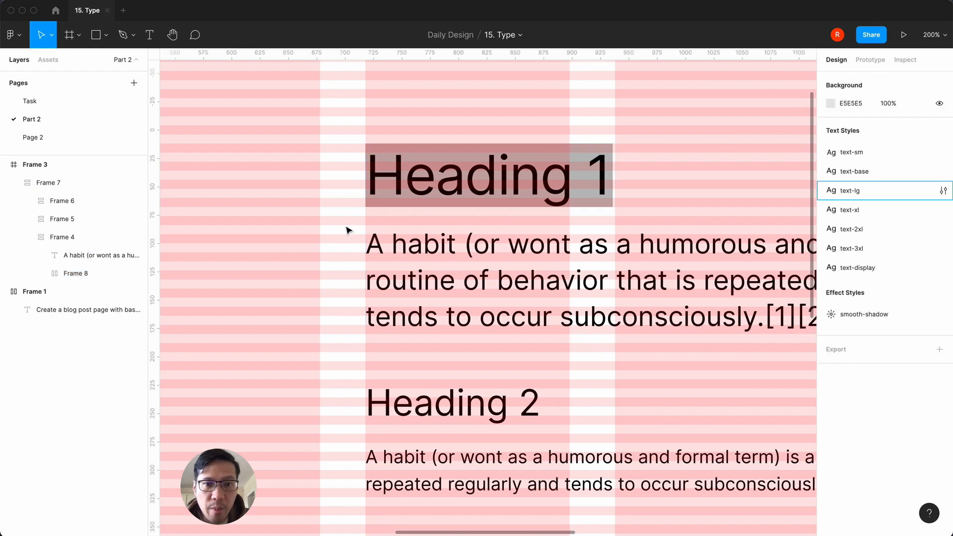
pyautogui.doubleClick(417, 208)
pyautogui.click(417, 207)
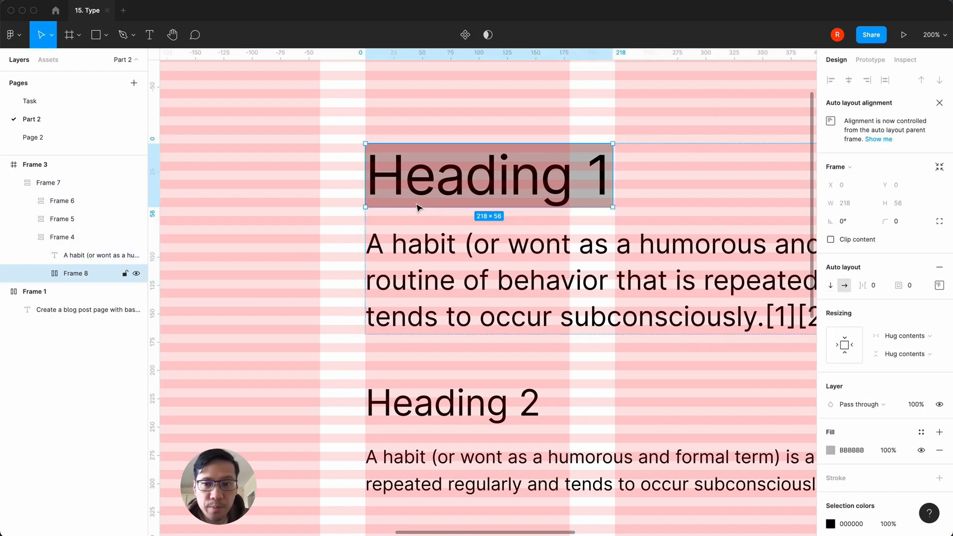
pyautogui.click(850, 450)
pyautogui.press('super+c')
pyautogui.click(376, 279)
pyautogui.click(356, 275)
pyautogui.click(423, 286)
pyautogui.doubleClick(423, 287)
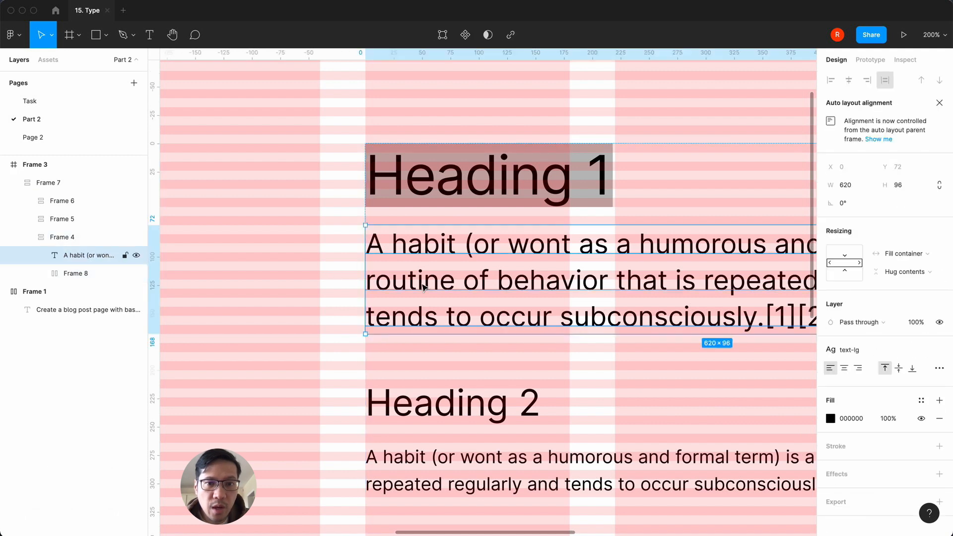
# Try lighter fills on the auto layout frame around Heading 1, first CCCCCC and then EEEEEE.
pyautogui.click(445, 213)
pyautogui.click(857, 452)
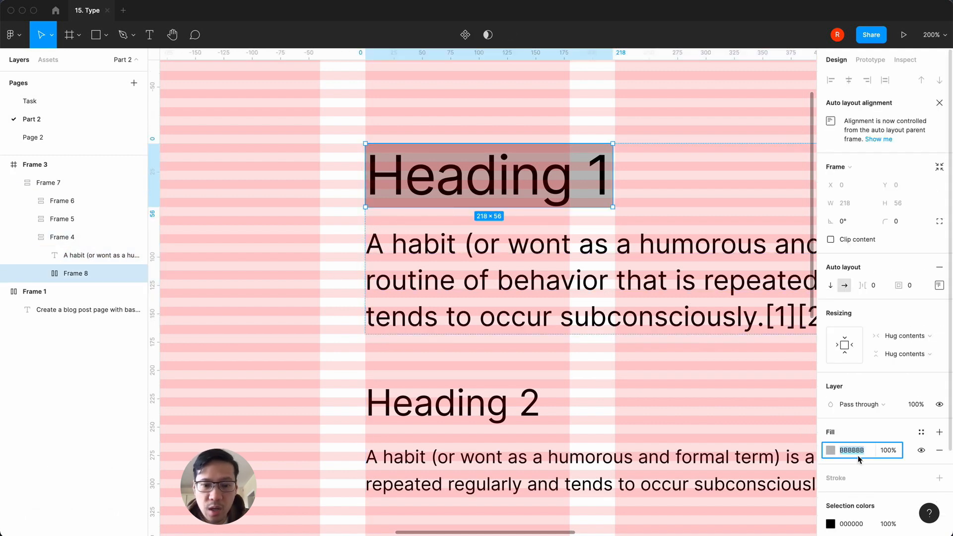
pyautogui.write('cccccc')
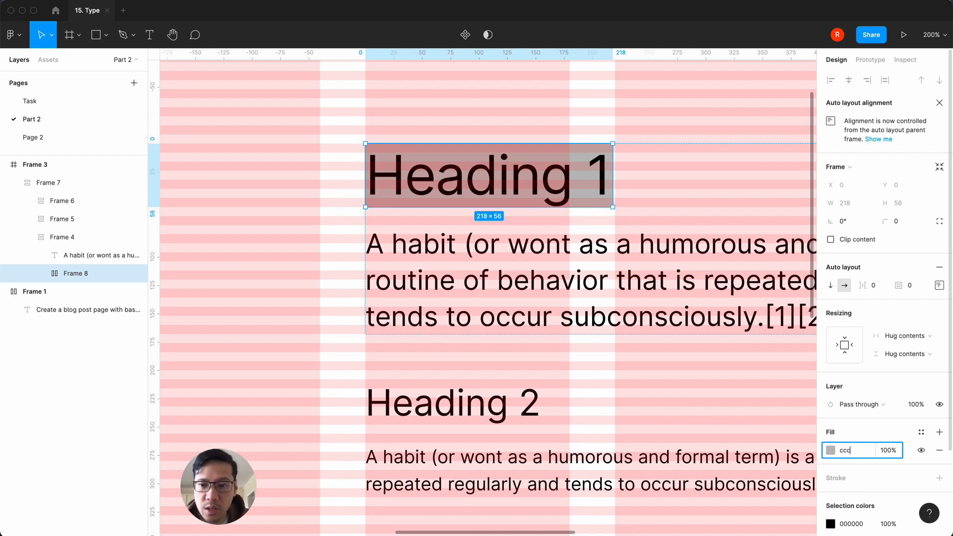
pyautogui.press('Return')
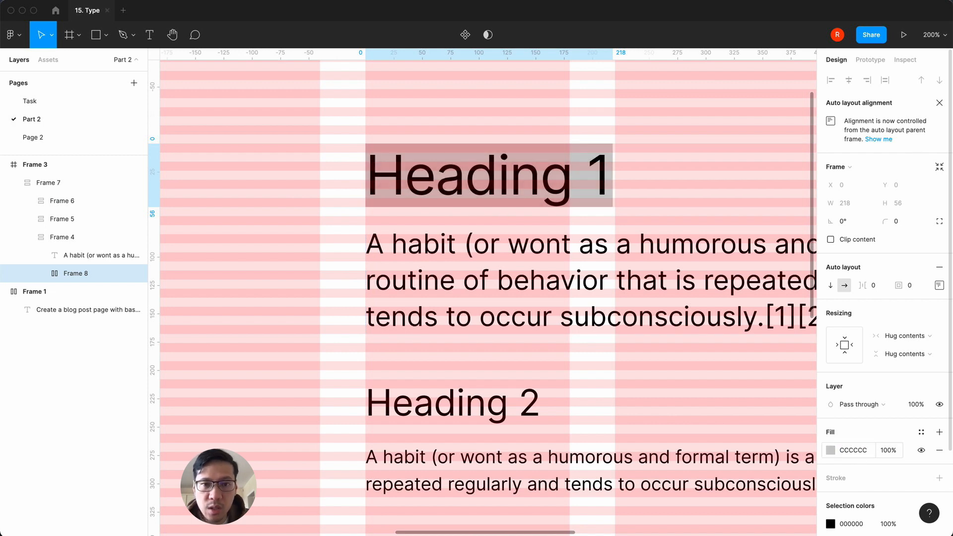
pyautogui.click(848, 452)
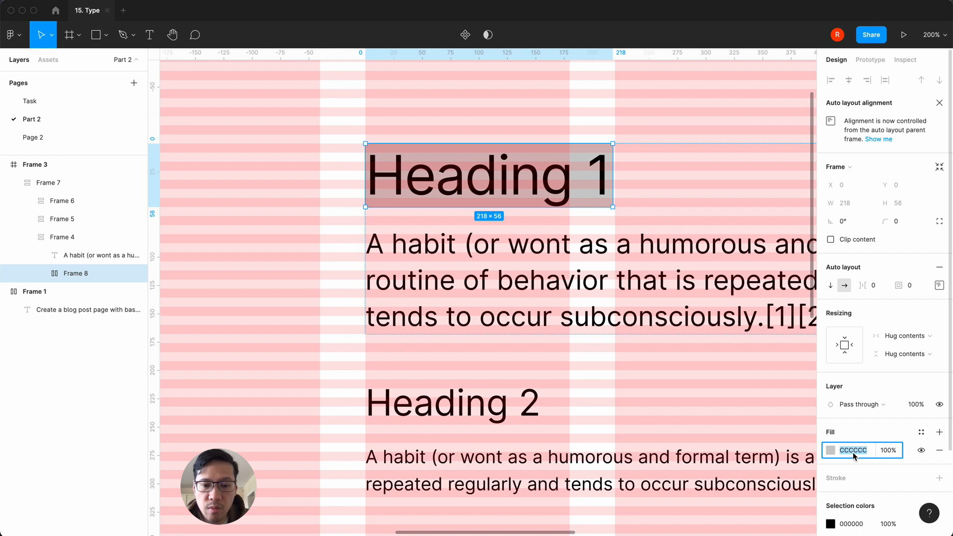
pyautogui.write('eeeee')
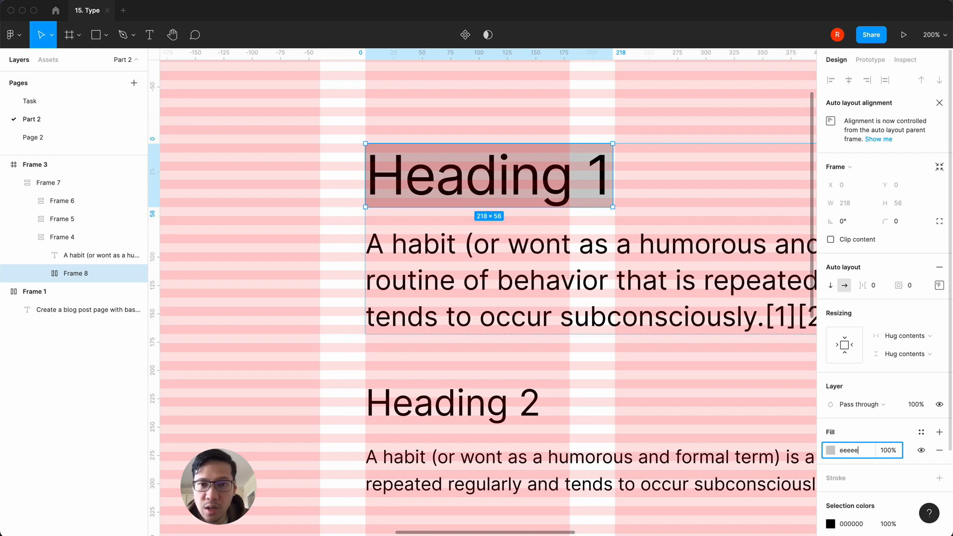
pyautogui.write('e')
pyautogui.press('Return')
# Set the fill of the auto layout frame around Heading 1 to DDDDDD and copy that colour value.
pyautogui.click(850, 452)
pyautogui.write('dddddd')
pyautogui.press('Return')
pyautogui.click(857, 453)
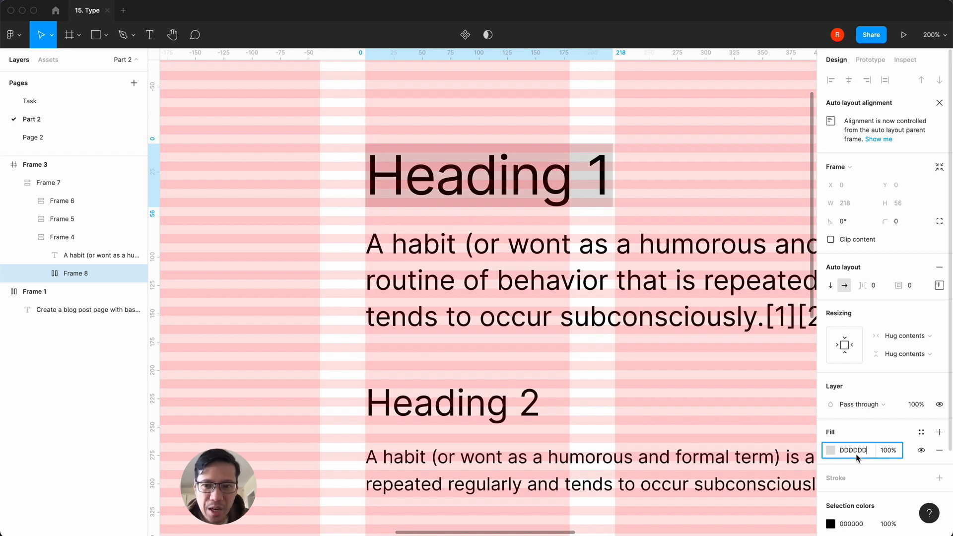
pyautogui.press('super+c')
# Wrap the paragraph below Heading 1 in an auto layout frame with item spacing 0 and padding 0.
pyautogui.click(609, 298)
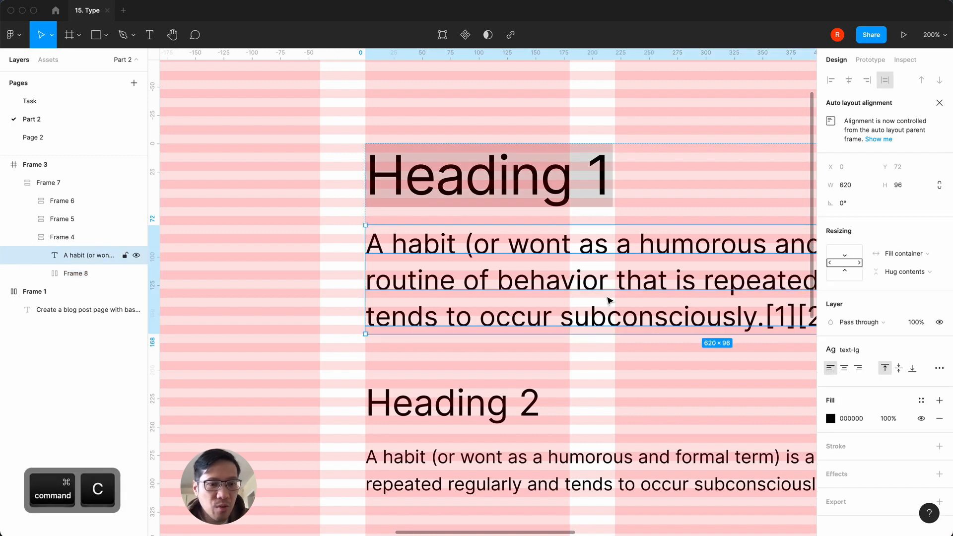
pyautogui.hotkey('shift', 'a')
pyautogui.click(875, 286)
pyautogui.write('0')
pyautogui.press('Tab')
pyautogui.write('0')
pyautogui.press('Return')
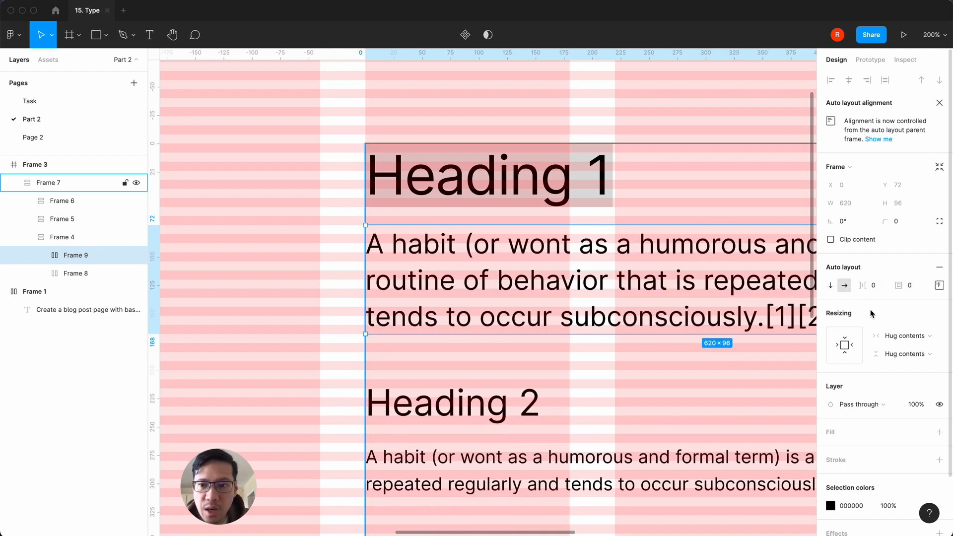
# Give the auto layout frame around the paragraph below Heading 1 the copied DDDDDD fill and check it against the grid rows.
pyautogui.click(939, 432)
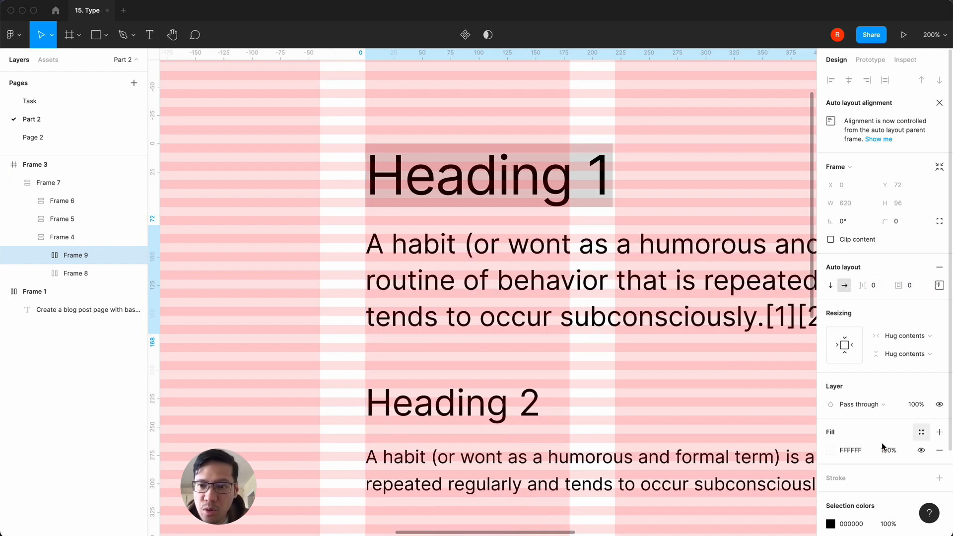
pyautogui.click(854, 450)
pyautogui.press('super+v')
pyautogui.press('Return')
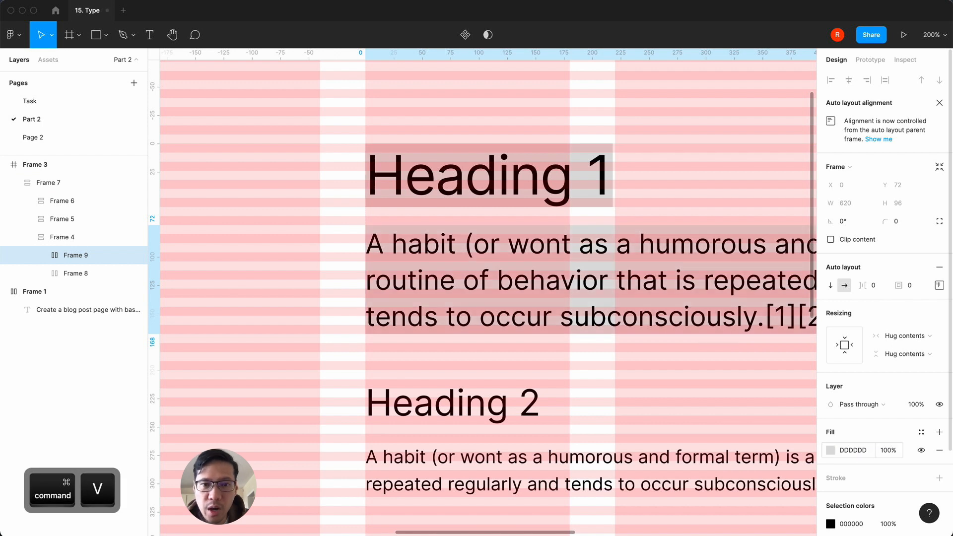
pyautogui.click(268, 385)
pyautogui.press('super+equal')
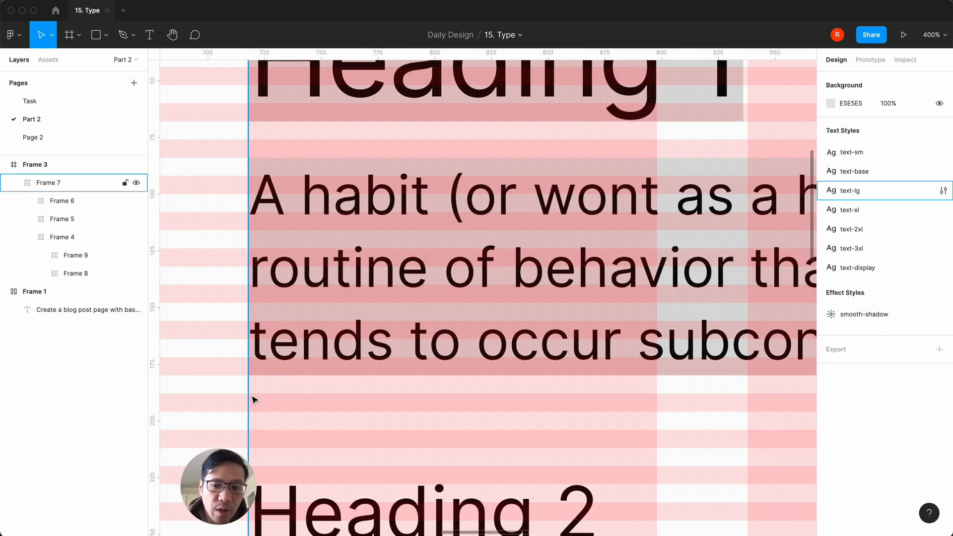
pyautogui.press('super+minus')
# Wrap the Heading 2 text in an auto layout frame with padding 0 and item spacing 0.
pyautogui.keyDown('super'); pyautogui.click(437, 403); pyautogui.keyUp('super')
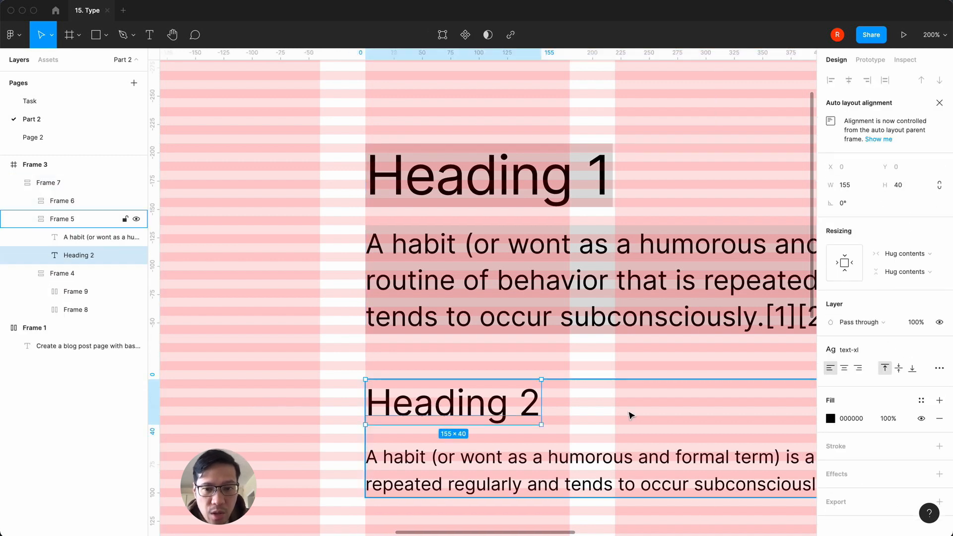
pyautogui.hotkey('shift', 'a')
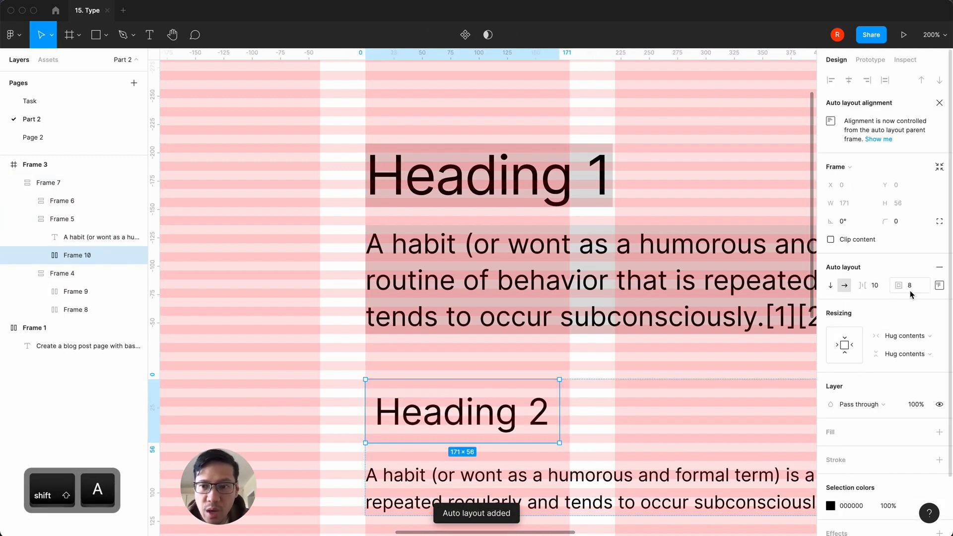
pyautogui.write('0')
pyautogui.press('Return')
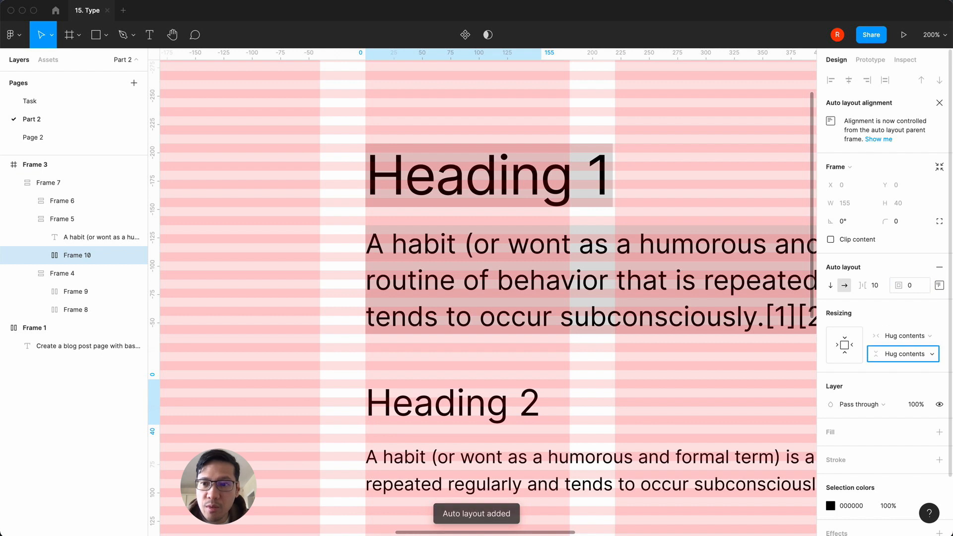
pyautogui.click(876, 286)
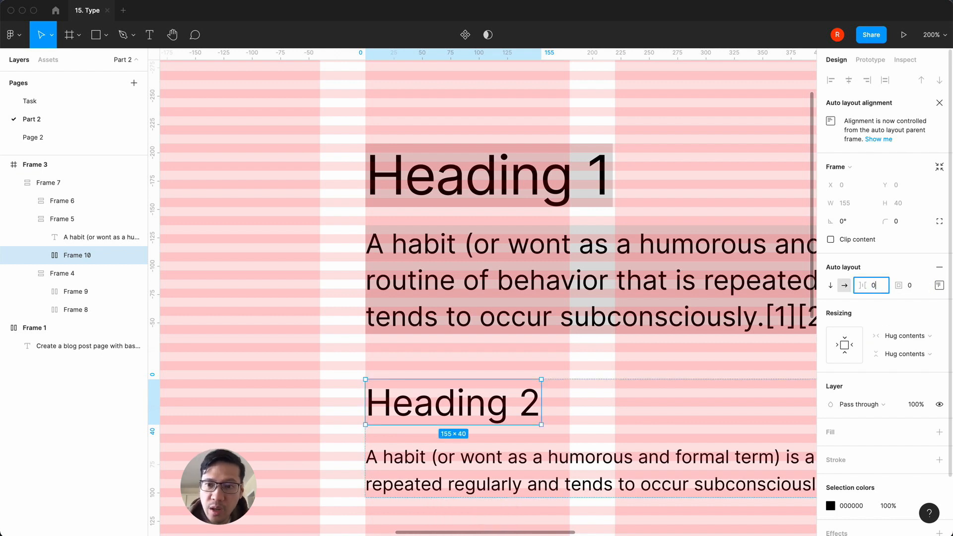
pyautogui.press('Tab')
# Add the copied DDDDDD fill to the auto layout frame around Heading 2 and check it against the grid rows.
pyautogui.click(940, 433)
pyautogui.click(858, 454)
pyautogui.press('super+v')
pyautogui.press('Return')
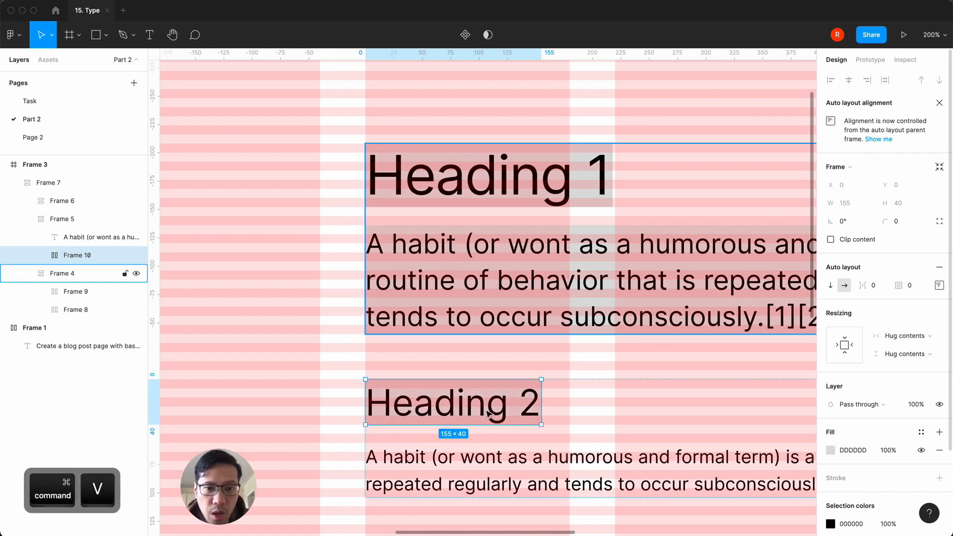
pyautogui.click(302, 386)
pyautogui.scroll(-2, 304, 389)
pyautogui.scroll(5, 304, 389)
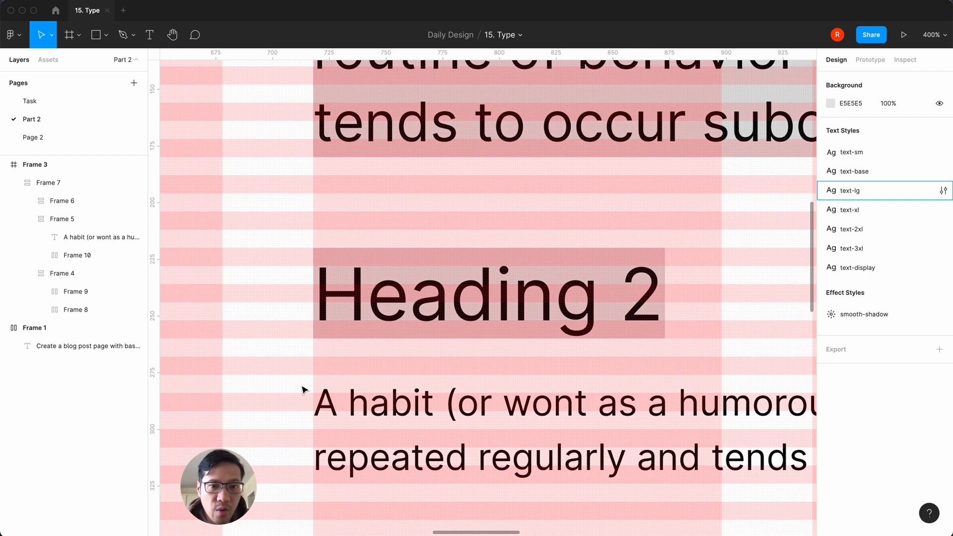
pyautogui.press('-')
# Wrap the last small-text paragraph under Heading 3 in an auto layout frame with item spacing 0 and padding 0.
pyautogui.scroll(-4, 304, 390)
pyautogui.hscroll(1, 304, 390)
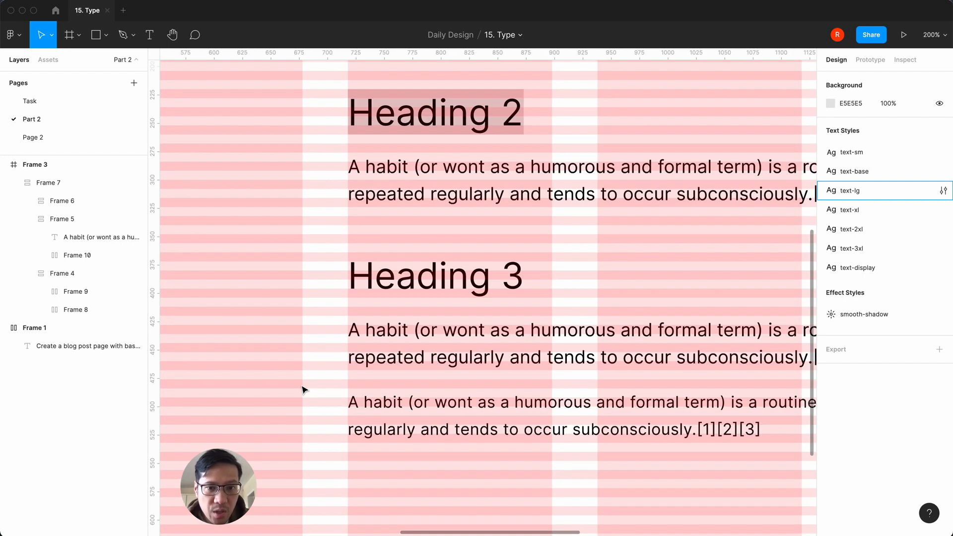
pyautogui.keyDown('super'); pyautogui.click(428, 422); pyautogui.keyUp('super')
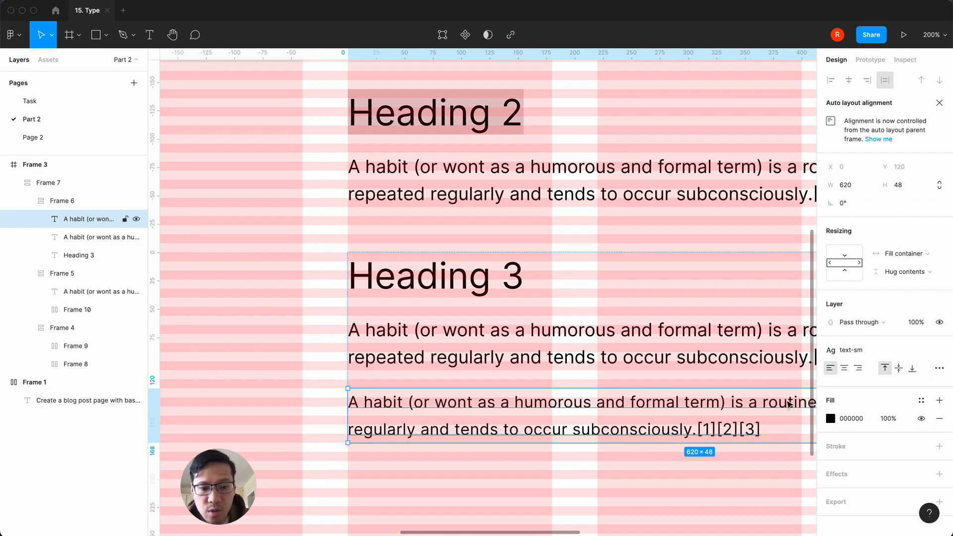
pyautogui.hotkey('shift', 'a')
pyautogui.click(877, 287)
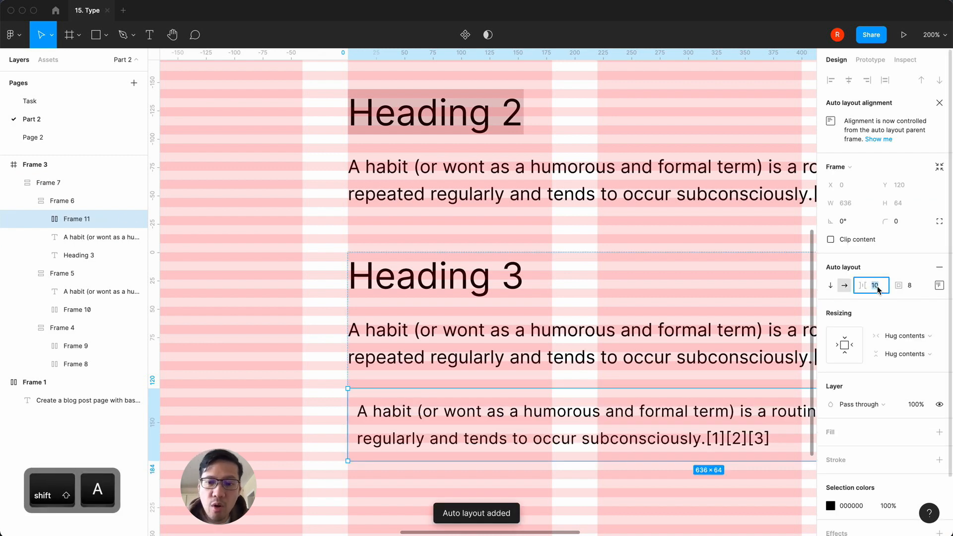
pyautogui.write('0')
pyautogui.press('Tab')
pyautogui.write('0')
pyautogui.press('Return')
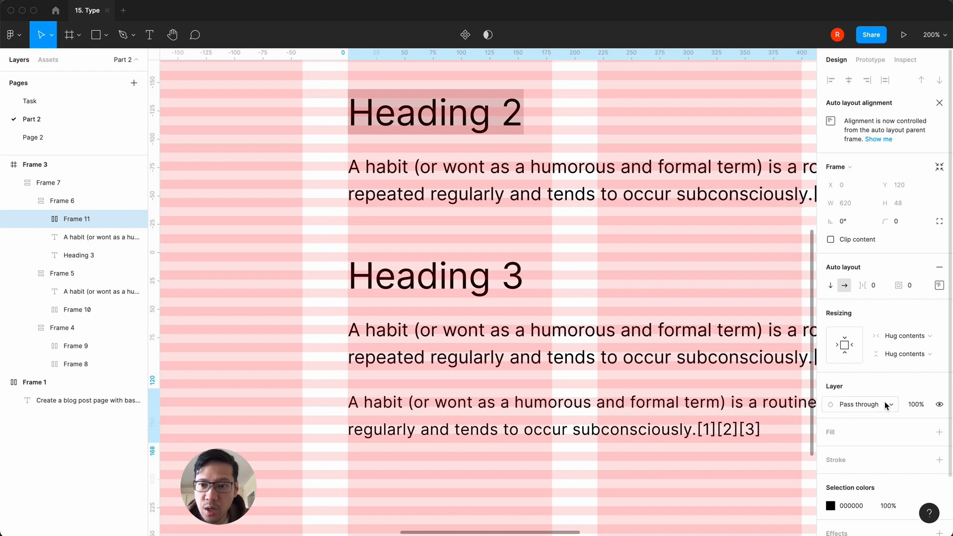
# Apply the copied DDDDDD fill to the auto layout frame around the last paragraph under Heading 3.
pyautogui.click(940, 432)
pyautogui.click(853, 450)
pyautogui.press('super+v')
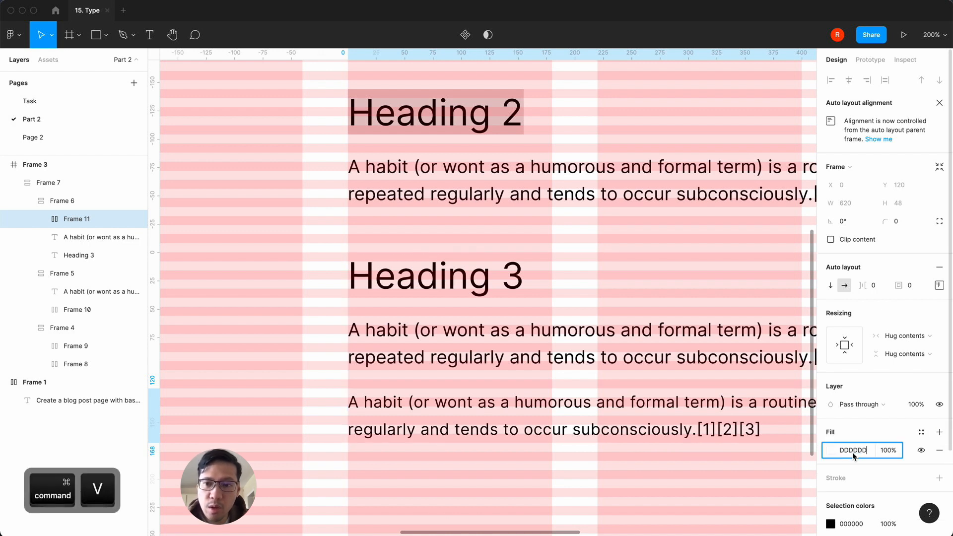
pyautogui.press('Return')
# Examine how the grey boxes around the headings and paragraphs line up with Frame 3's baseline grid rows, up close and as a whole.
pyautogui.click(294, 420)
pyautogui.press('+')
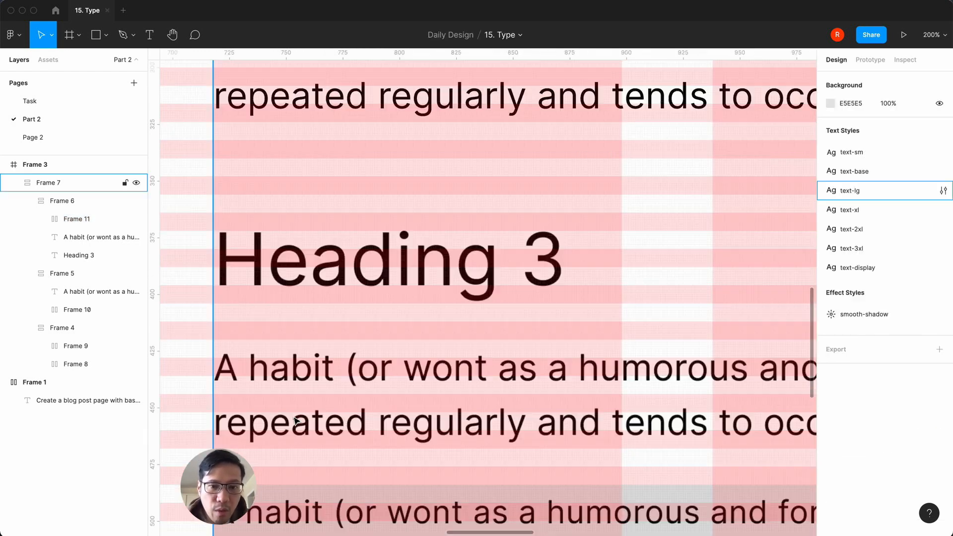
pyautogui.scroll(-5, 294, 421)
pyautogui.press('-')
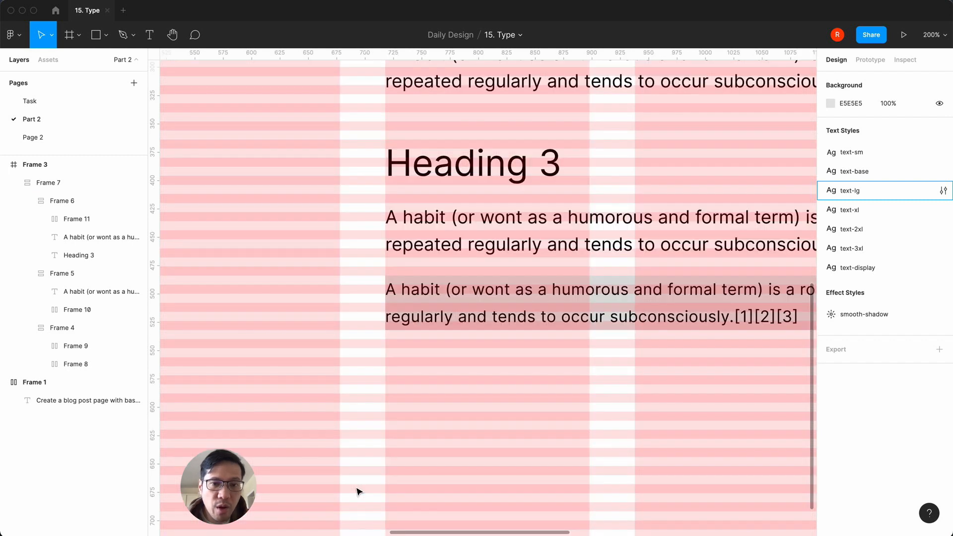
pyautogui.press('-')
pyautogui.scroll(4, 356, 489)
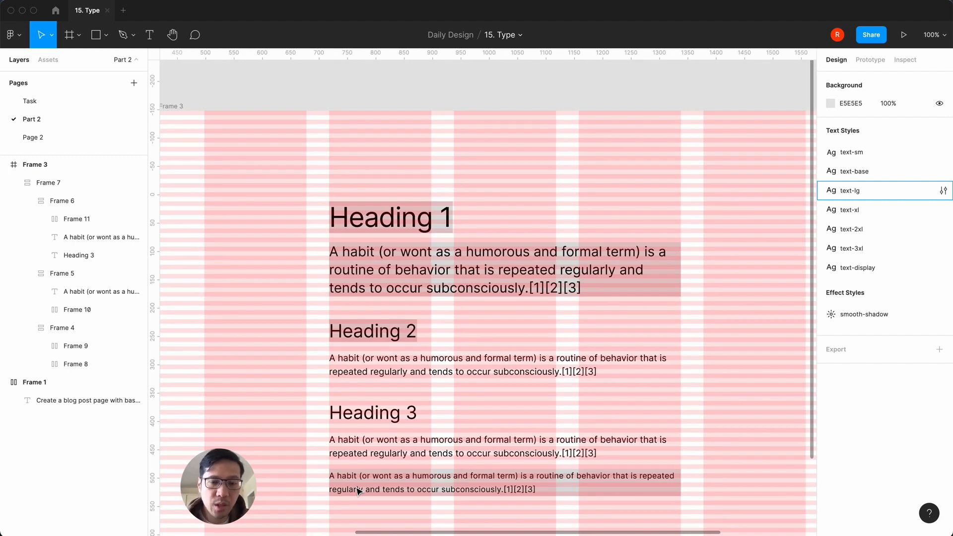
pyautogui.press('+')
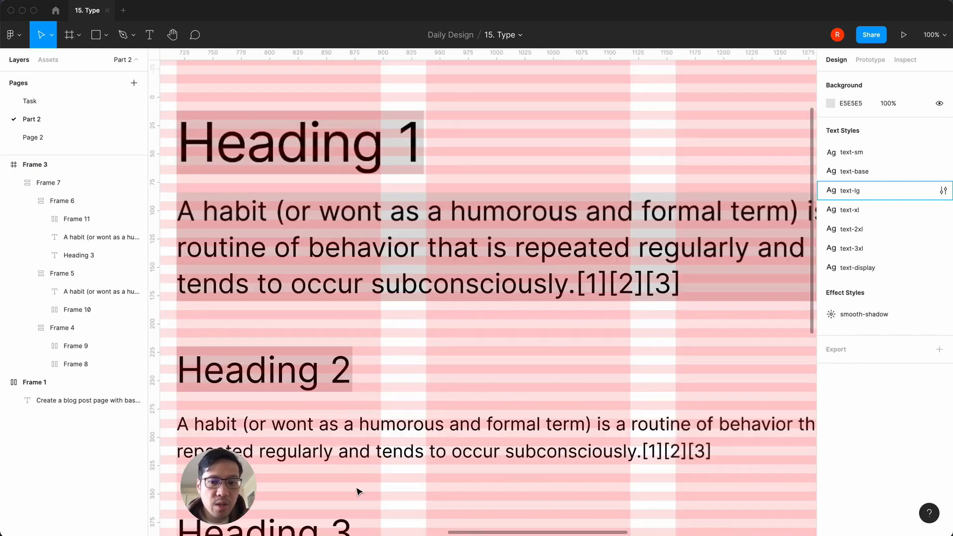
pyautogui.hscroll(-3, 357, 490)
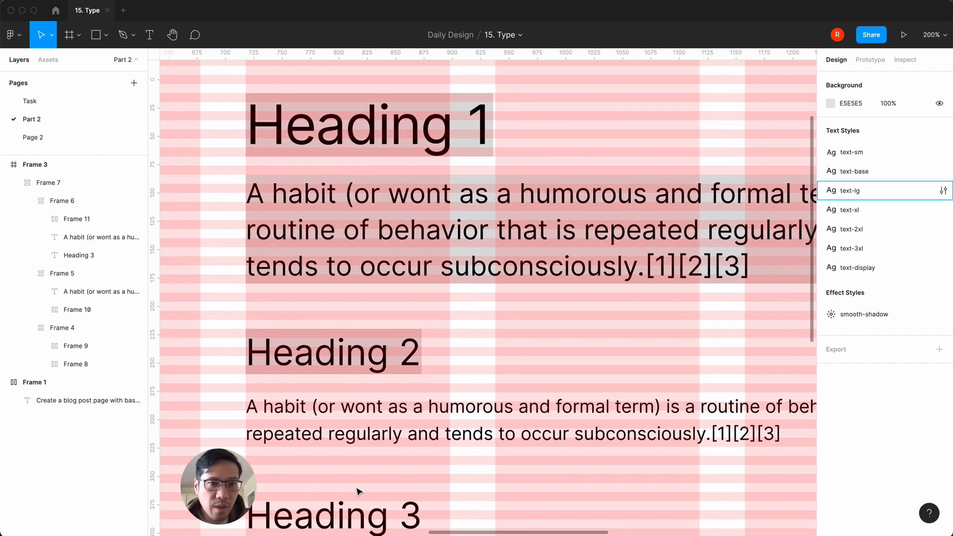
pyautogui.hscroll(-3, 357, 491)
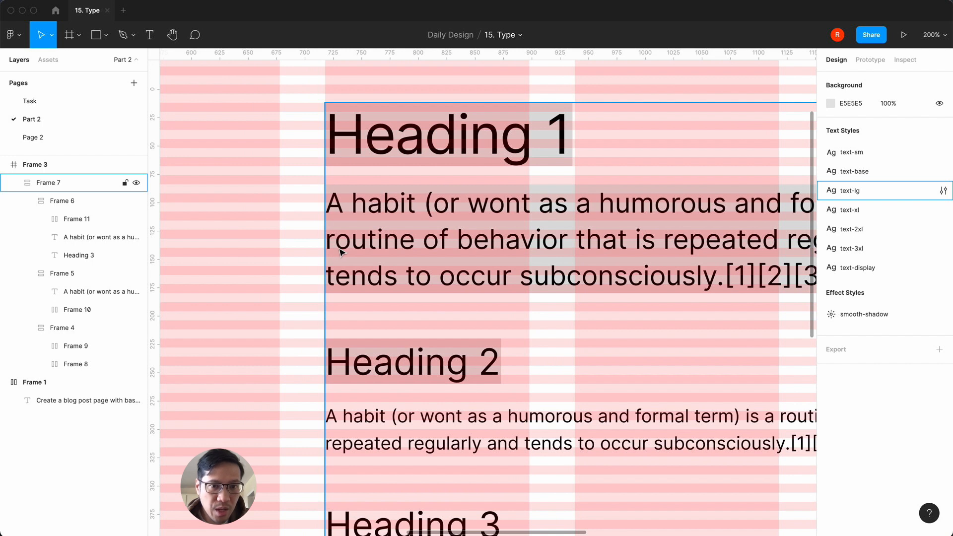
pyautogui.click(385, 214)
pyautogui.click(386, 214)
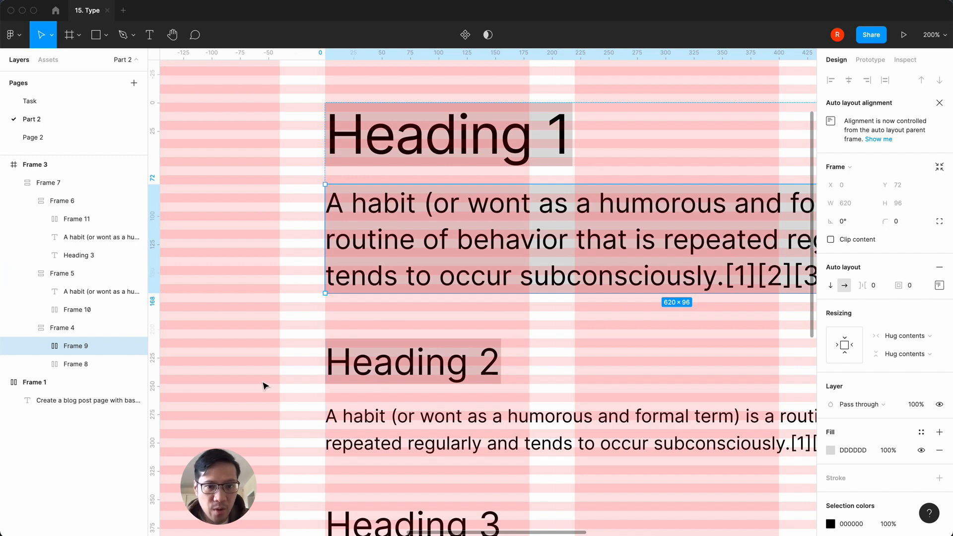
pyautogui.press('Escape')
pyautogui.hotkey('shift', '0')
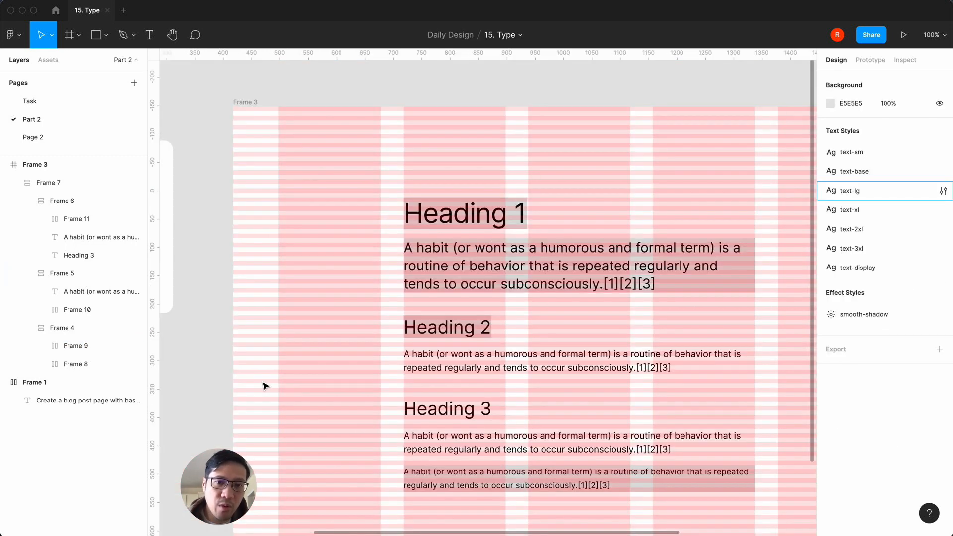
pyautogui.hotkey('shift', '=')
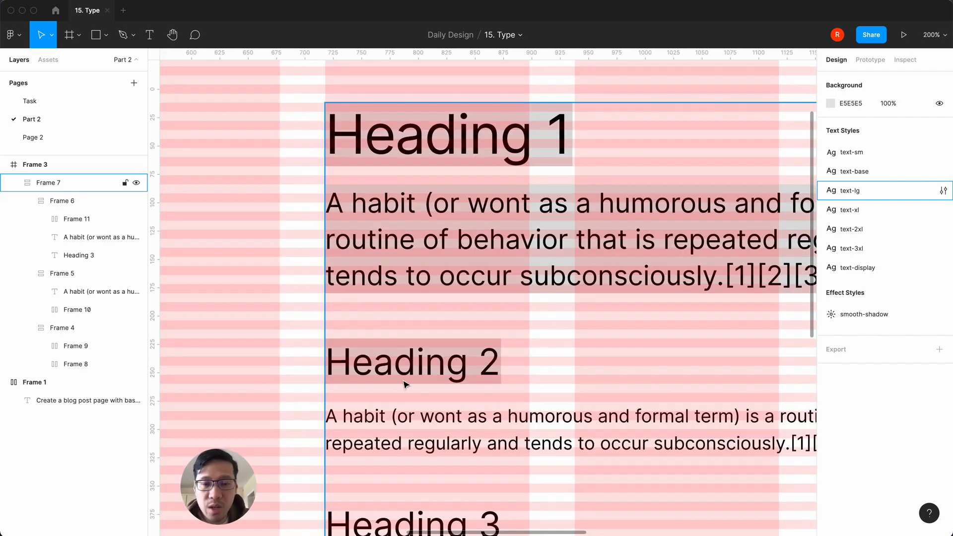
pyautogui.hotkey('shift', '0')
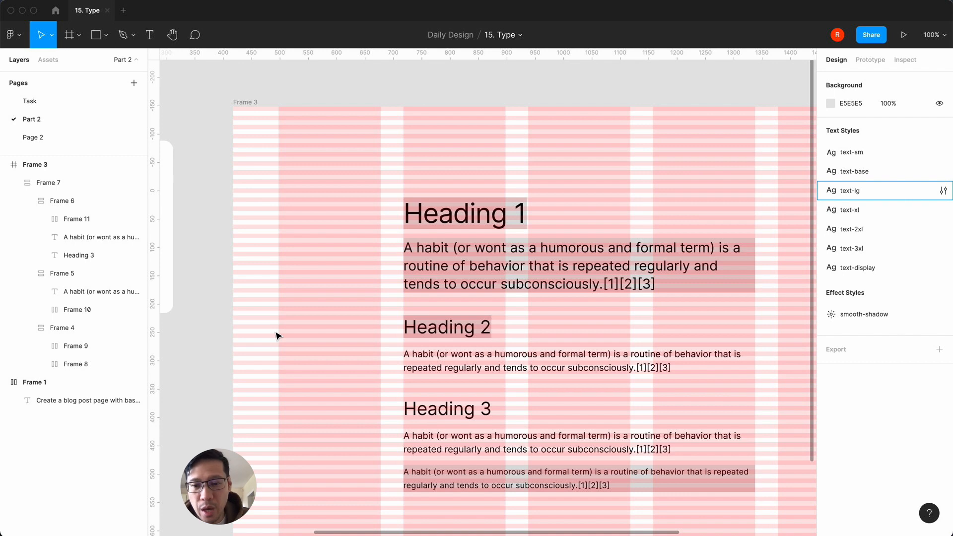
pyautogui.hscroll(-2, 276, 336)
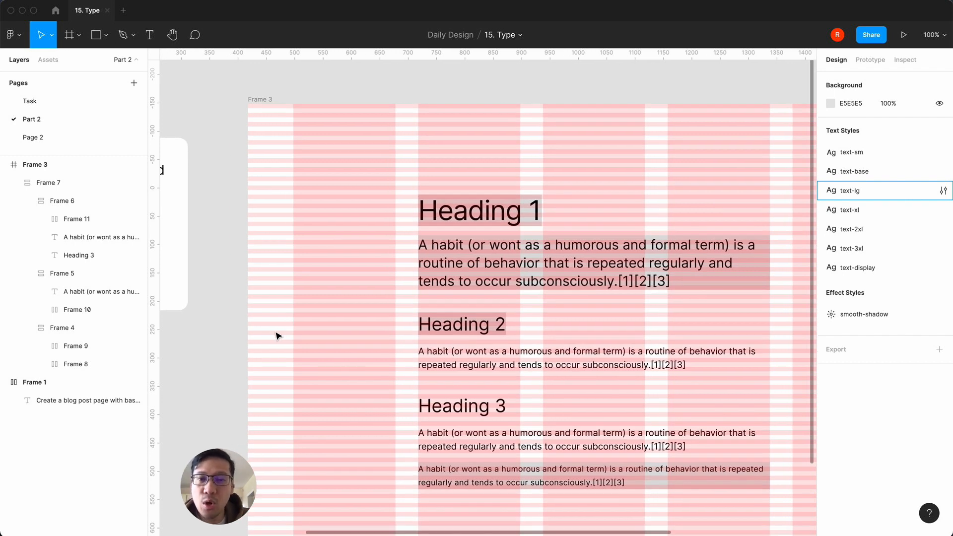
# Recheck the brief in Frame 1, then resize Frame 7 by its outer edge, leaving it at a fixed width of 620.
pyautogui.hscroll(-10, 277, 336)
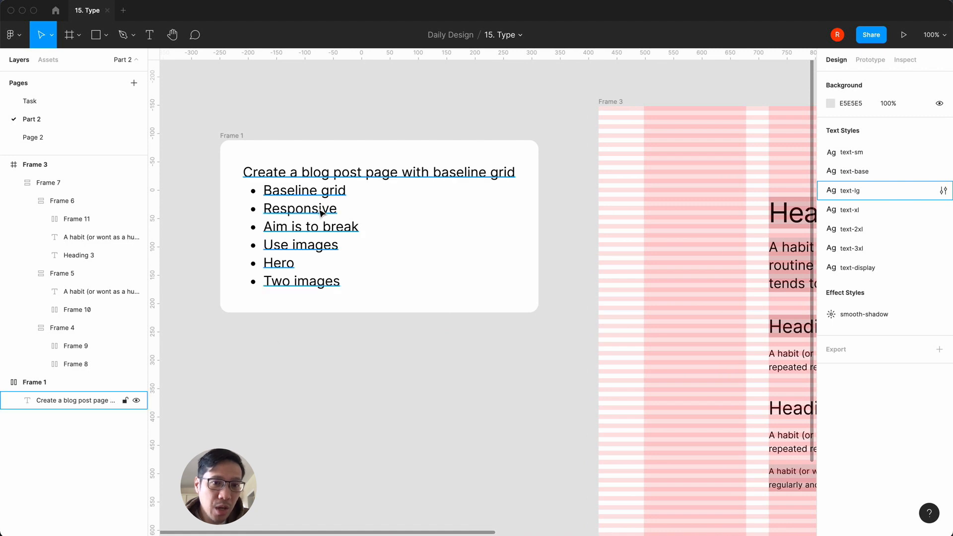
pyautogui.hscroll(10, 334, 386)
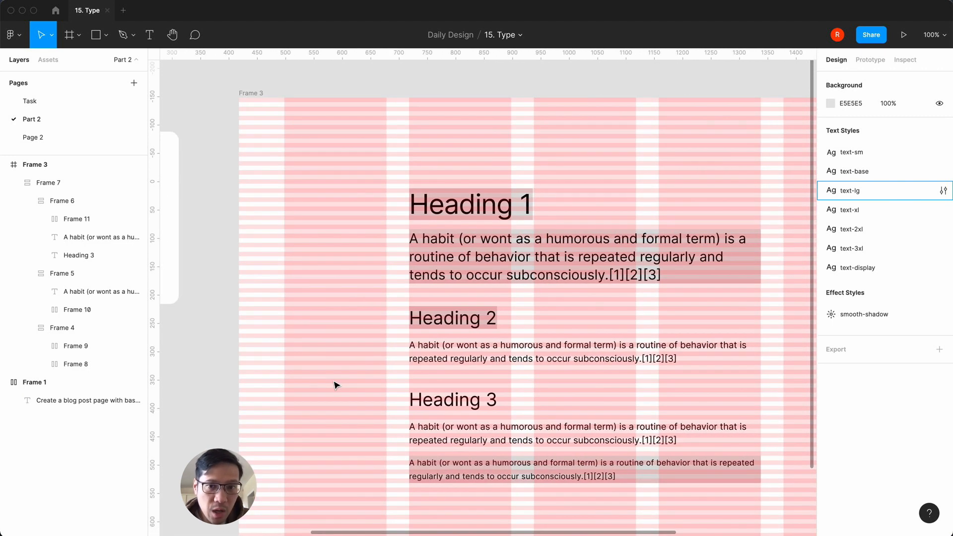
pyautogui.hscroll(2, 334, 386)
pyautogui.click(60, 183)
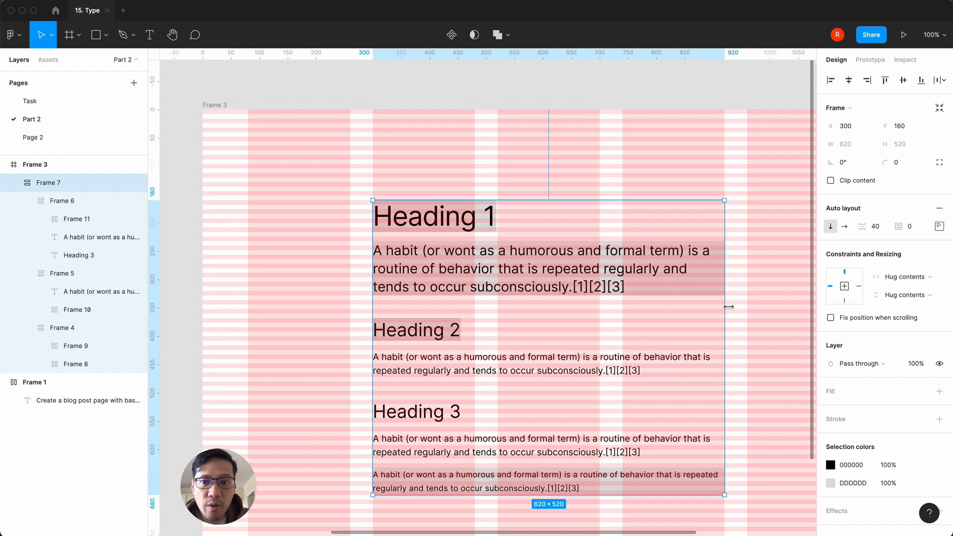
pyautogui.moveTo(686, 307); pyautogui.dragTo(724, 306)
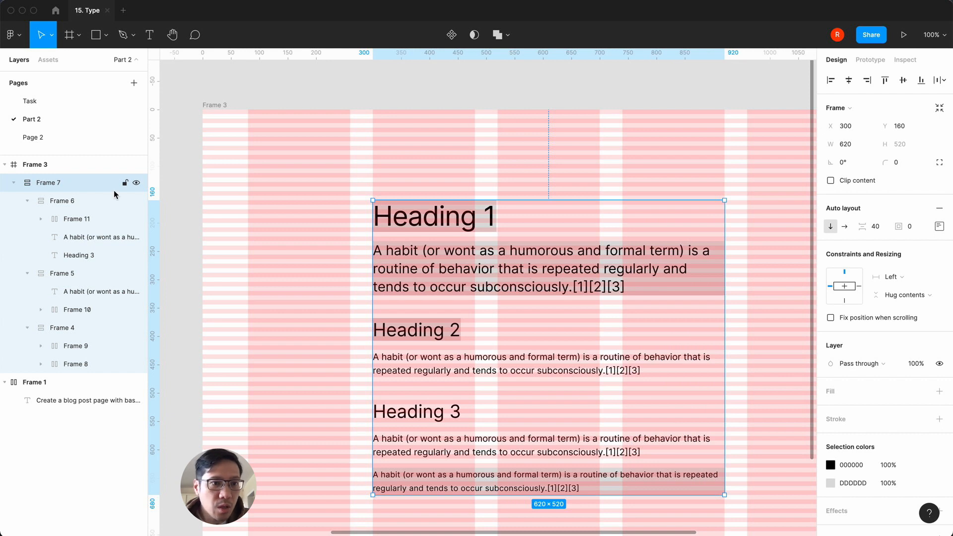
# Collapse the nested frames inside Frame 7 and set Frame 6's horizontal resizing to Fill container.
pyautogui.click(28, 202)
pyautogui.click(28, 220)
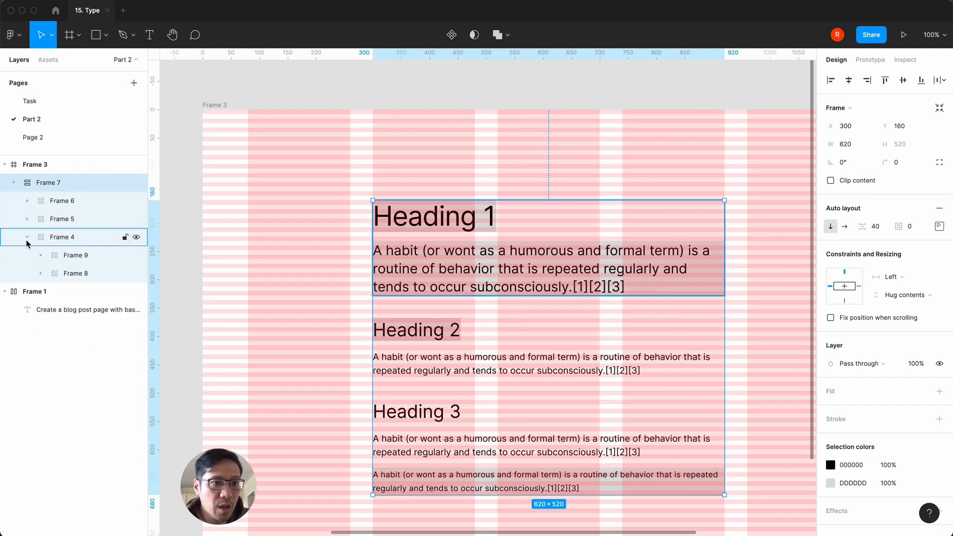
pyautogui.click(27, 237)
pyautogui.click(62, 202)
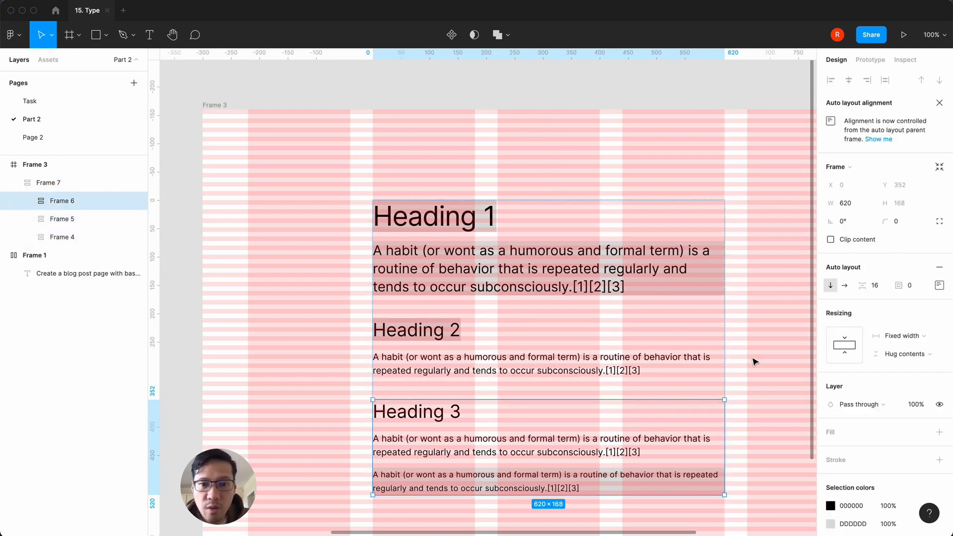
pyautogui.click(901, 336)
pyautogui.click(903, 361)
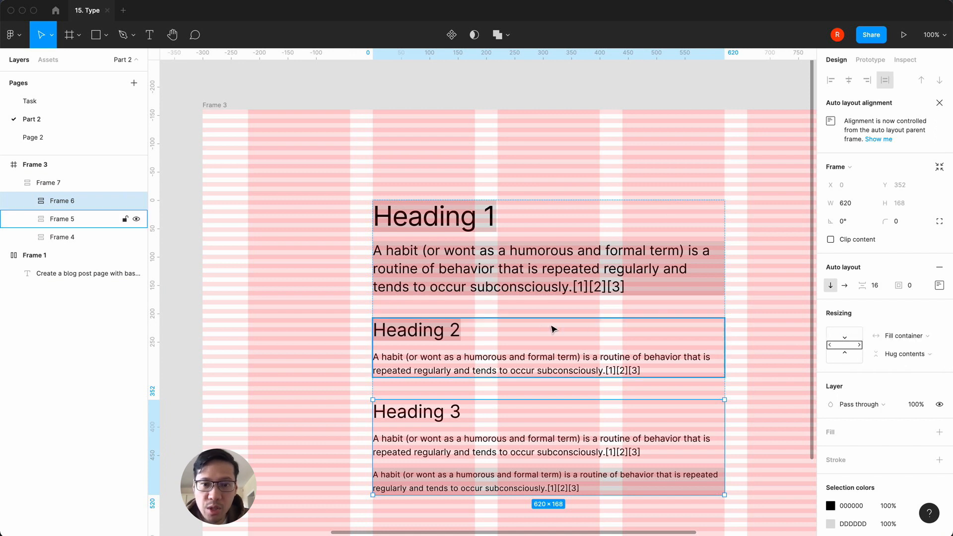
# Set the horizontal resizing of Frame 5 and Frame 4 to Fill container.
pyautogui.click(551, 330)
pyautogui.click(916, 336)
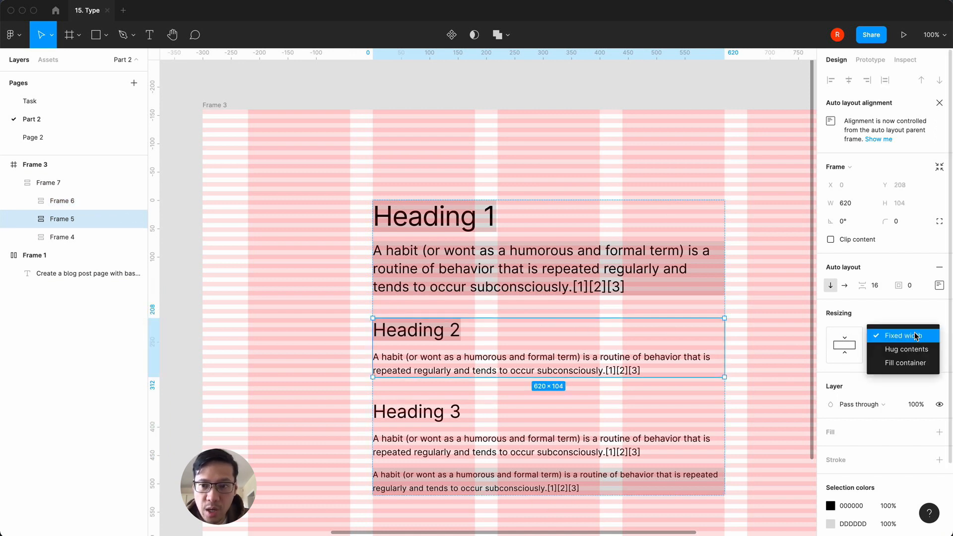
pyautogui.click(905, 362)
pyautogui.click(649, 251)
pyautogui.click(916, 336)
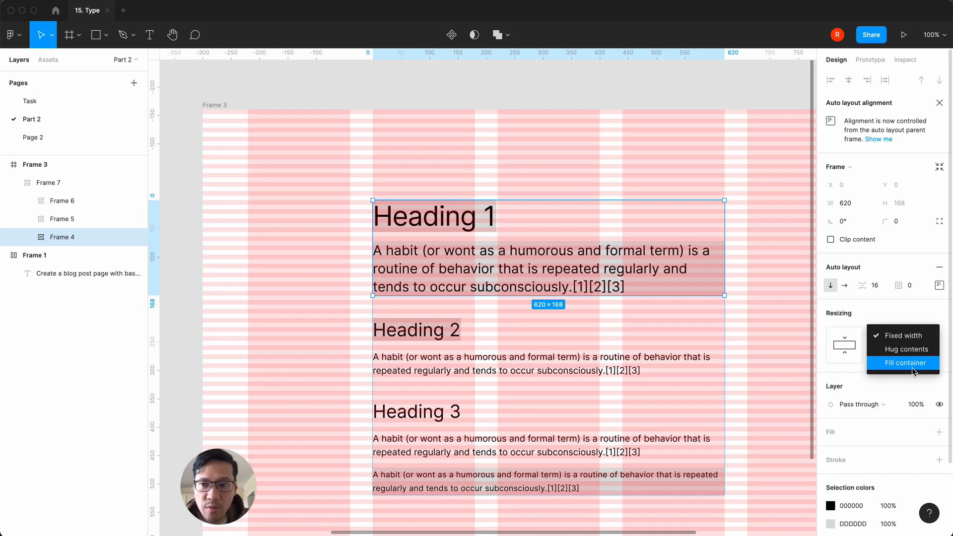
pyautogui.click(905, 362)
pyautogui.click(195, 224)
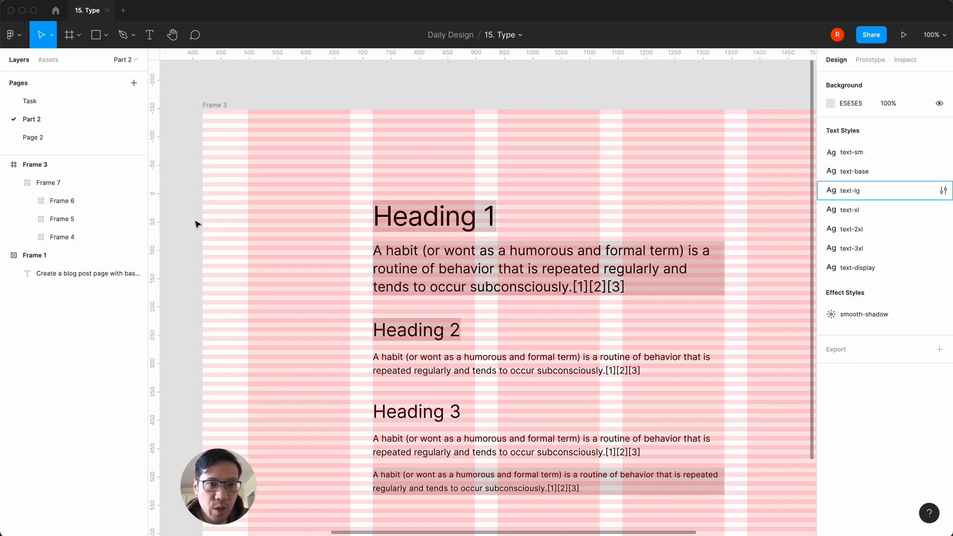
# Rename Frame 7 as Container and test resizing its width from the outer edge.
pyautogui.click(36, 183)
pyautogui.doubleClick(49, 184)
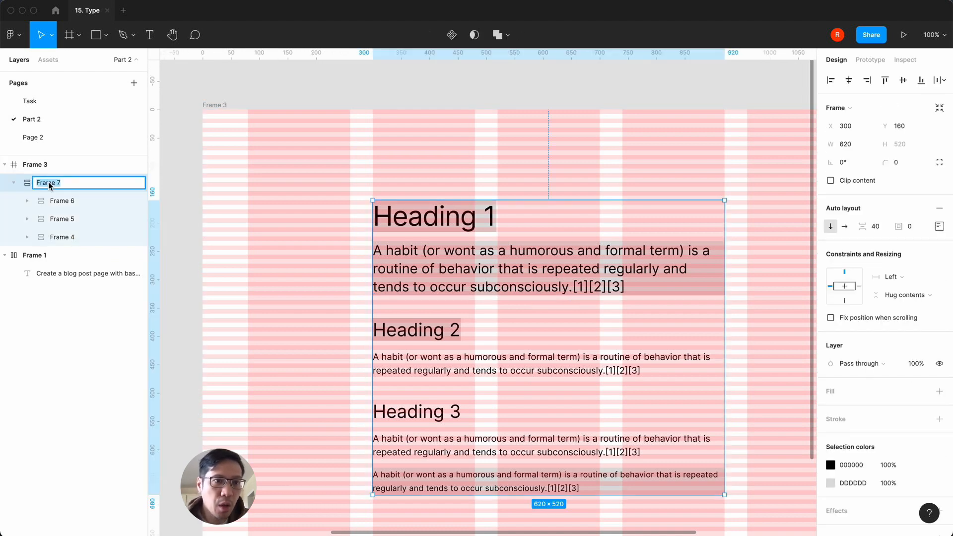
pyautogui.write('Container')
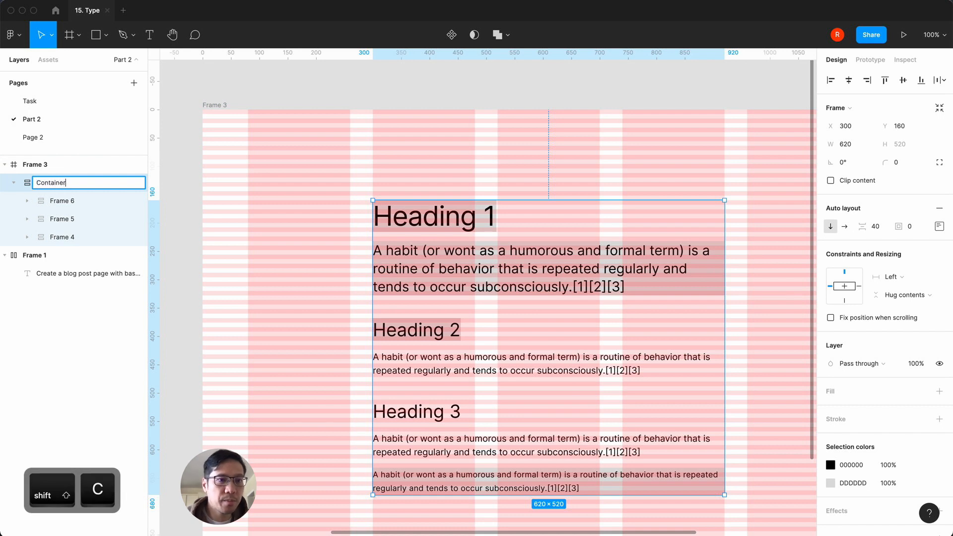
pyautogui.press('Return')
pyautogui.moveTo(725, 334)
pyautogui.mouseDown()
pyautogui.moveTo(615, 334)
pyautogui.moveTo(724, 325)
pyautogui.mouseUp()
# Set the grey frames around Heading 1 and the paragraph below it to Fill container horizontally.
pyautogui.click(636, 281)
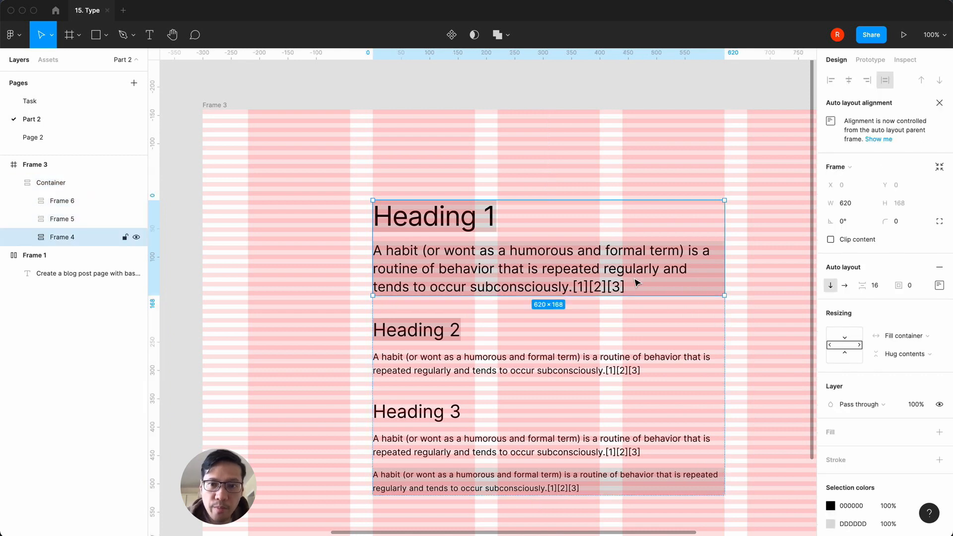
pyautogui.click(636, 282)
pyautogui.click(906, 336)
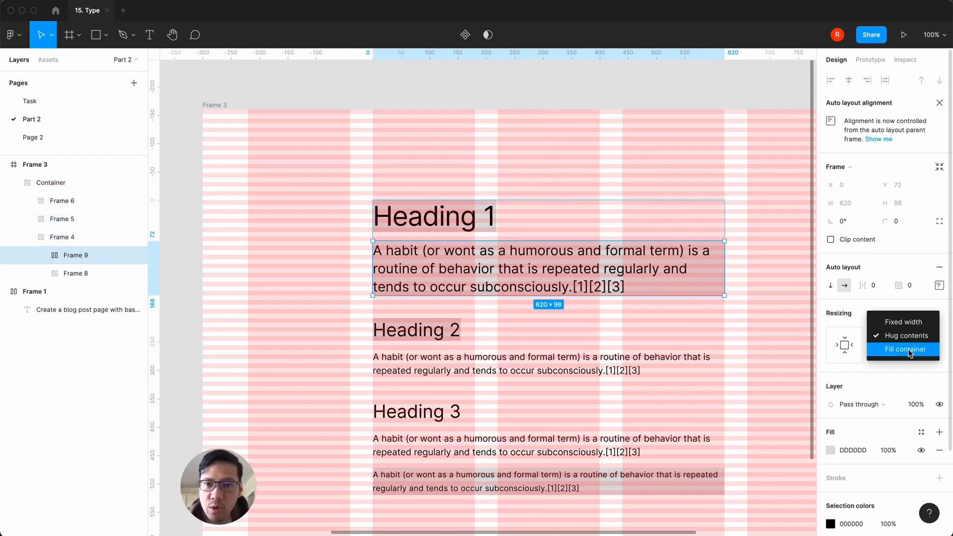
pyautogui.click(909, 349)
pyautogui.click(487, 217)
pyautogui.click(894, 336)
pyautogui.click(906, 349)
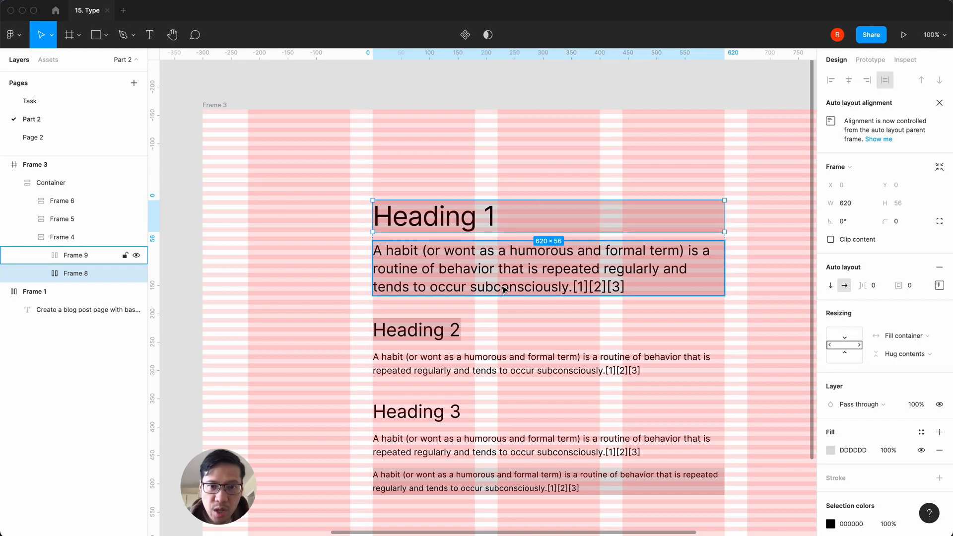
# Set the grey frames around Heading 2 and the last small-text paragraph to Fill container horizontally.
pyautogui.click(440, 335)
pyautogui.click(909, 336)
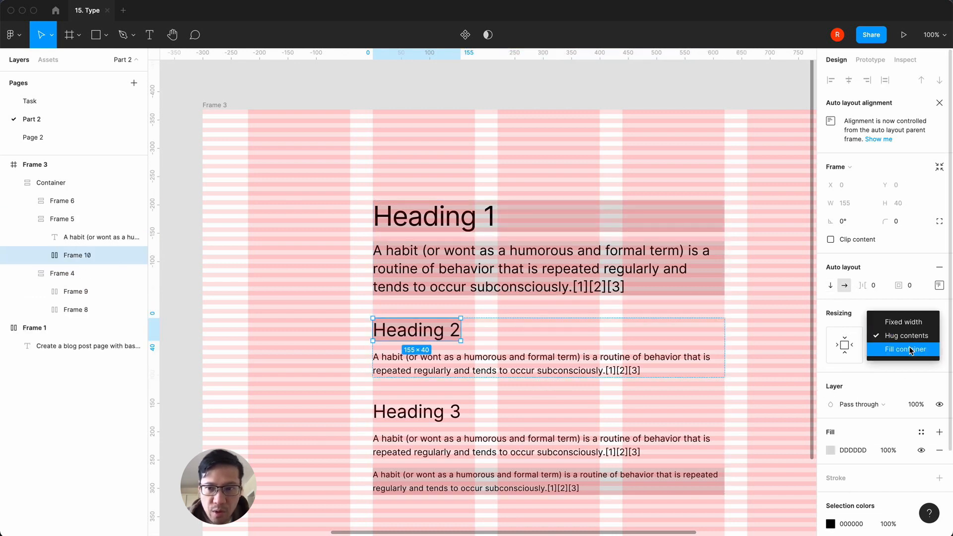
pyautogui.click(912, 350)
pyautogui.click(483, 480)
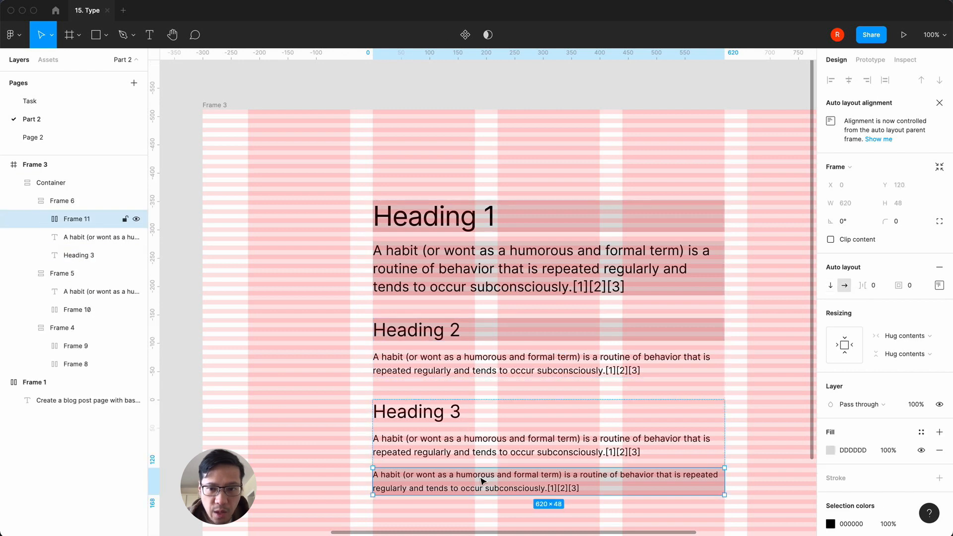
pyautogui.click(907, 336)
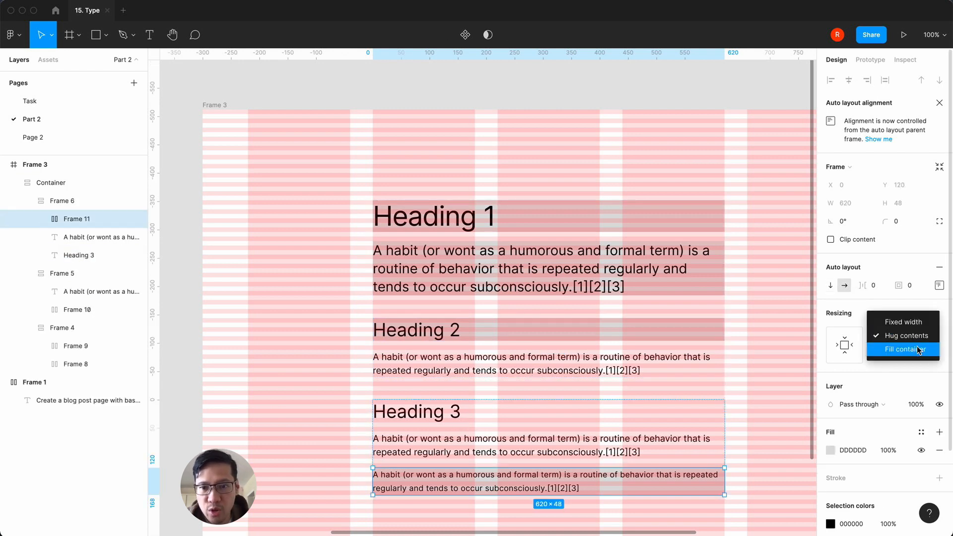
pyautogui.click(919, 350)
# Set the Heading 3 text layer's horizontal resizing to Fill container.
pyautogui.click(577, 446)
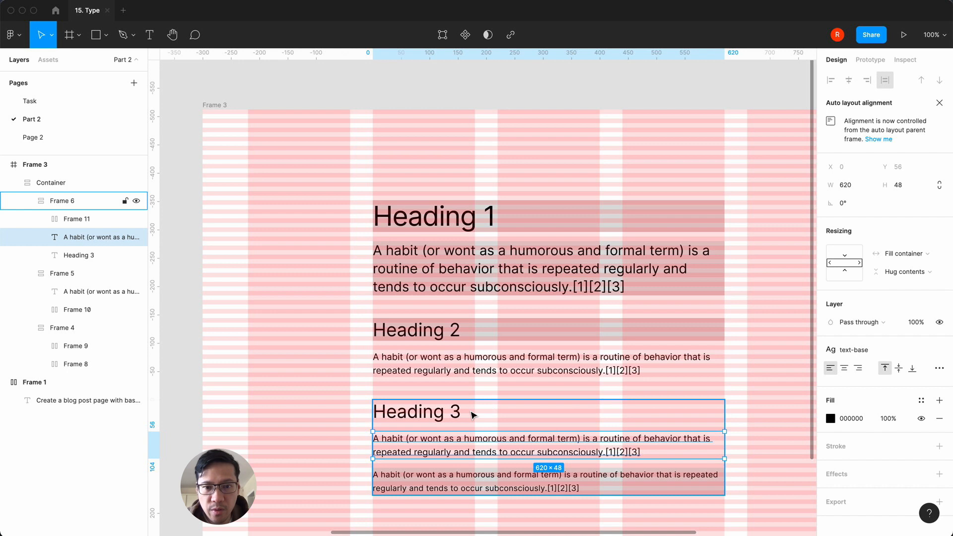
pyautogui.click(472, 413)
pyautogui.click(906, 258)
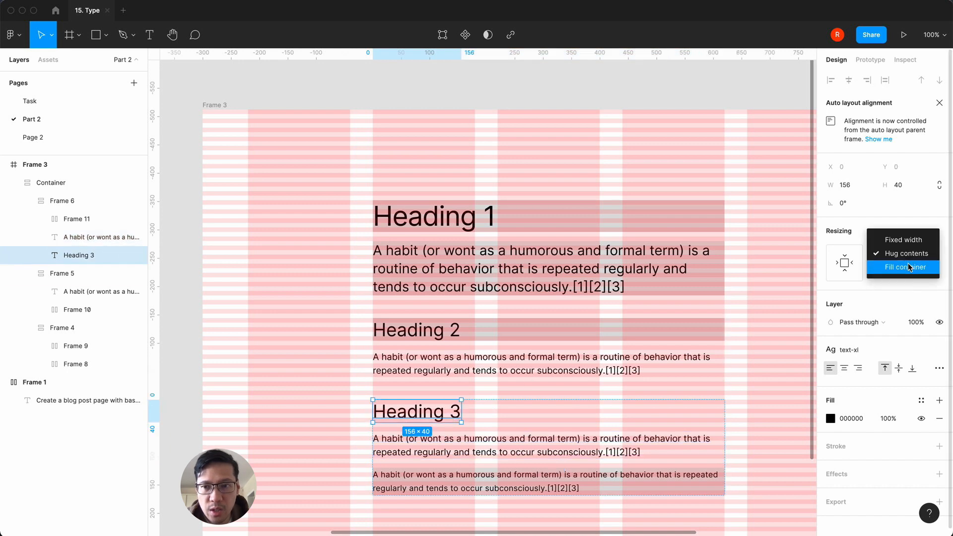
pyautogui.click(903, 267)
pyautogui.click(327, 355)
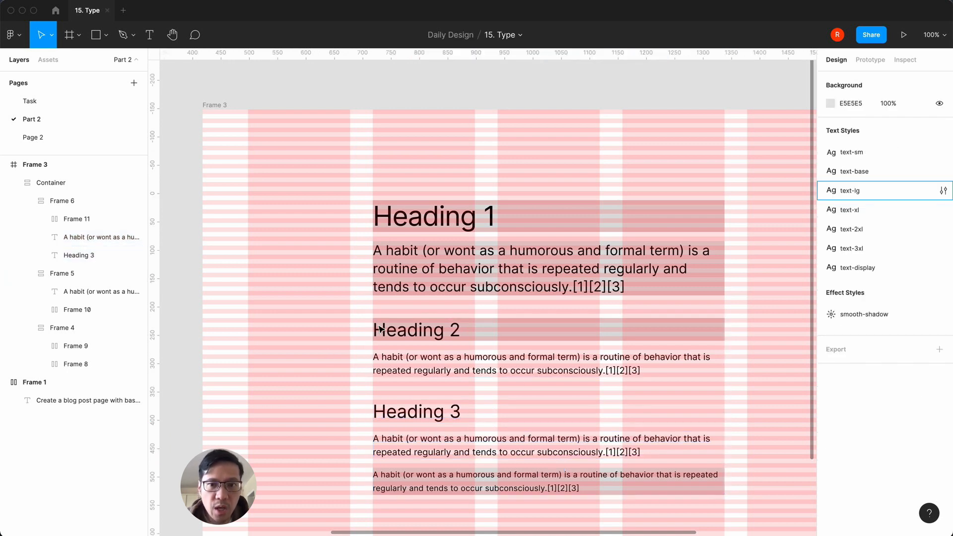
# Narrow the Container to about 432 wide and set the text layer of the paragraph under Heading 1 to Fill container.
pyautogui.click(523, 269)
pyautogui.moveTo(721, 254); pyautogui.dragTo(618, 258)
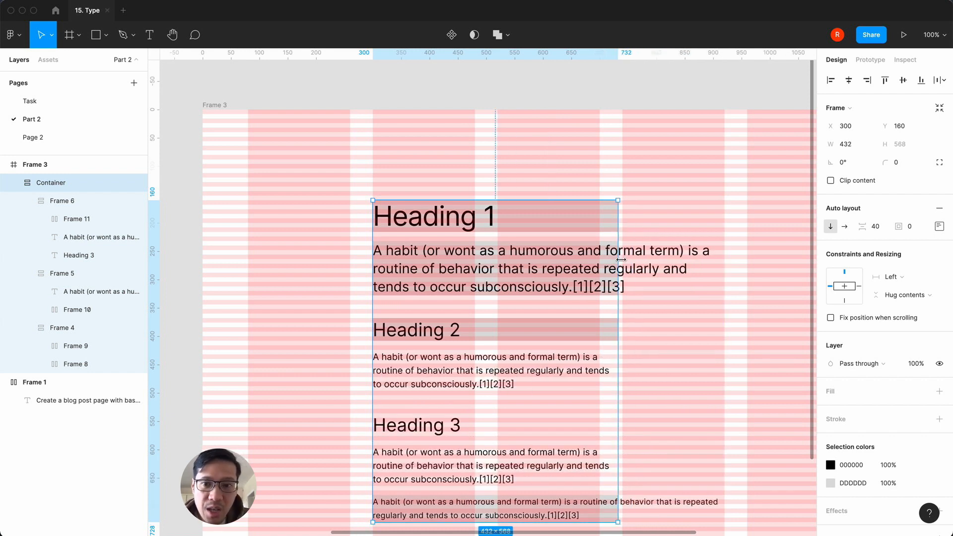
pyautogui.click(637, 276)
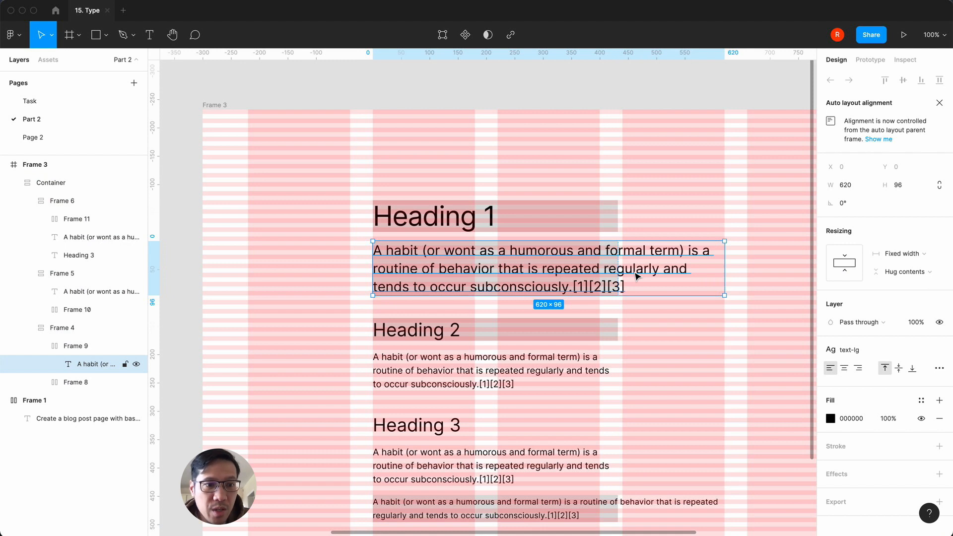
pyautogui.click(918, 260)
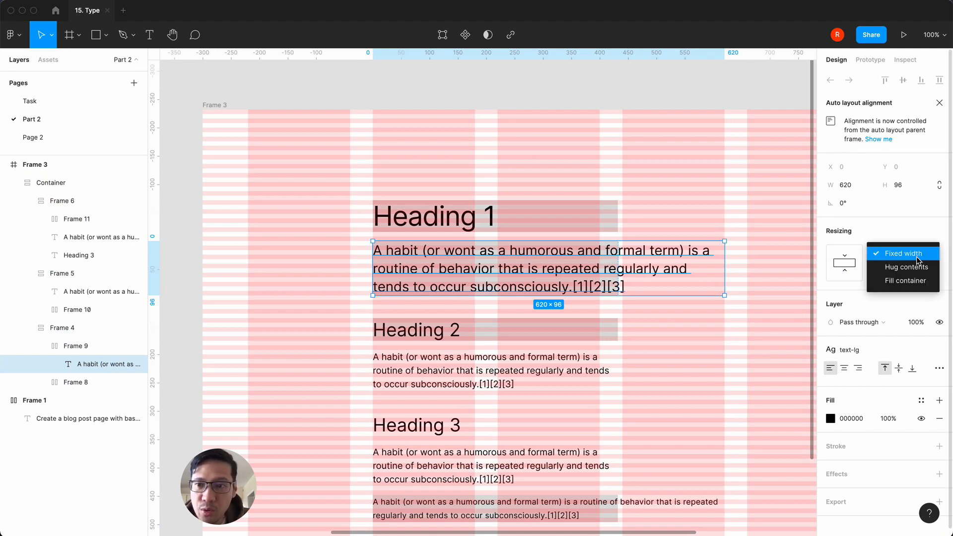
pyautogui.click(905, 281)
# Set the small-text paragraph layer inside Frame 11 to Fill container horizontally.
pyautogui.scroll(-3, 711, 357)
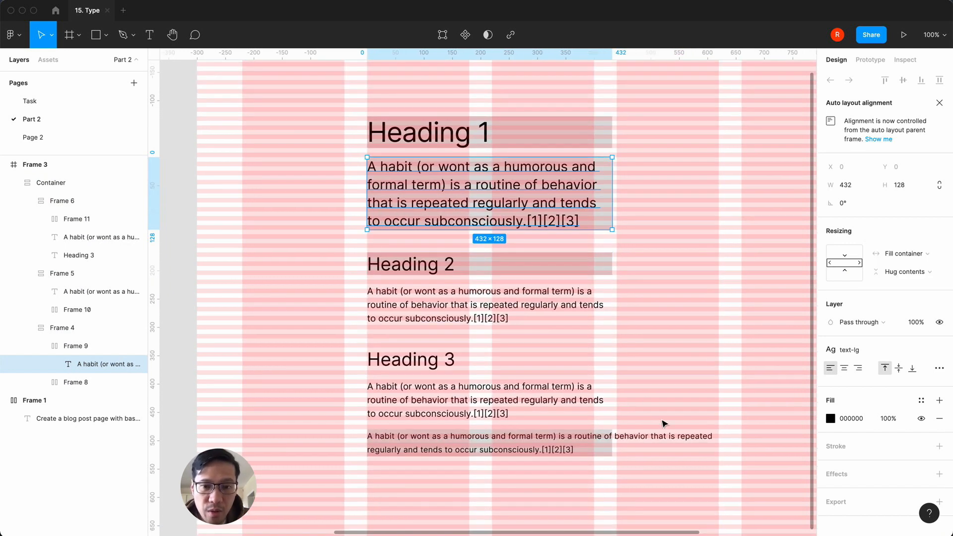
pyautogui.click(662, 442)
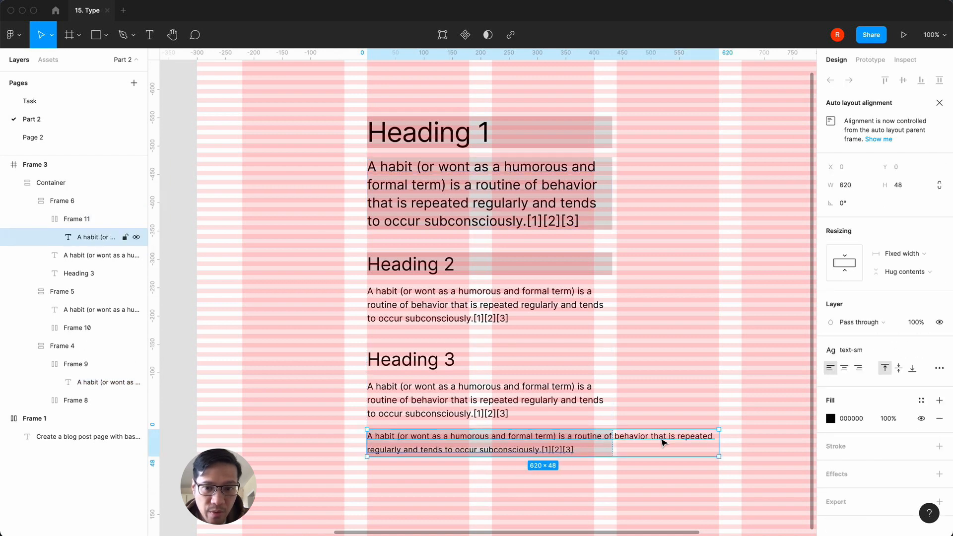
pyautogui.click(903, 254)
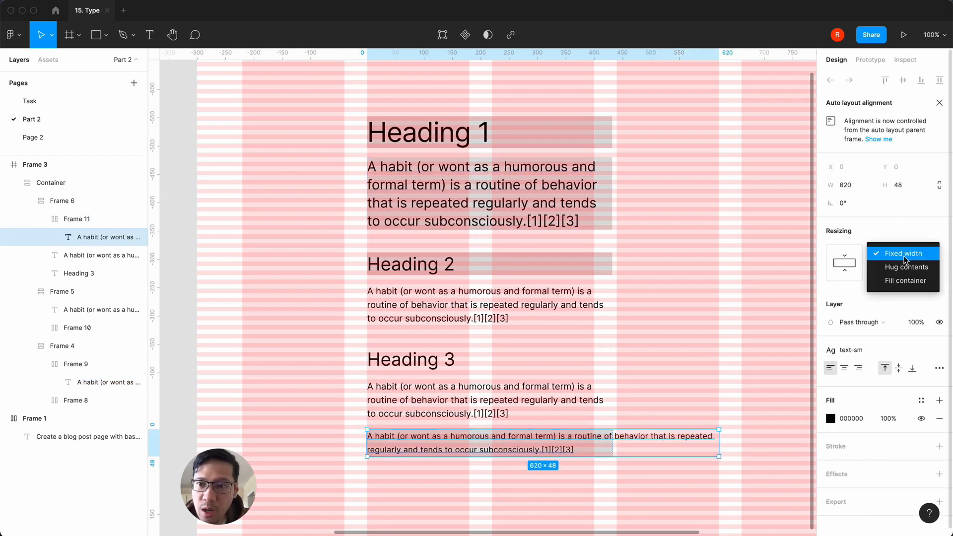
pyautogui.click(903, 281)
pyautogui.click(721, 315)
# Widen the Container to 620 and check how its headings and paragraphs reflow.
pyautogui.click(540, 309)
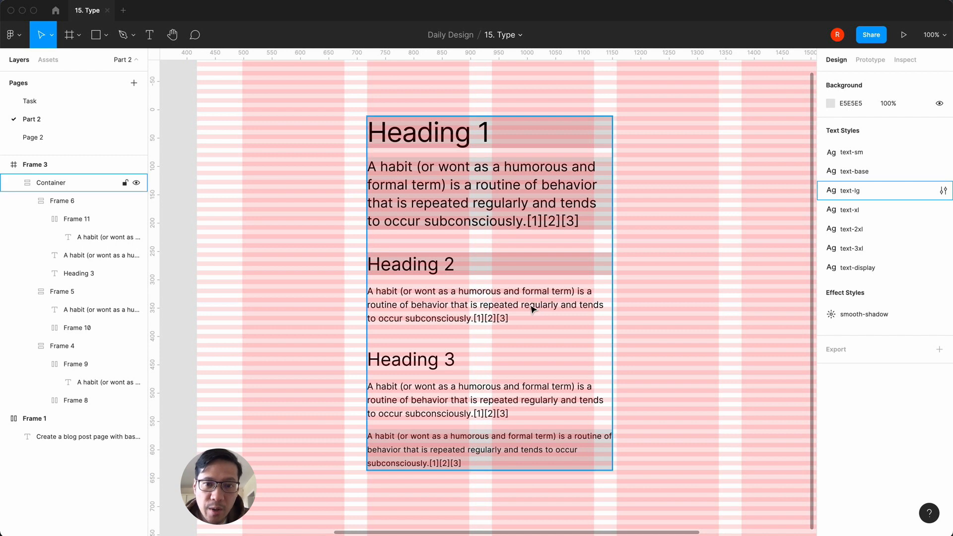
pyautogui.moveTo(613, 294); pyautogui.dragTo(715, 273)
pyautogui.click(759, 261)
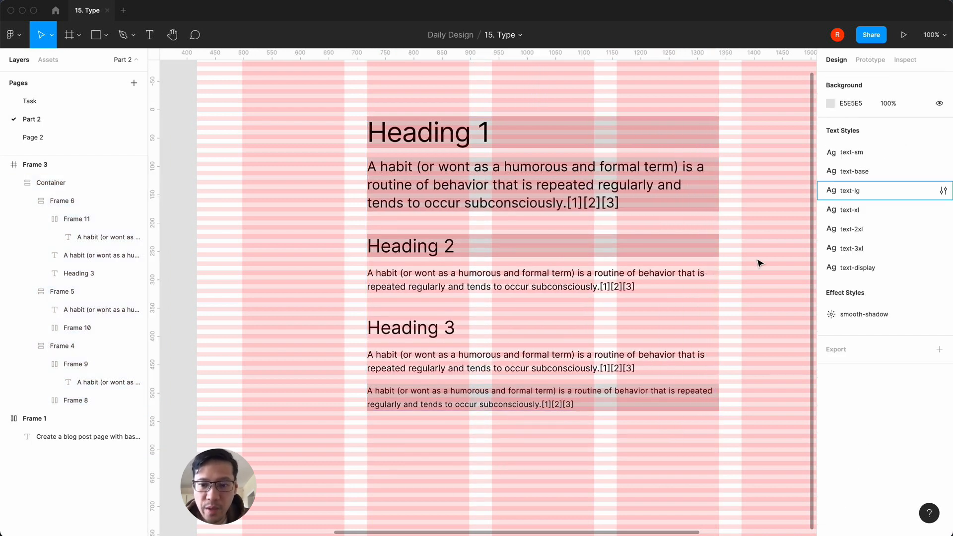
# Try narrowing Frame 3 to about 1130 wide to test how the Container responds.
pyautogui.press('-')
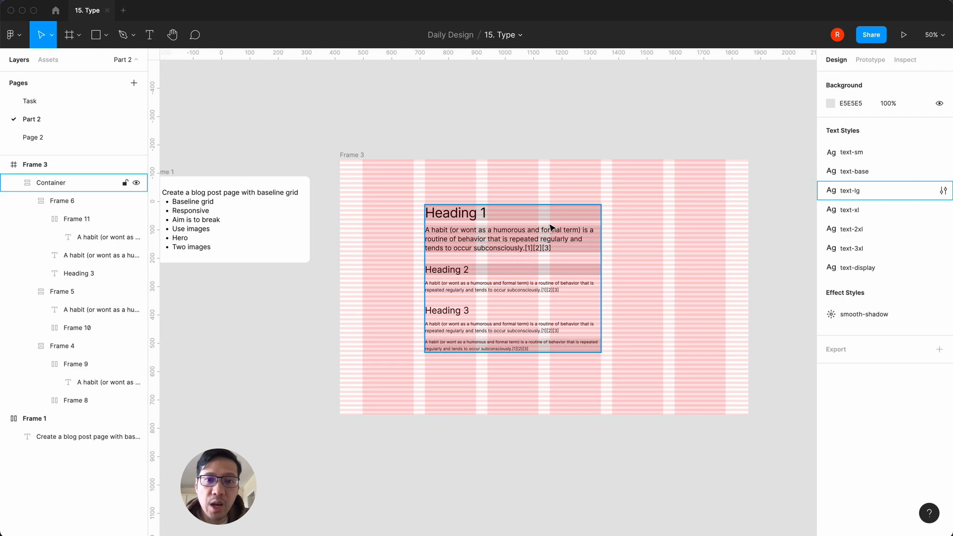
pyautogui.click(350, 156)
pyautogui.click(350, 156)
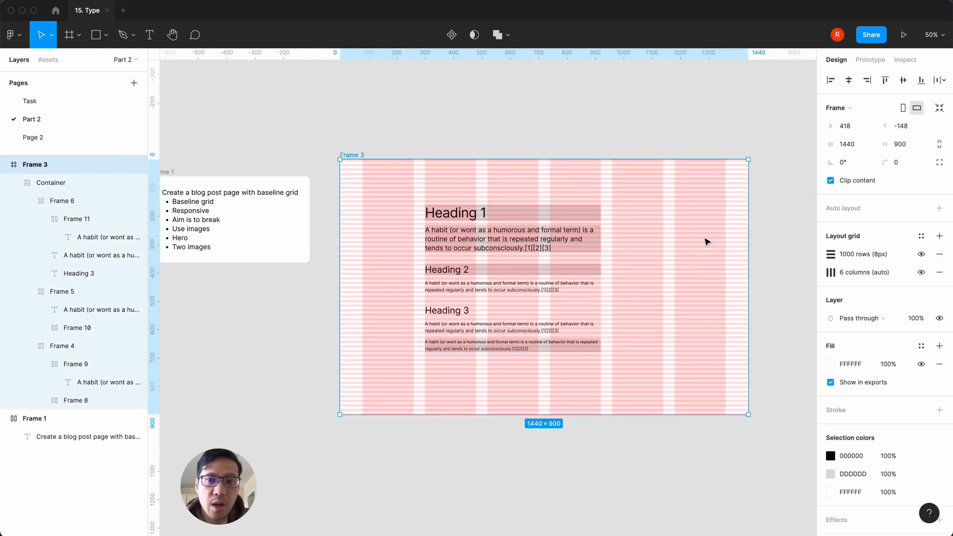
pyautogui.moveTo(746, 236); pyautogui.dragTo(661, 227)
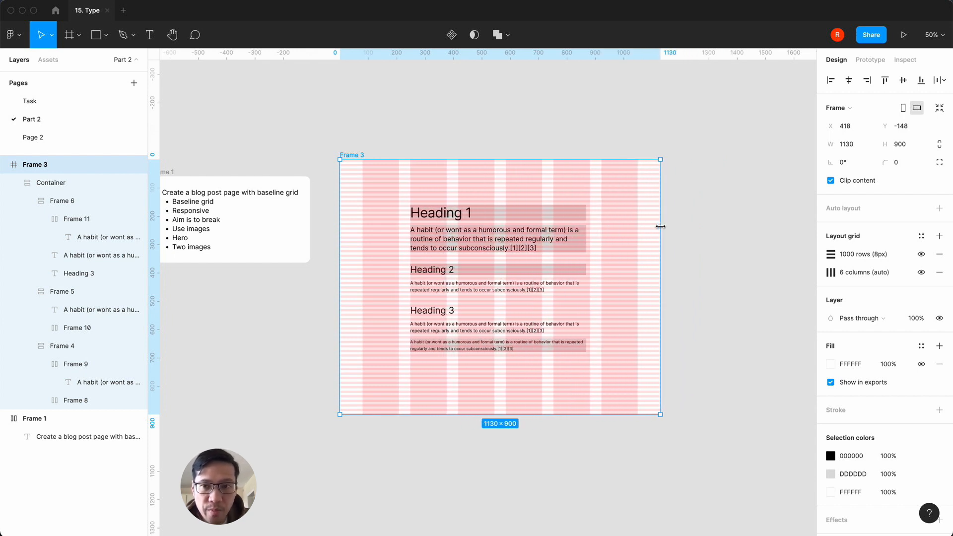
# Set Frame 3's width to 1440.
pyautogui.click(852, 145)
pyautogui.write('1440')
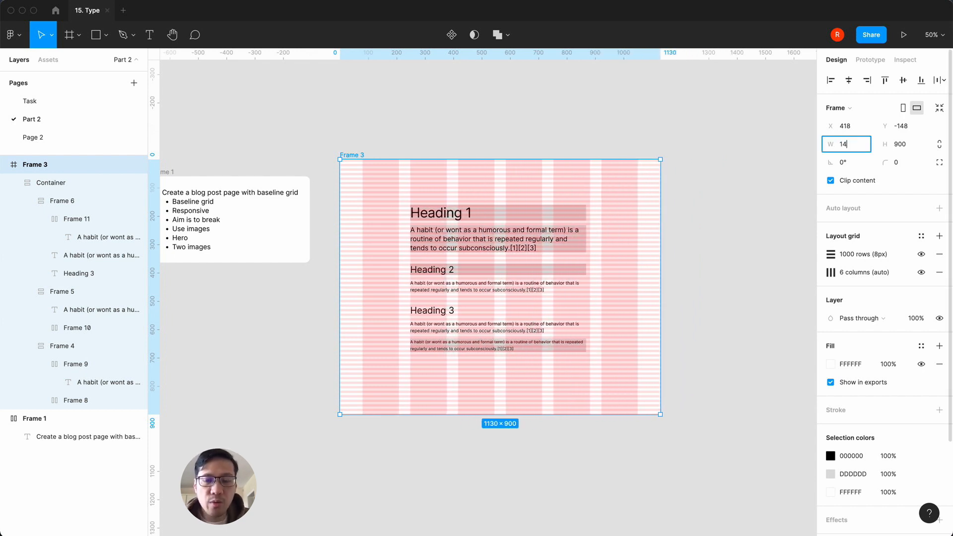
pyautogui.press('Return')
# Set the Container's horizontal constraint to Left and right within Frame 3.
pyautogui.click(550, 235)
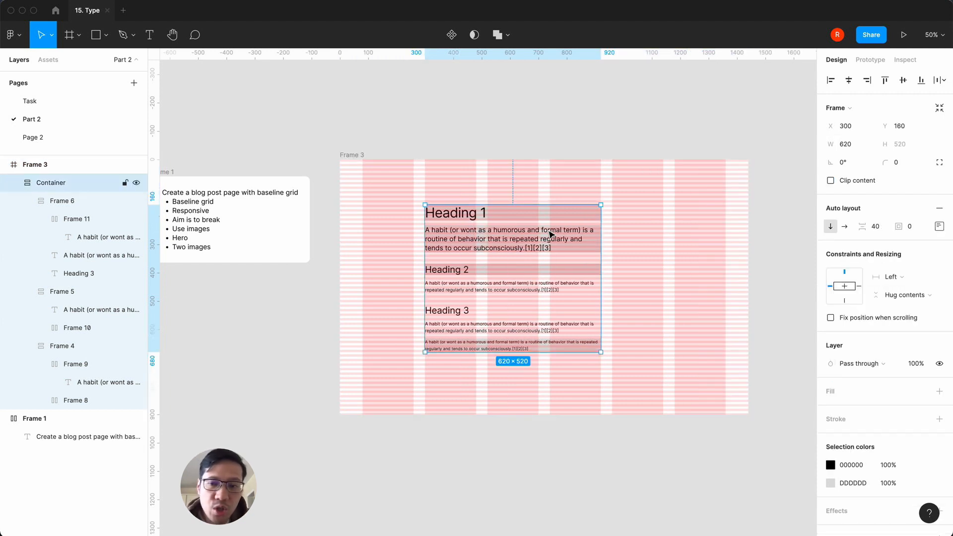
pyautogui.press('shift')
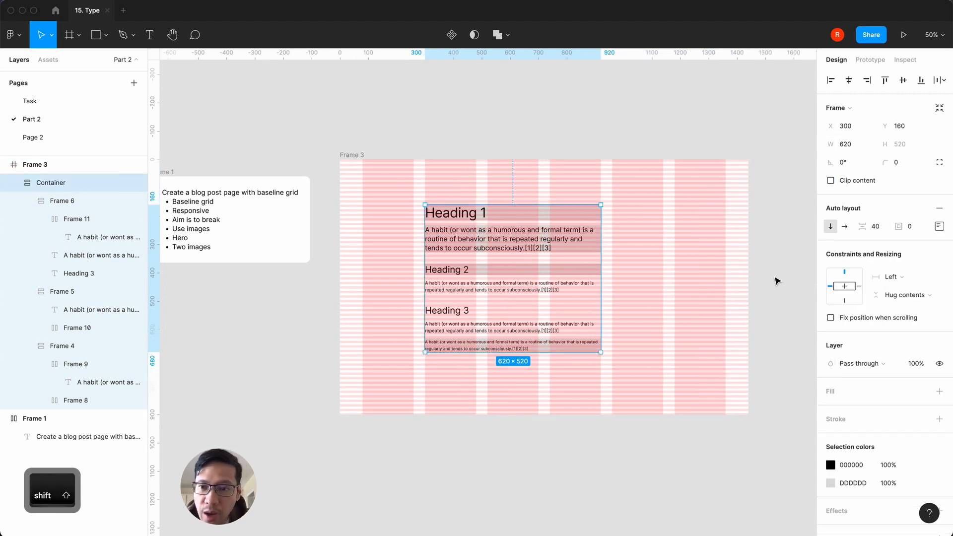
pyautogui.keyDown('shift'); pyautogui.click(860, 287); pyautogui.keyUp('shift')
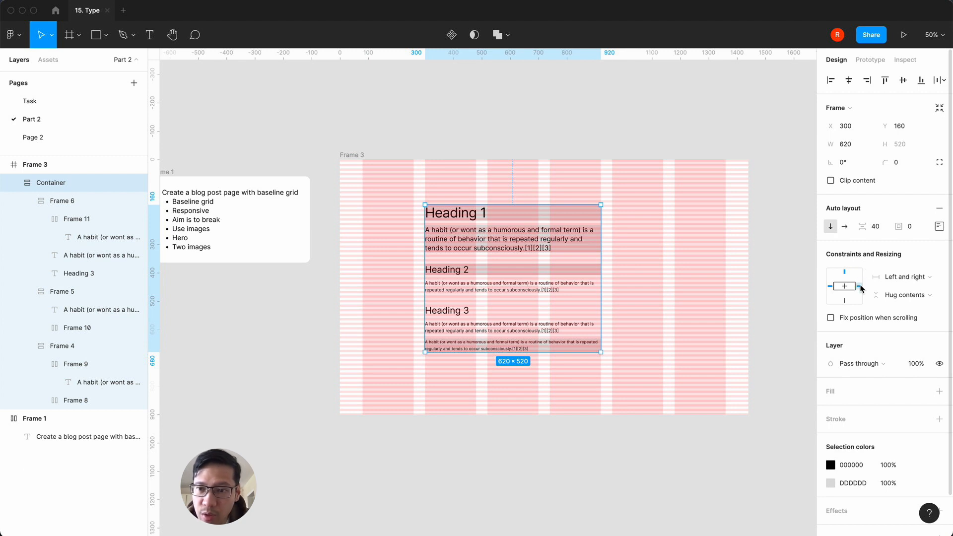
pyautogui.click(779, 317)
# Test the Container's responsiveness by narrowing Frame 3 to about 944 and widening it back to about 1394.
pyautogui.click(360, 162)
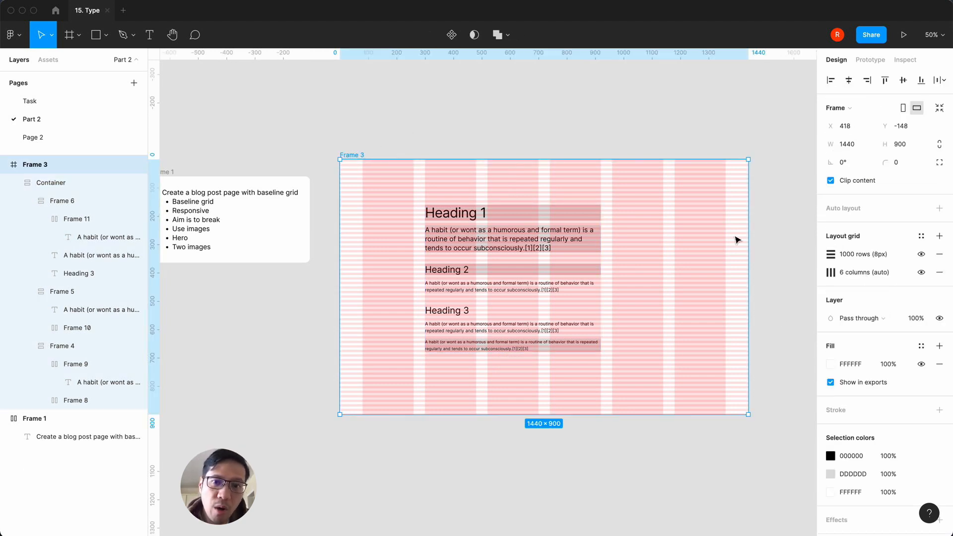
pyautogui.moveTo(748, 240); pyautogui.dragTo(608, 221)
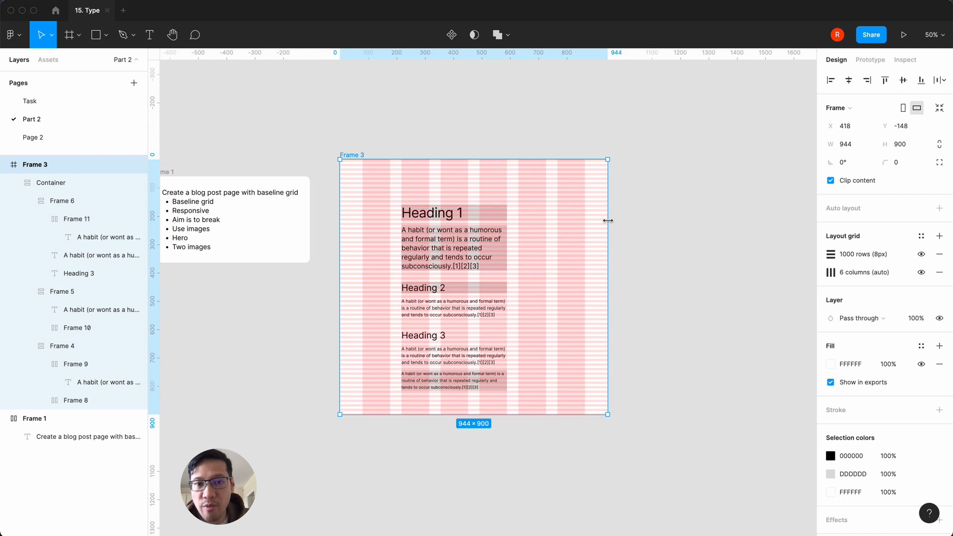
pyautogui.moveTo(609, 221); pyautogui.dragTo(734, 218)
pyautogui.click(556, 442)
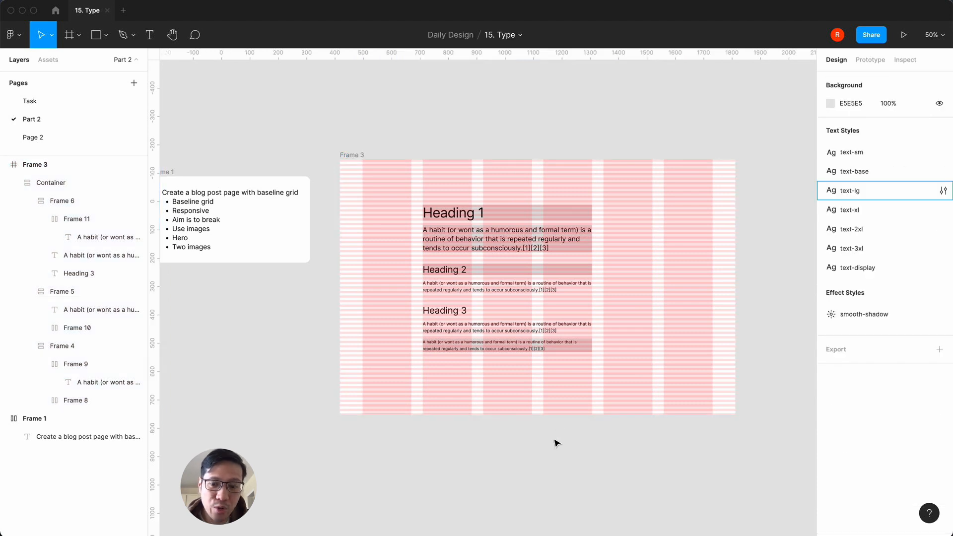
# Examine the Heading 1 frame and the paragraph frame below it at 100% against the baseline grid.
pyautogui.hotkey('shift', '0')
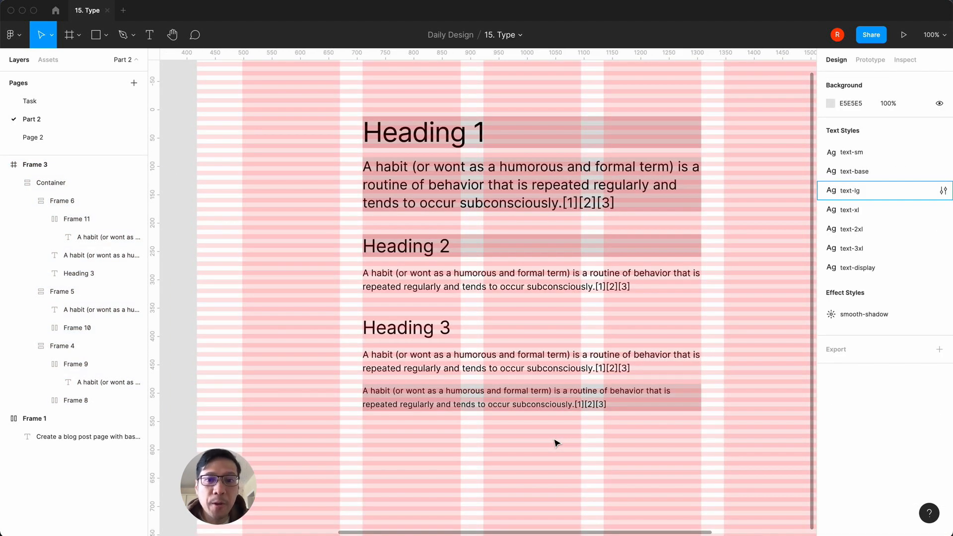
pyautogui.press('-')
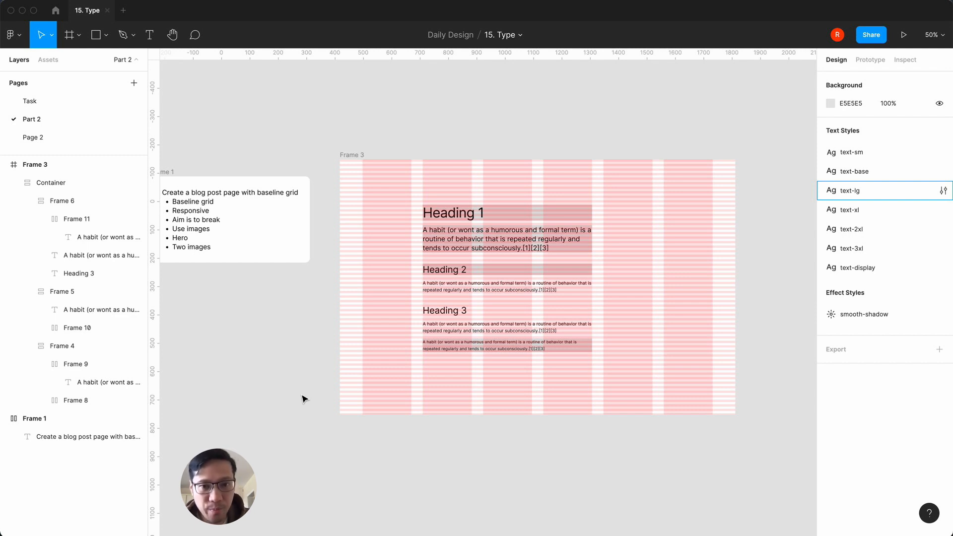
pyautogui.hotkey('shift', '0')
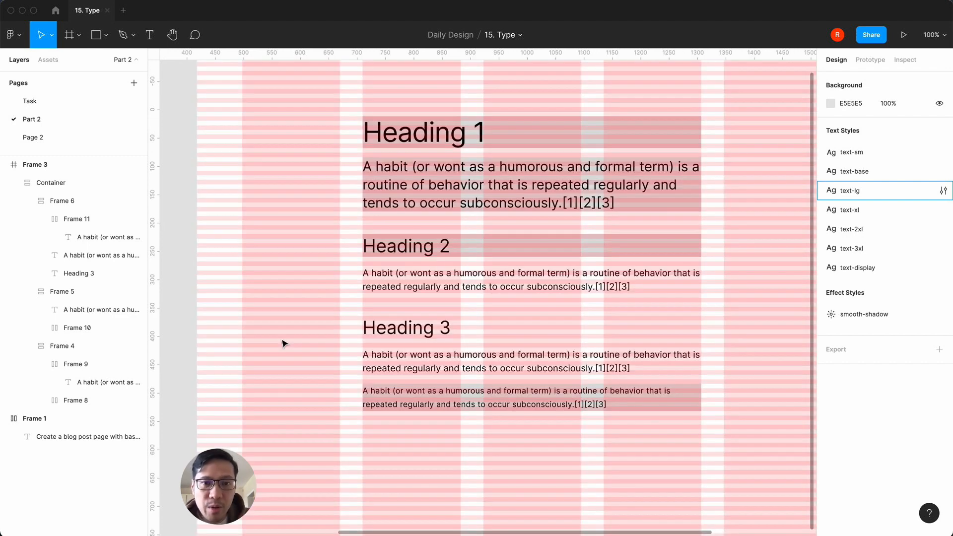
pyautogui.click(518, 189)
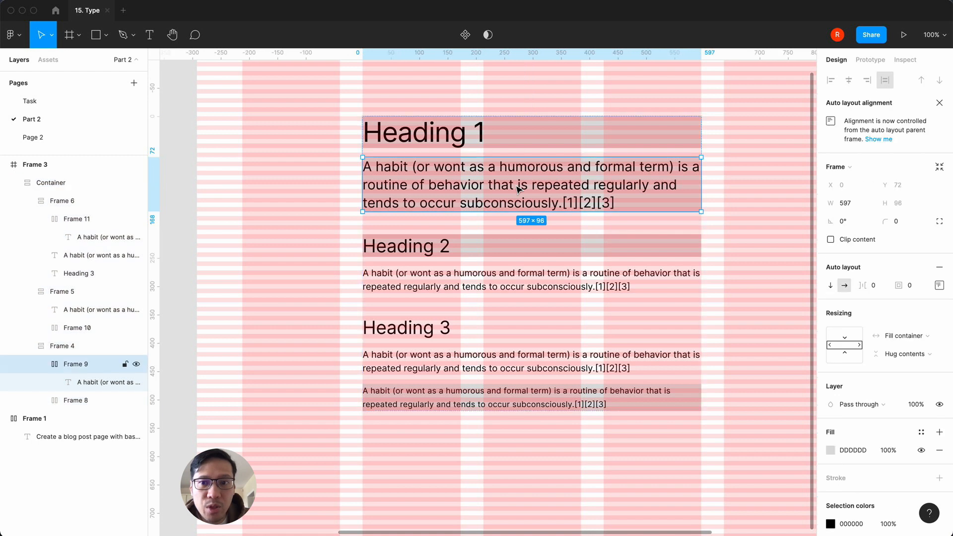
pyautogui.keyDown('shift'); pyautogui.click(623, 128); pyautogui.keyUp('shift')
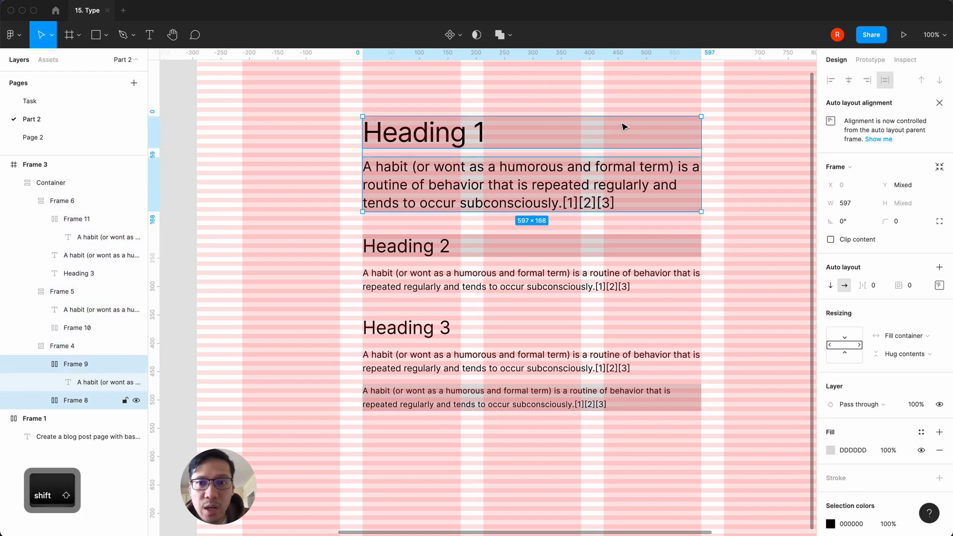
pyautogui.click(670, 483)
pyautogui.press('-')
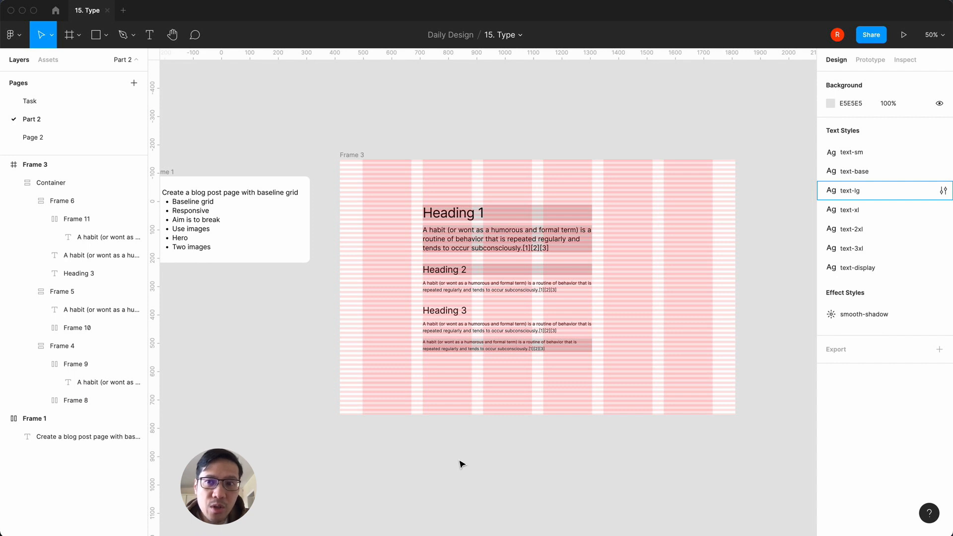
# Switch to Finder and preview the first two JPEG images in the animals folder.
pyautogui.press('super+Tab')
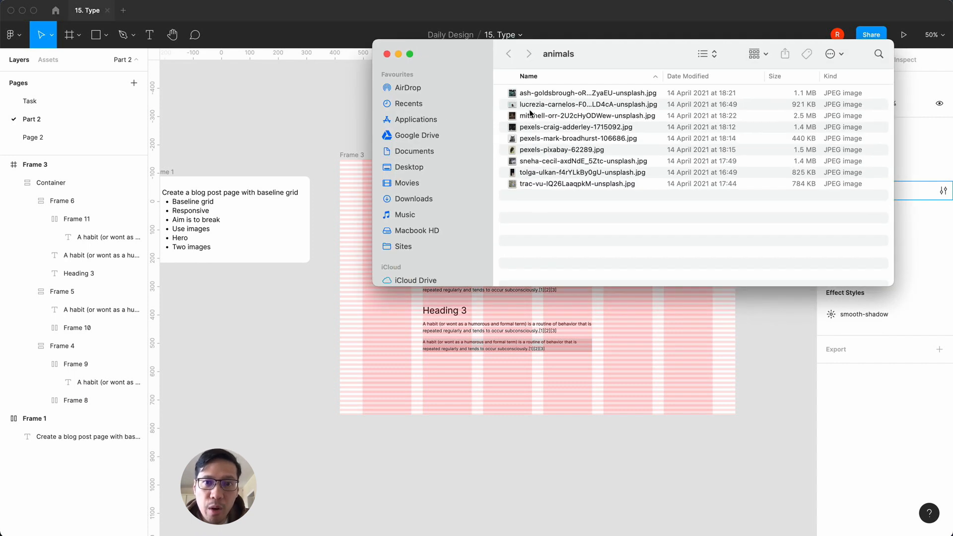
pyautogui.moveTo(613, 46); pyautogui.dragTo(623, 256)
pyautogui.click(621, 301)
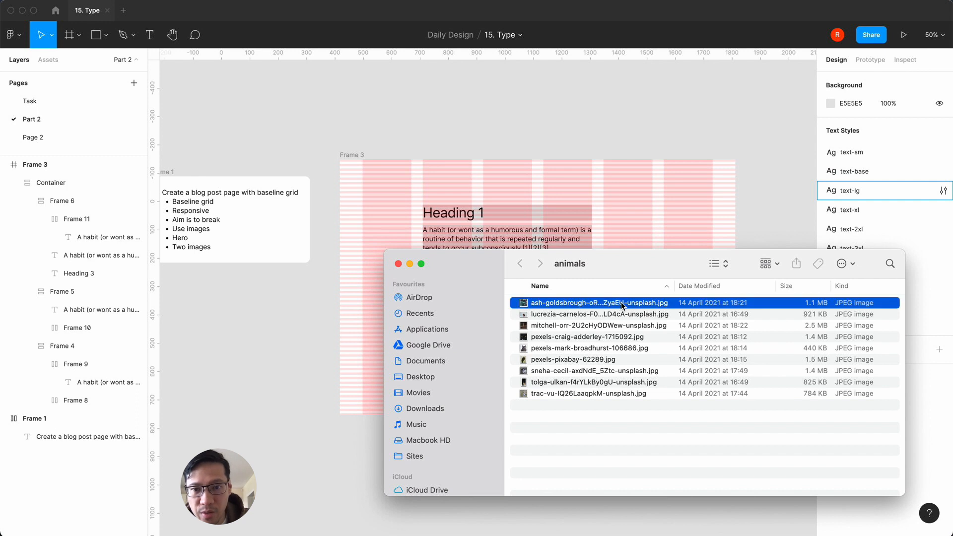
pyautogui.press('space')
pyautogui.press('Down')
pyautogui.press('space')
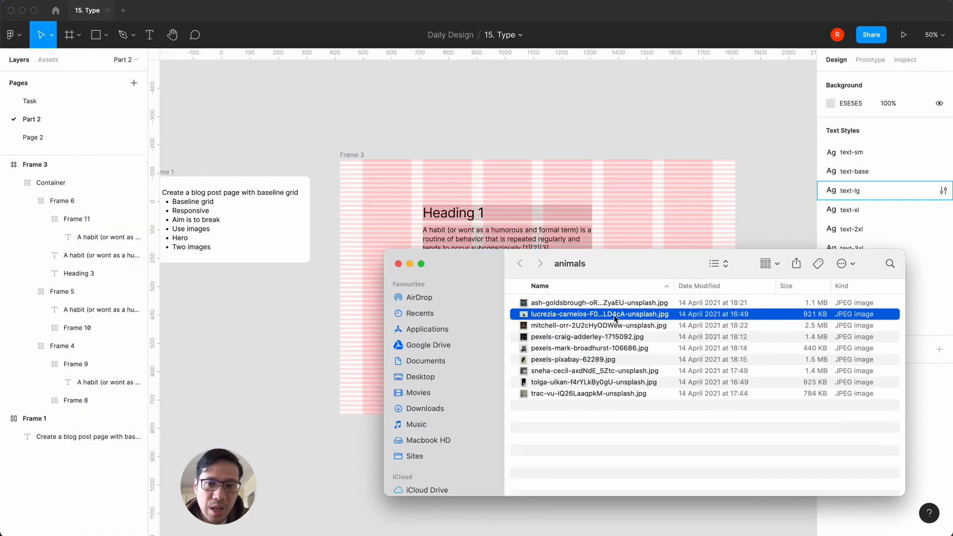
pyautogui.click(616, 318)
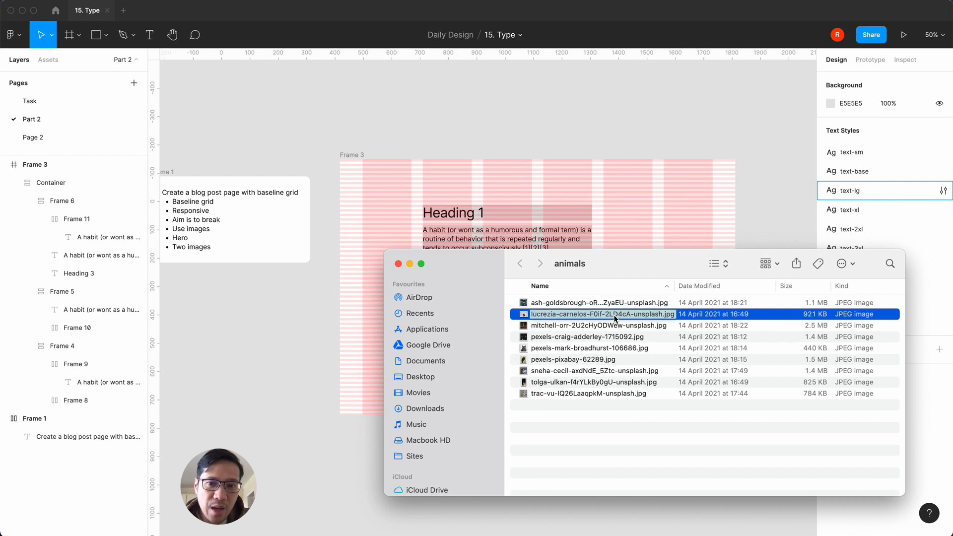
pyautogui.press('Escape')
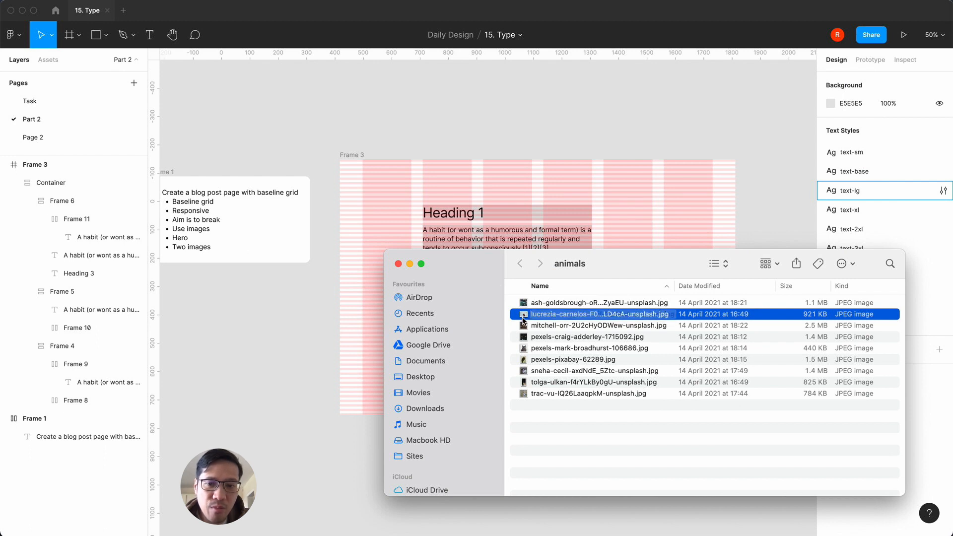
pyautogui.click(399, 263)
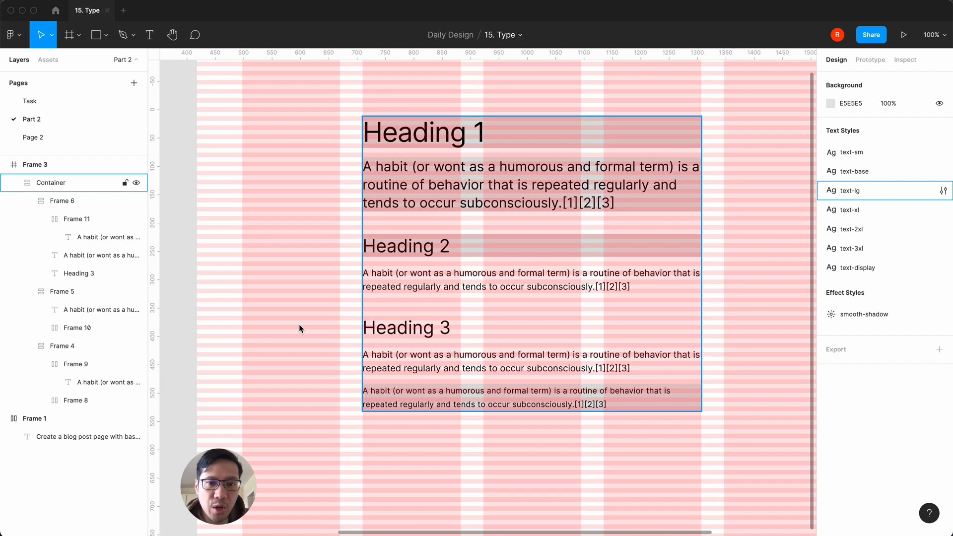
# Draw a frame about 806 × 205 along the top edge of Frame 3, above the Container.
pyautogui.press('f')
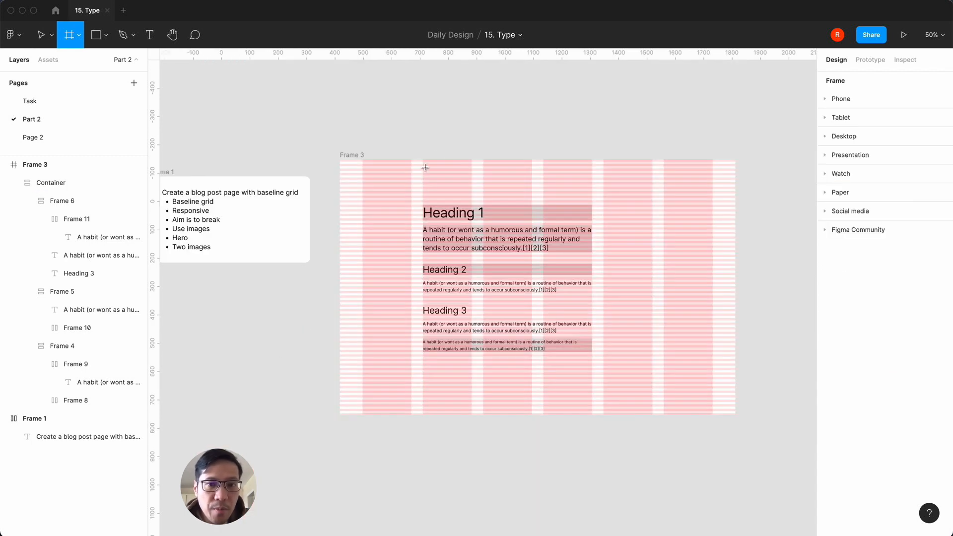
pyautogui.moveTo(424, 159); pyautogui.dragTo(612, 202)
pyautogui.moveTo(617, 201); pyautogui.dragTo(653, 218)
# Move the Container down to Y 288 and widen Frame 12 to about 1098 so it reaches Frame 3's right edge.
pyautogui.click(557, 249)
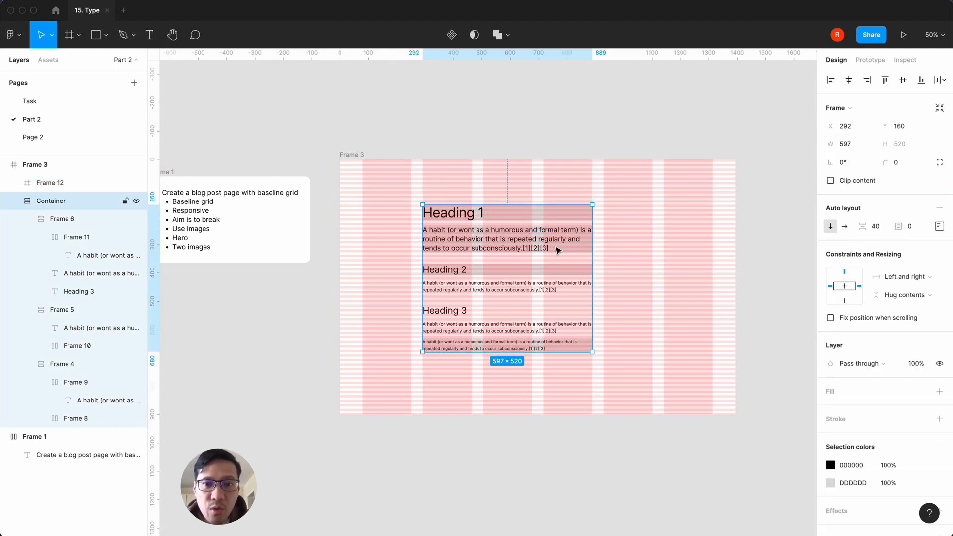
pyautogui.moveTo(572, 246); pyautogui.dragTo(573, 283)
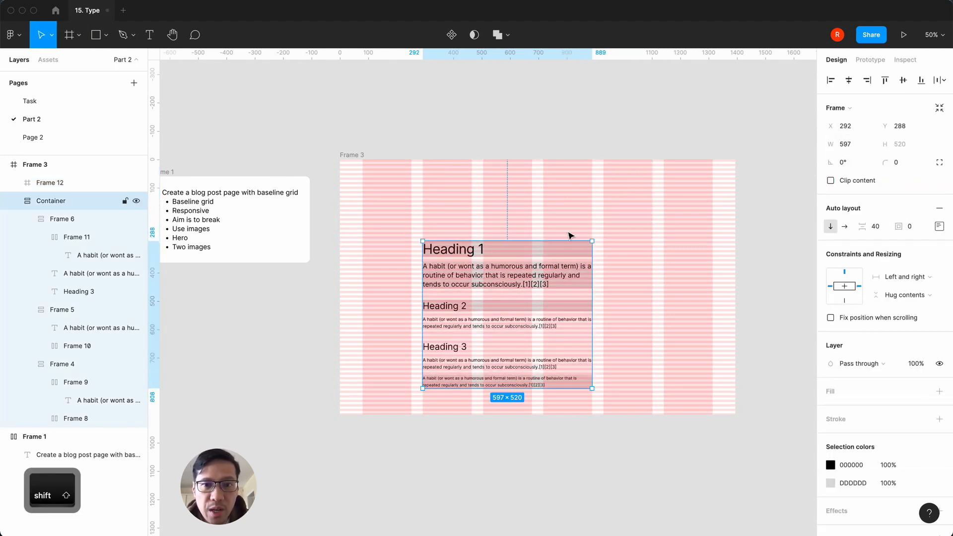
pyautogui.click(569, 195)
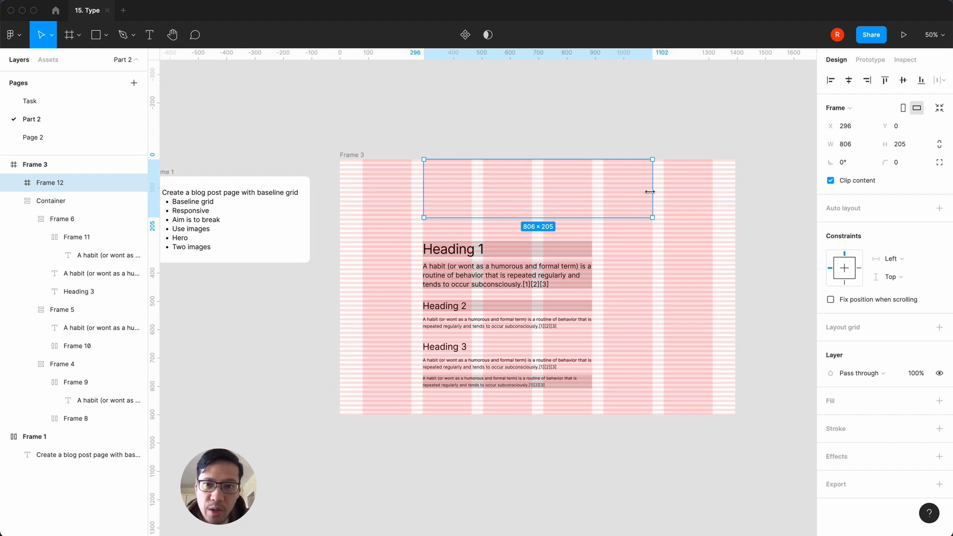
pyautogui.moveTo(654, 193); pyautogui.dragTo(736, 194)
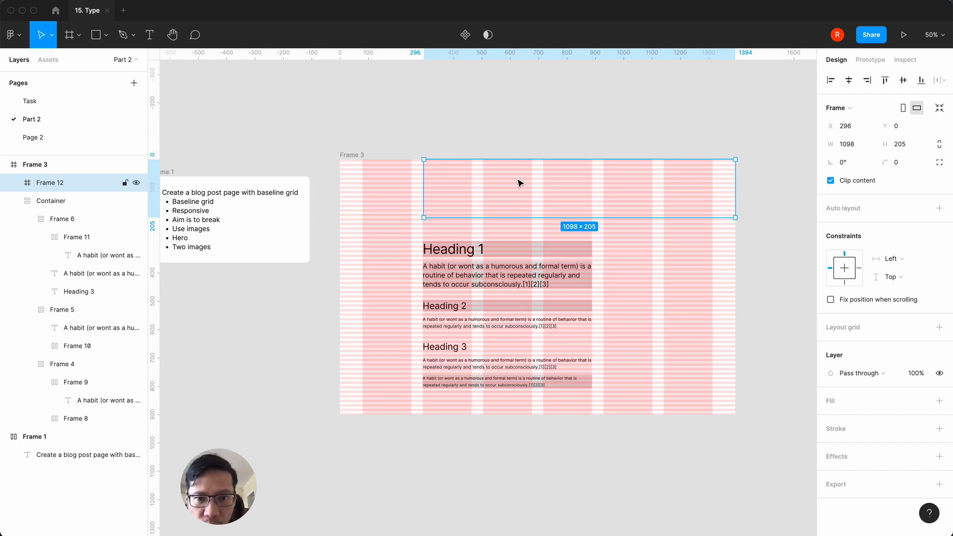
# Try shifting the Container one column to the right to X 505, and undo the move.
pyautogui.click(488, 250)
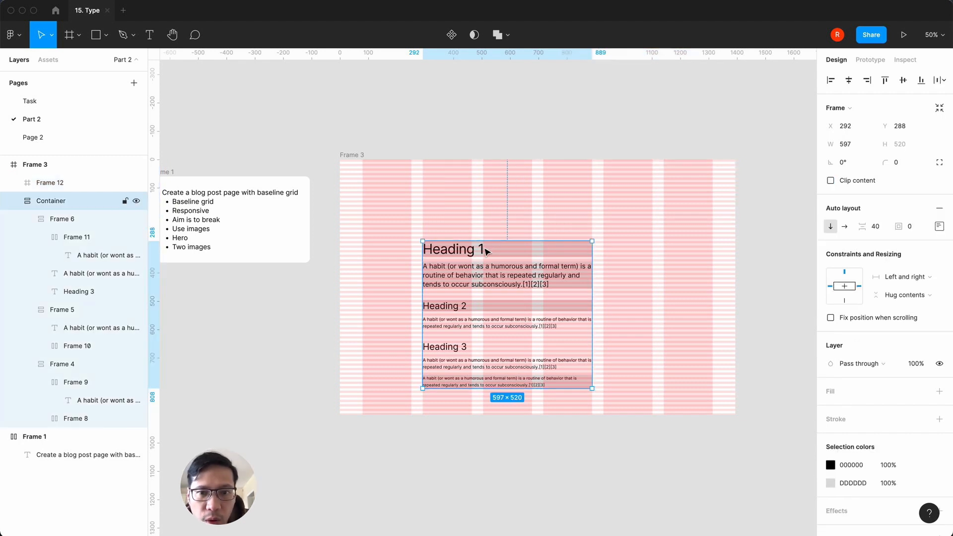
pyautogui.moveTo(494, 252); pyautogui.dragTo(552, 253)
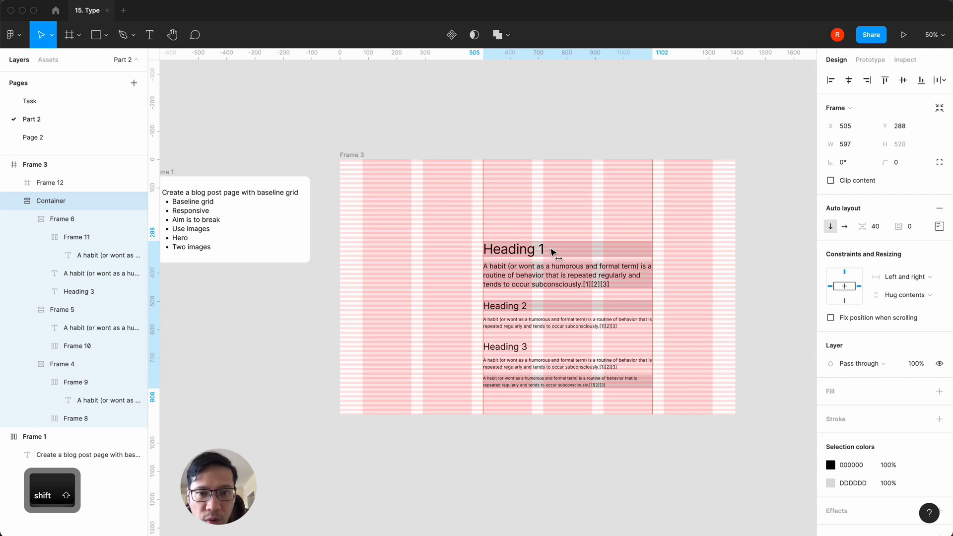
pyautogui.press('Escape')
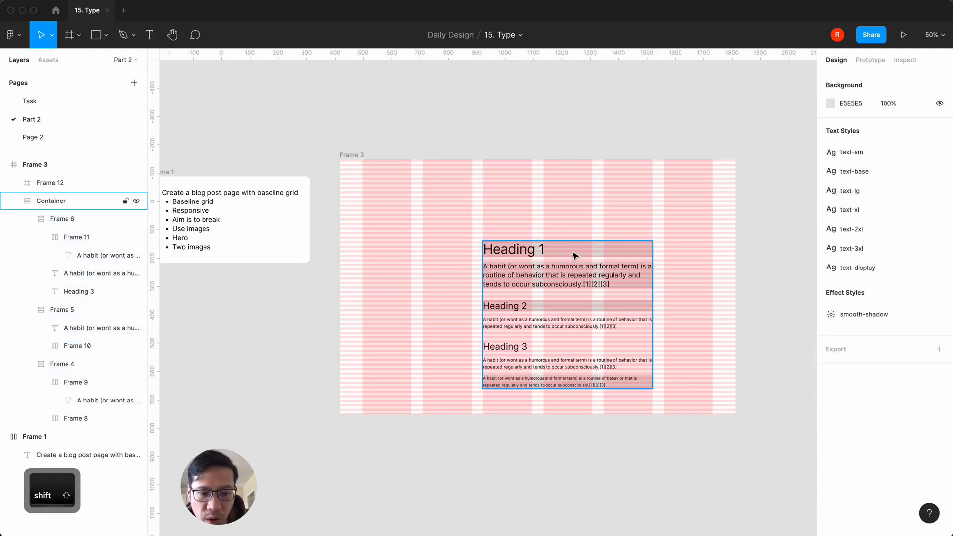
pyautogui.press('super+z')
pyautogui.press('super+z')
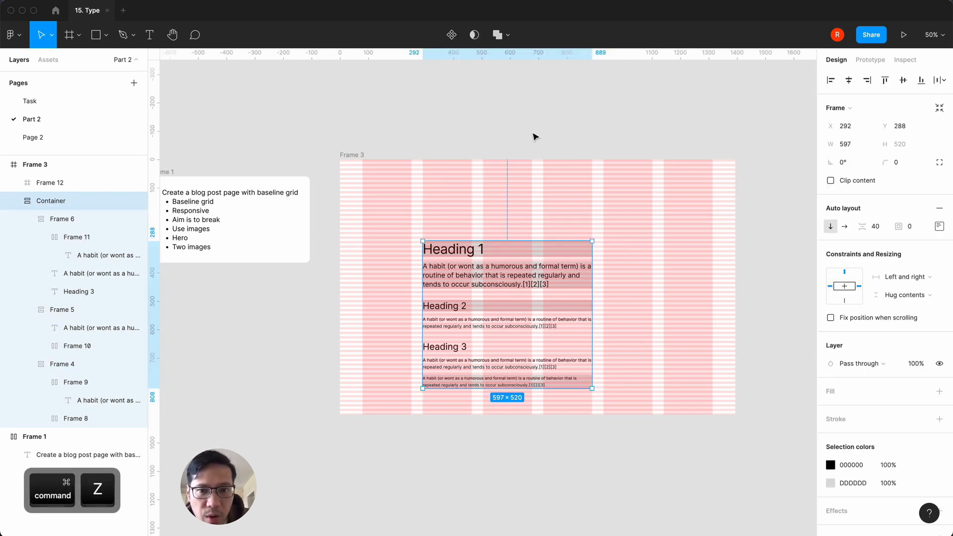
# Nudge Frame 12 to X 292 to align its left edge with the Container and the column grid.
pyautogui.click(532, 189)
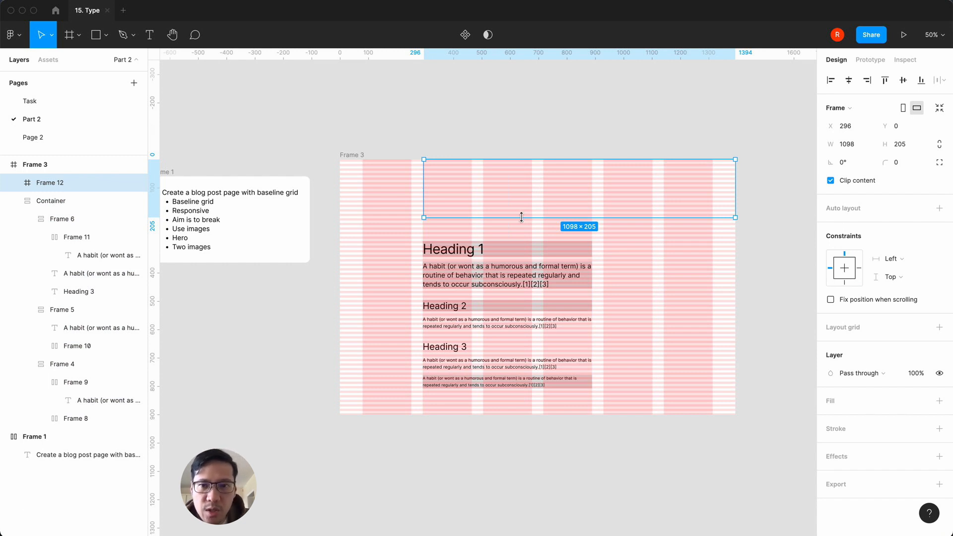
pyautogui.scroll(6, 522, 218)
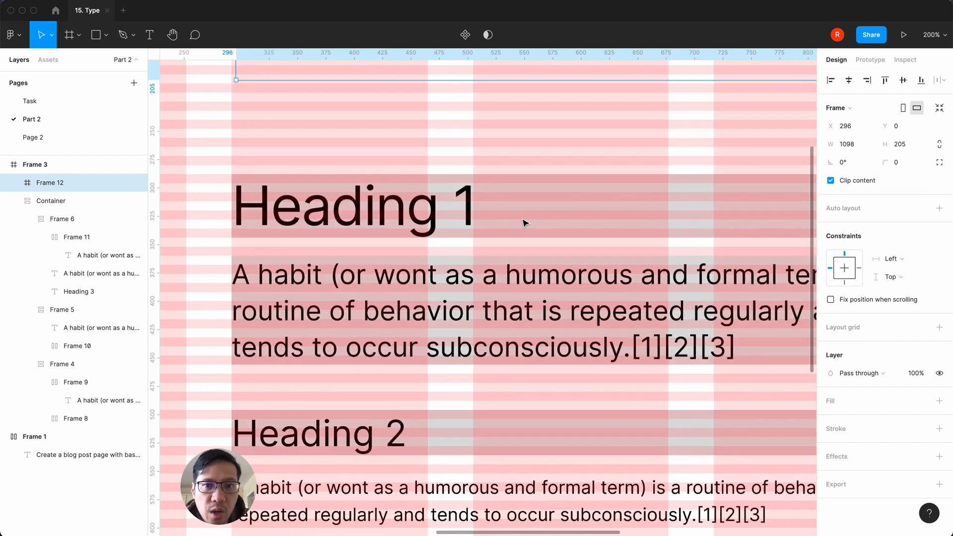
pyautogui.scroll(4, 449, 270)
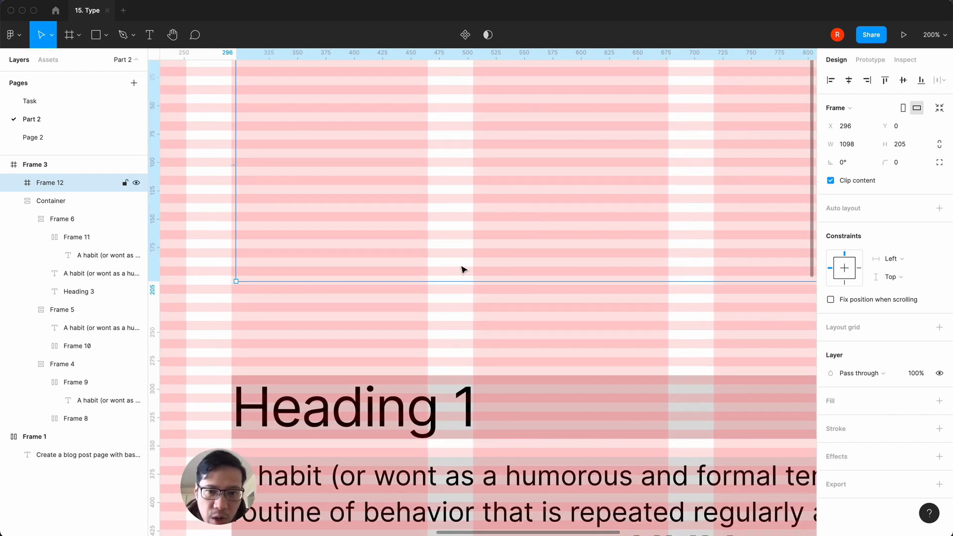
pyautogui.press('Left')
pyautogui.press('Left')
pyautogui.press('Left')
pyautogui.press('Left')
pyautogui.hotkey('shift', '0')
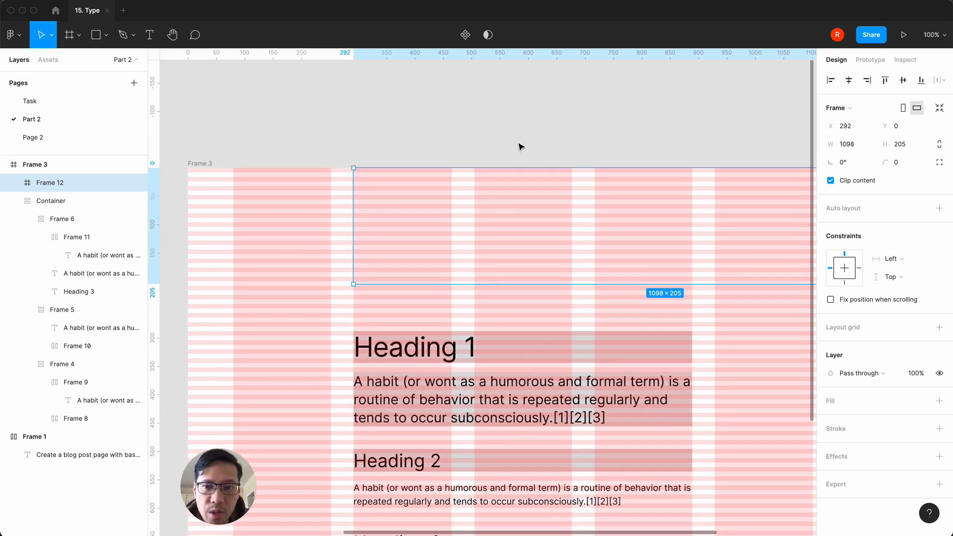
# Extend Frame 12's right edge to meet Frame 3's right edge, making it 1102 wide.
pyautogui.hscroll(10, 517, 144)
pyautogui.scroll(-1, 518, 144)
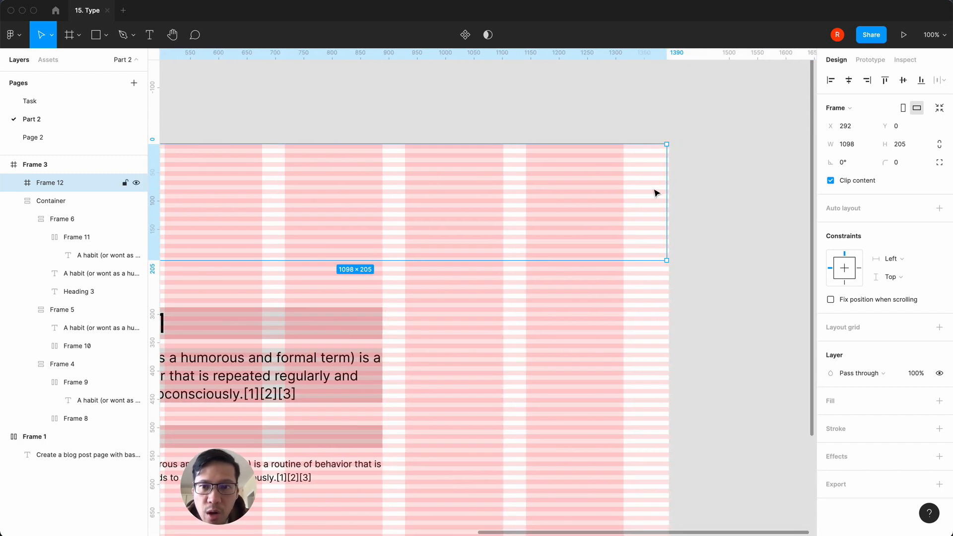
pyautogui.moveTo(667, 188); pyautogui.dragTo(669, 187)
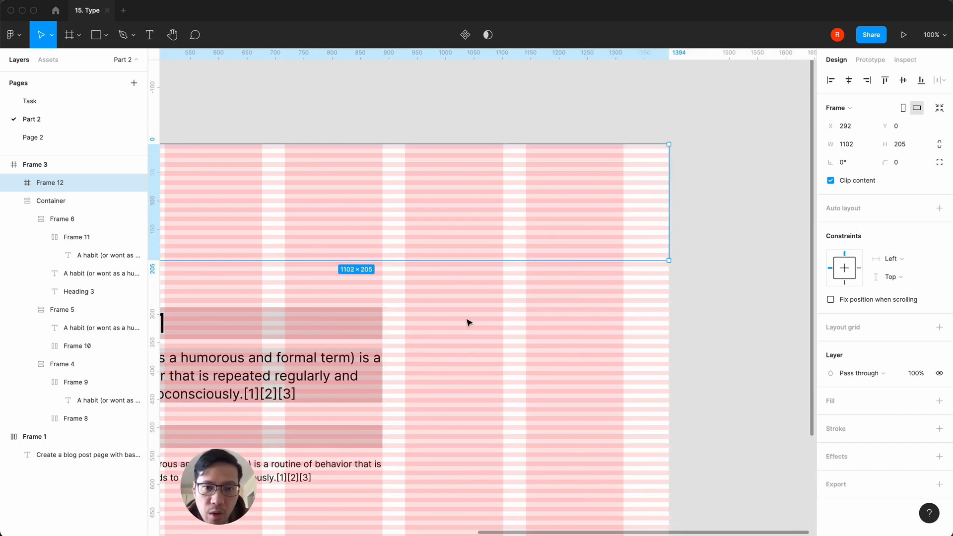
# Extend Frame 12's bottom edge down to a baseline row, giving it a height of 256.
pyautogui.hscroll(-8, 468, 323)
pyautogui.scroll(5, 447, 297)
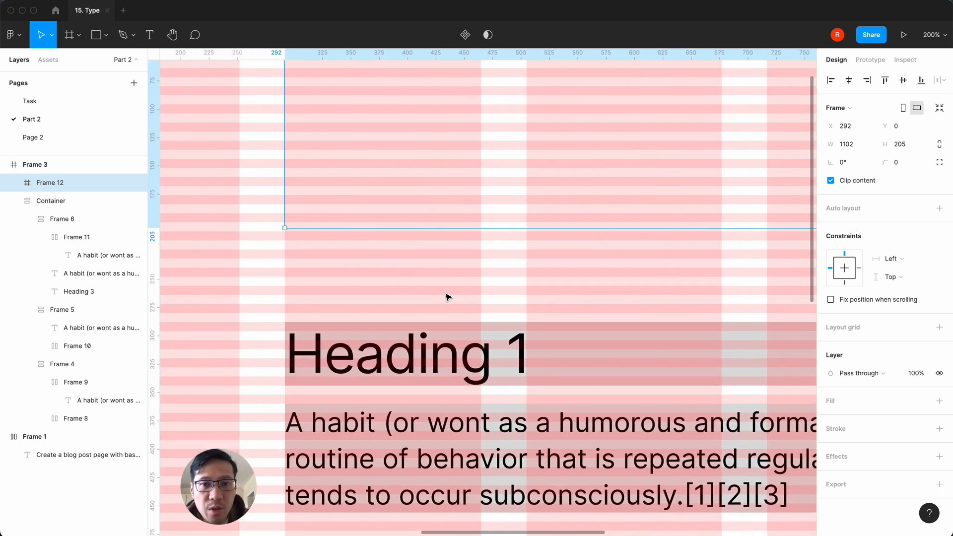
pyautogui.moveTo(485, 229); pyautogui.dragTo(475, 287)
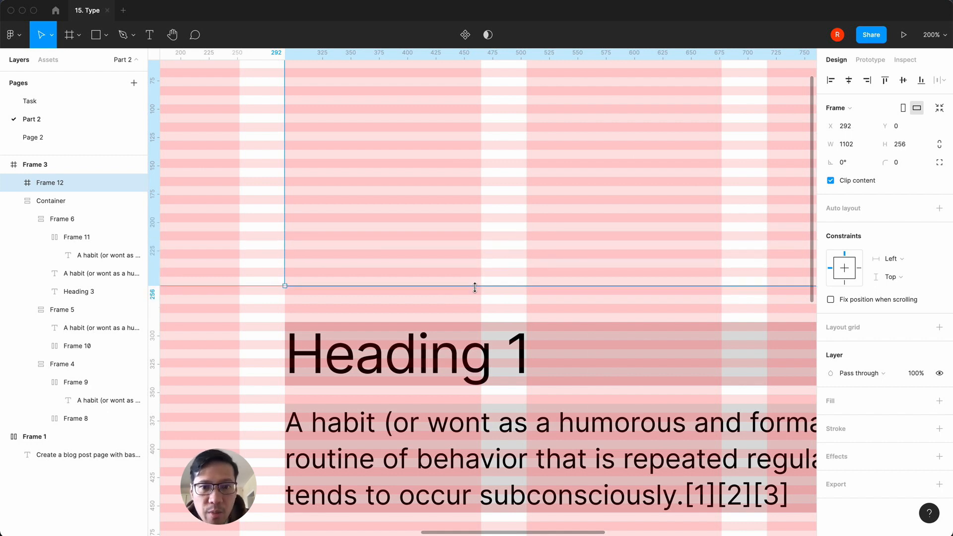
# Add a fill to Frame 12 and change the fill type from Solid to Image.
pyautogui.moveTo(475, 287); pyautogui.dragTo(475, 287)
pyautogui.hotkey('shift', '0')
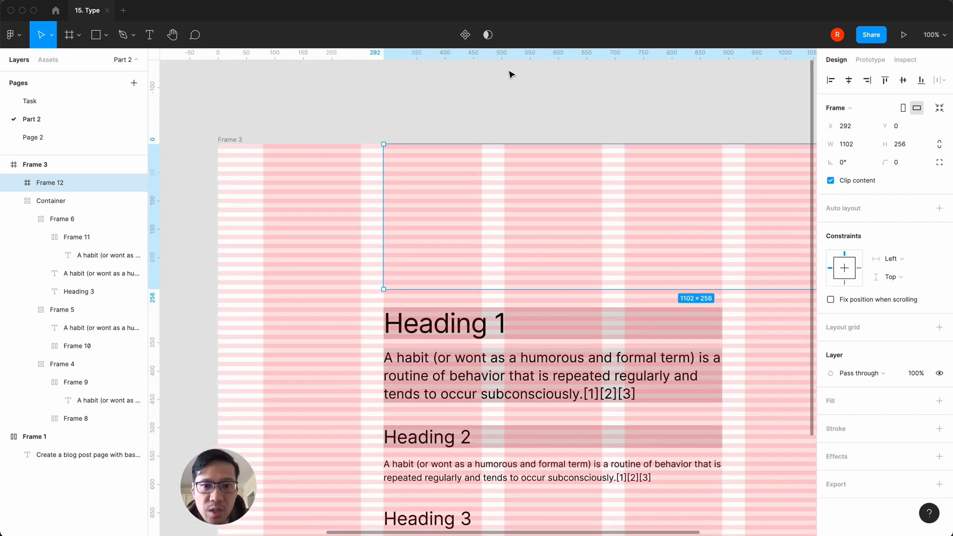
pyautogui.click(505, 99)
pyautogui.click(493, 240)
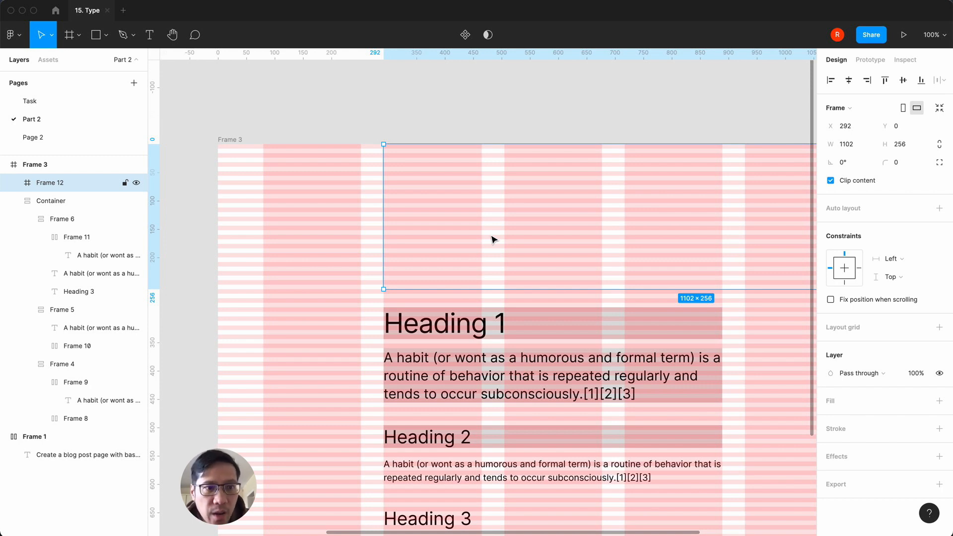
pyautogui.click(472, 104)
pyautogui.click(496, 207)
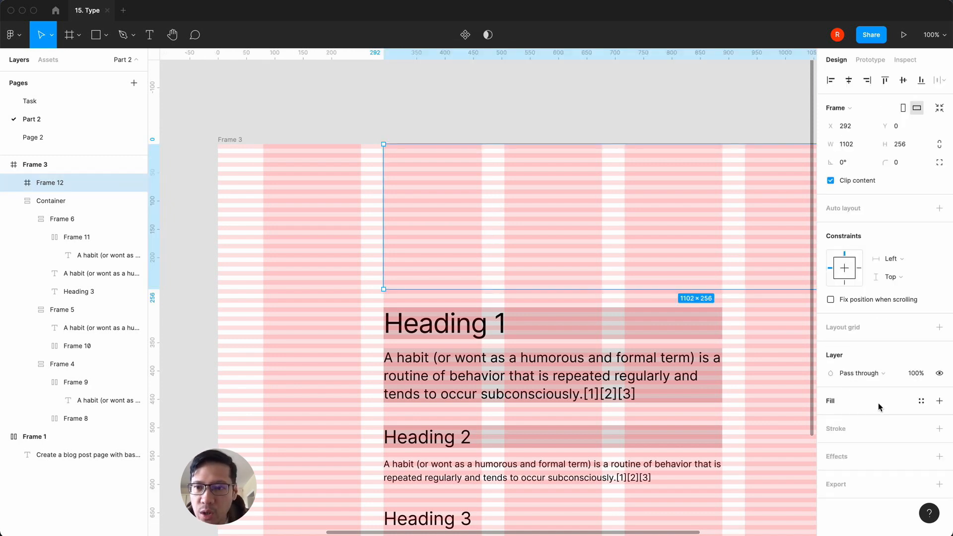
pyautogui.click(939, 401)
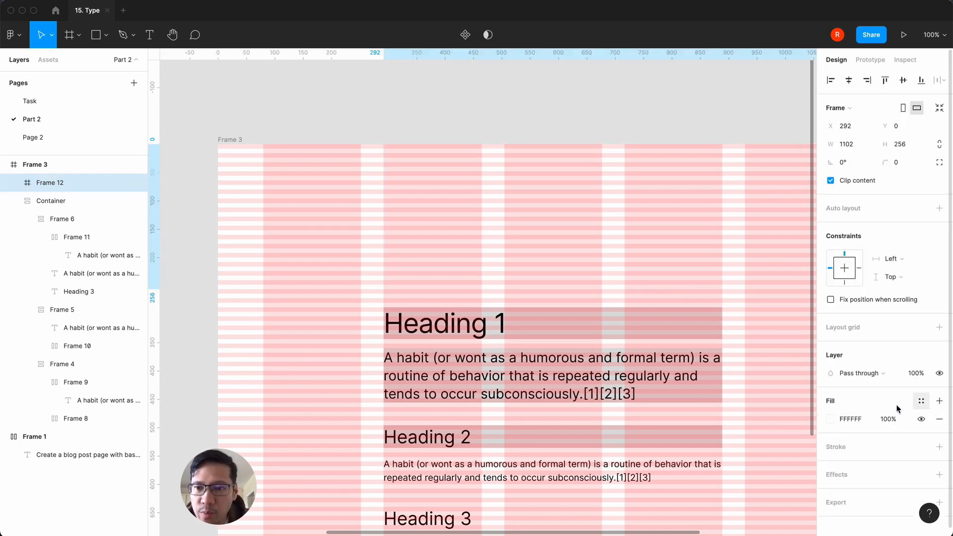
pyautogui.click(831, 421)
pyautogui.click(698, 241)
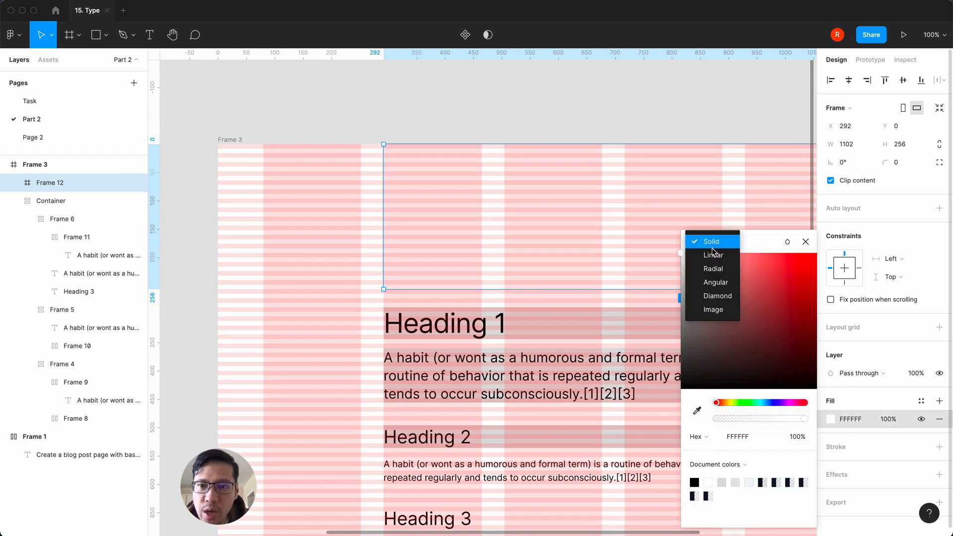
pyautogui.click(713, 310)
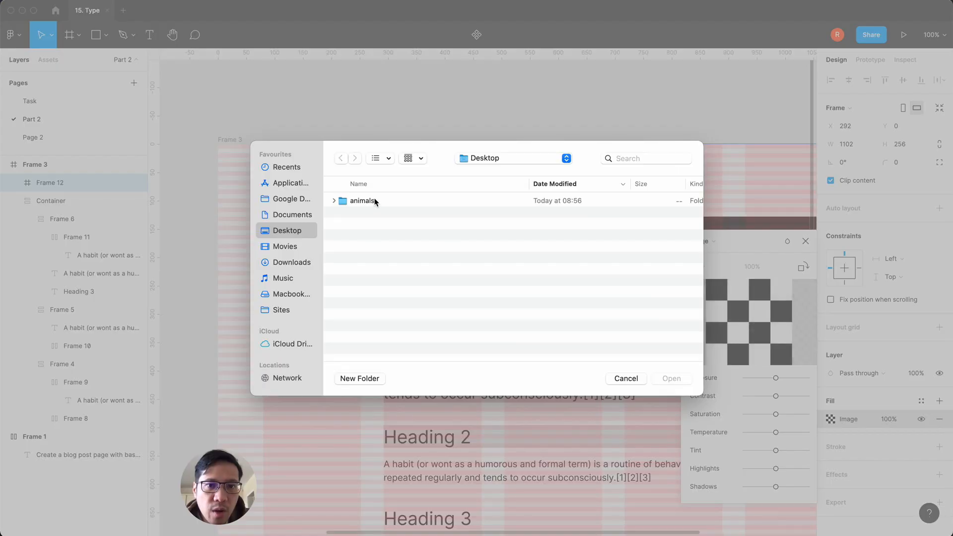
# Load the last listed JPEG (921 KB) from the Desktop's animals folder as Frame 12's image fill.
pyautogui.doubleClick(379, 201)
pyautogui.click(384, 201)
pyautogui.press('Down')
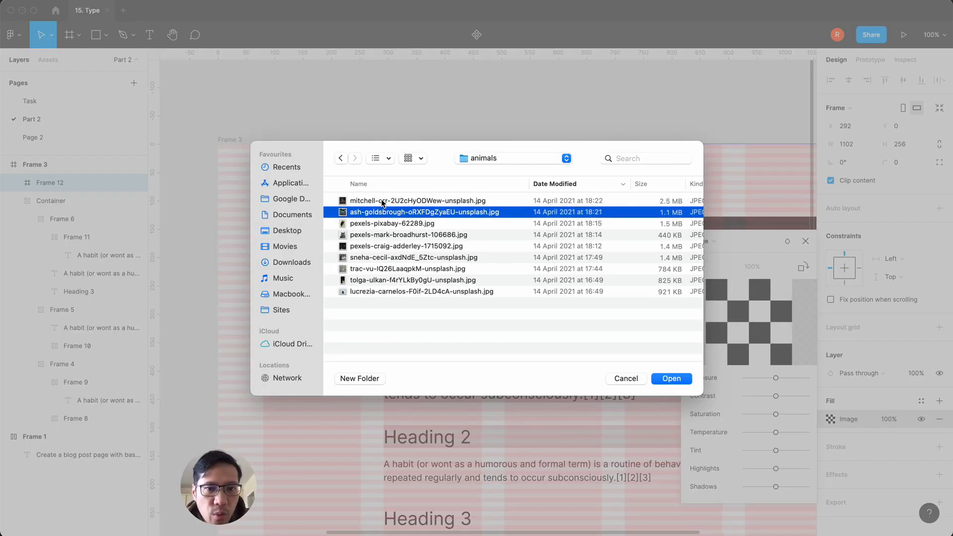
pyautogui.press('Up')
pyautogui.press('Down')
pyautogui.press('Down')
pyautogui.press('Down')
pyautogui.press('Down')
pyautogui.press('Down')
pyautogui.press('Down')
pyautogui.press('Down')
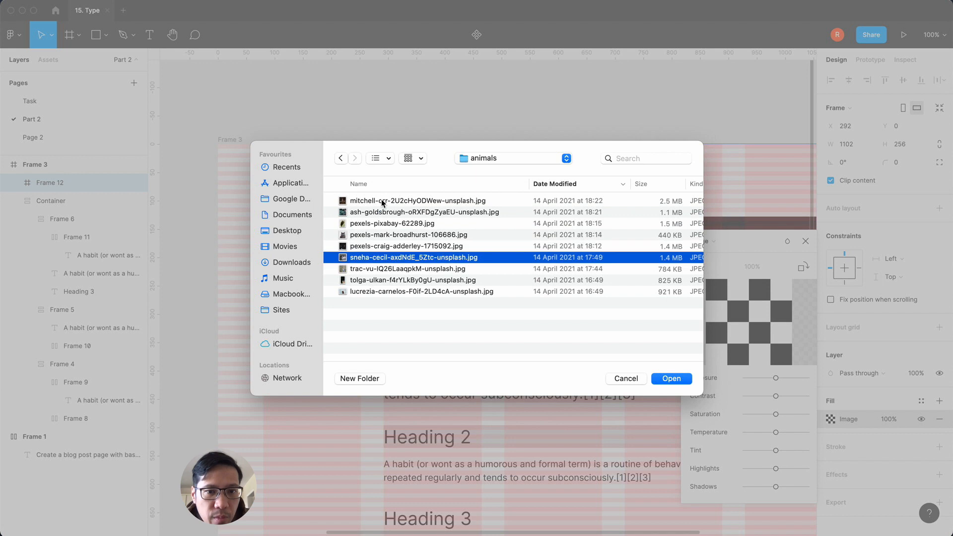
pyautogui.press('Down')
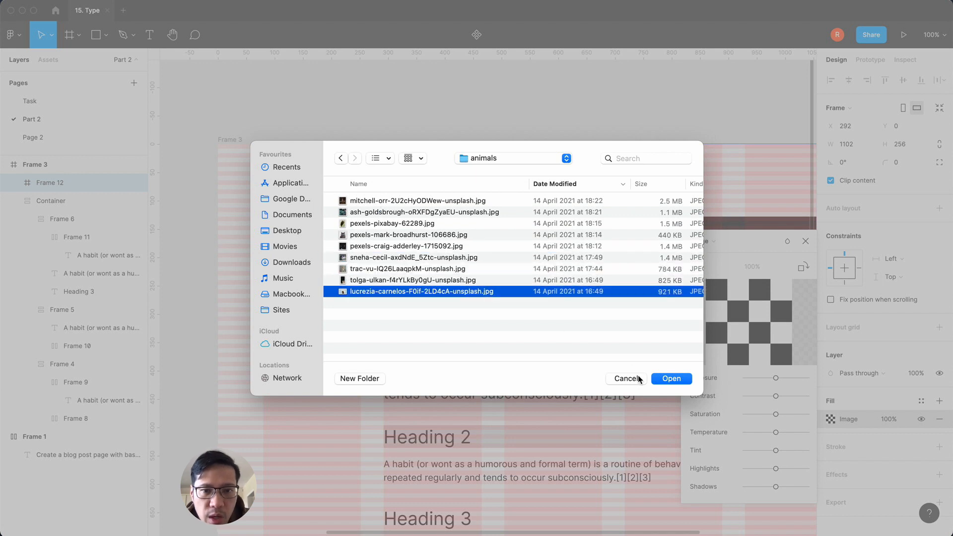
pyautogui.click(672, 378)
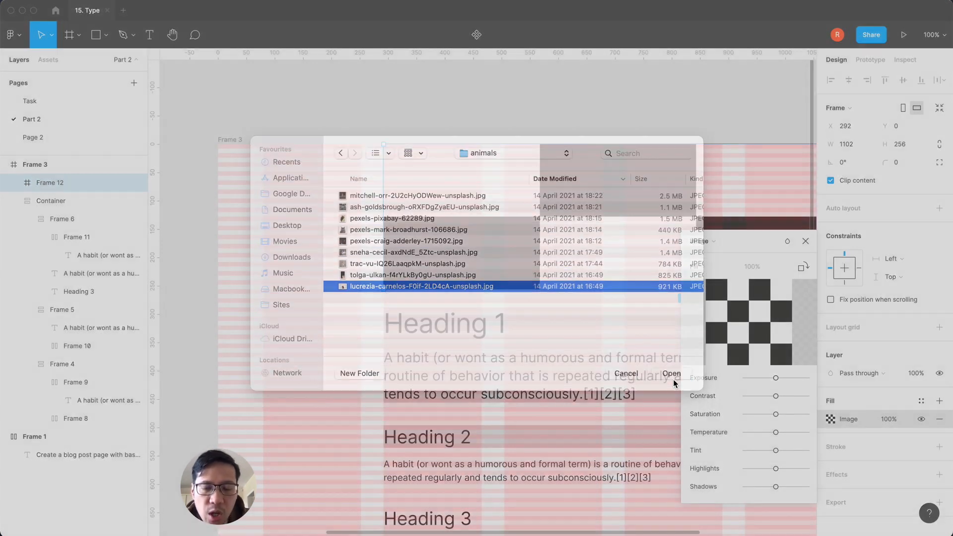
pyautogui.click(806, 242)
pyautogui.click(669, 111)
pyautogui.hscroll(5, 670, 111)
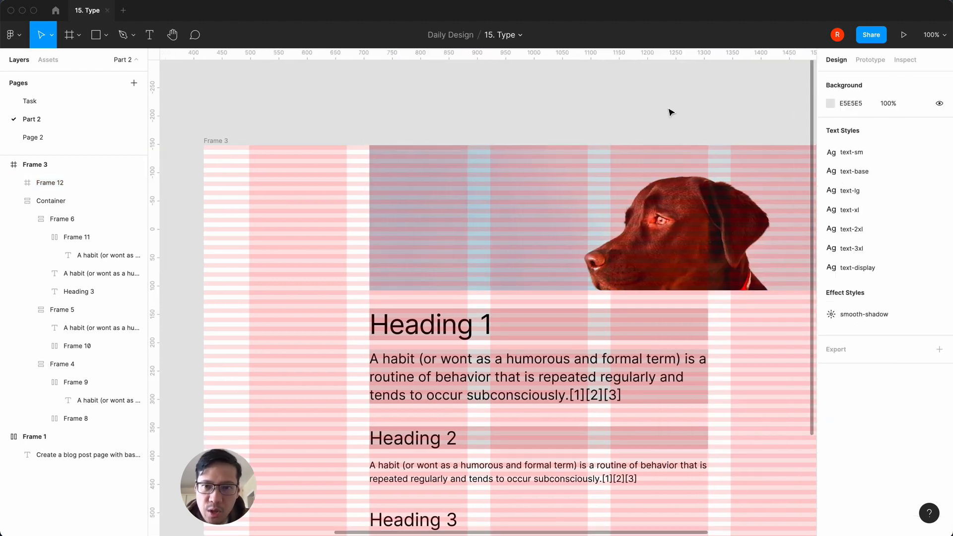
# Extend Frame 12's bottom edge down to a baseline row, giving it a height of 344.
pyautogui.press('-')
pyautogui.click(554, 249)
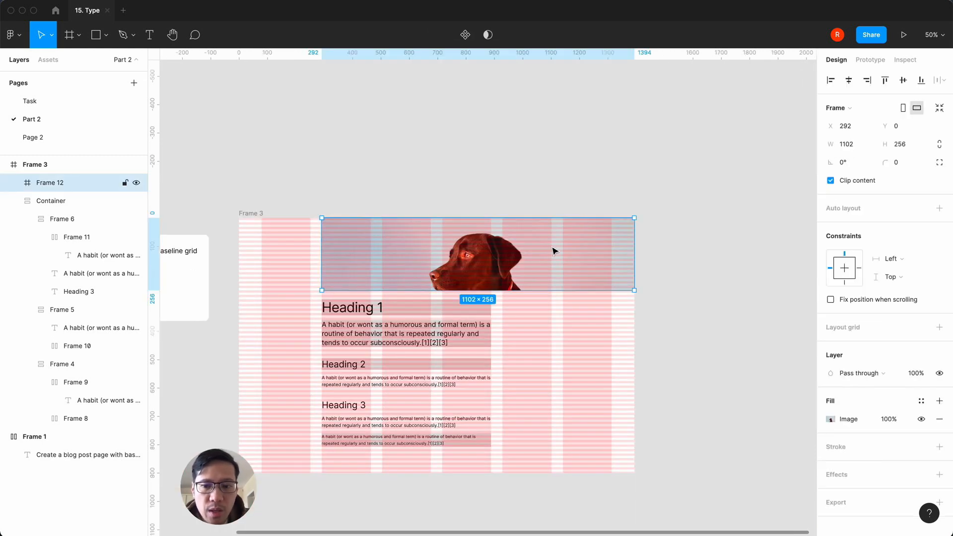
pyautogui.press('+')
pyautogui.hscroll(-3, 553, 317)
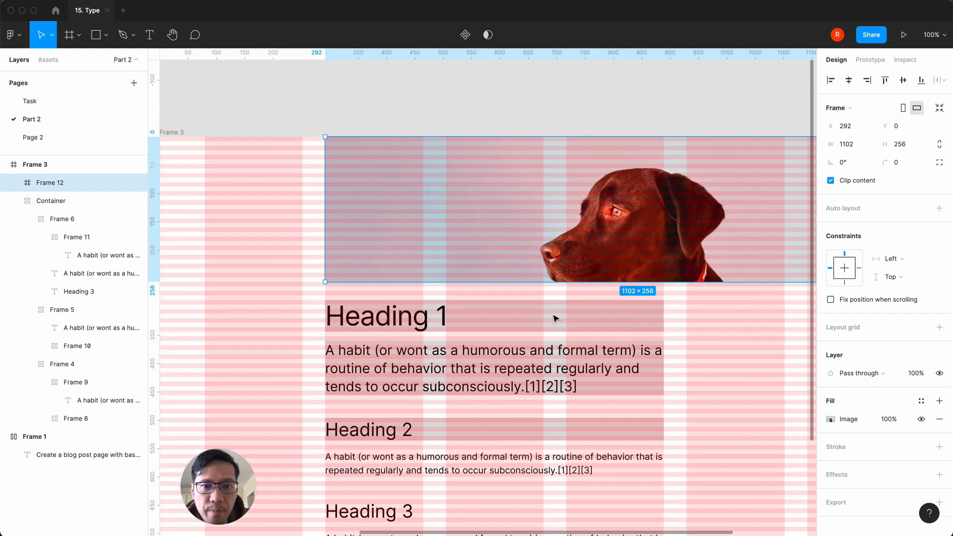
pyautogui.moveTo(544, 281); pyautogui.dragTo(545, 334)
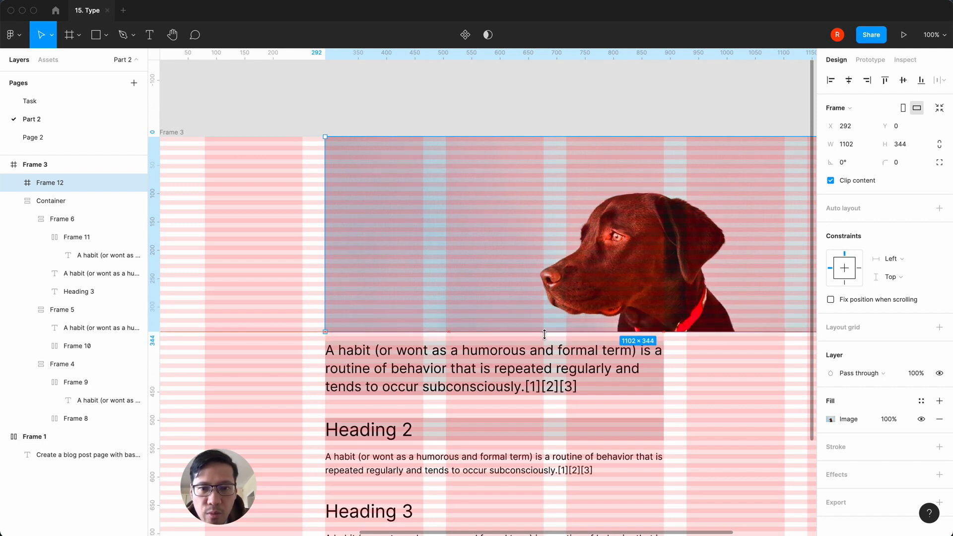
pyautogui.click(301, 105)
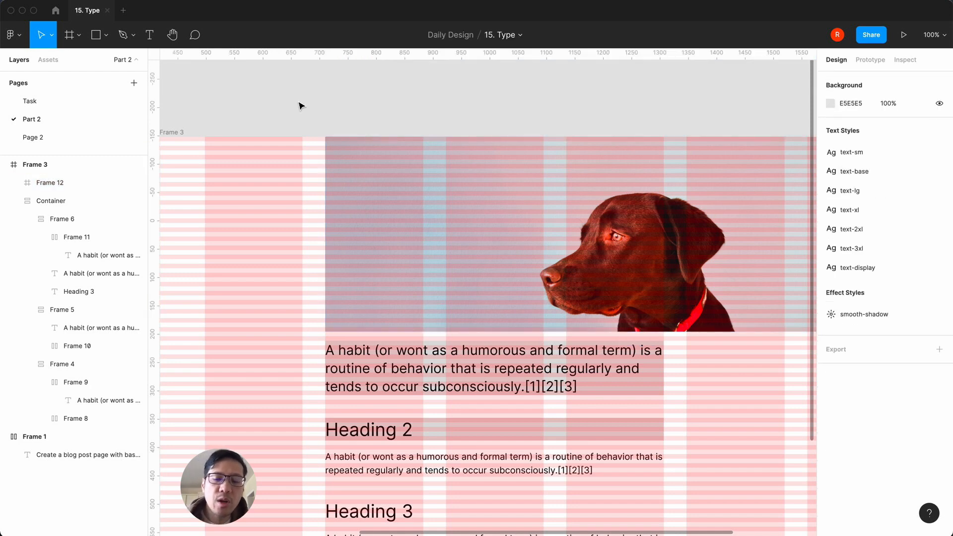
# Try shifting the text Container one column to the right to X 505, and undo the move.
pyautogui.press('-')
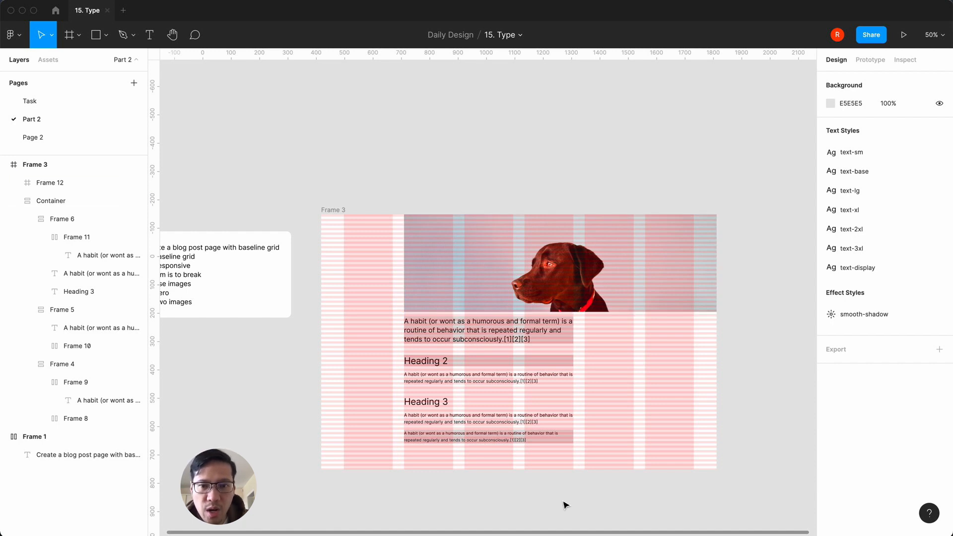
pyautogui.moveTo(458, 340); pyautogui.dragTo(518, 342)
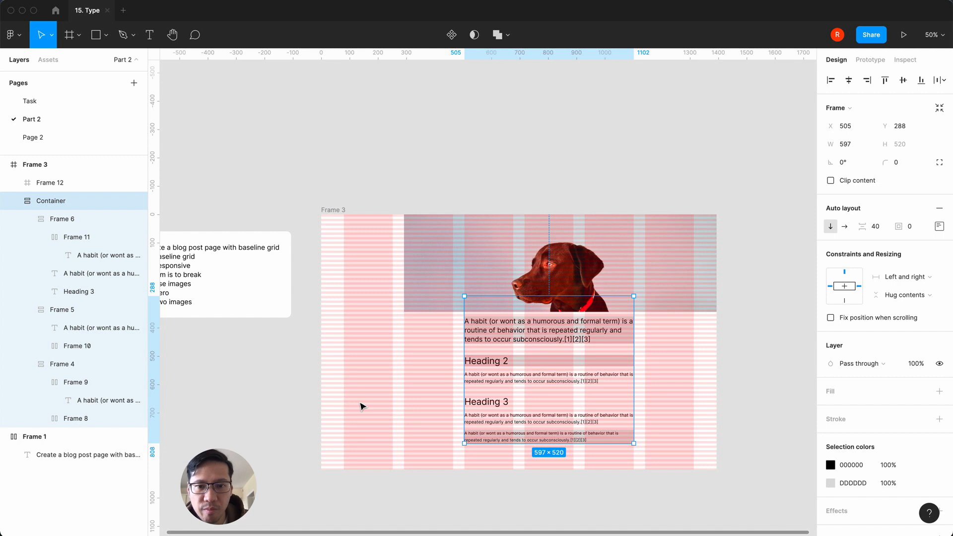
pyautogui.press('super+z')
pyautogui.press('super+z')
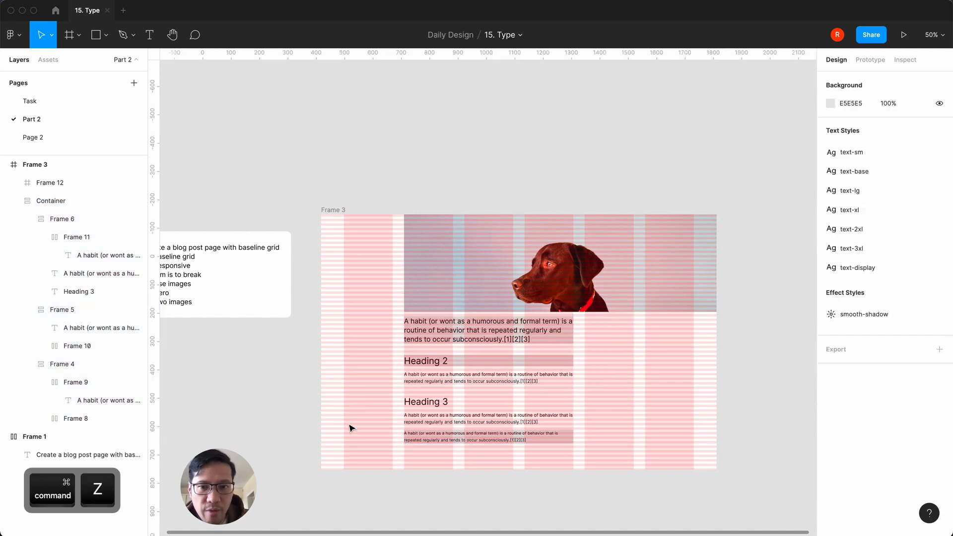
# Pull Frame 12's right edge inward to a column boundary, making the image frame 810 wide.
pyautogui.click(605, 262)
pyautogui.moveTo(716, 272); pyautogui.dragTo(633, 274)
pyautogui.click(693, 295)
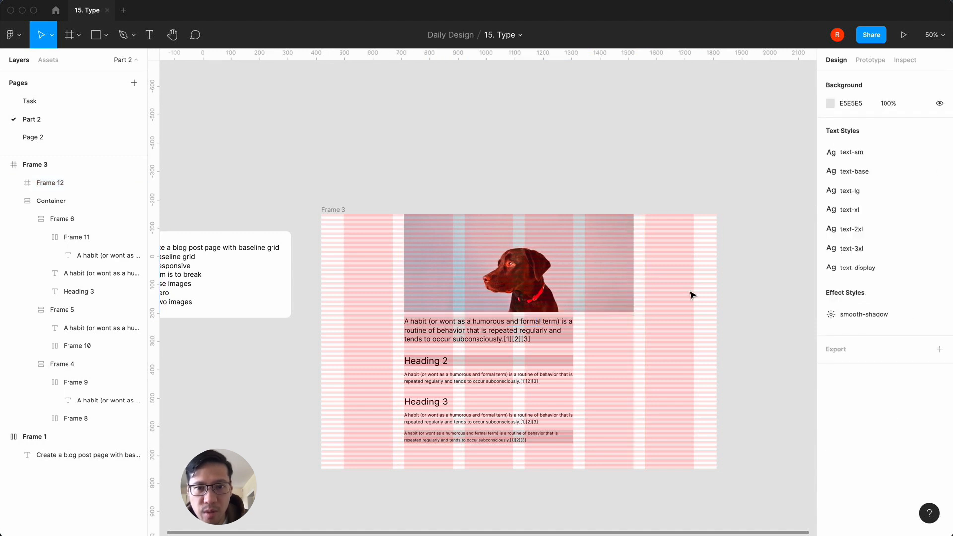
# Examine the hero image's size, its fit to the column and baseline grid, and its overlap with the text block.
pyautogui.hotkey('shift', '0')
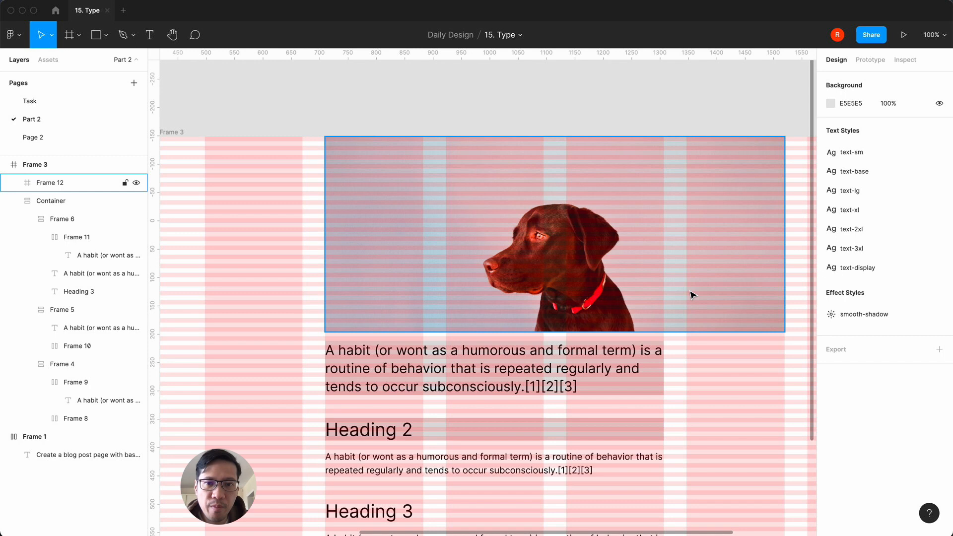
pyautogui.press('-')
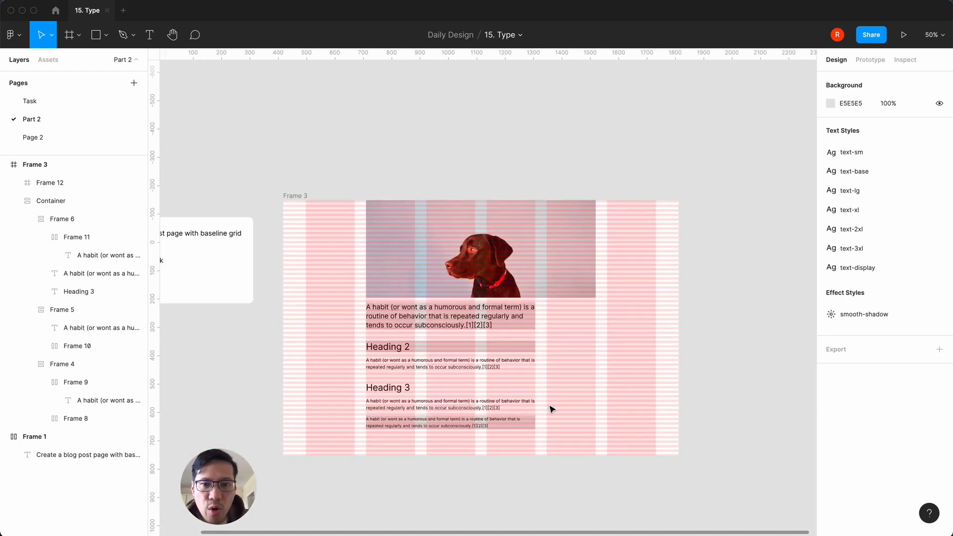
pyautogui.hotkey('shift', '0')
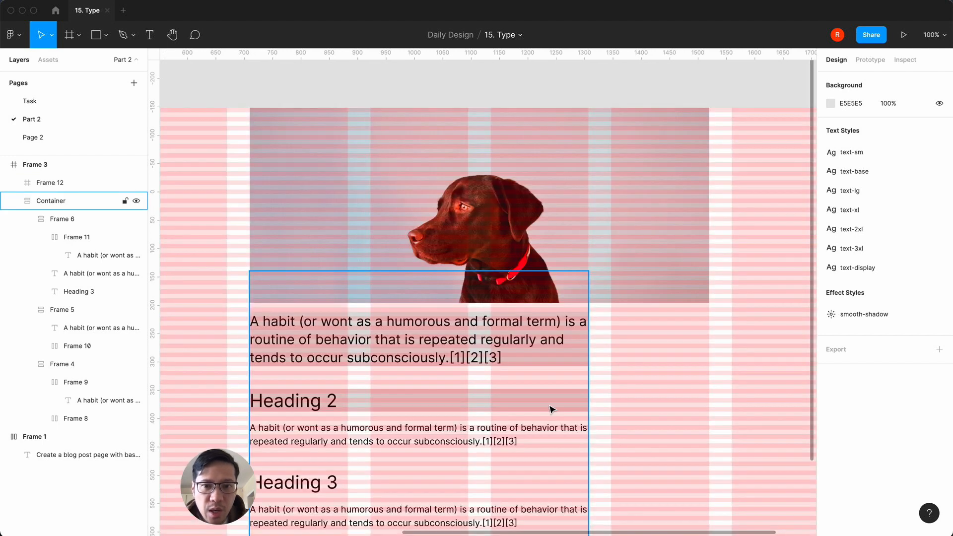
pyautogui.press('-')
pyautogui.click(551, 264)
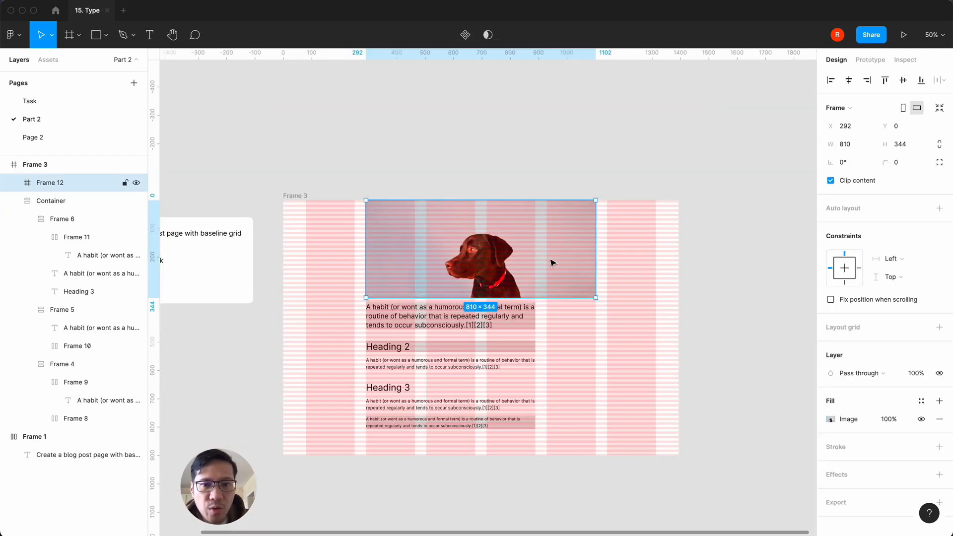
pyautogui.click(603, 367)
pyautogui.hotkey('shift', '0')
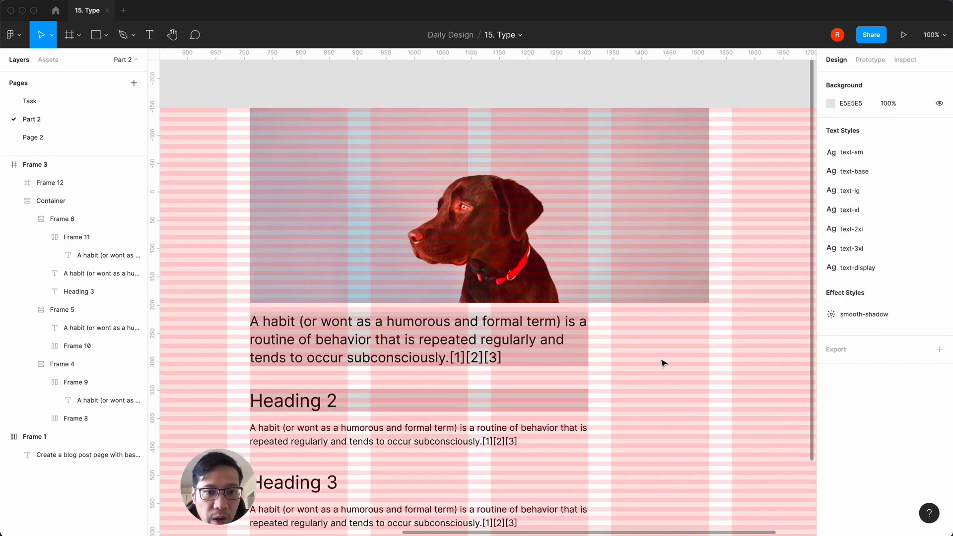
pyautogui.hscroll(-2, 661, 359)
pyautogui.press('+')
pyautogui.hscroll(-4, 662, 359)
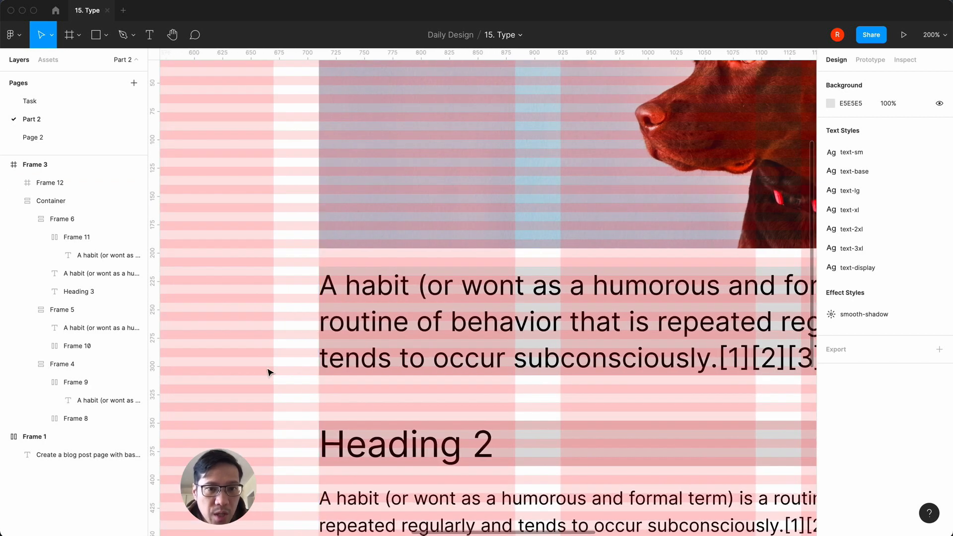
pyautogui.click(440, 192)
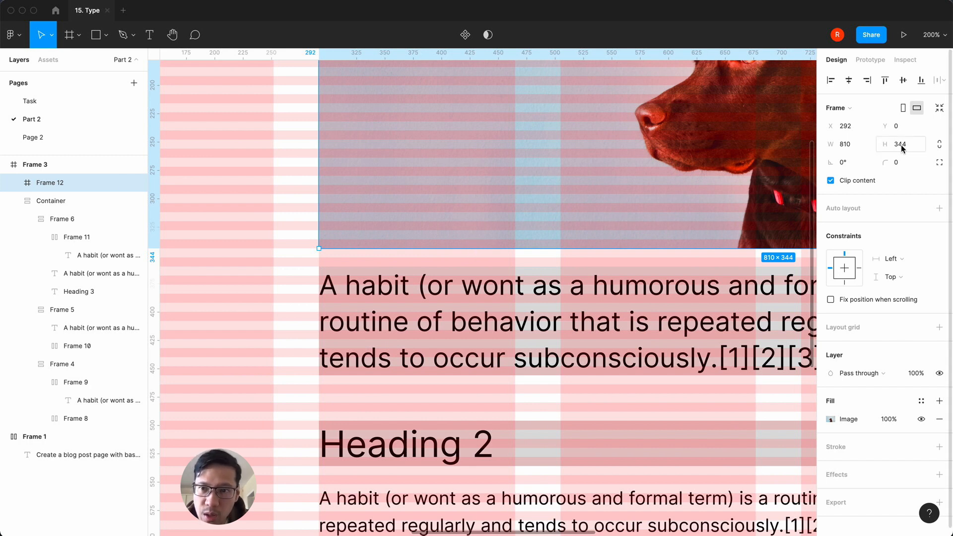
pyautogui.click(378, 298)
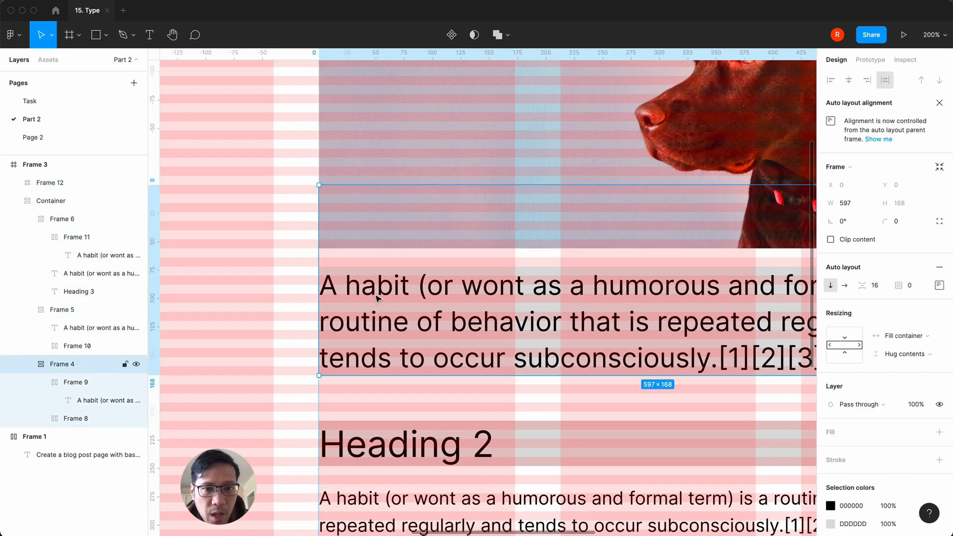
# Move the Container straight down to sit 40 below Frame 12, and check the spacing between the two.
pyautogui.hotkey('shift', '0')
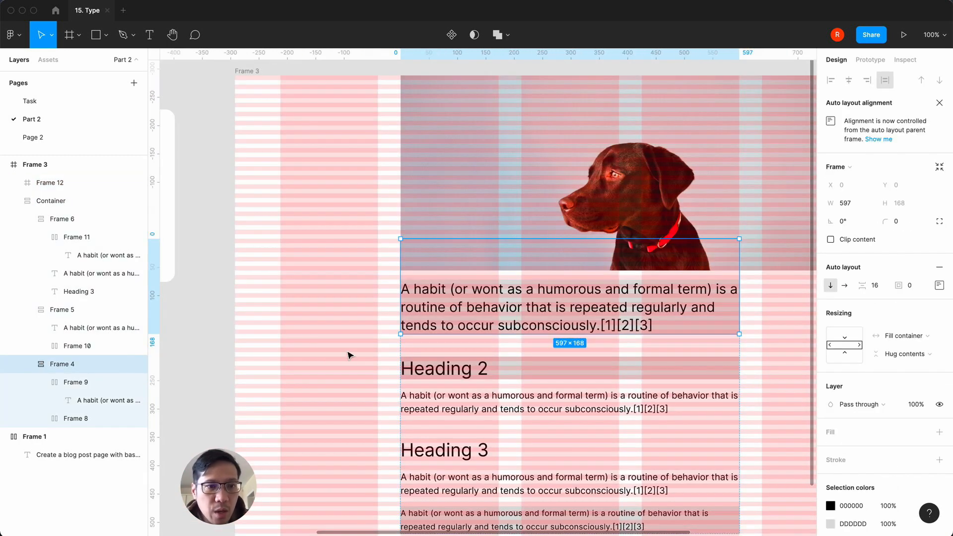
pyautogui.click(64, 201)
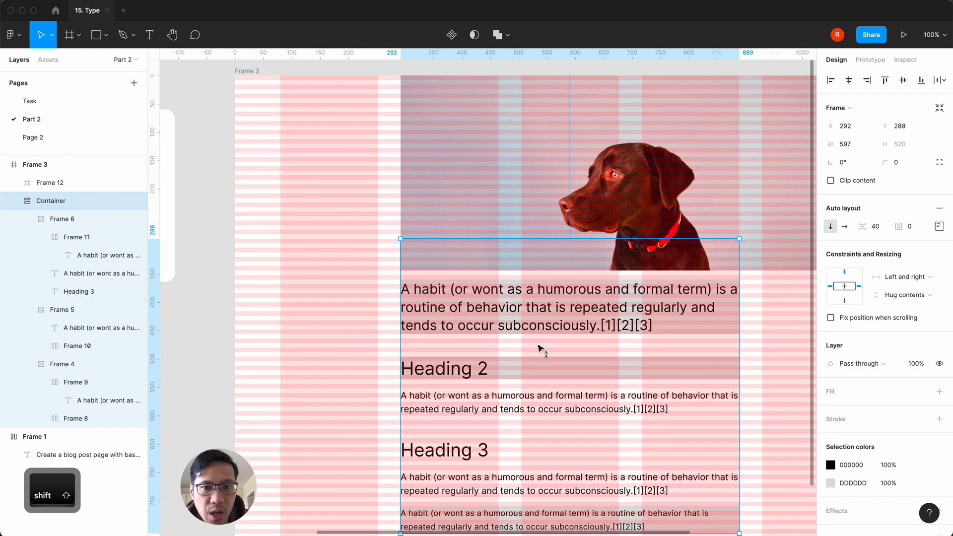
pyautogui.moveTo(541, 348); pyautogui.dragTo(540, 366)
pyautogui.click(362, 361)
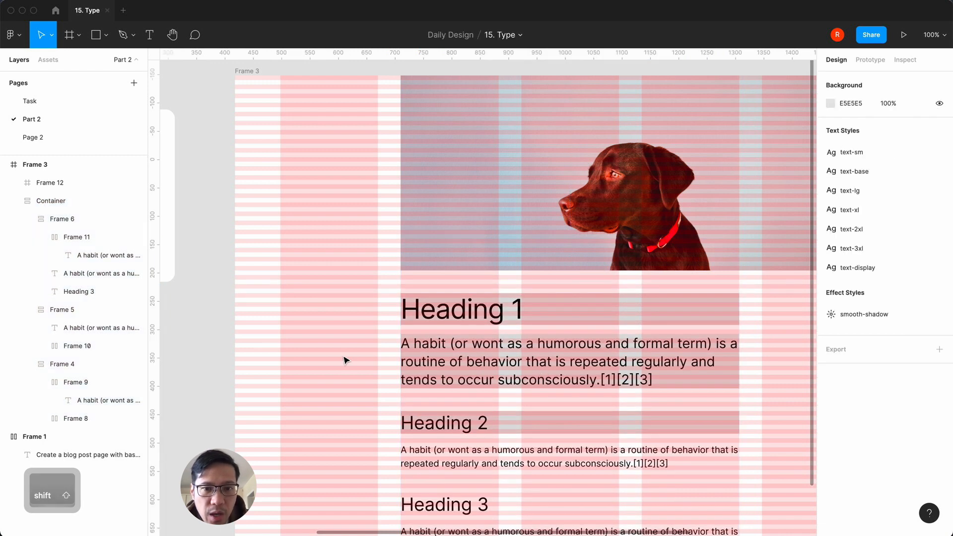
pyautogui.click(498, 318)
pyautogui.keyDown('shift'); pyautogui.click(537, 207); pyautogui.keyUp('shift')
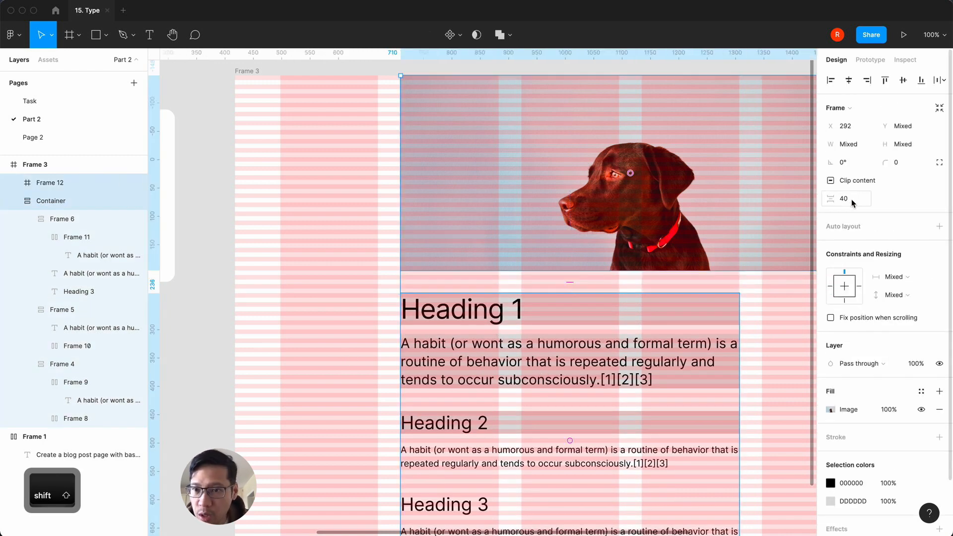
pyautogui.click(314, 241)
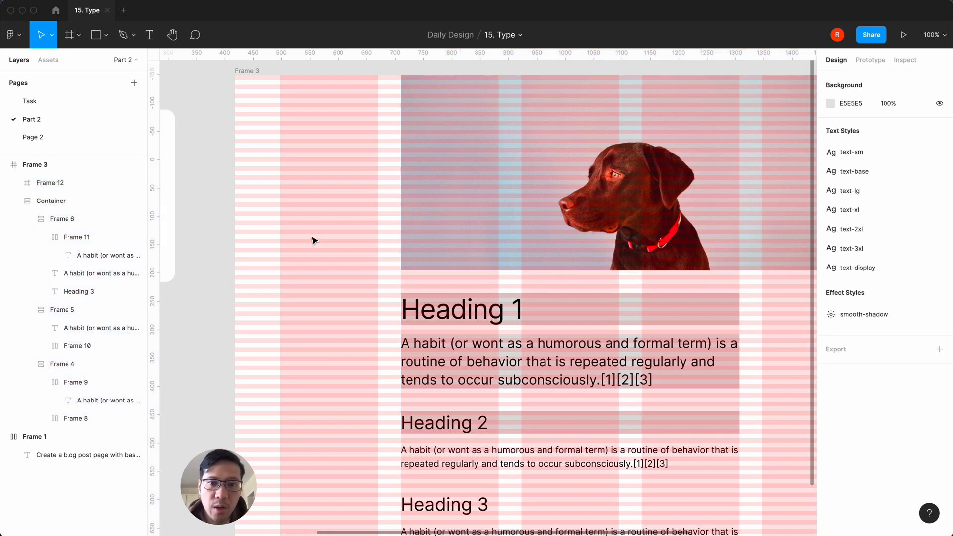
# Extend Frame 3's bottom edge downward to make the page frame 1144 high.
pyautogui.press('-')
pyautogui.press('-')
pyautogui.press('+')
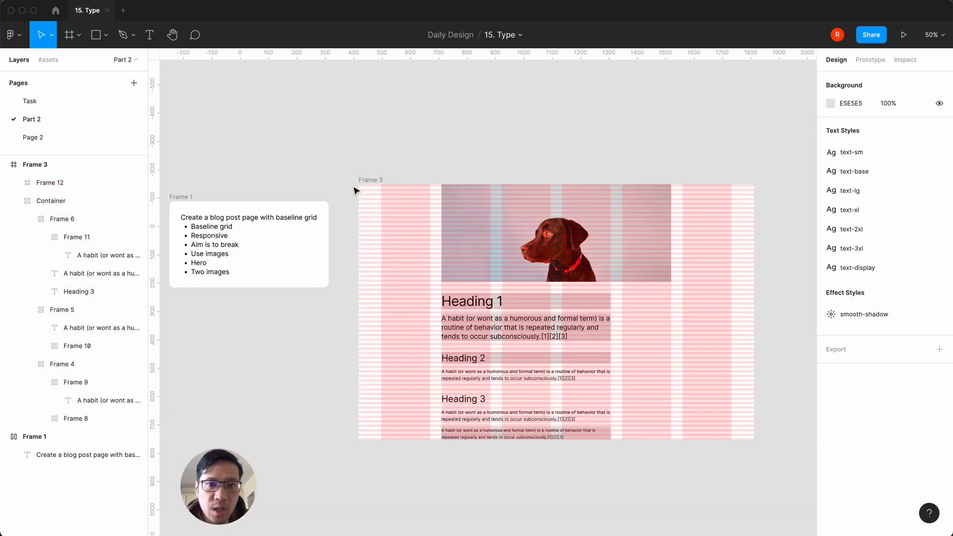
pyautogui.click(371, 181)
pyautogui.moveTo(385, 440); pyautogui.dragTo(384, 508)
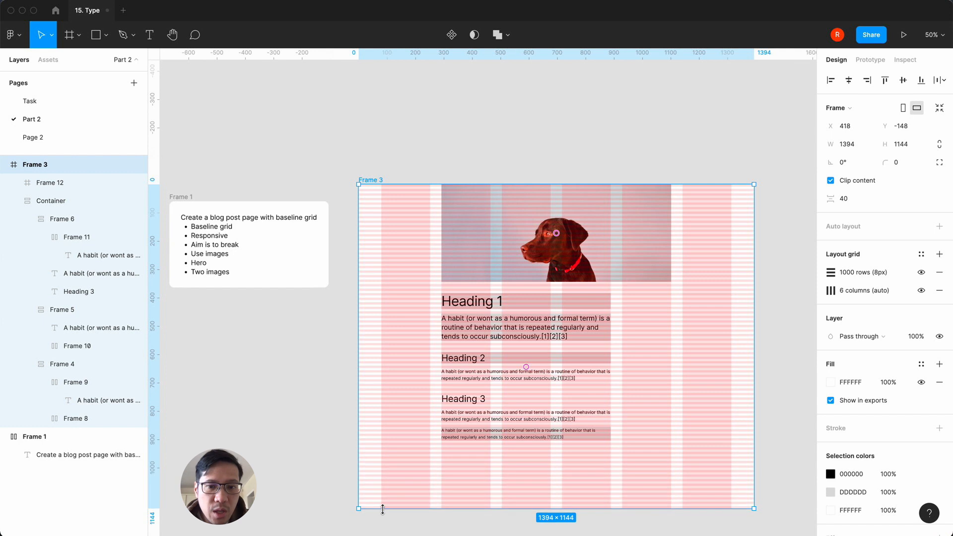
pyautogui.click(315, 432)
pyautogui.press('+')
pyautogui.press('+')
pyautogui.scroll(-3, 315, 432)
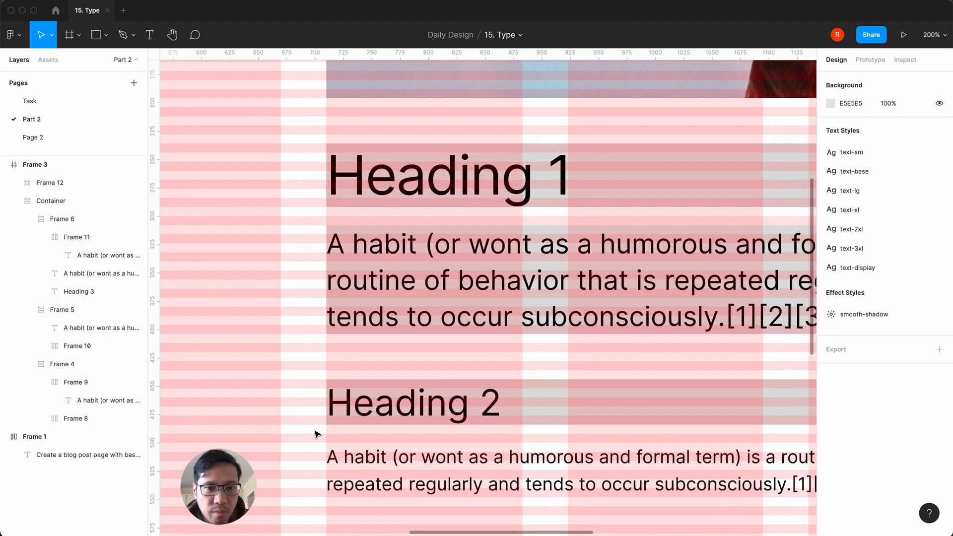
# Try widening Frame 3 to about 2224 to test how the hero image and text respond, and undo the resize.
pyautogui.press('-')
pyautogui.press('-')
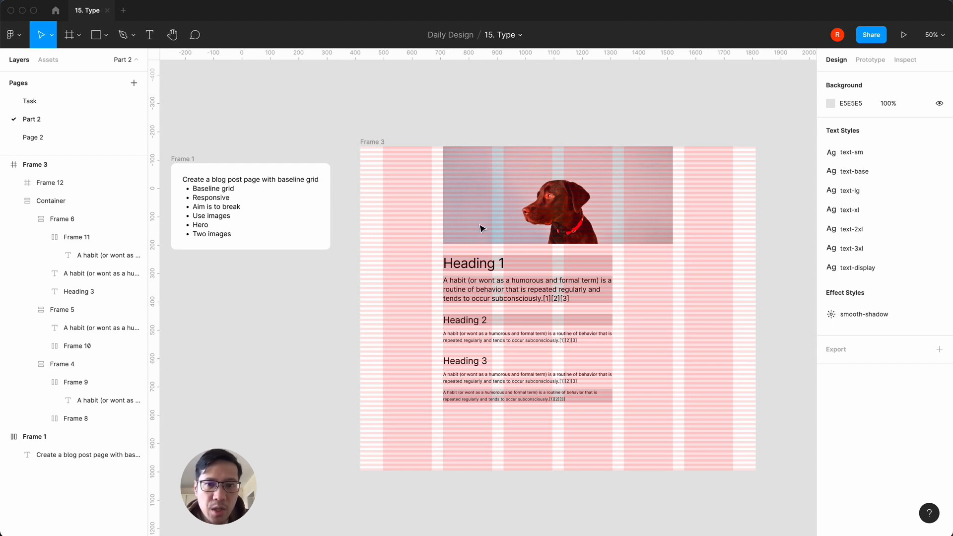
pyautogui.click(517, 232)
pyautogui.click(437, 106)
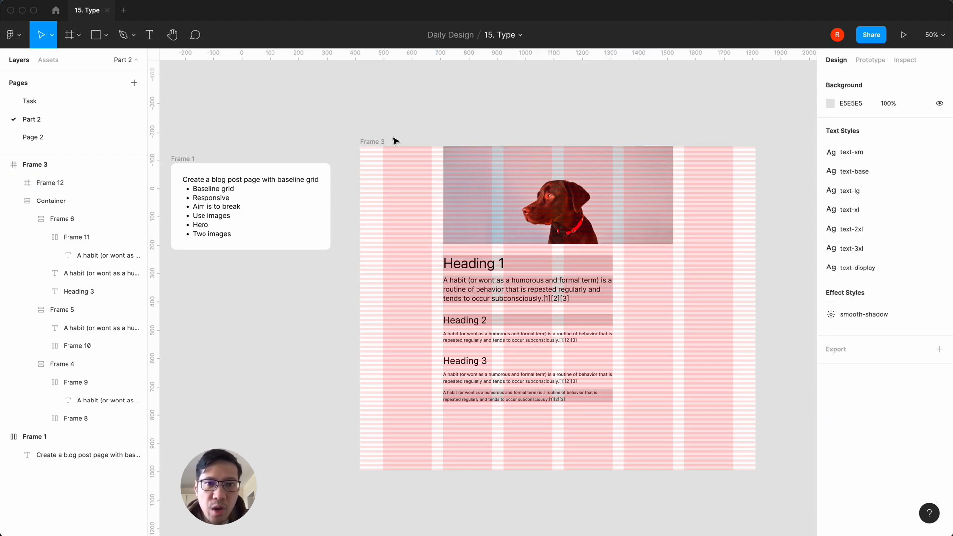
pyautogui.click(379, 143)
pyautogui.moveTo(756, 203); pyautogui.dragTo(829, 219)
pyautogui.press('super+z')
pyautogui.press('super+z')
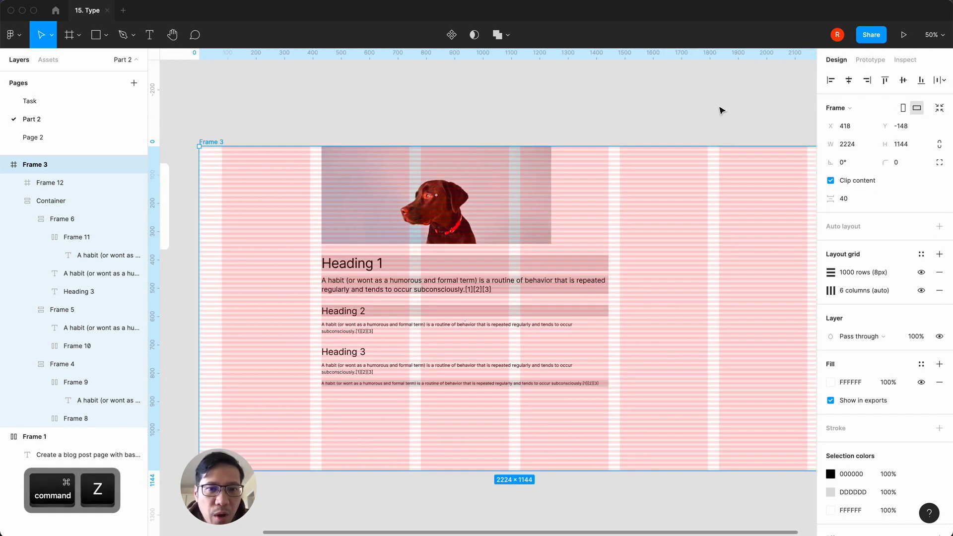
# Set the hero image frame's horizontal constraint to Left and right so it stretches with the page.
pyautogui.click(483, 206)
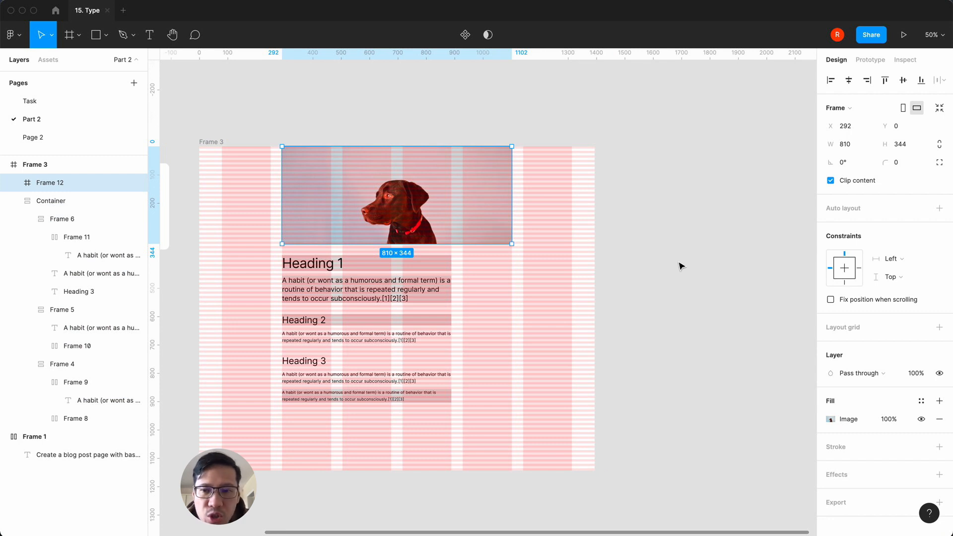
pyautogui.press('shift')
pyautogui.keyDown('shift'); pyautogui.click(861, 271); pyautogui.keyUp('shift')
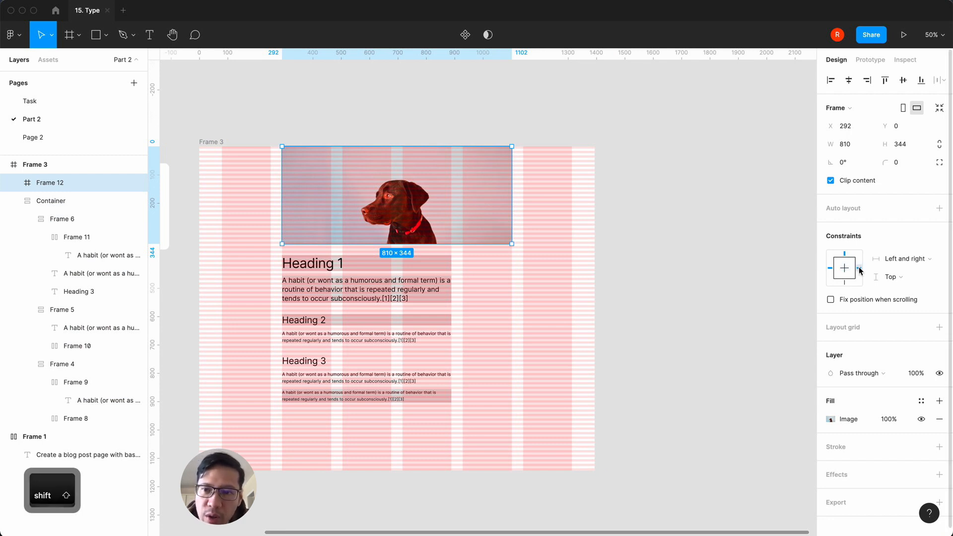
pyautogui.click(719, 281)
# Pull Frame 3's right edge inward to make the page frame 1132 wide.
pyautogui.click(209, 144)
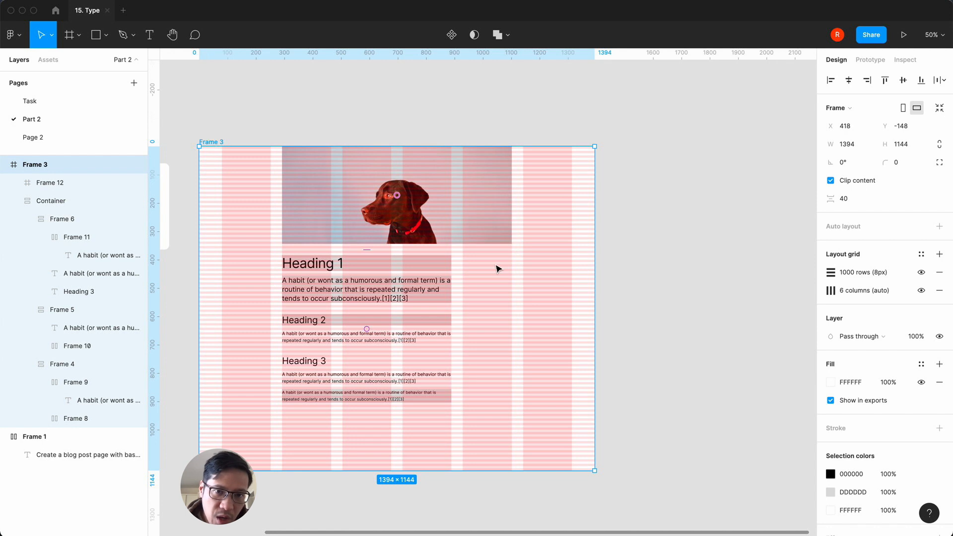
pyautogui.moveTo(596, 243); pyautogui.dragTo(520, 251)
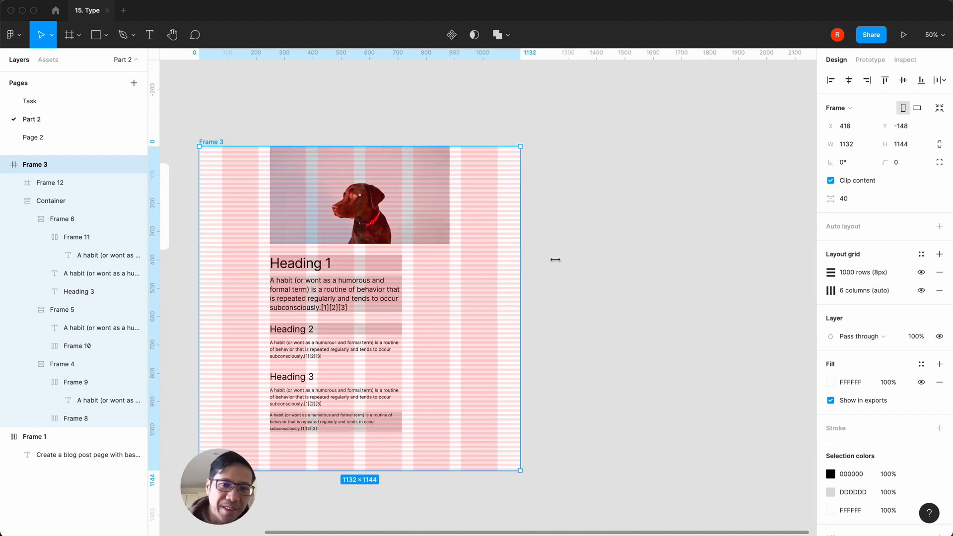
# Examine the headings and wrapped paragraphs against the baseline grid, and how the hero image fits the columns at this page width.
pyautogui.hotkey('shift', '0')
pyautogui.hscroll(-9, 556, 260)
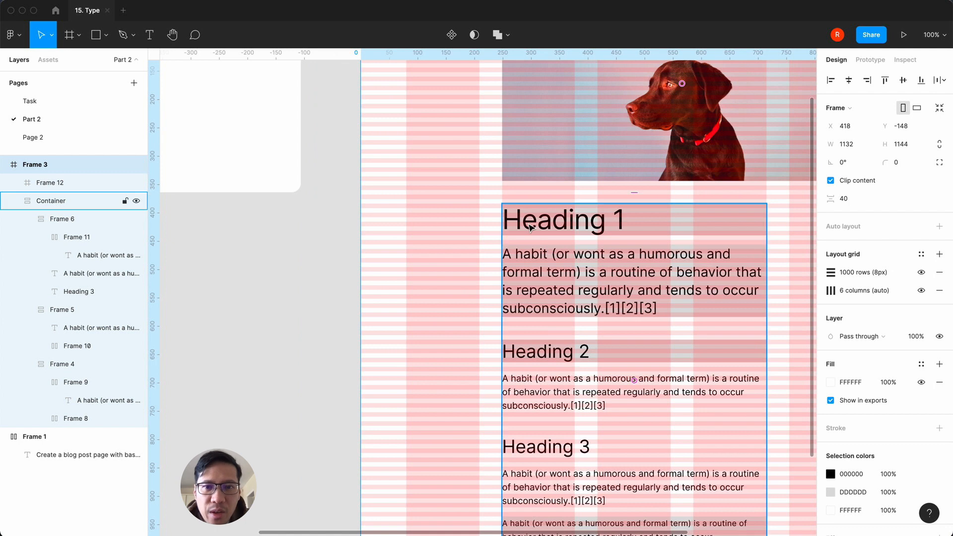
pyautogui.scroll(-2, 545, 377)
pyautogui.hscroll(1, 546, 378)
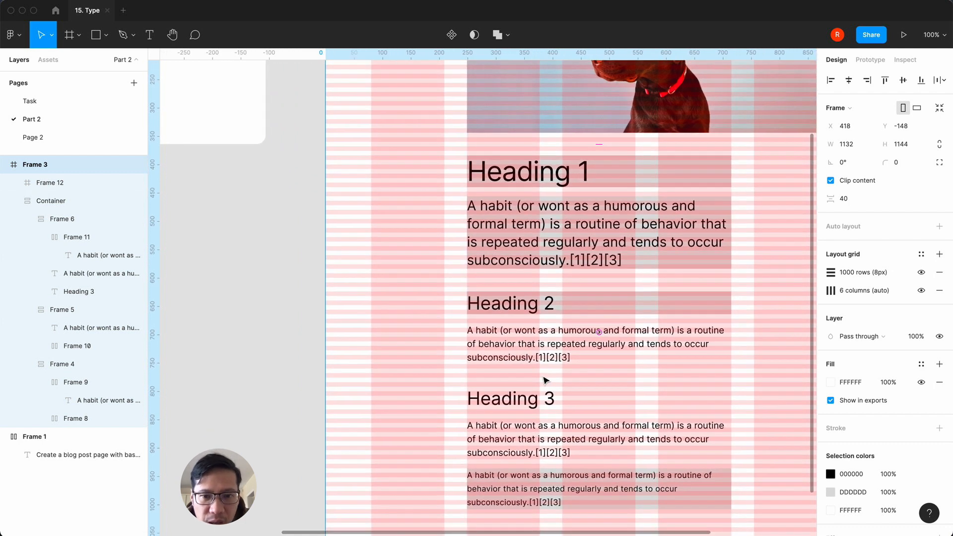
pyautogui.scroll(-2, 510, 404)
pyautogui.hscroll(1, 510, 403)
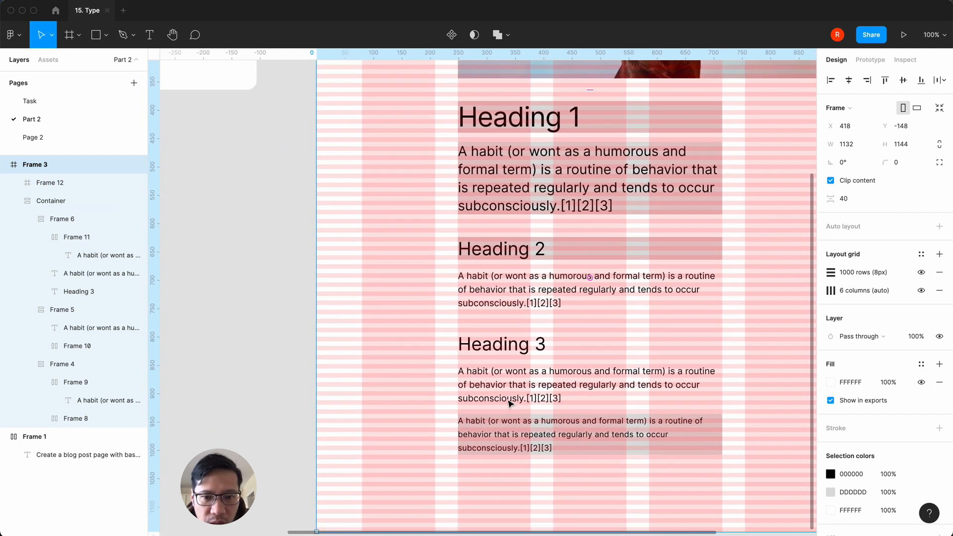
pyautogui.press('+')
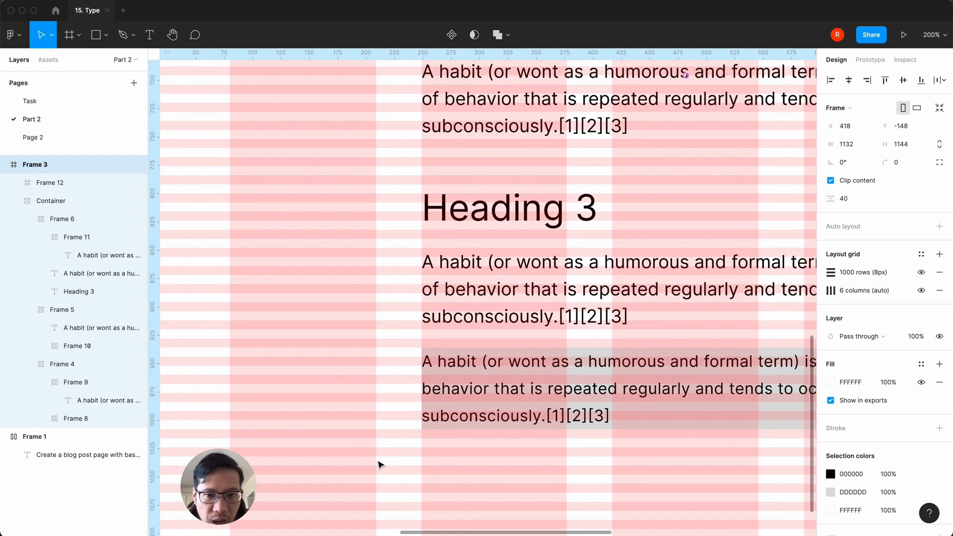
pyautogui.press('-')
pyautogui.scroll(8, 379, 464)
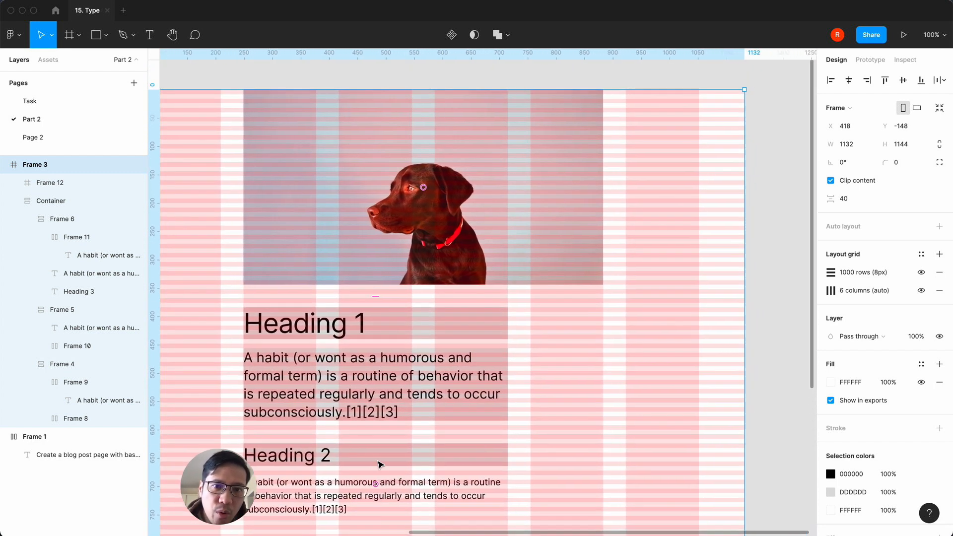
pyautogui.click(453, 207)
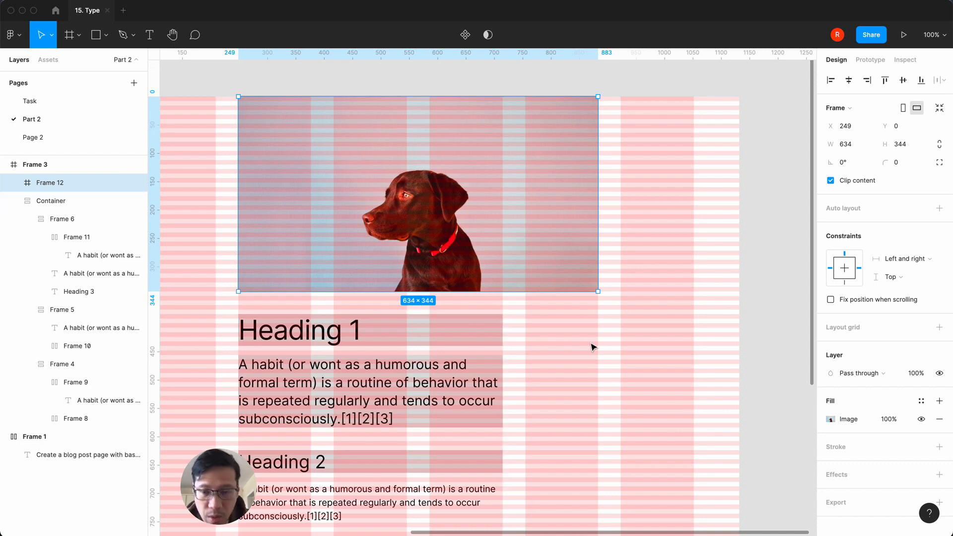
pyautogui.press('-')
pyautogui.click(659, 292)
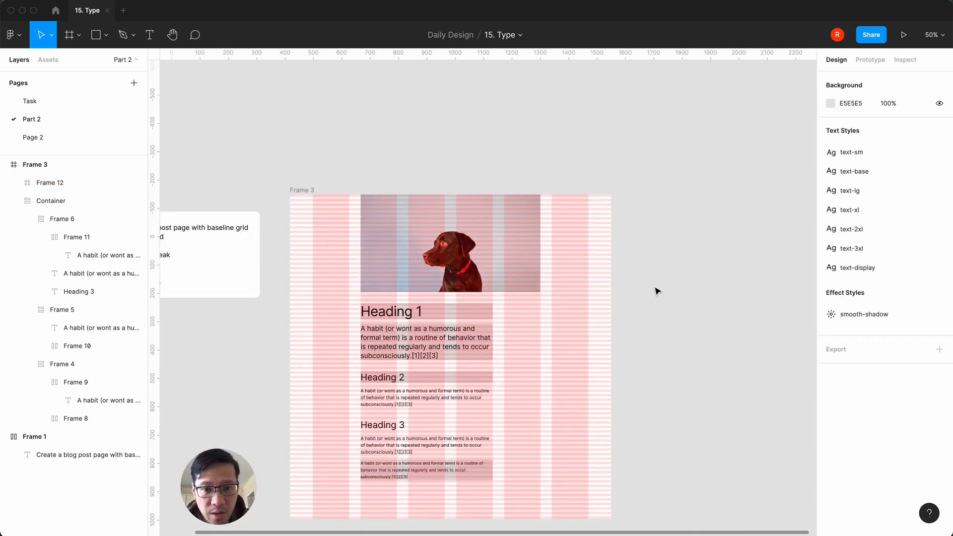
# Extend Frame 3's right edge to make the page frame 1196 wide, and check the reflowed text against the grid.
pyautogui.click(304, 190)
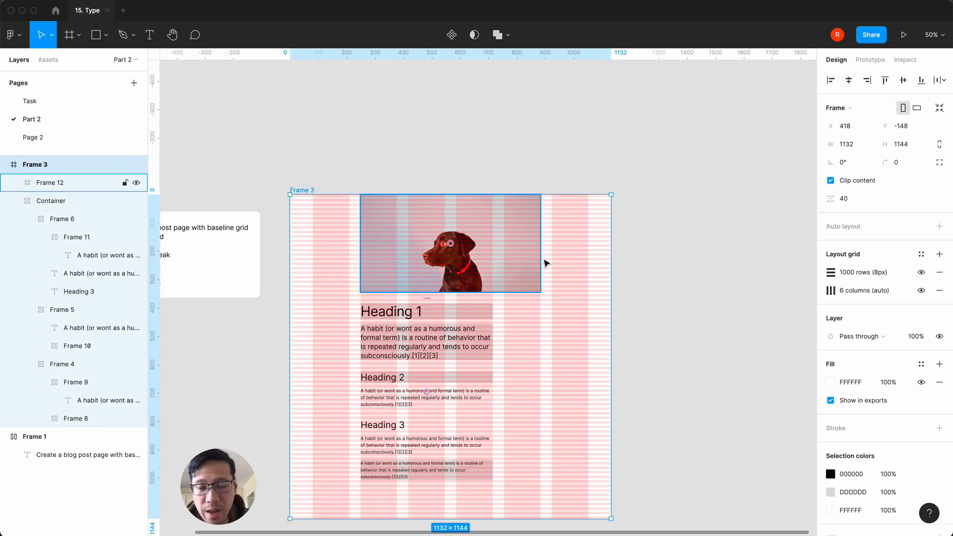
pyautogui.moveTo(610, 261)
pyautogui.mouseDown()
pyautogui.moveTo(557, 266)
pyautogui.moveTo(628, 256)
pyautogui.mouseUp()
pyautogui.press('+')
pyautogui.press('+')
pyautogui.scroll(-3, 633, 269)
pyautogui.hscroll(-4, 633, 269)
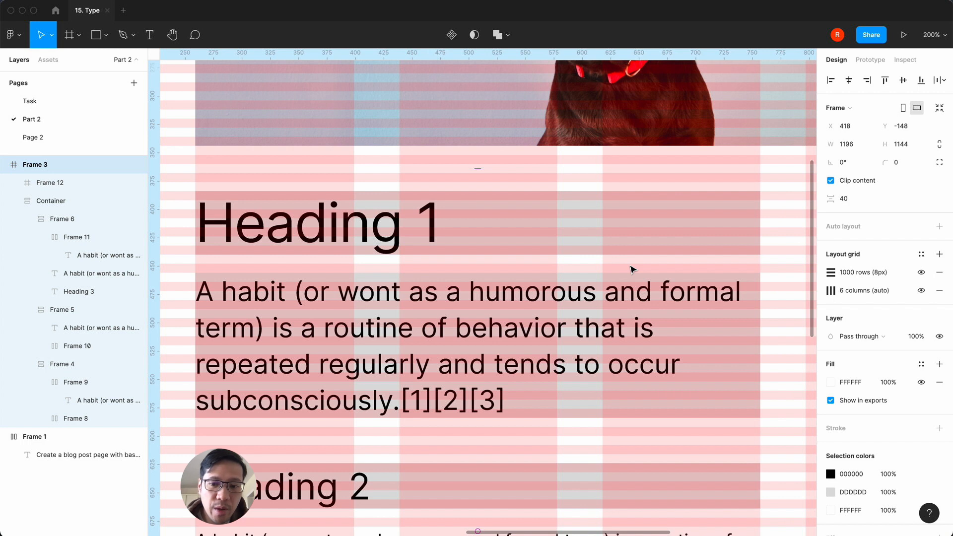
# Review the resized page's overall layout, comparing the hero image and text block with the columns and the task brief.
pyautogui.press('-')
pyautogui.press('-')
pyautogui.click(437, 112)
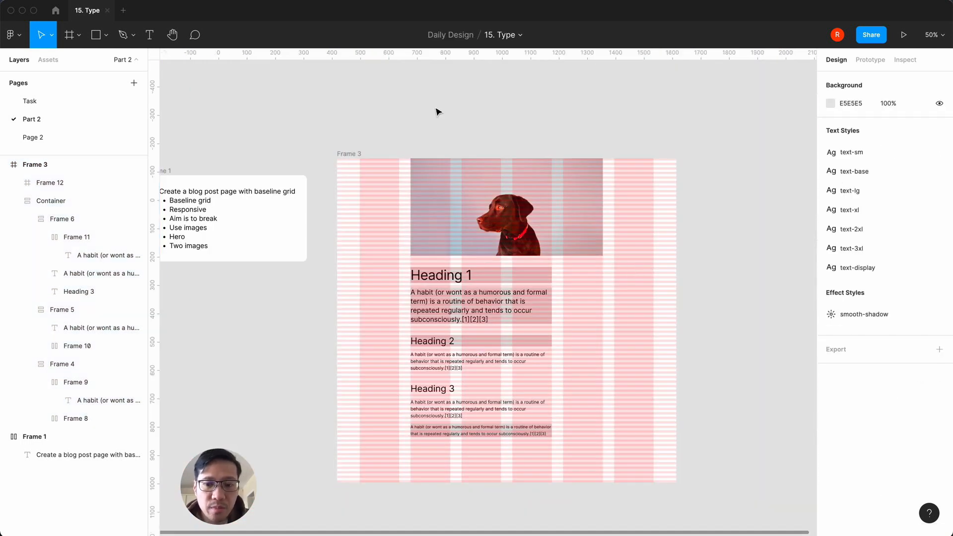
pyautogui.press('+')
pyautogui.press('-')
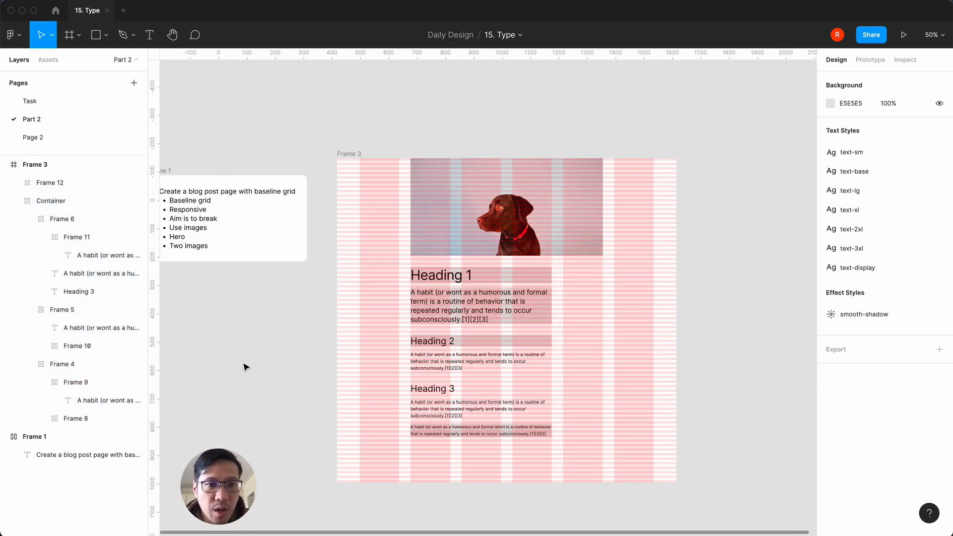
pyautogui.click(496, 253)
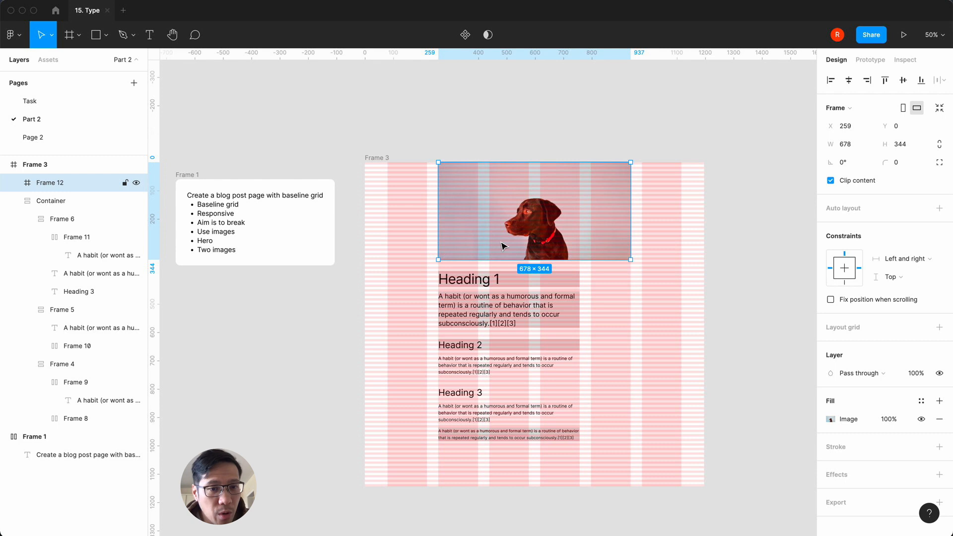
pyautogui.click(218, 327)
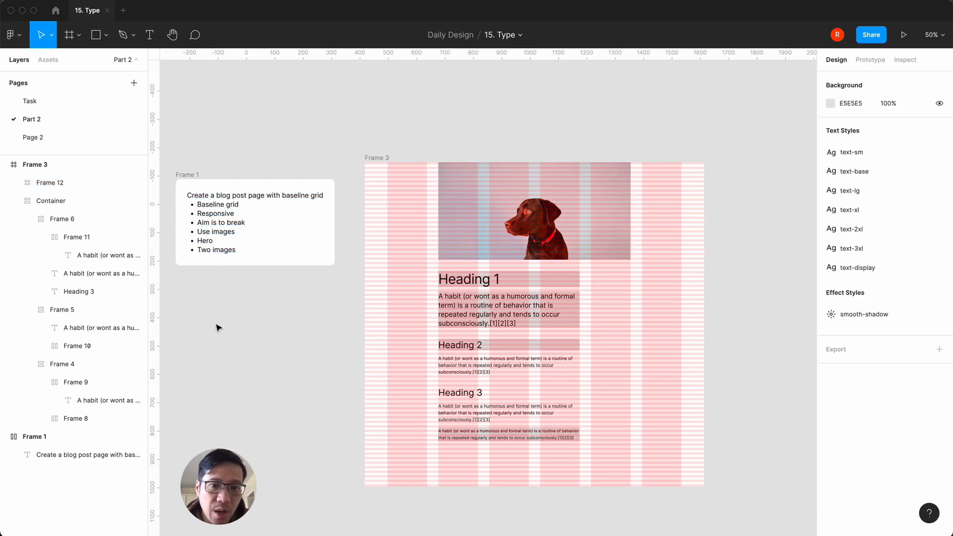
pyautogui.hotkey('shift', '0')
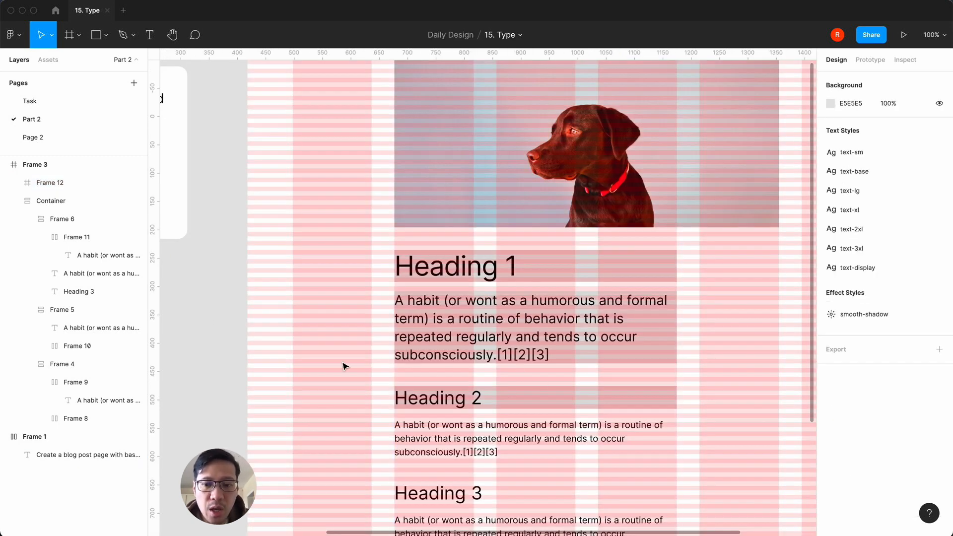
pyautogui.press('+')
pyautogui.press('-')
pyautogui.press('-')
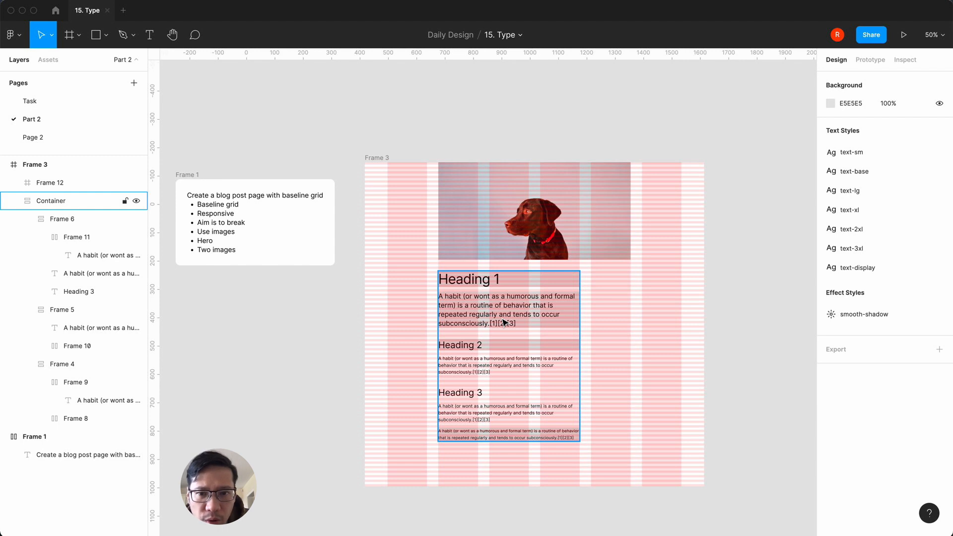
pyautogui.press('+')
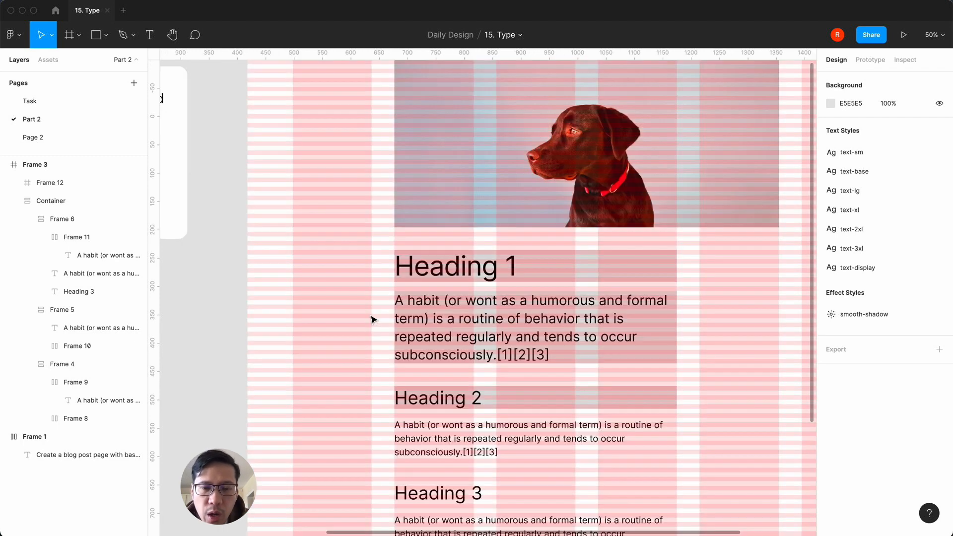
pyautogui.press('-')
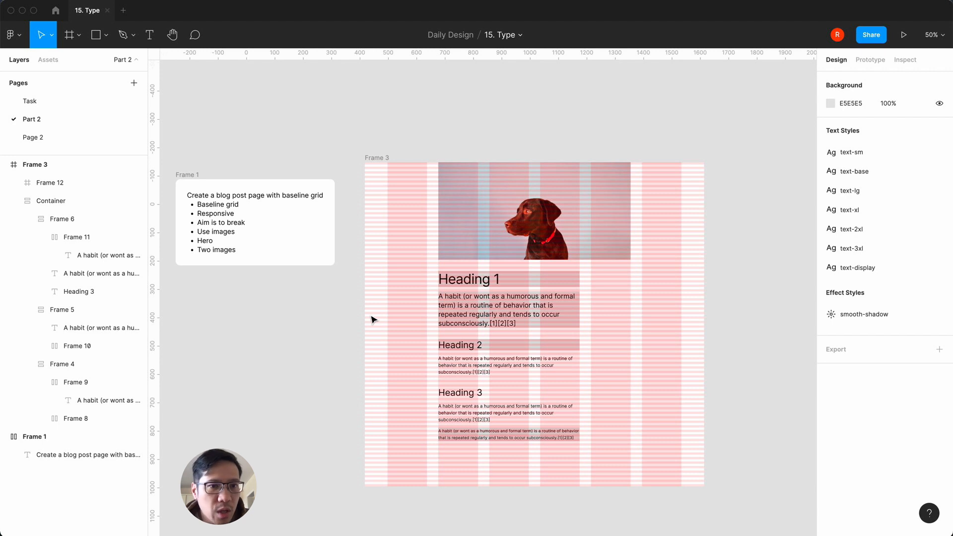
# Draw a frame inside the Container between the Heading 2 text and Heading 3, sized 678 × 149 to meet the column edge.
pyautogui.press('f')
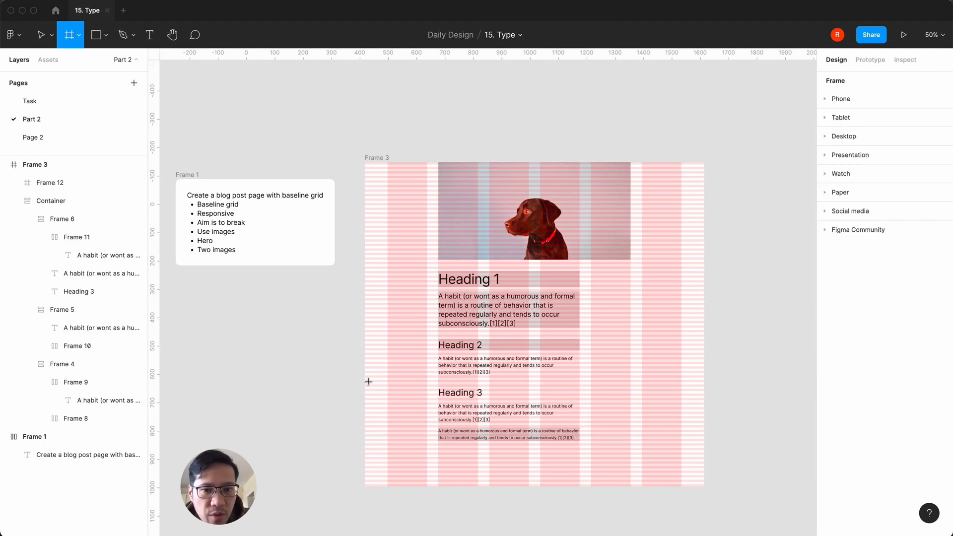
pyautogui.moveTo(440, 380); pyautogui.dragTo(630, 421)
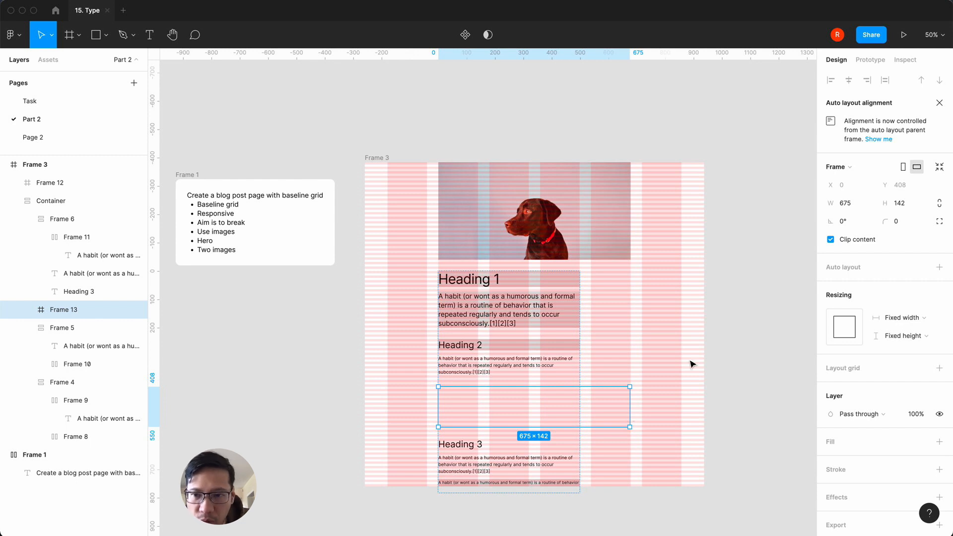
pyautogui.scroll(-3, 710, 350)
pyautogui.press('+')
pyautogui.scroll(-2, 710, 350)
pyautogui.hscroll(2, 710, 351)
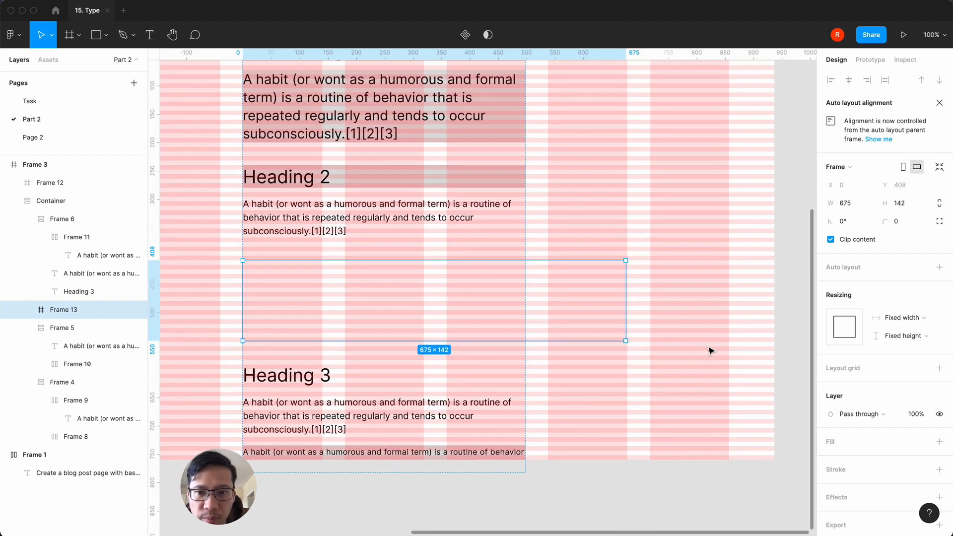
pyautogui.moveTo(627, 342); pyautogui.dragTo(628, 345)
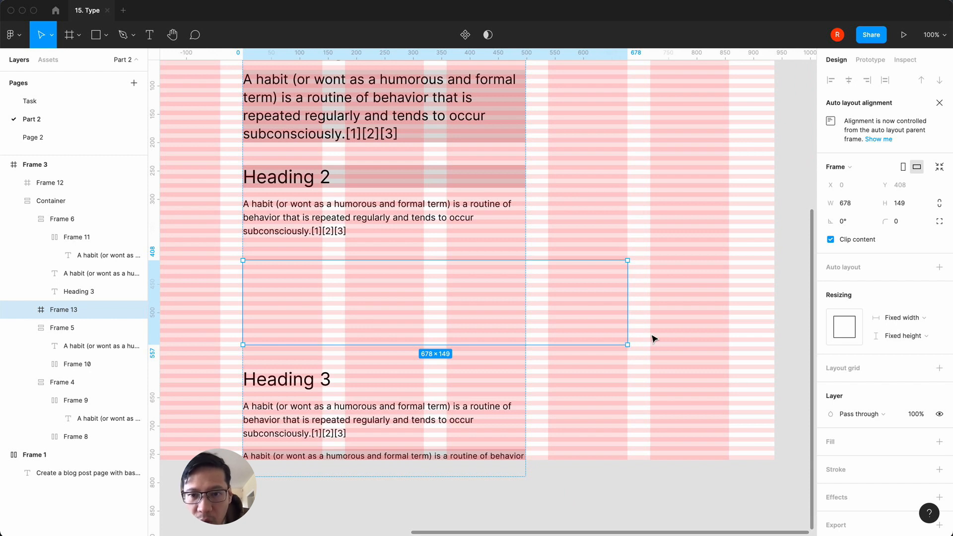
# Extend the new frame's bottom edge to a baseline row, making it 152 high.
pyautogui.scroll(5, 654, 336)
pyautogui.click(570, 160)
pyautogui.scroll(-3, 613, 351)
pyautogui.click(445, 359)
pyautogui.click(563, 391)
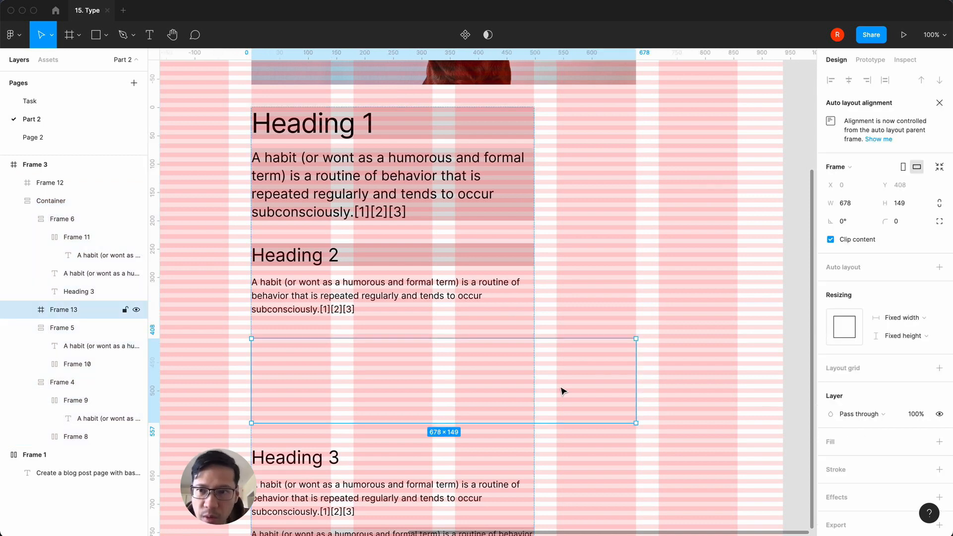
pyautogui.press('super+equal')
pyautogui.scroll(-5, 563, 390)
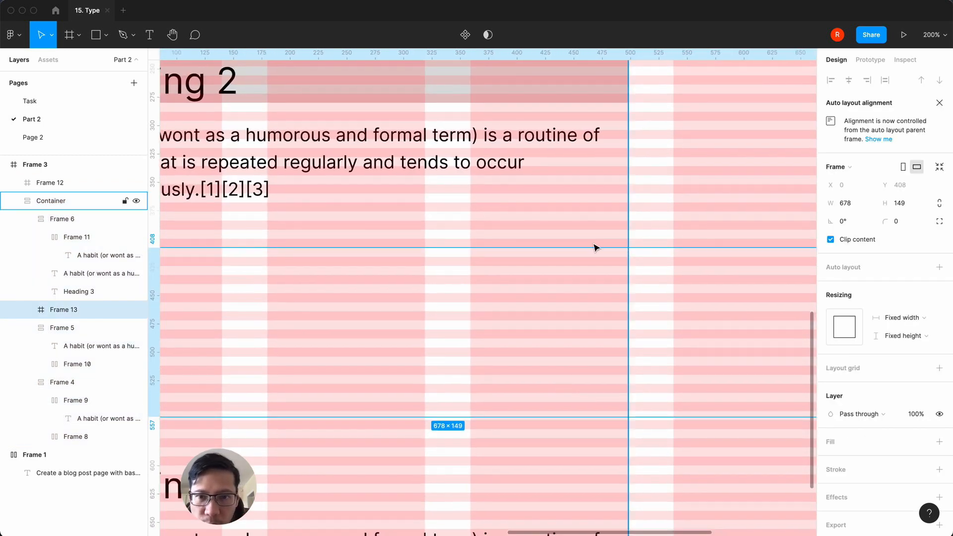
pyautogui.moveTo(566, 417); pyautogui.dragTo(566, 421)
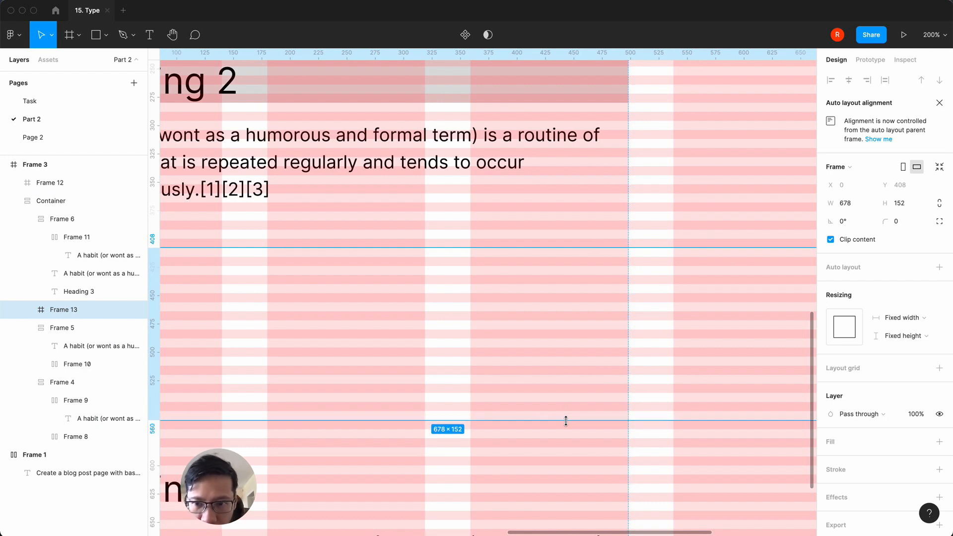
pyautogui.press('super+minus')
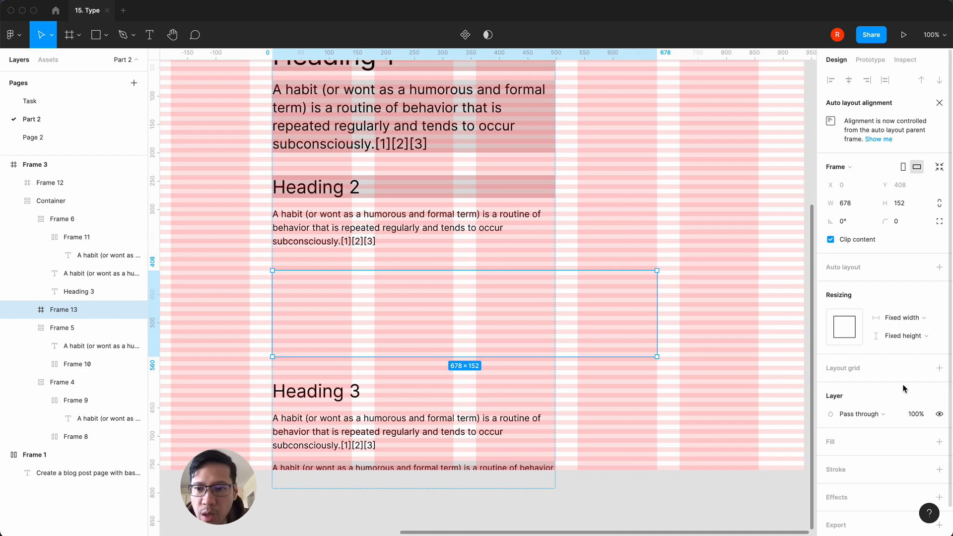
# Add a fill to the new frame above Heading 3, set its type to Image, and start choosing an image file.
pyautogui.click(940, 442)
pyautogui.click(831, 460)
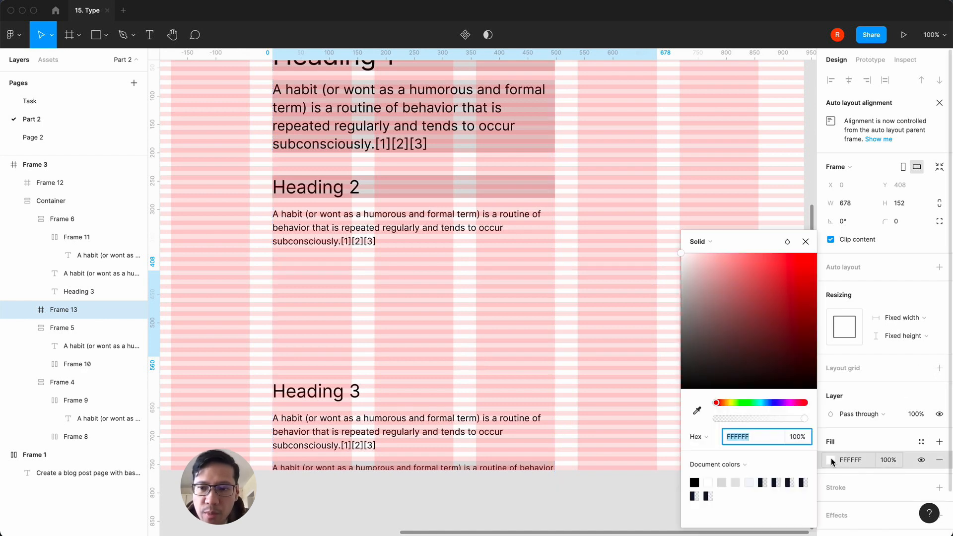
pyautogui.click(700, 242)
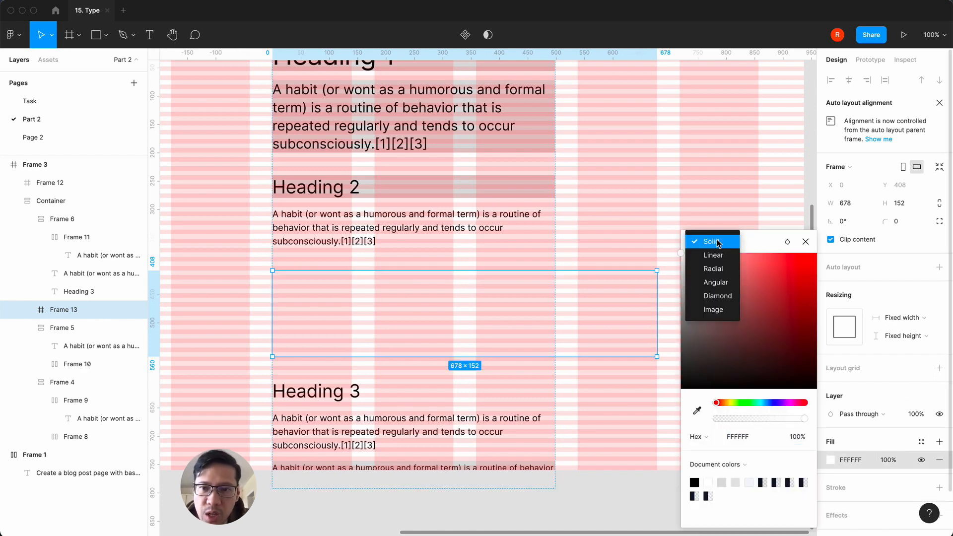
pyautogui.click(709, 309)
pyautogui.click(749, 323)
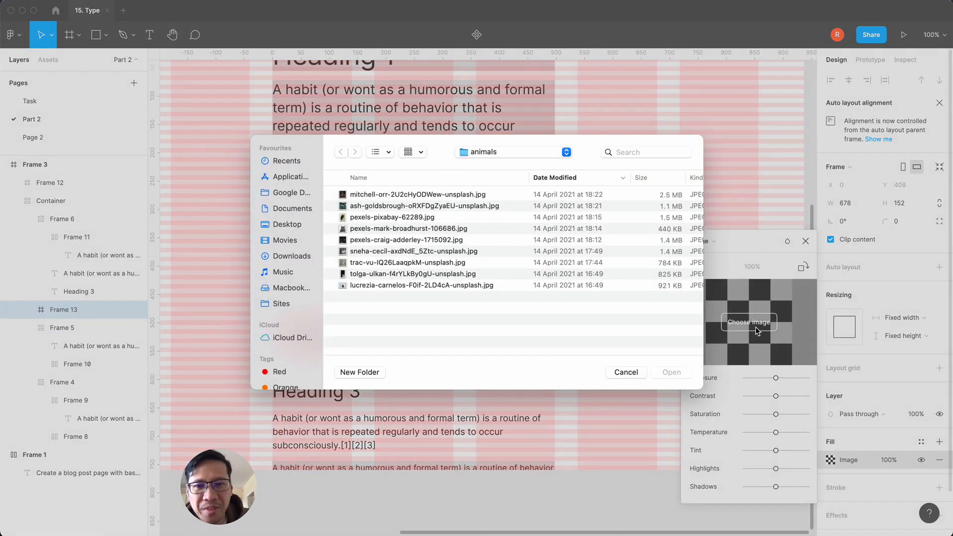
# Preview the photos in the animals folder and load pexels-craig-adderley-1715092.jpg as the frame's image fill.
pyautogui.click(430, 200)
pyautogui.press('space')
pyautogui.press('space')
pyautogui.press('Down')
pyautogui.press('space')
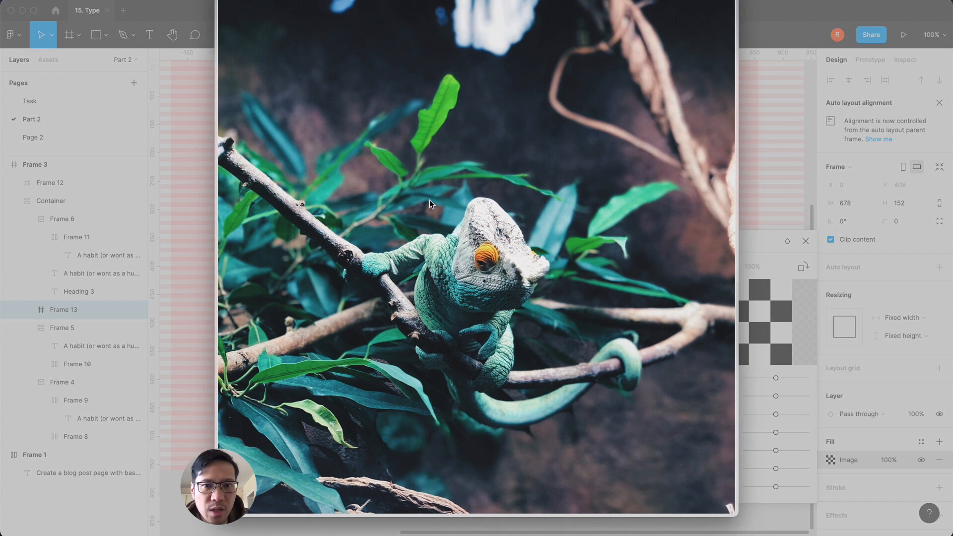
pyautogui.press('Down')
pyautogui.press('Down')
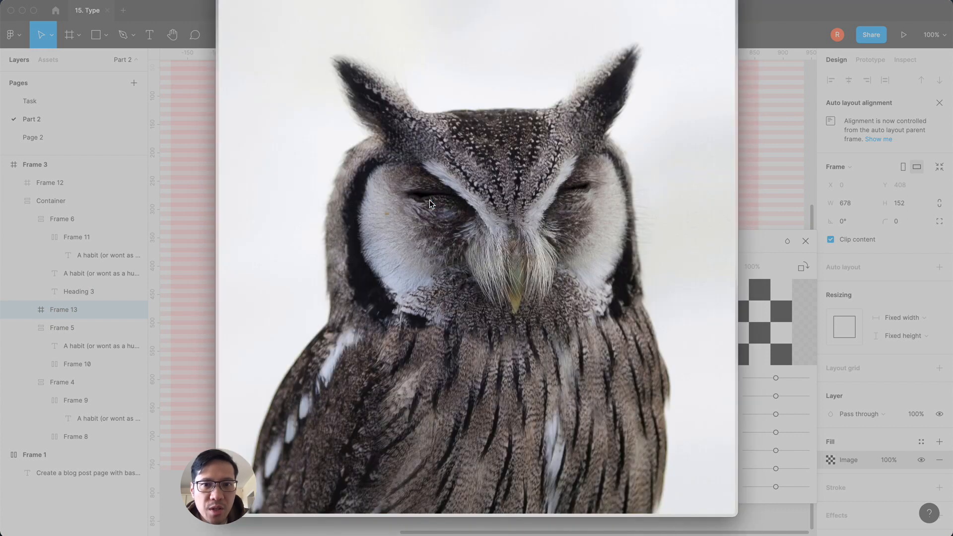
pyautogui.press('Down')
pyautogui.press('Up')
pyautogui.press('Up')
pyautogui.press('Down')
pyautogui.press('Down')
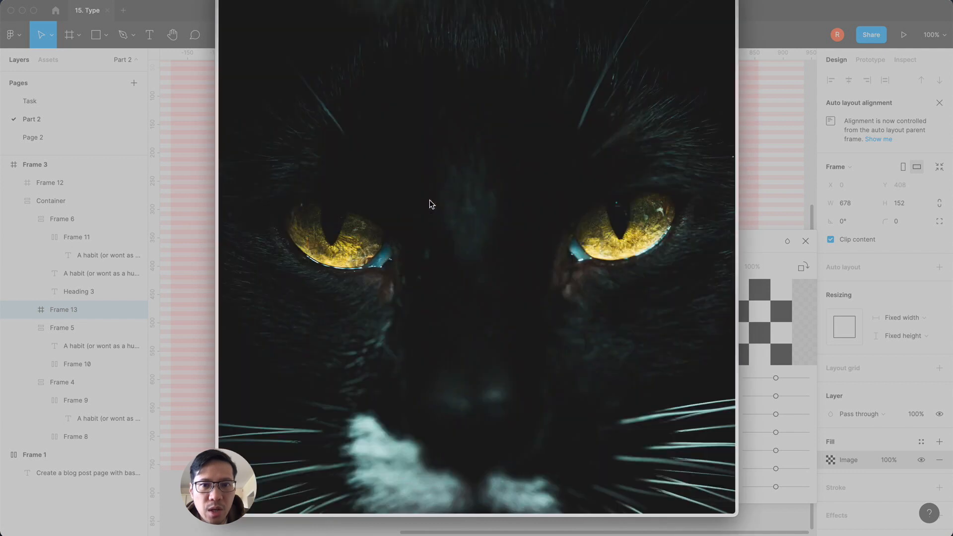
pyautogui.press('Up')
pyautogui.press('Down')
pyautogui.press('space')
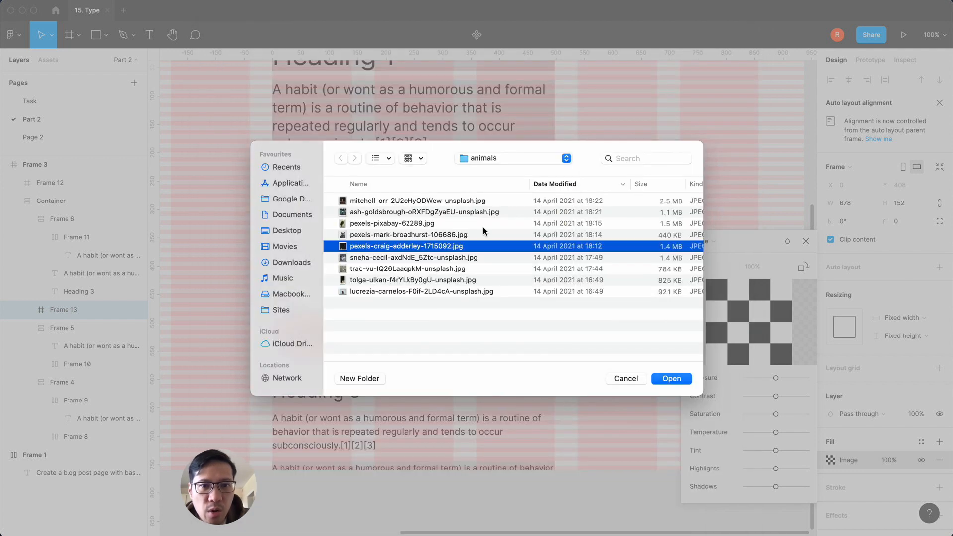
pyautogui.click(671, 379)
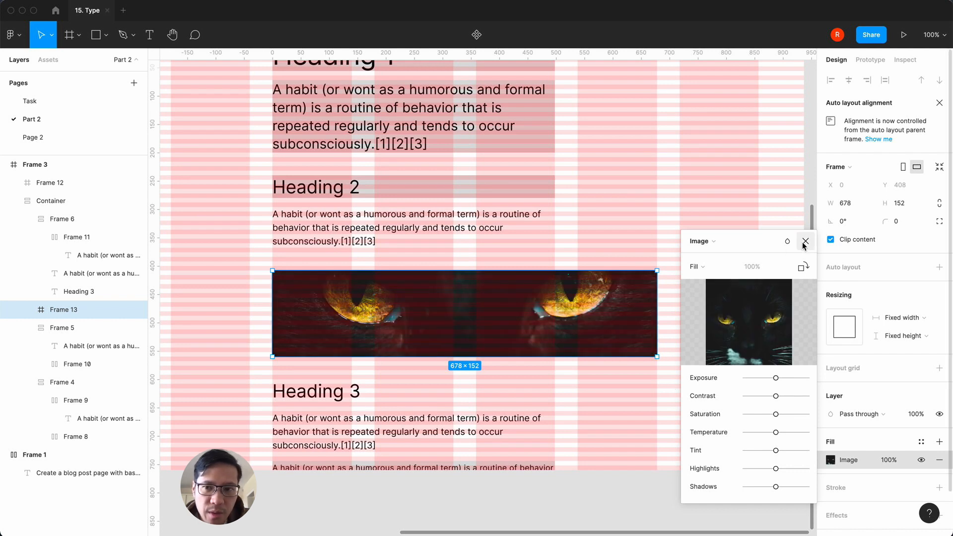
pyautogui.click(695, 380)
# Select the whole blog page frame, Frame 3, beside the task brief.
pyautogui.press('-')
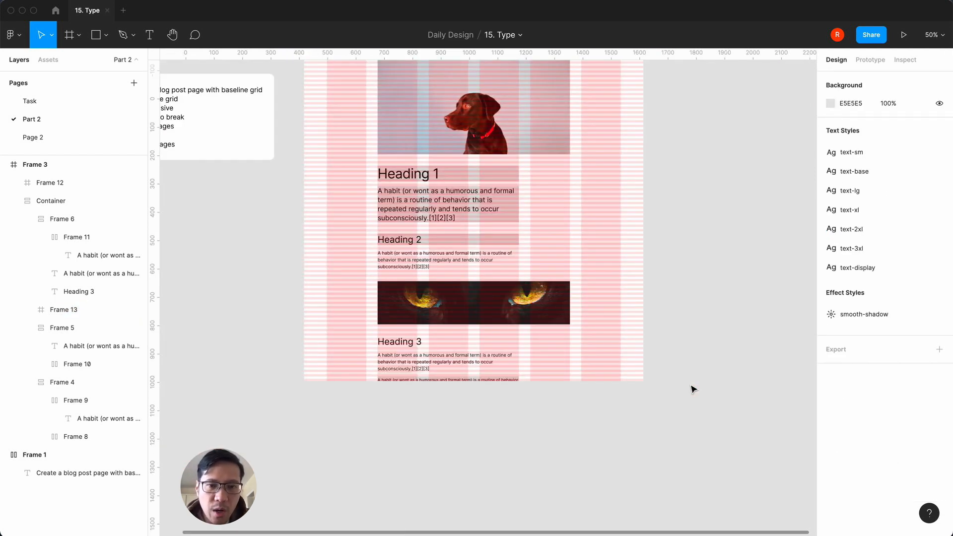
pyautogui.press('-')
pyautogui.click(400, 171)
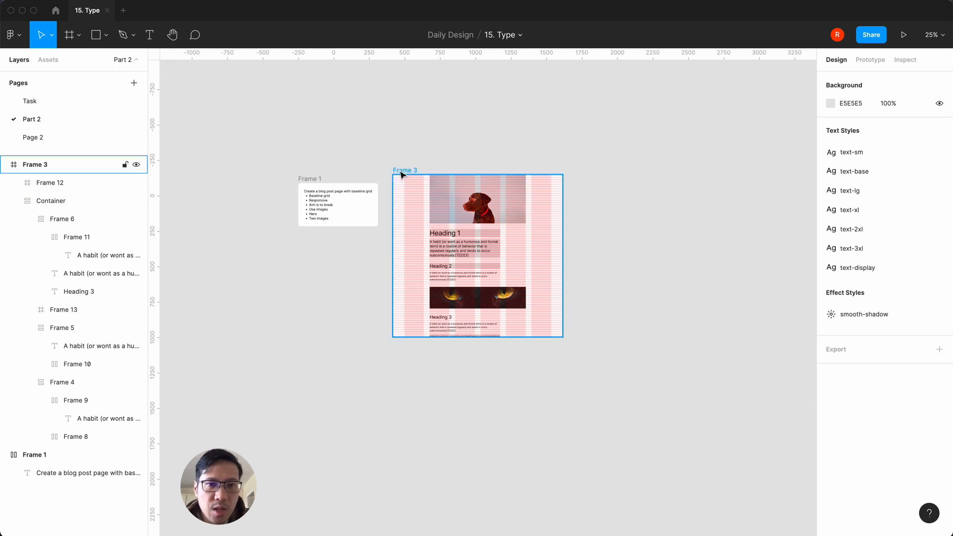
# Extend Frame 3 downward to a height of about 1648 so all of the blog content fits inside.
pyautogui.moveTo(412, 337); pyautogui.dragTo(413, 407)
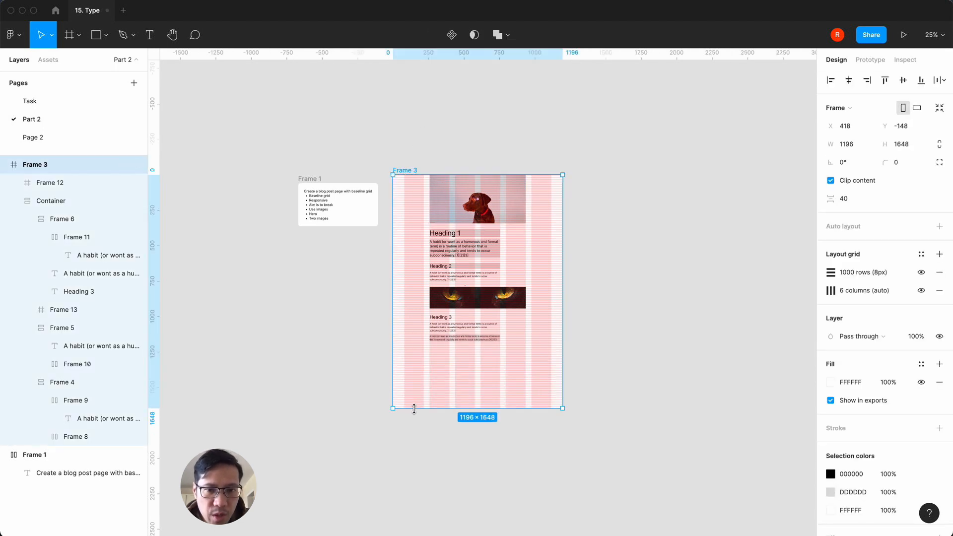
pyautogui.click(350, 376)
pyautogui.press('+')
pyautogui.press('+')
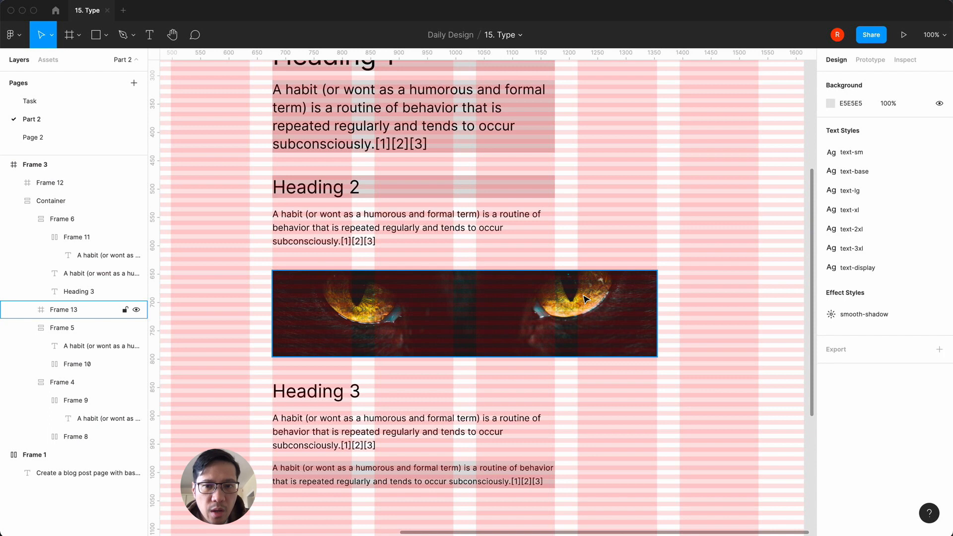
pyautogui.press('-')
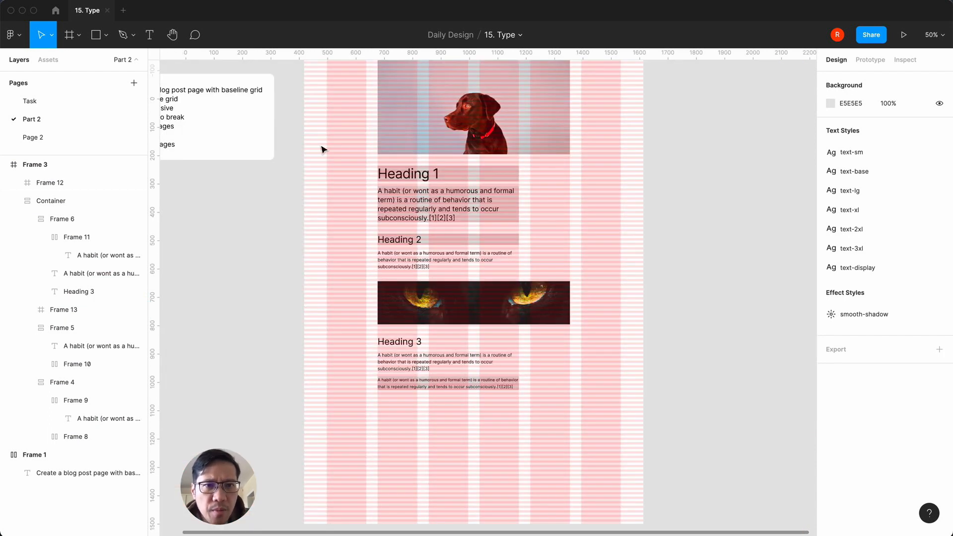
# Try narrowing Frame 3 to a width of about 1116, and undo the resize.
pyautogui.scroll(3, 323, 149)
pyautogui.click(317, 130)
pyautogui.moveTo(640, 236); pyautogui.dragTo(620, 232)
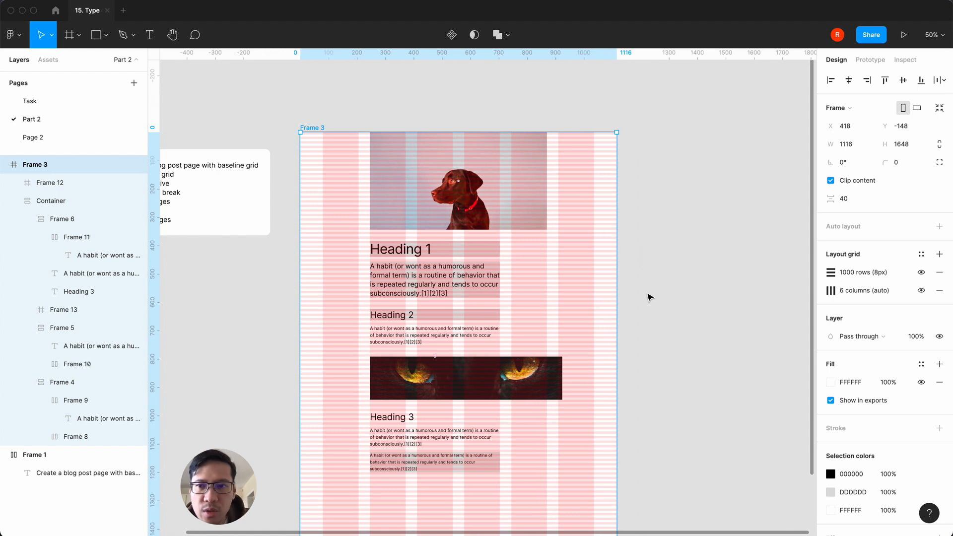
pyautogui.press('super+z')
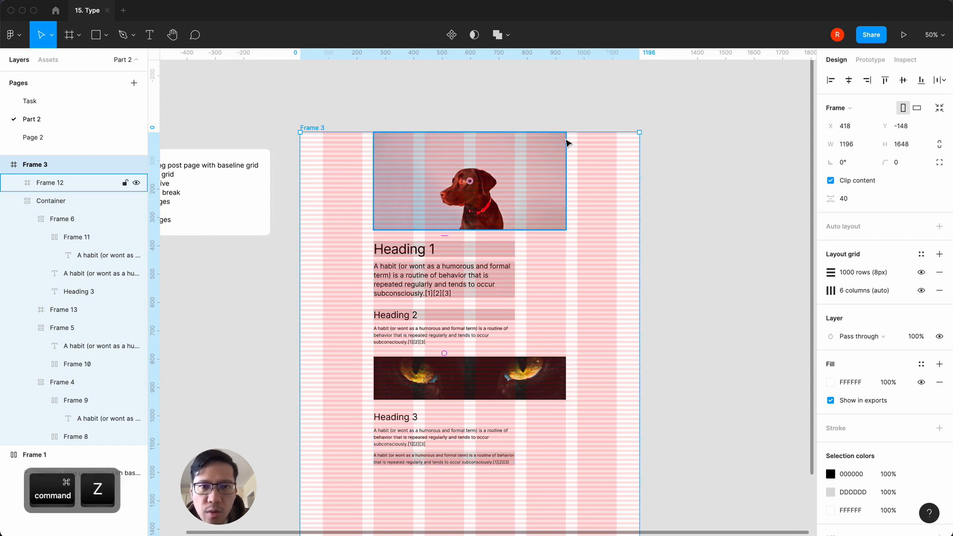
# Set the eyes image frame's horizontal resizing to Fill container.
pyautogui.click(547, 390)
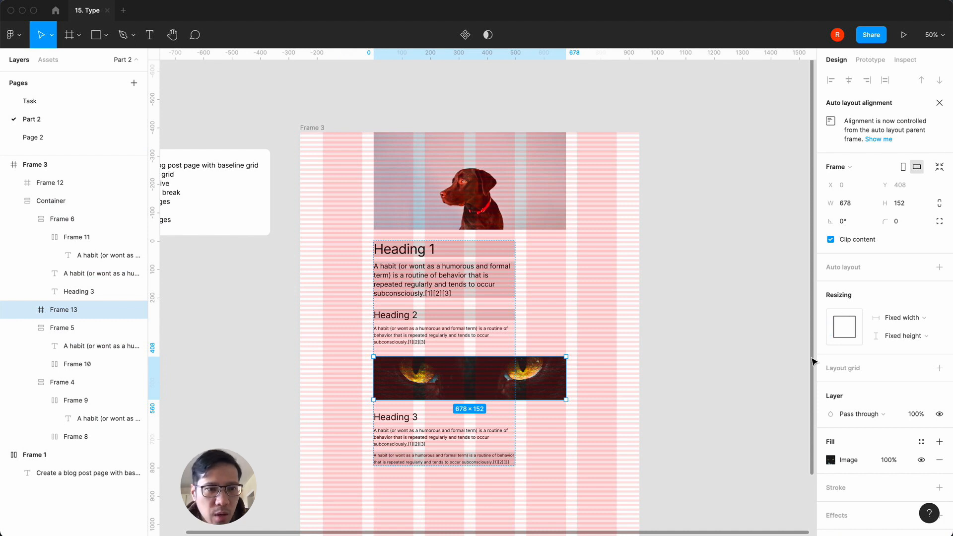
pyautogui.click(905, 319)
pyautogui.click(911, 331)
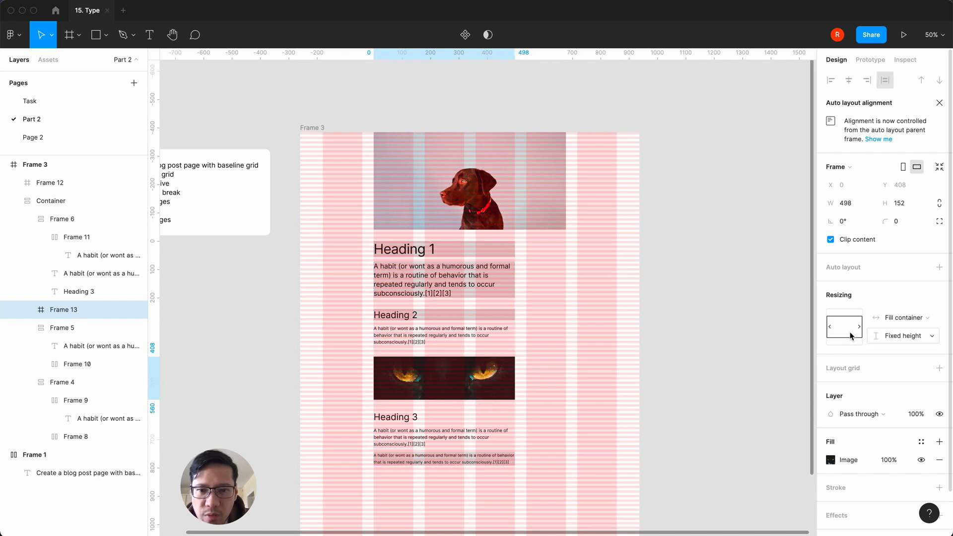
pyautogui.press('+')
pyautogui.scroll(-2, 622, 377)
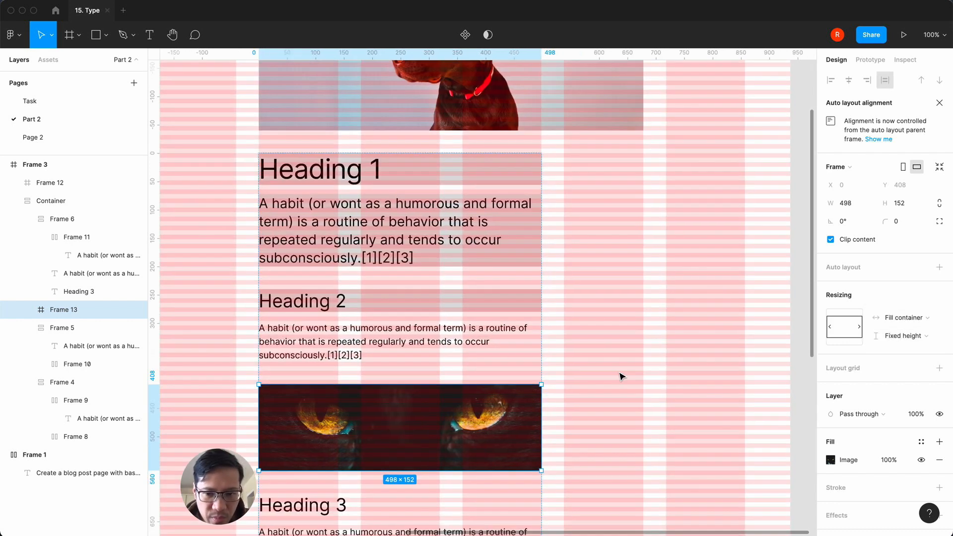
# Narrow Frame 3 from its right edge to a width of about 996.
pyautogui.press('-')
pyautogui.click(313, 103)
pyautogui.moveTo(637, 224); pyautogui.dragTo(582, 222)
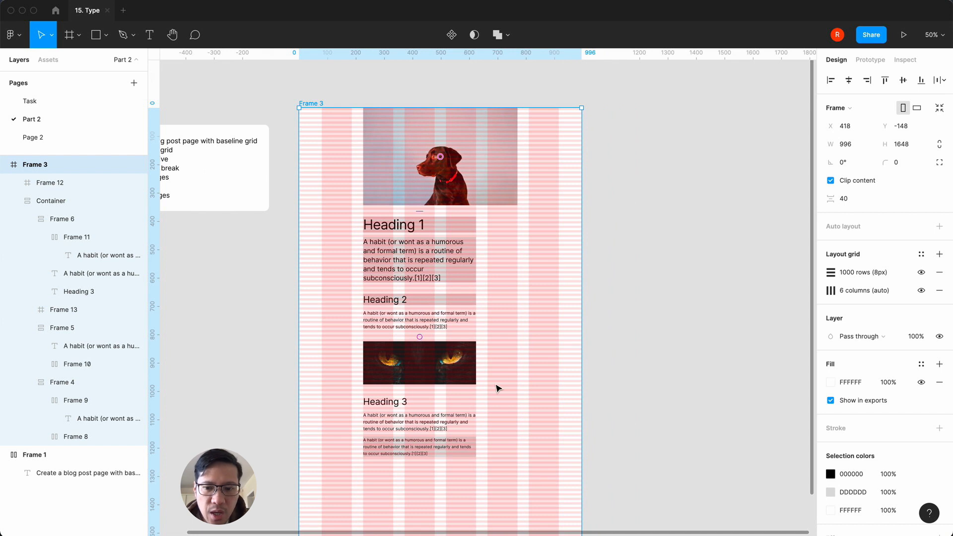
# Wrap the Heading 3 text below the eyes image in an auto layout frame.
pyautogui.press('+')
pyautogui.press('+')
pyautogui.scroll(-5, 496, 387)
pyautogui.hscroll(-5, 496, 387)
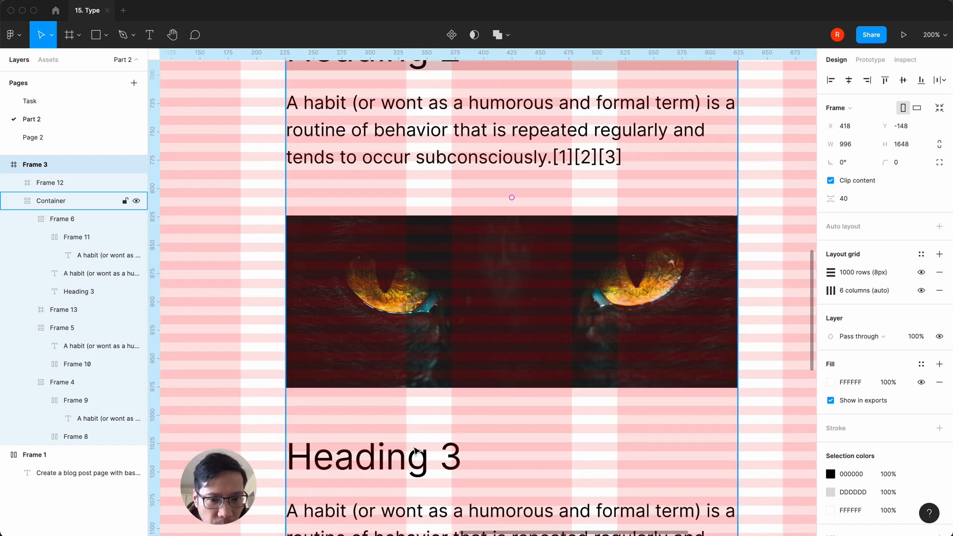
pyautogui.doubleClick(411, 466)
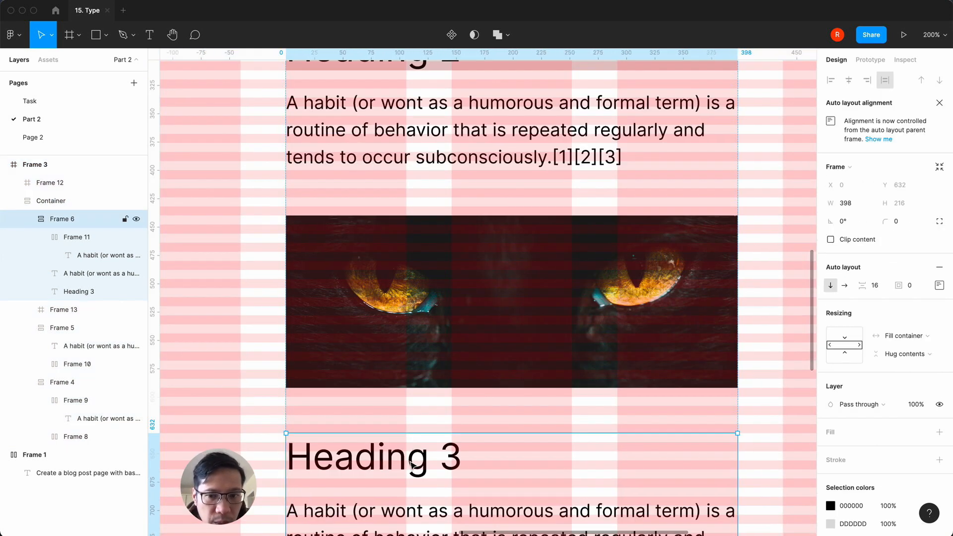
pyautogui.click(412, 465)
pyautogui.press('shift')
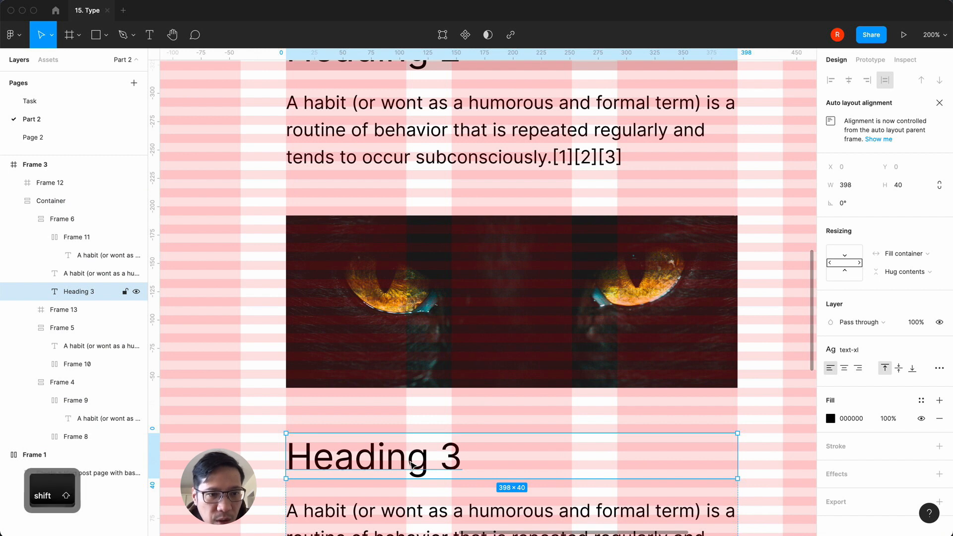
pyautogui.hotkey('shift', 'a')
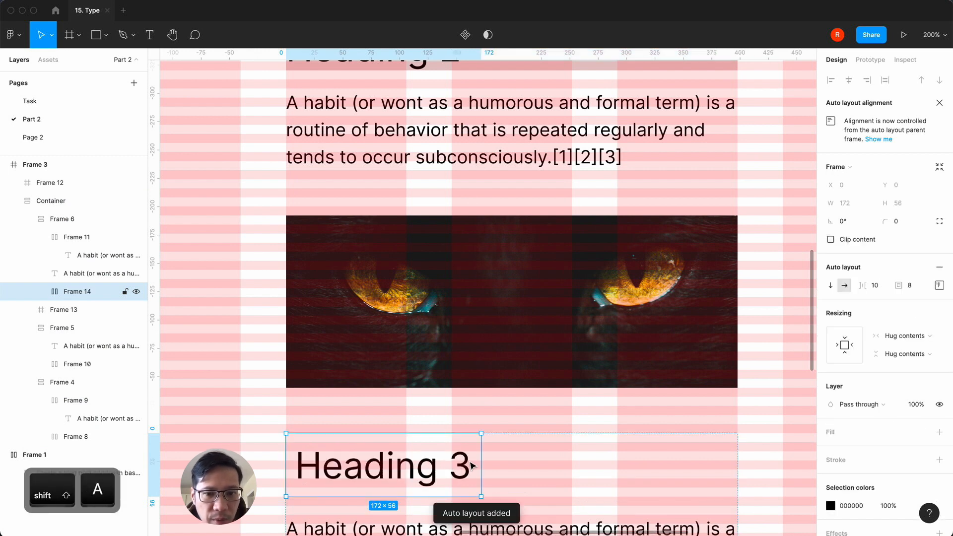
# Set the padding and item spacing of the Heading 3 auto layout frame to 0.
pyautogui.click(881, 292)
pyautogui.press('Tab')
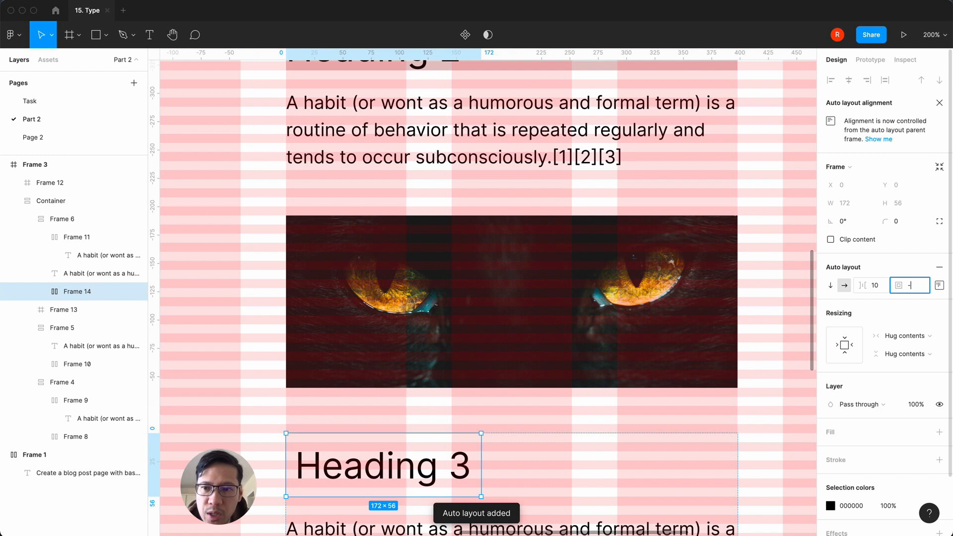
pyautogui.write('0')
pyautogui.click(879, 290)
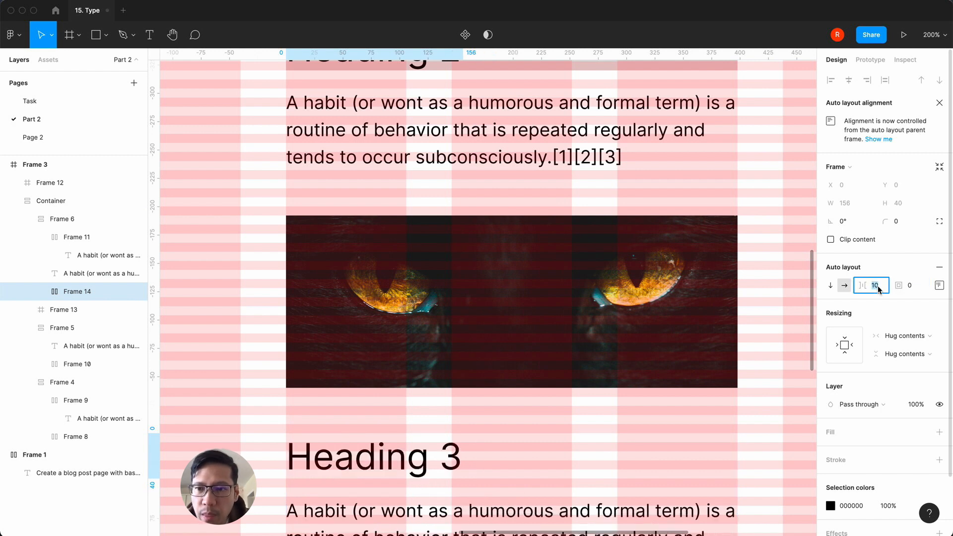
pyautogui.press('Return')
# Add a DDDDDD fill to the Heading 3 frame.
pyautogui.click(939, 432)
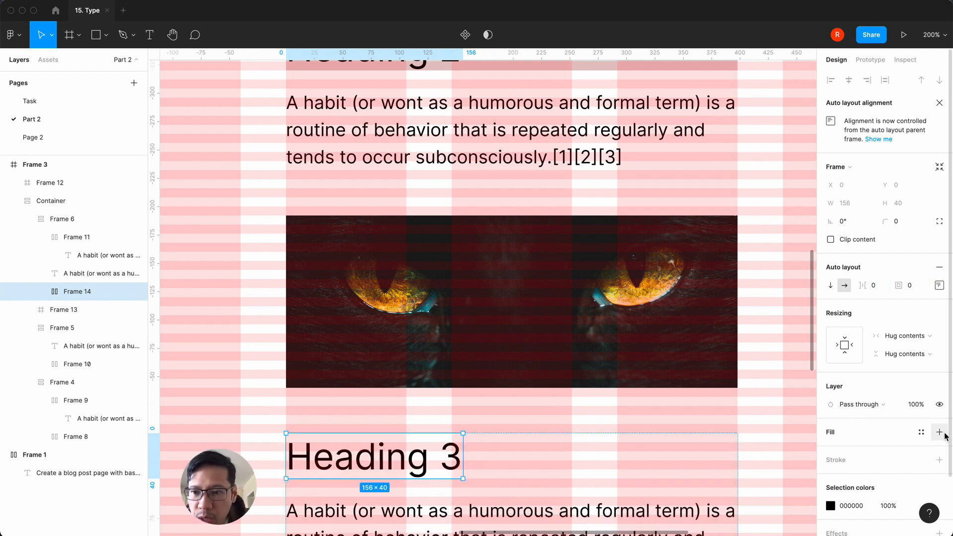
pyautogui.click(852, 451)
pyautogui.write('dddddd')
pyautogui.press('Return')
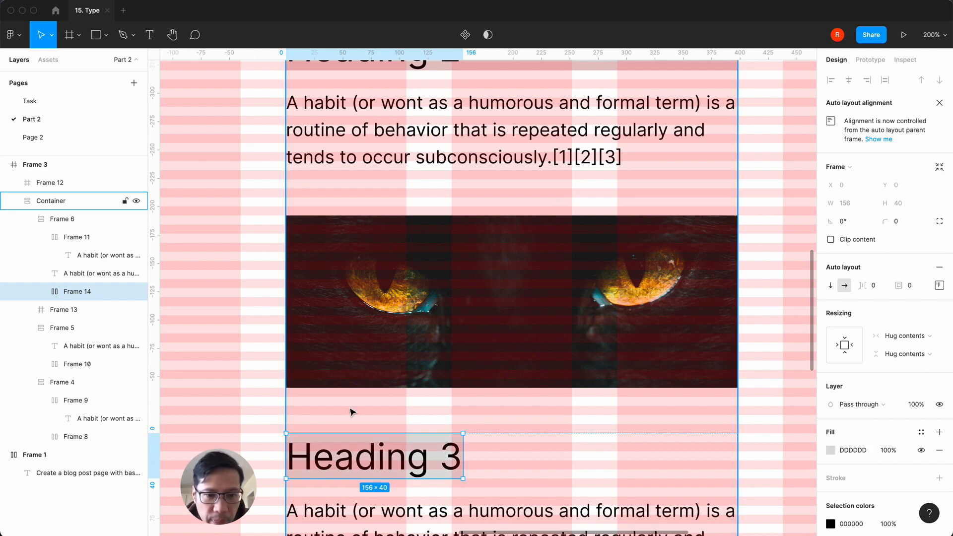
pyautogui.click(213, 446)
pyautogui.press('-')
pyautogui.press('=')
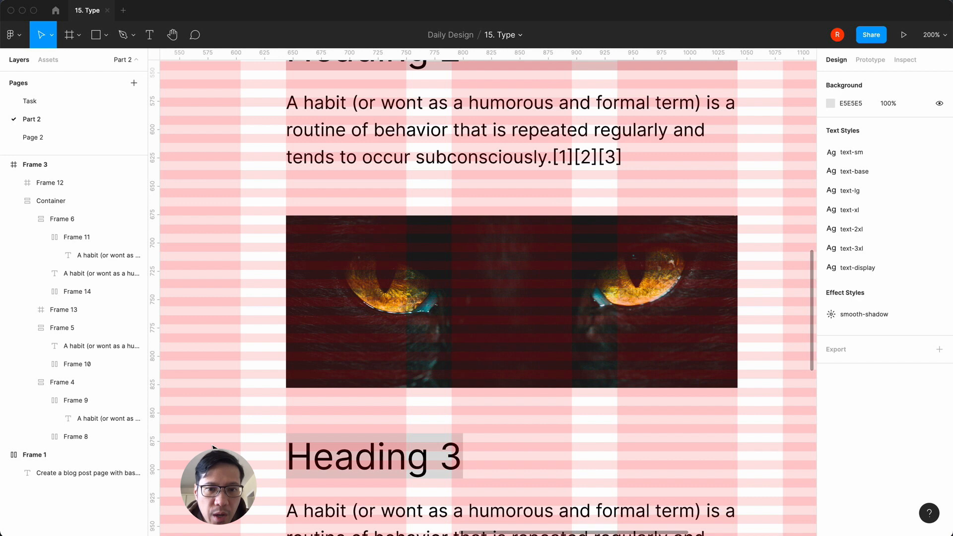
pyautogui.scroll(-2, 439, 324)
pyautogui.click(439, 324)
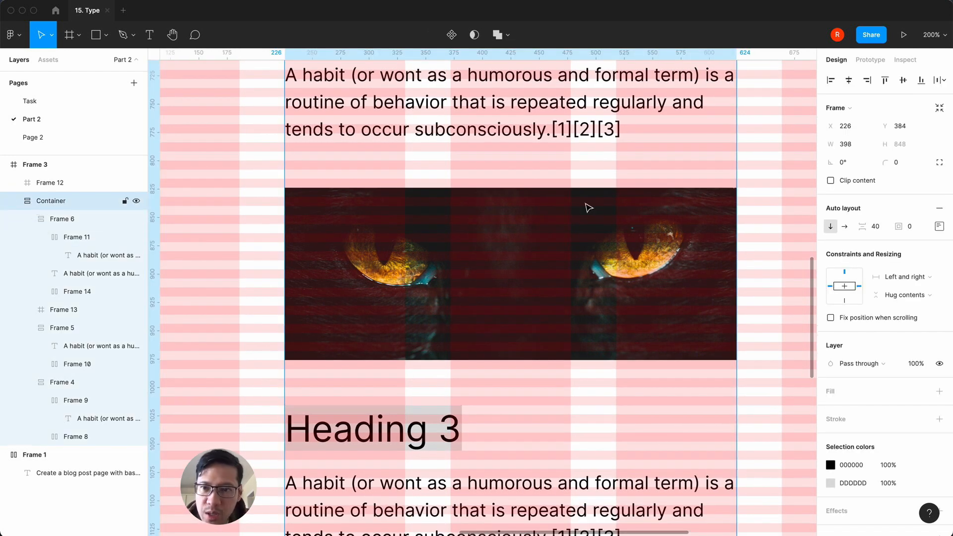
pyautogui.click(221, 378)
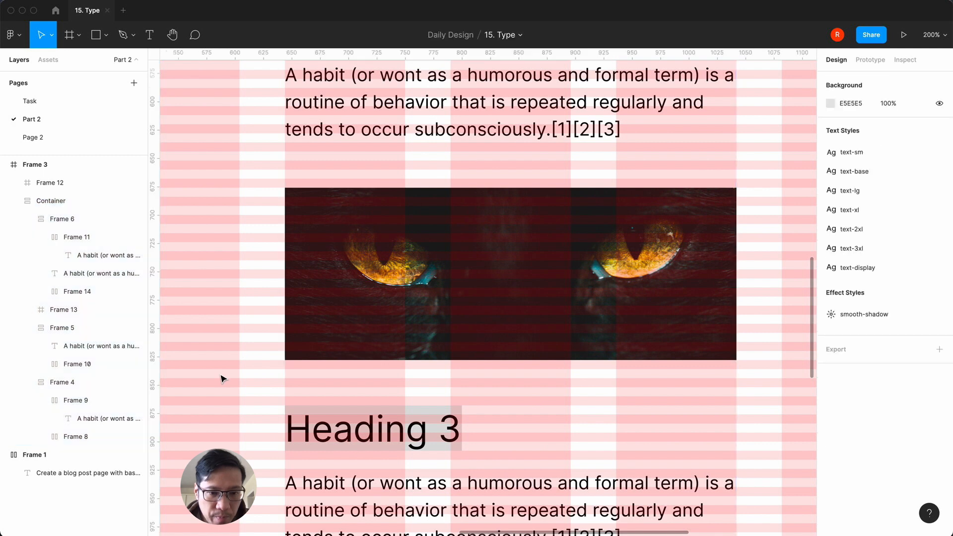
# Wrap the first paragraph under Heading 3 in an auto layout frame with 0 item spacing and 0 padding.
pyautogui.scroll(-5, 222, 379)
pyautogui.click(362, 353)
pyautogui.keyDown('super'); pyautogui.click(362, 353); pyautogui.keyUp('super')
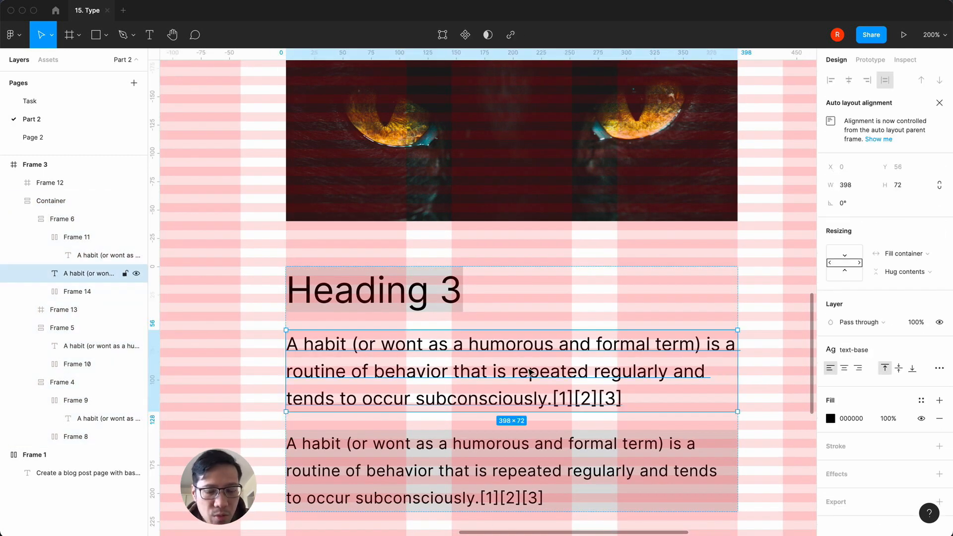
pyautogui.hotkey('shift', 'a')
pyautogui.click(876, 286)
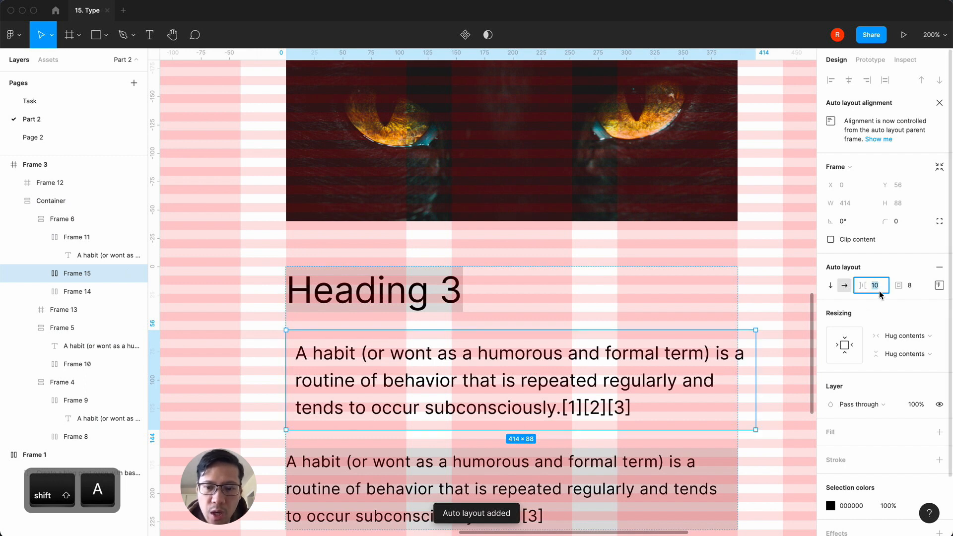
pyautogui.write('0')
pyautogui.press('Tab')
pyautogui.write('0')
pyautogui.press('Return')
# Make the new paragraph frame under Heading 3 fill its container horizontally and give it a DDDDDD fill.
pyautogui.click(910, 339)
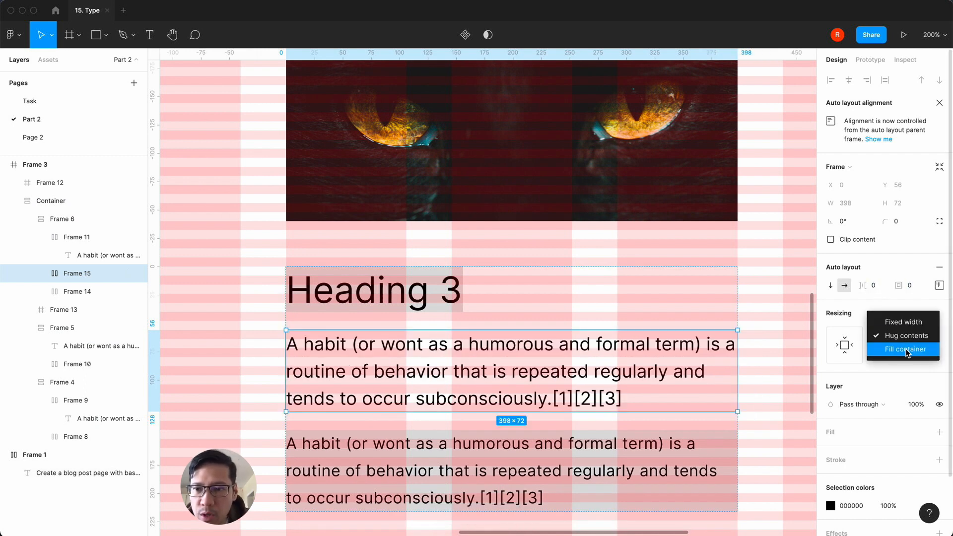
pyautogui.click(908, 350)
pyautogui.click(935, 433)
pyautogui.click(850, 450)
pyautogui.write('dddd')
pyautogui.press('Return')
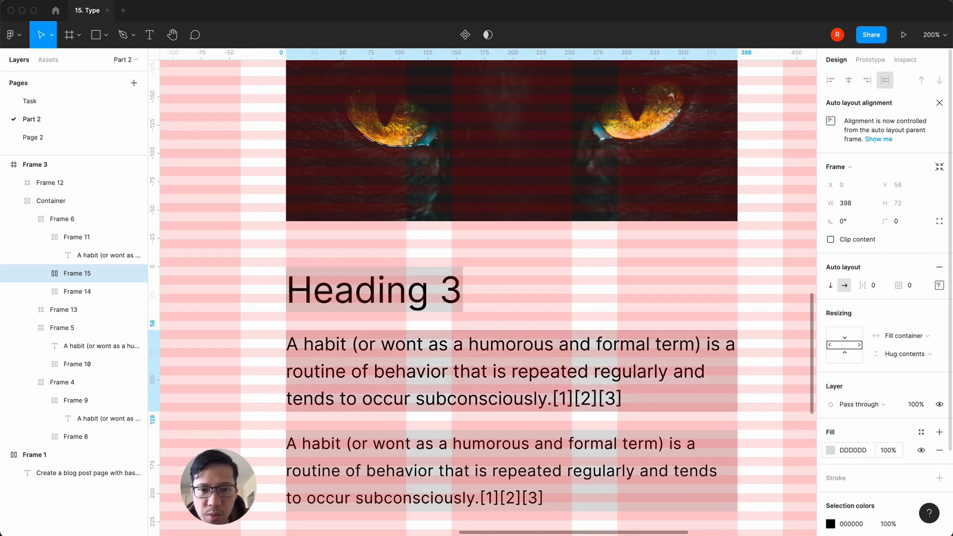
# Set the Heading 3 frame's horizontal resizing to Fill container.
pyautogui.click(426, 298)
pyautogui.click(925, 344)
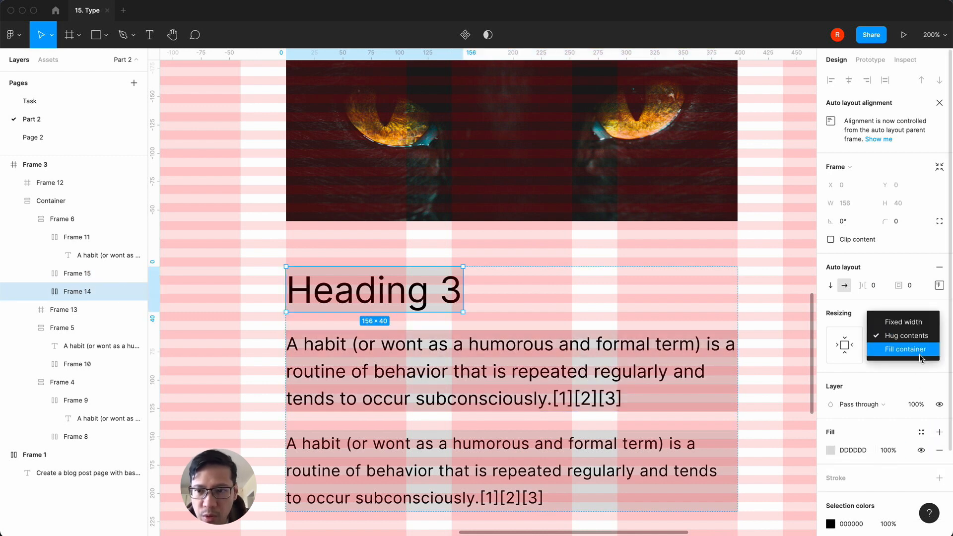
pyautogui.click(916, 349)
pyautogui.click(188, 352)
# Wrap the paragraph under Heading 2 in an auto layout frame with 0 item spacing and 0 padding.
pyautogui.scroll(-2, 188, 353)
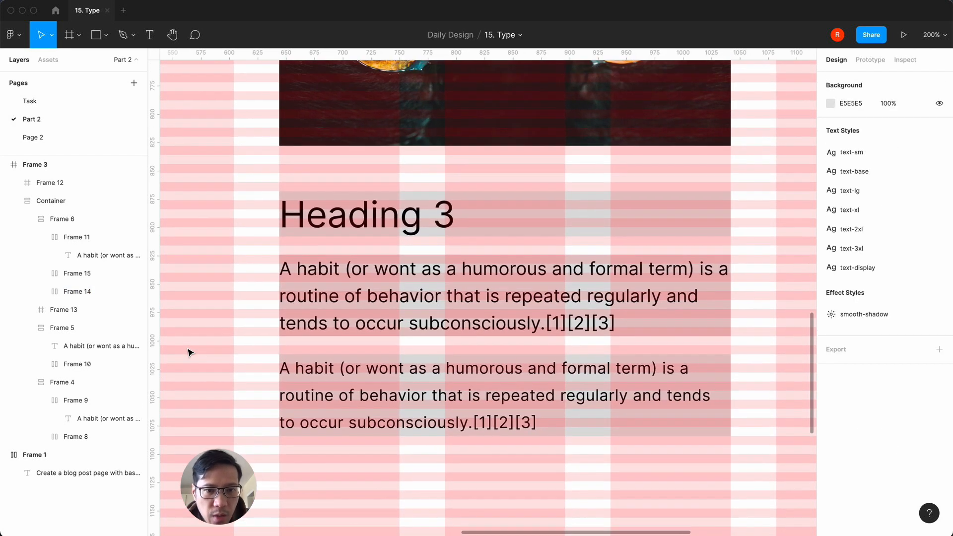
pyautogui.scroll(10, 189, 353)
pyautogui.click(411, 331)
pyautogui.doubleClick(411, 331)
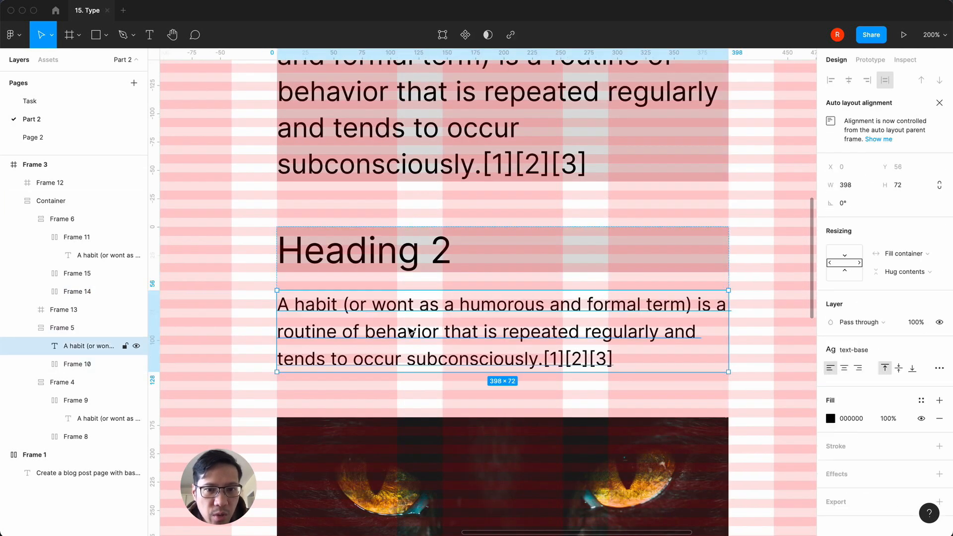
pyautogui.hotkey('shift', 'a')
pyautogui.click(876, 288)
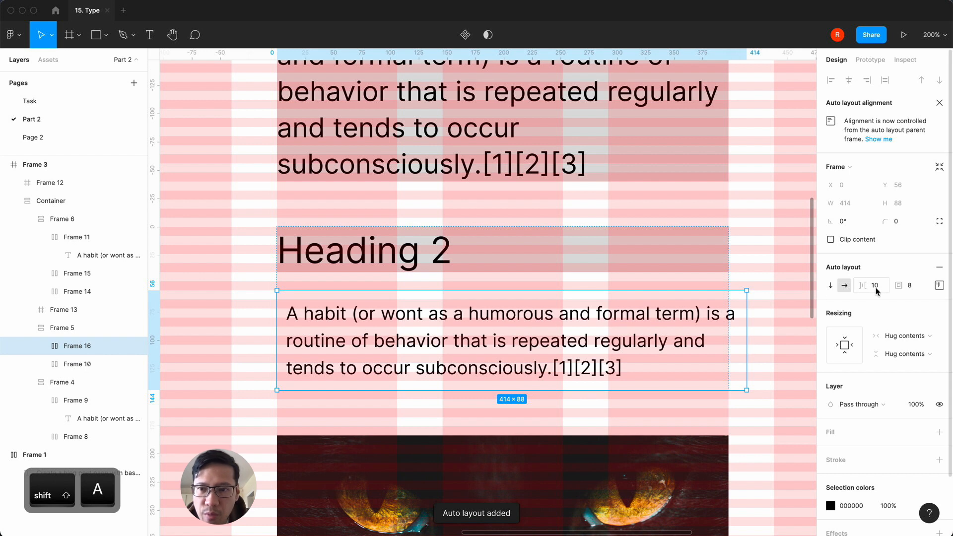
pyautogui.write('0')
pyautogui.press('Tab')
pyautogui.write('0')
pyautogui.press('Return')
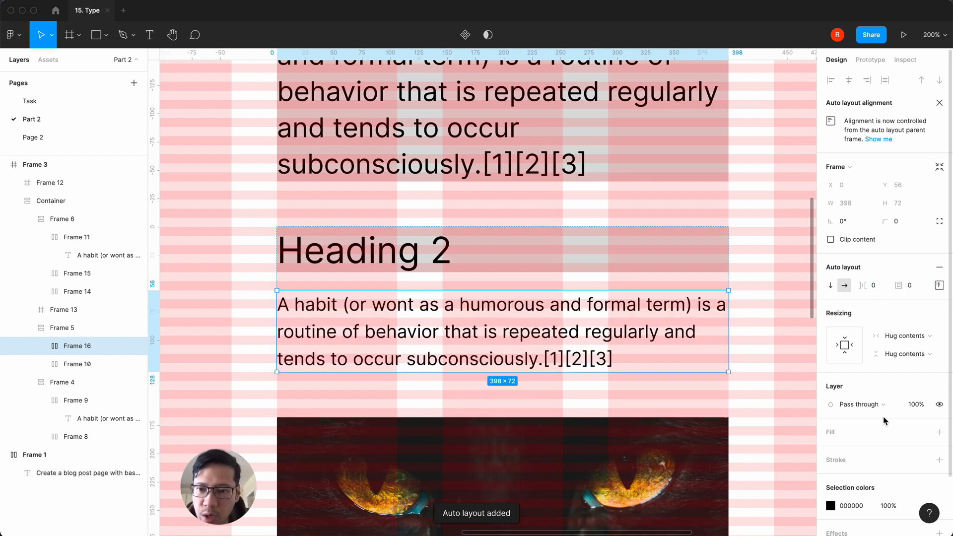
# Add a DDDDDD fill to the paragraph frame under Heading 2.
pyautogui.click(933, 427)
pyautogui.click(851, 450)
pyautogui.write('dddddd')
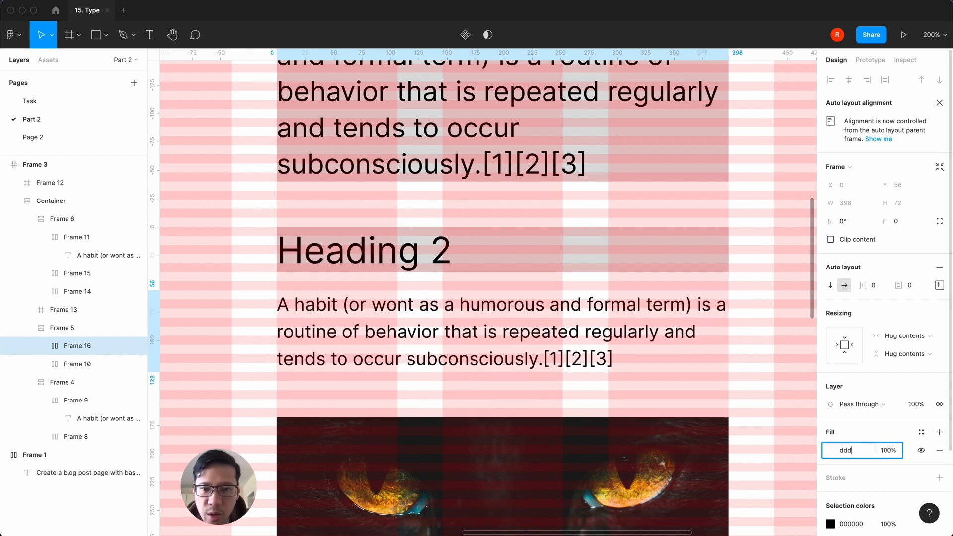
pyautogui.press('Return')
pyautogui.click(760, 394)
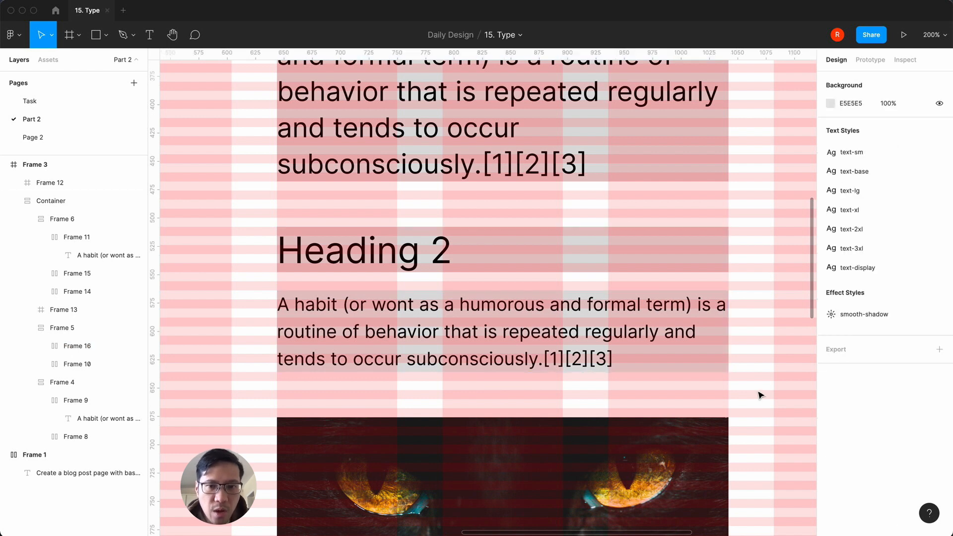
# Select the dog hero image and examine how it lines up with the text sections and the column grid.
pyautogui.press('super+minus')
pyautogui.press('super+minus')
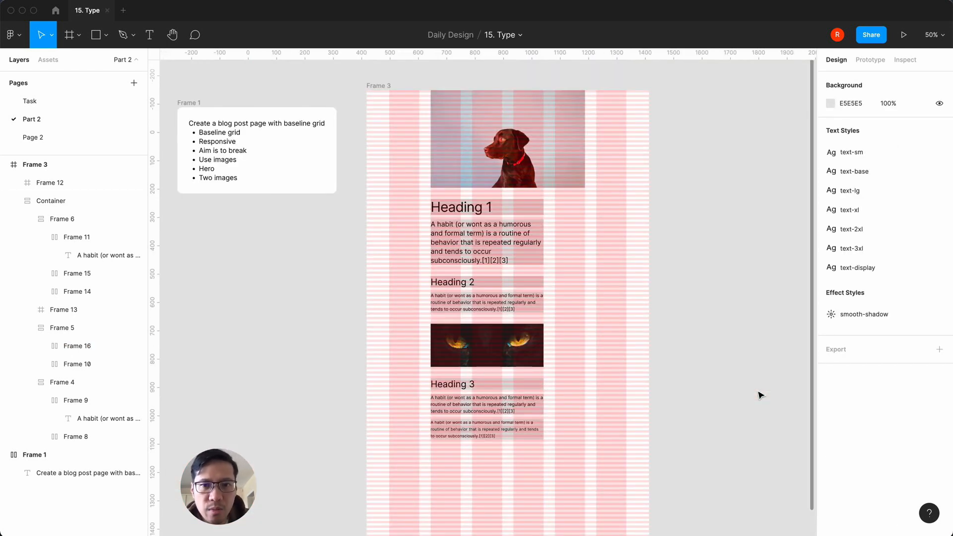
pyautogui.press('super+plus')
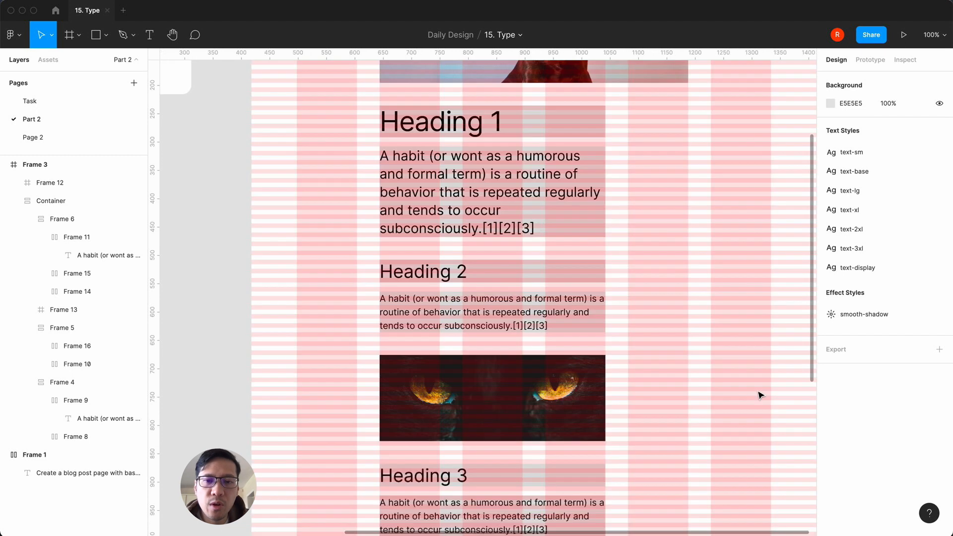
pyautogui.scroll(6, 760, 393)
pyautogui.hscroll(4, 760, 394)
pyautogui.click(475, 164)
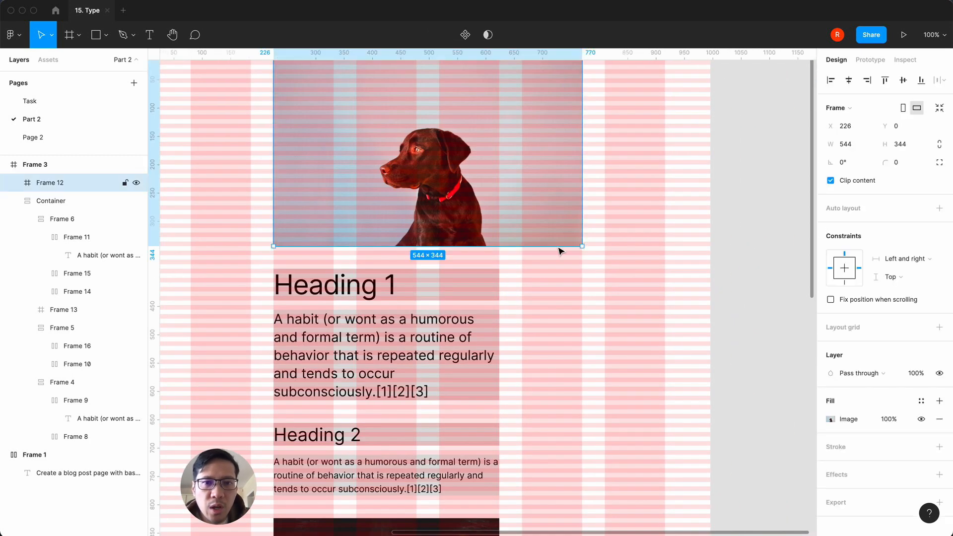
pyautogui.scroll(2, 592, 309)
pyautogui.scroll(-3, 553, 416)
pyautogui.hscroll(1, 553, 417)
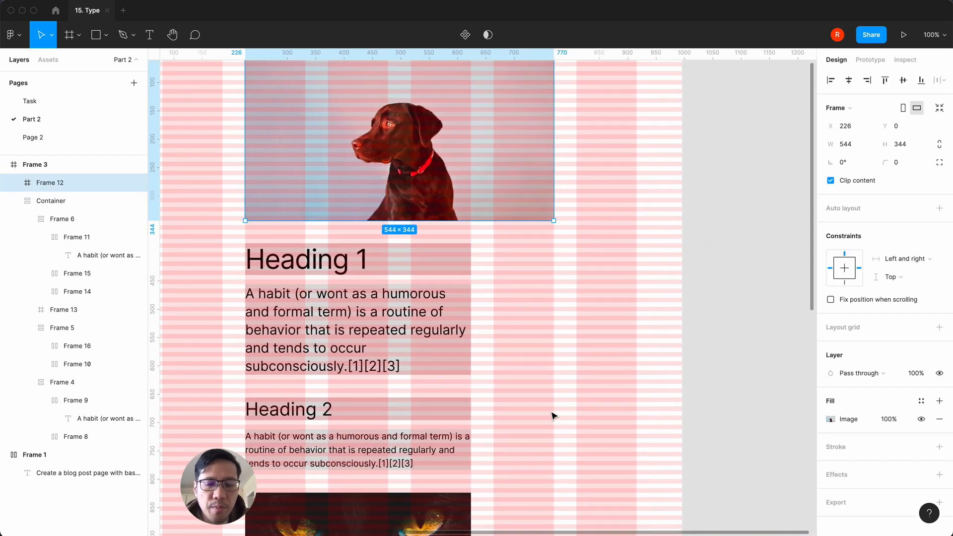
# Try narrowing Frame 3 to a width of 682 to test how its contents adapt, and undo the resize.
pyautogui.press('super+plus')
pyautogui.press('super+minus')
pyautogui.press('super+minus')
pyautogui.press('super+minus')
pyautogui.hotkey('shift', '0')
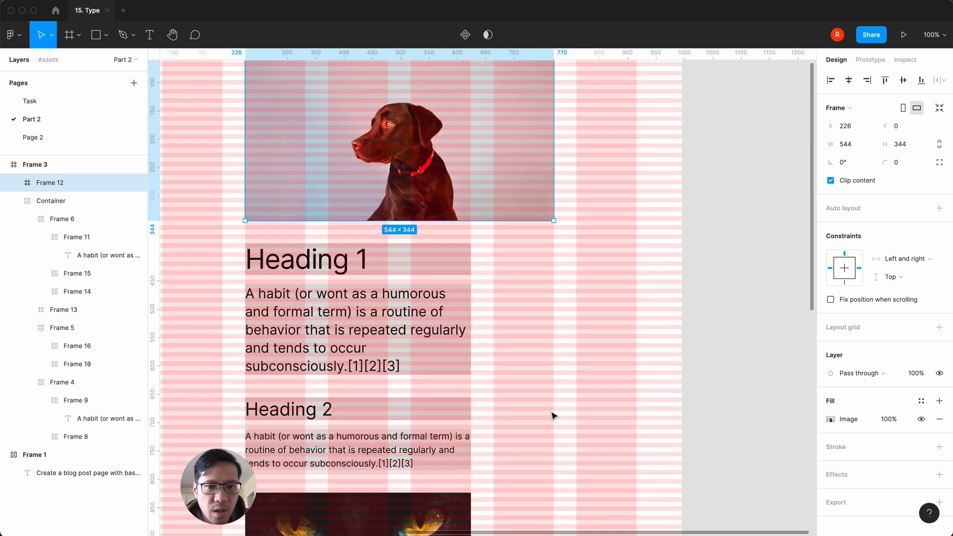
pyautogui.scroll(-2, 553, 416)
pyautogui.hscroll(-1, 553, 416)
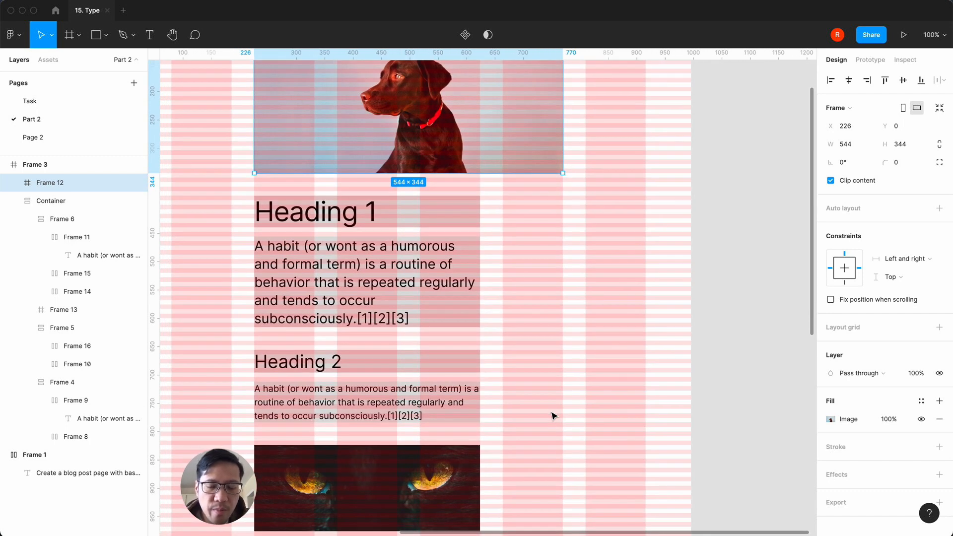
pyautogui.press('super+minus')
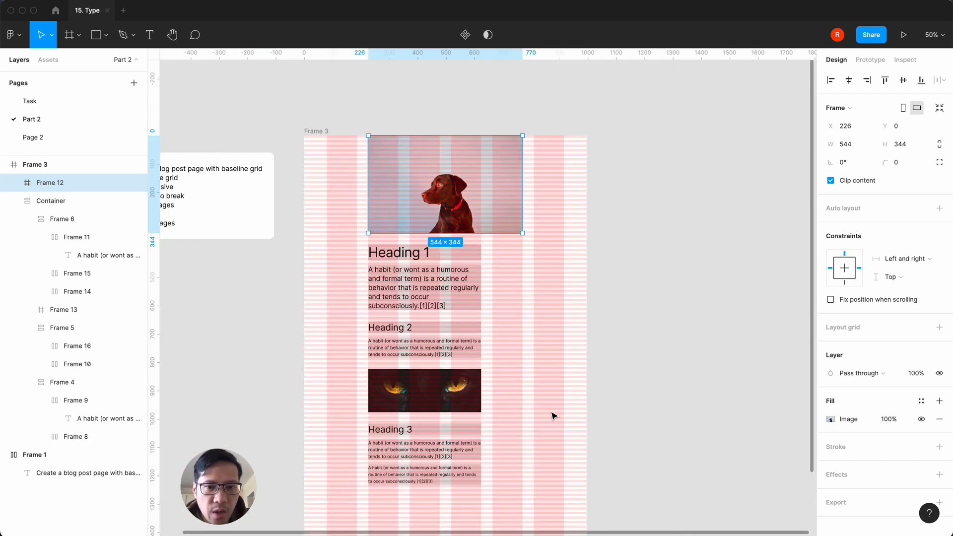
pyautogui.click(315, 132)
pyautogui.moveTo(586, 284); pyautogui.dragTo(498, 294)
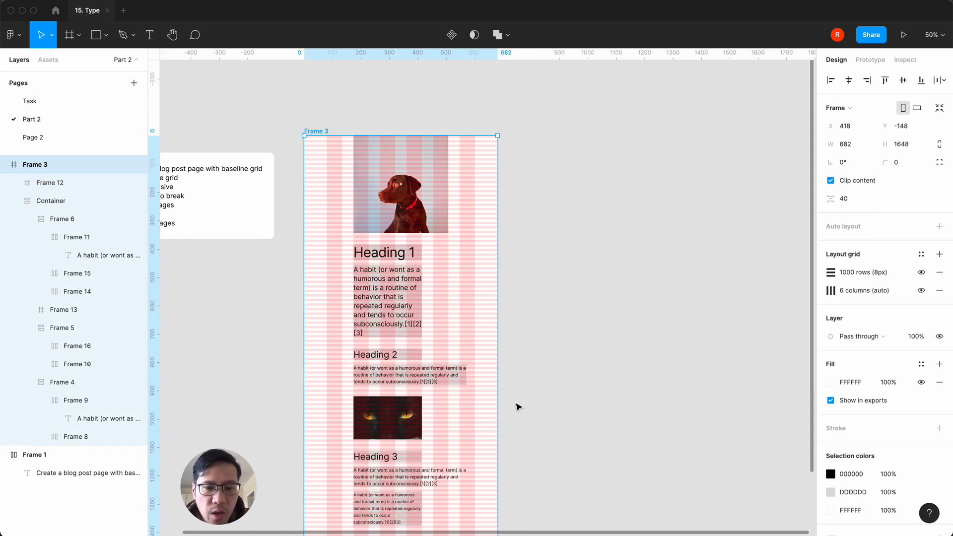
pyautogui.press('super+z')
# Set the horizontal resizing of the paragraph frame under Heading 2 to Fill container.
pyautogui.click(467, 348)
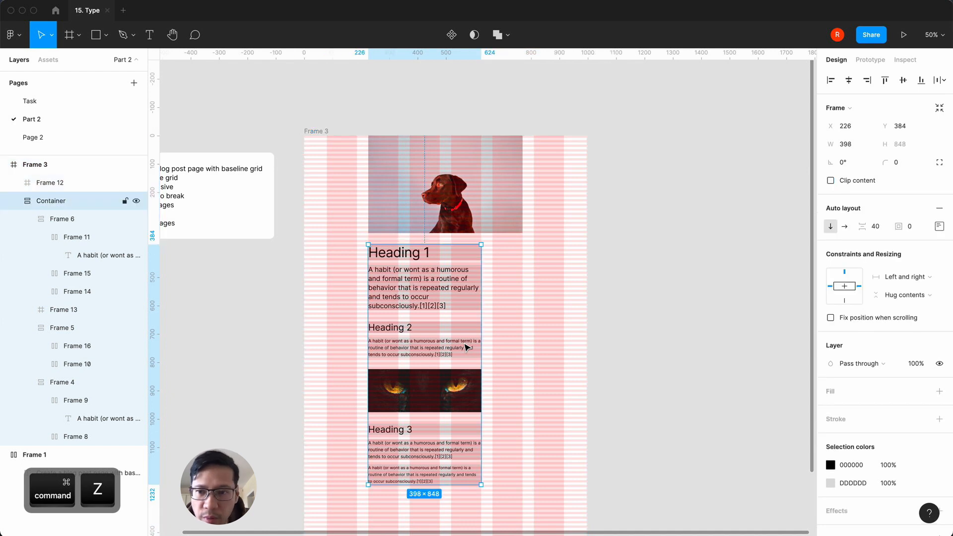
pyautogui.click(464, 354)
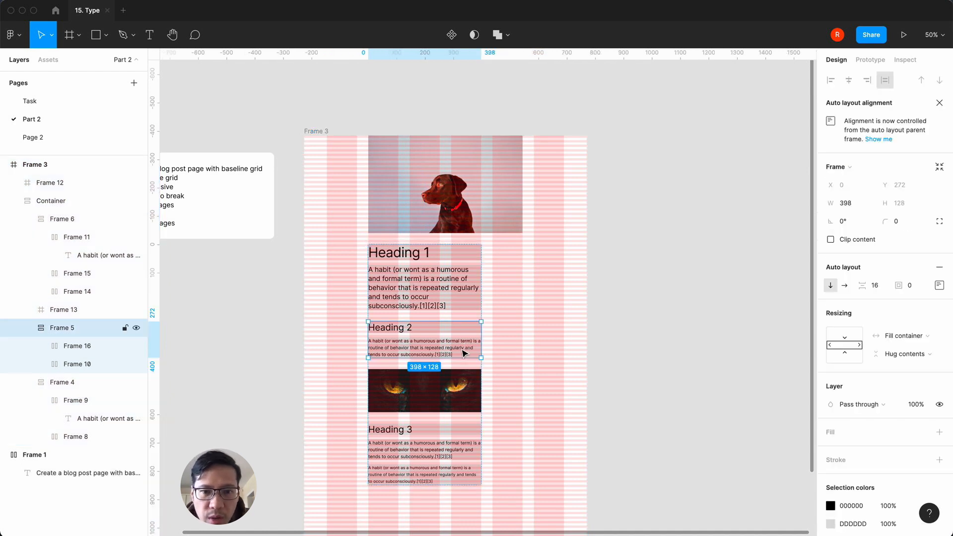
pyautogui.click(464, 353)
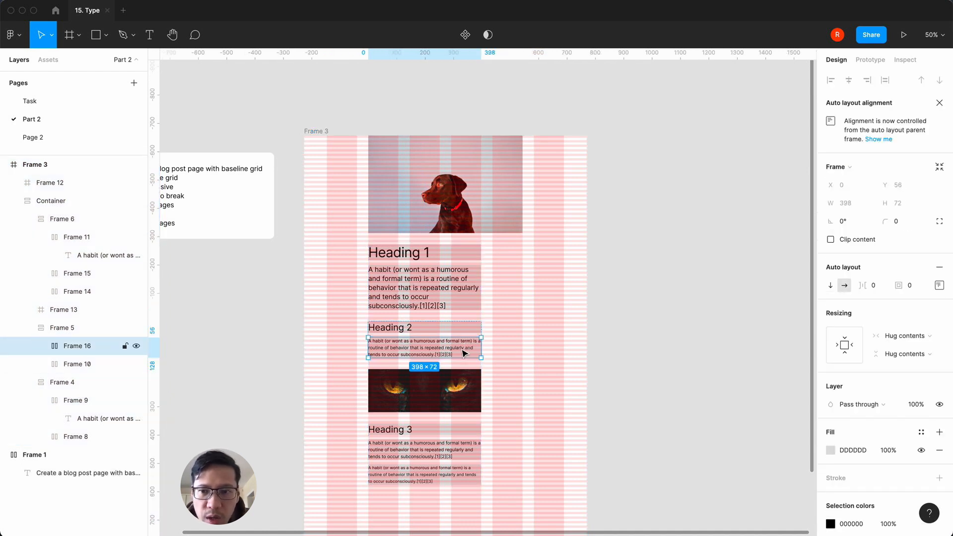
pyautogui.click(905, 335)
pyautogui.click(912, 350)
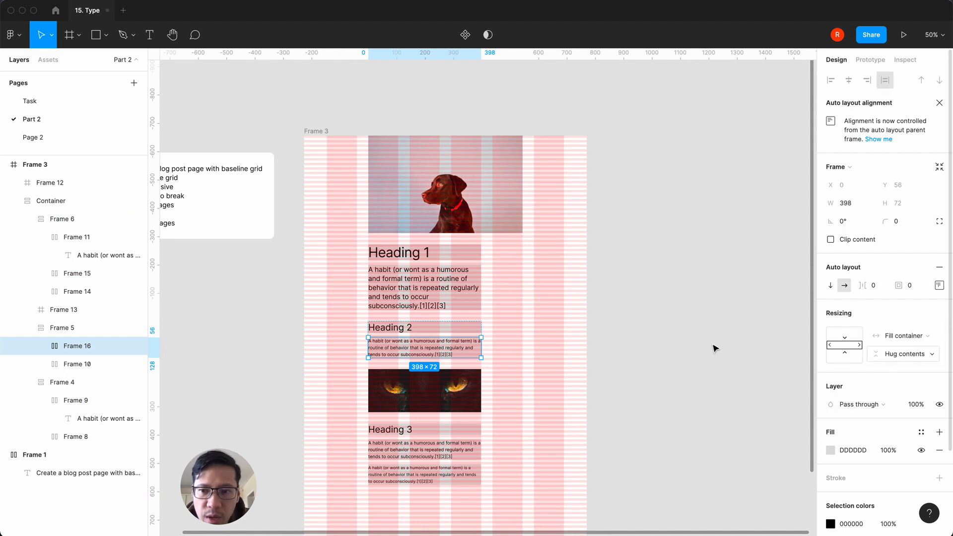
# Check the resizing settings of the Heading 2 frame, the Heading 3 section and its first paragraph frame.
pyautogui.click(437, 328)
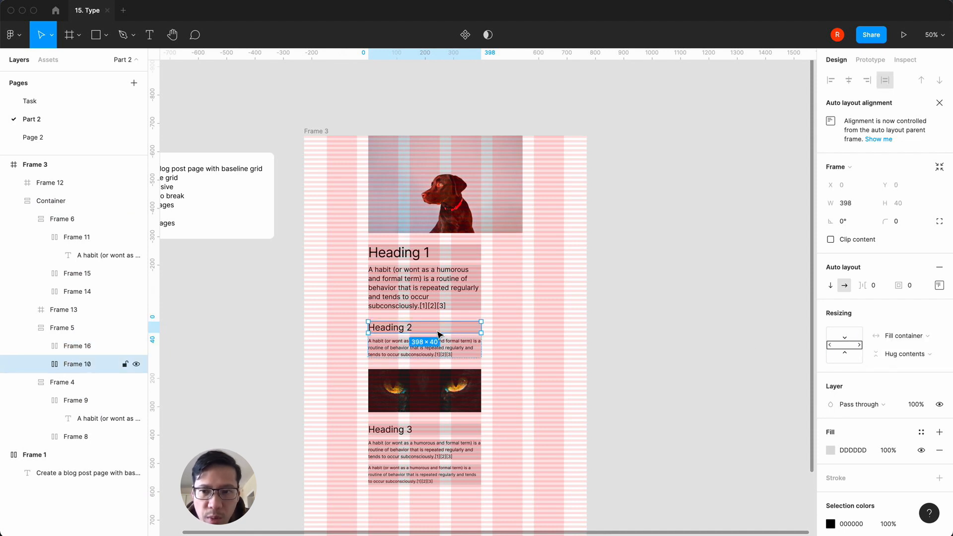
pyautogui.click(447, 432)
pyautogui.click(447, 434)
pyautogui.click(449, 454)
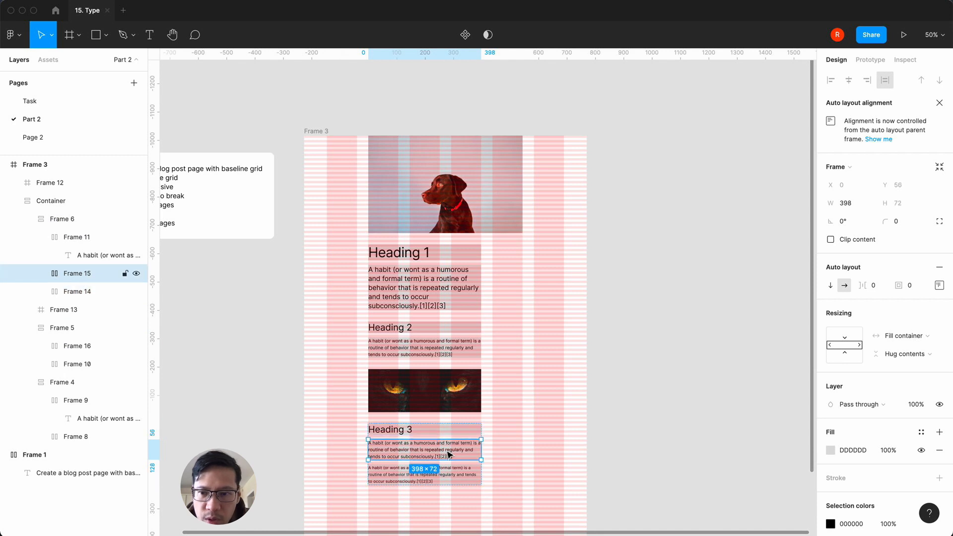
pyautogui.click(566, 410)
# Narrow Frame 3 and set the text inside the Heading 2 paragraph frame to Fill container horizontally.
pyautogui.click(317, 133)
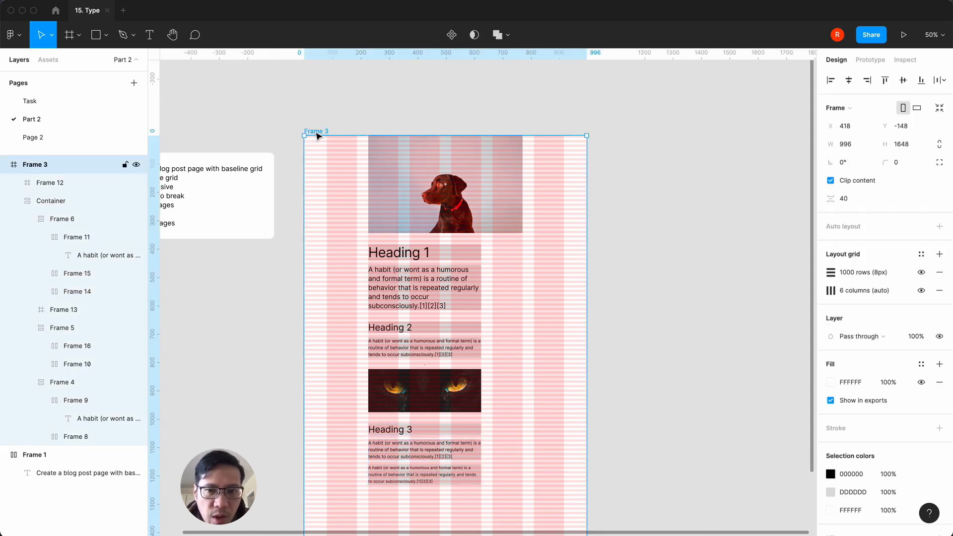
pyautogui.moveTo(587, 240); pyautogui.dragTo(550, 239)
pyautogui.click(446, 350)
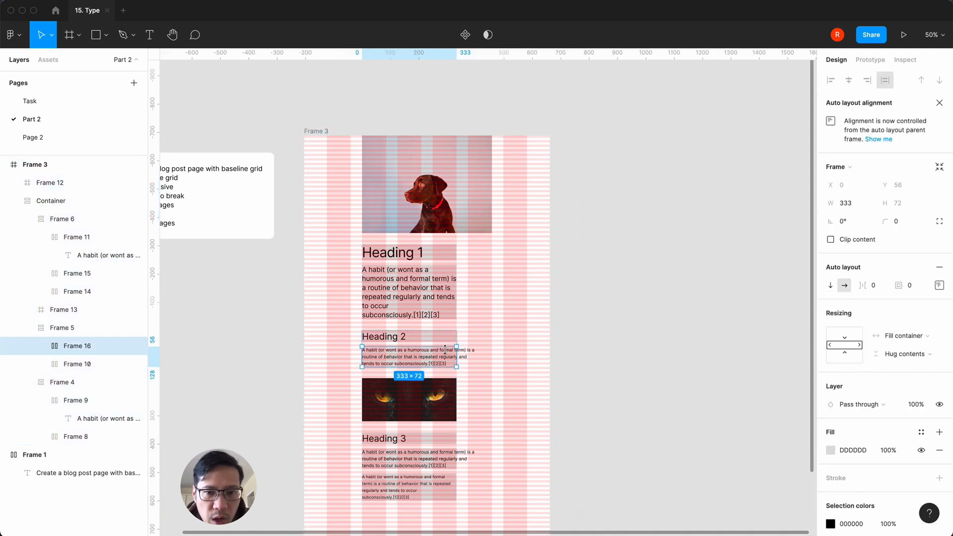
pyautogui.click(445, 350)
pyautogui.click(901, 253)
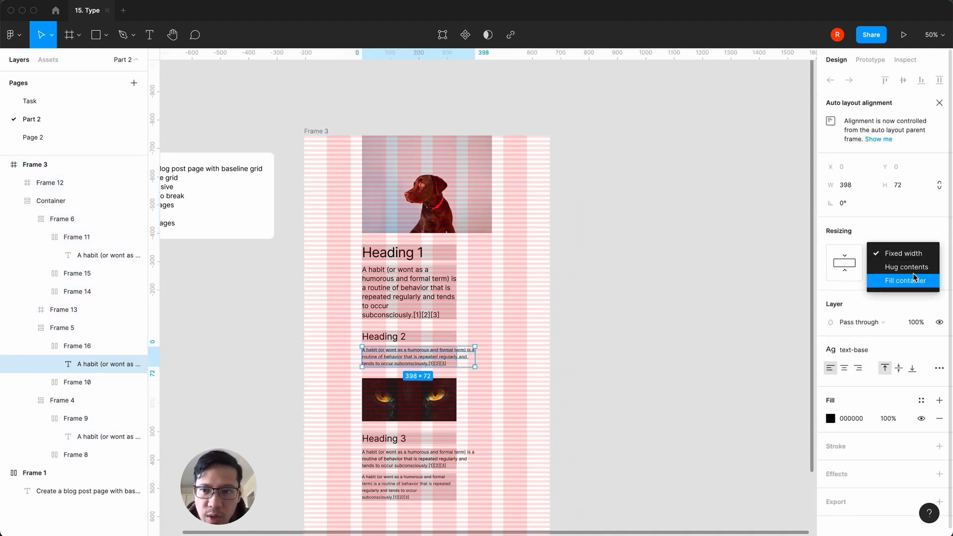
pyautogui.click(905, 281)
# Set the text inside the first paragraph frame under Heading 3 to Fill container horizontally.
pyautogui.doubleClick(456, 464)
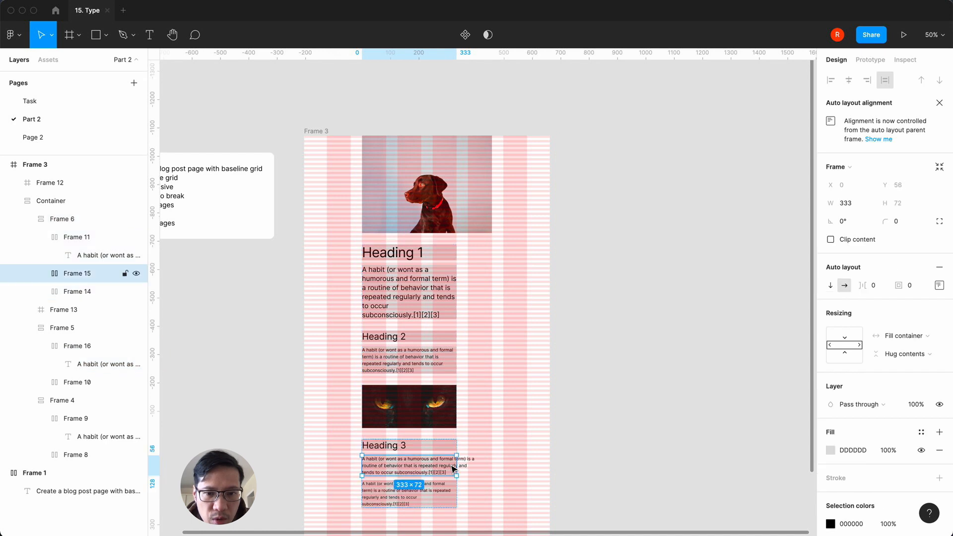
pyautogui.click(902, 258)
pyautogui.click(903, 278)
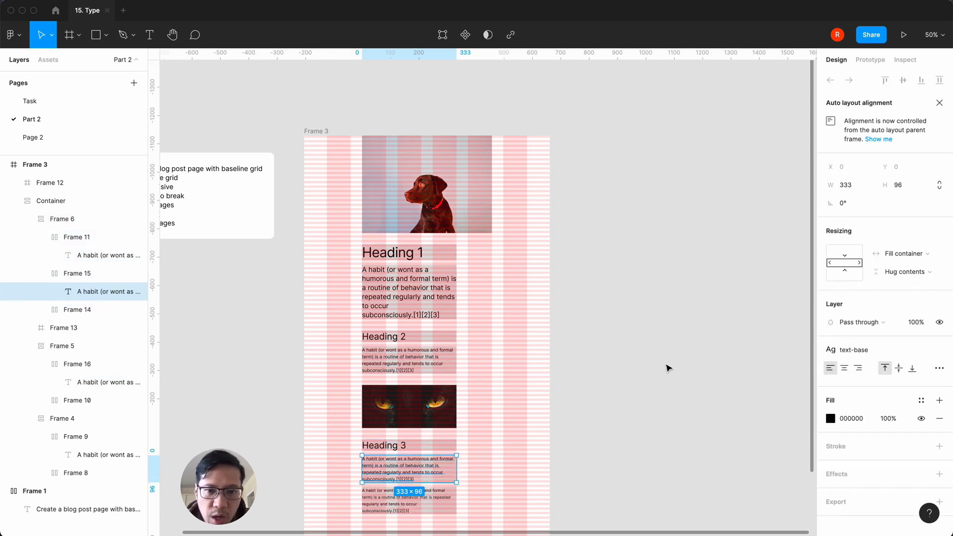
pyautogui.click(665, 366)
# Widen Frame 3 to 1430 and inspect how the text blocks and images adapt on the grid.
pyautogui.click(317, 132)
pyautogui.moveTo(549, 207); pyautogui.dragTo(710, 201)
pyautogui.press('+')
pyautogui.press('+')
pyautogui.scroll(-3, 634, 412)
pyautogui.hscroll(-1, 633, 412)
pyautogui.hscroll(-3, 636, 414)
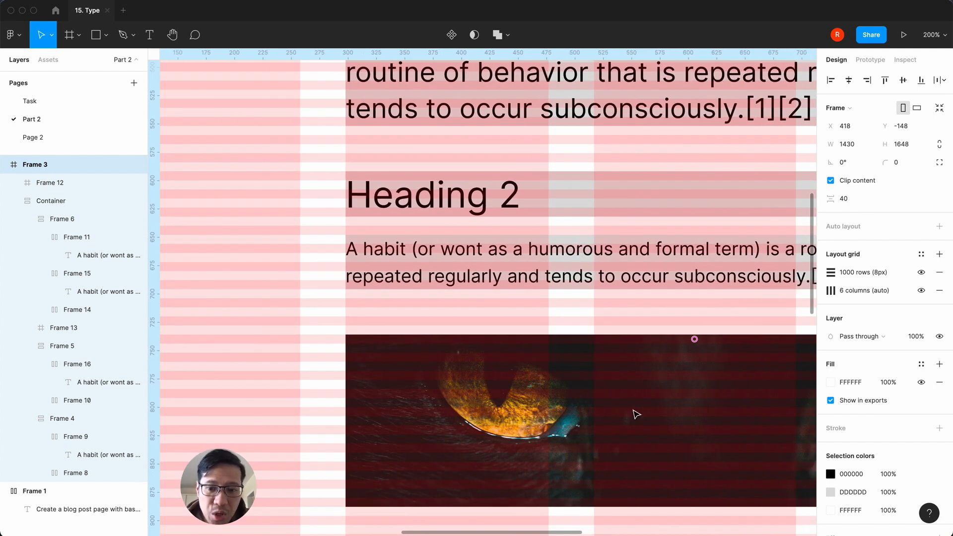
pyautogui.press('-')
pyautogui.press('-')
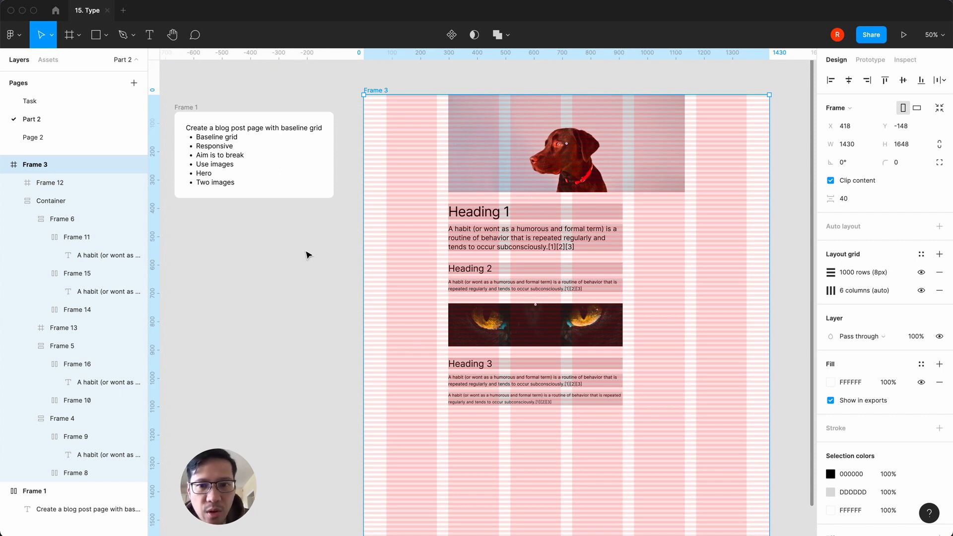
# Draw a new frame about 220 × 161 inside the Container, between the cat-eyes image and Heading 3.
pyautogui.hscroll(3, 307, 255)
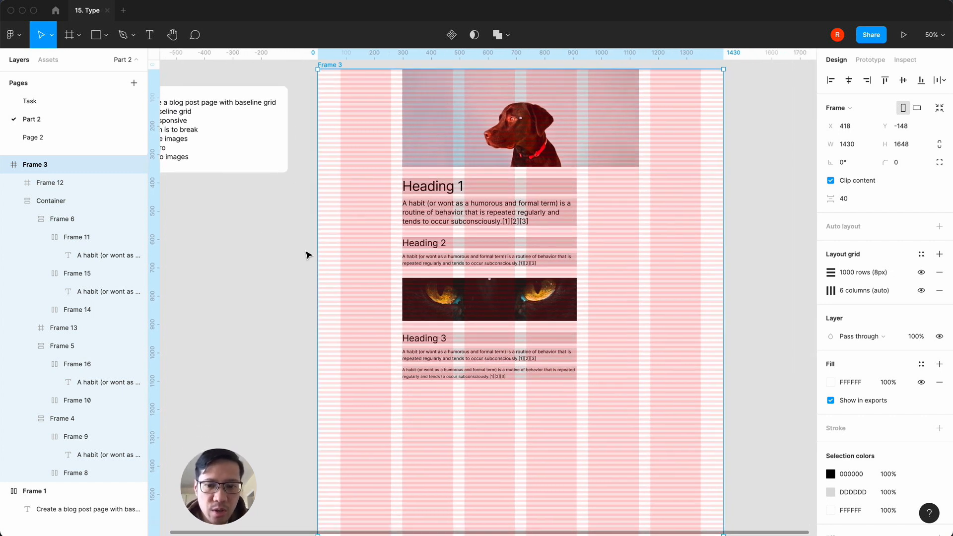
pyautogui.hotkey('shift', '0')
pyautogui.scroll(-5, 306, 253)
pyautogui.hscroll(-4, 306, 253)
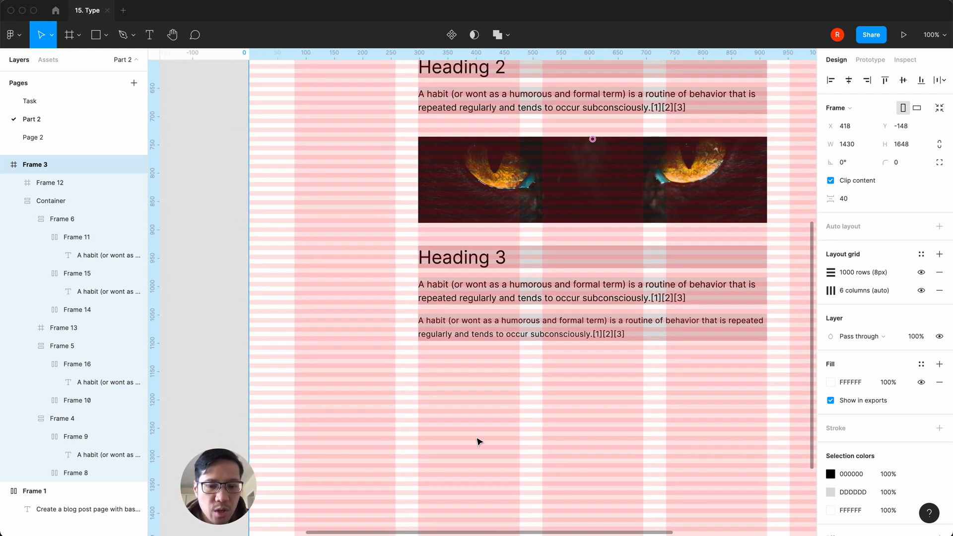
pyautogui.press('f')
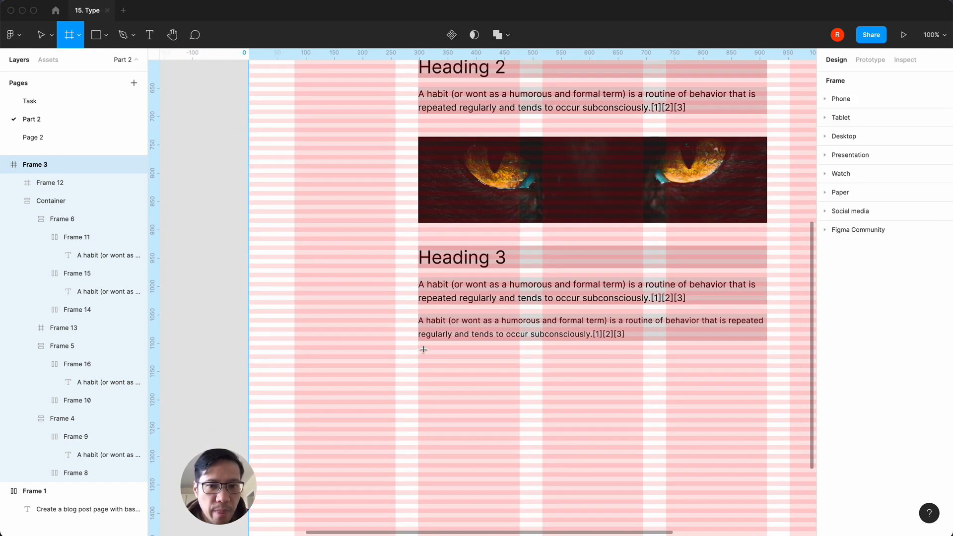
pyautogui.moveTo(422, 234)
pyautogui.mouseDown()
pyautogui.moveTo(567, 296)
pyautogui.moveTo(593, 317)
pyautogui.moveTo(547, 322)
pyautogui.mouseUp()
pyautogui.press('-')
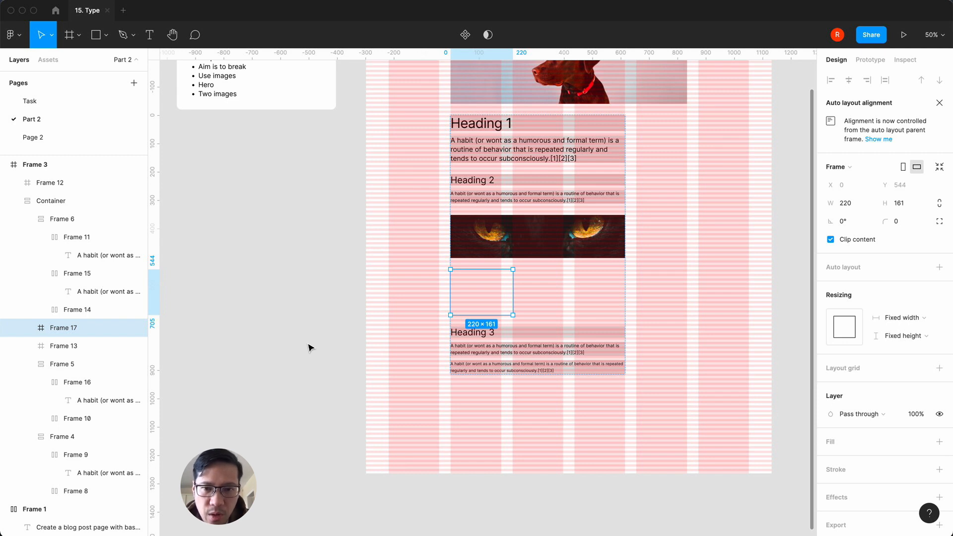
# Widen the new empty frame below the cat-eyes image to 396 so it spans two grid columns.
pyautogui.moveTo(513, 290); pyautogui.dragTo(563, 290)
pyautogui.click(427, 468)
pyautogui.doubleClick(538, 299)
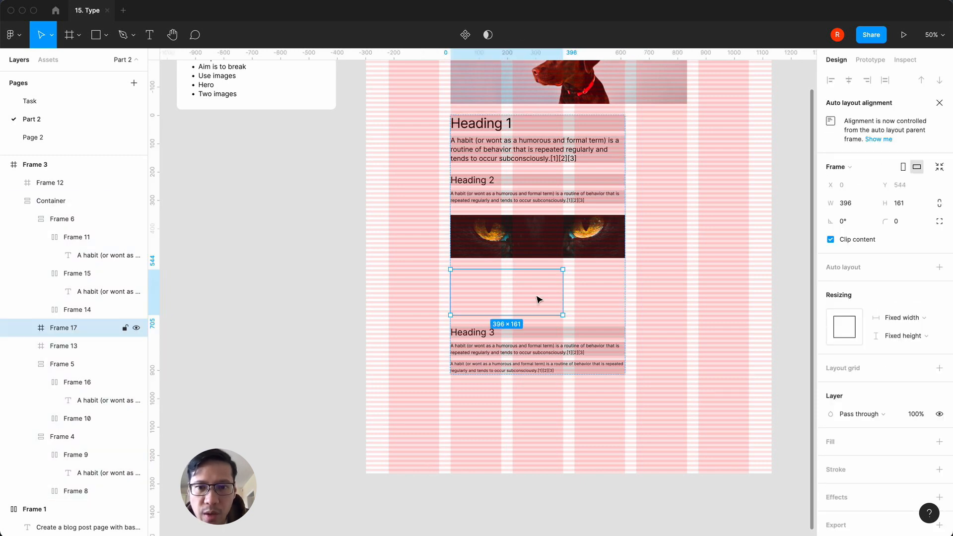
# Widen the Container to 834 so its right edge aligns with the dog hero image.
pyautogui.click(615, 284)
pyautogui.scroll(3, 615, 284)
pyautogui.hscroll(4, 611, 285)
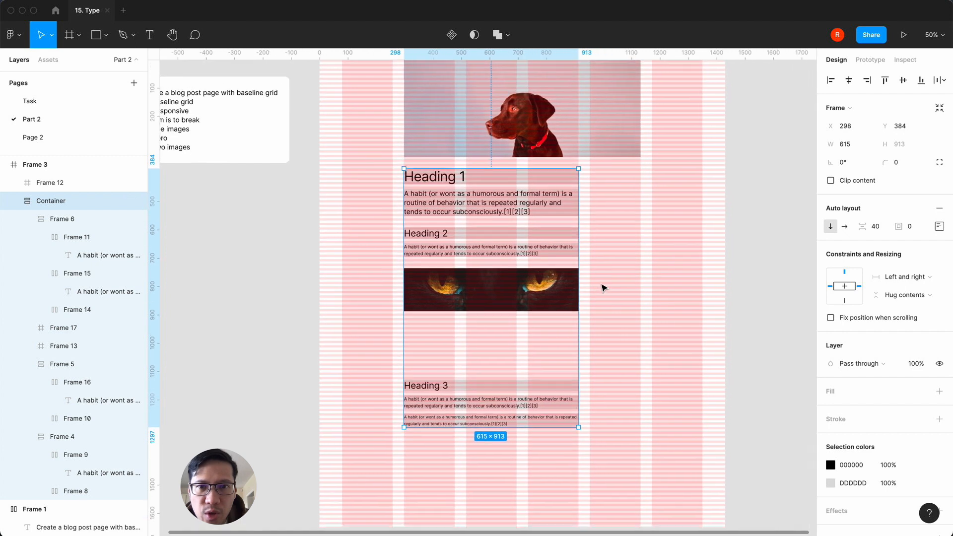
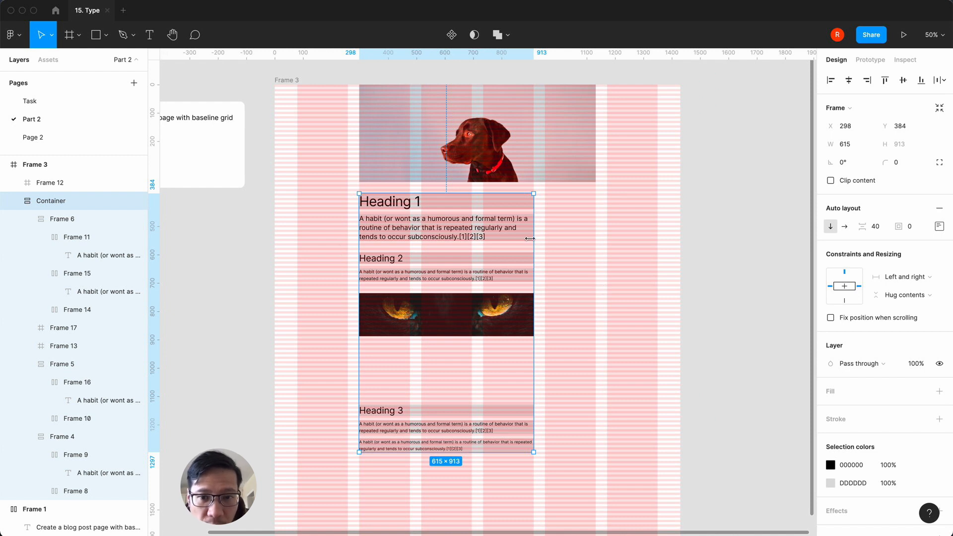
pyautogui.moveTo(532, 239); pyautogui.dragTo(596, 239)
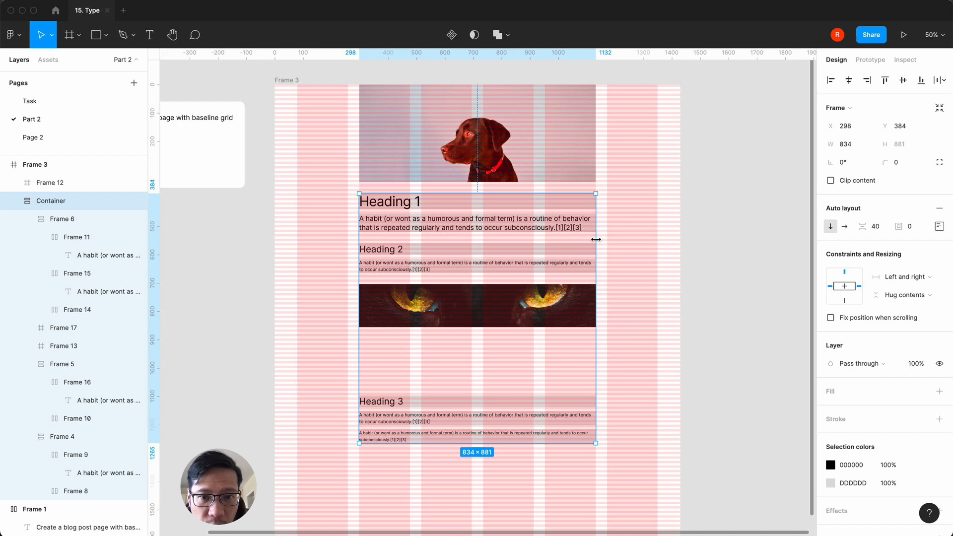
pyautogui.click(637, 238)
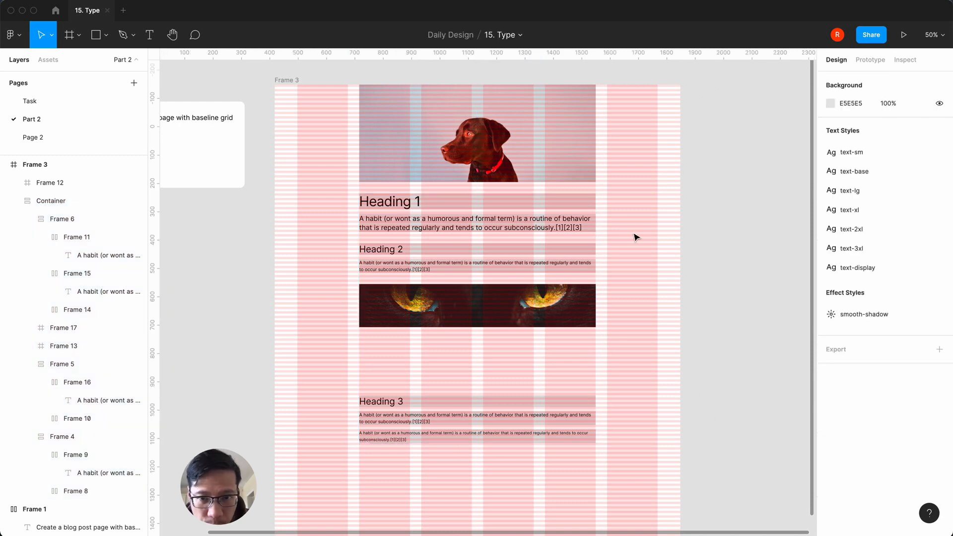
# Examine how the Heading 1 section and the rest of the widened page line up with the grid.
pyautogui.hotkey('shift', '0')
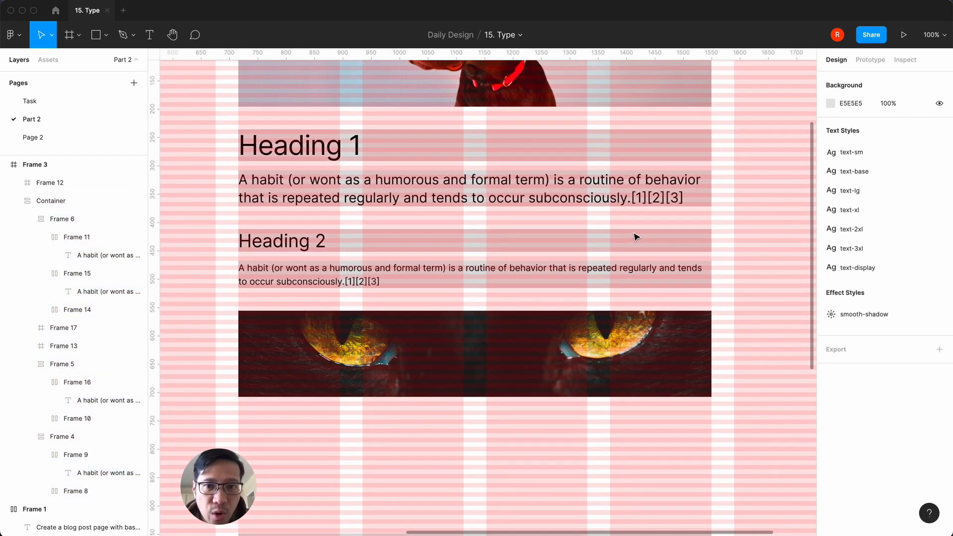
pyautogui.doubleClick(595, 199)
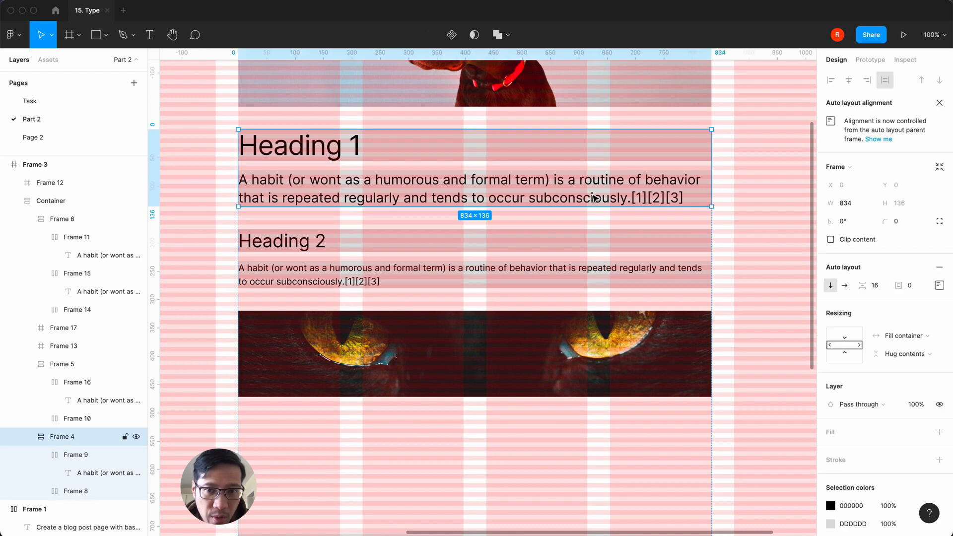
pyautogui.click(756, 227)
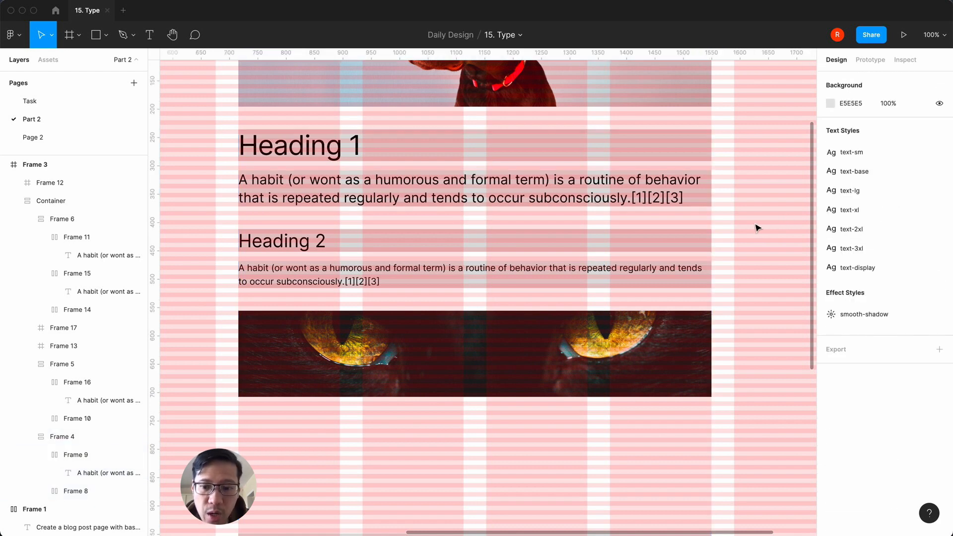
pyautogui.hotkey('shift', '1')
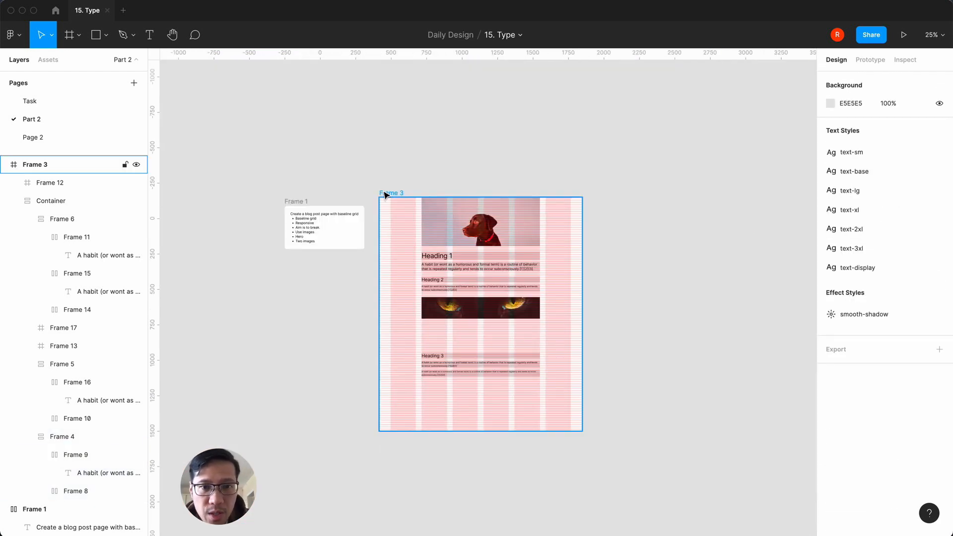
pyautogui.hotkey('shift', '0')
pyautogui.press('-')
# Set the height of the empty frame above Heading 3 to 160 so it fits the 8 px baseline rows.
pyautogui.click(358, 467)
pyautogui.click(434, 416)
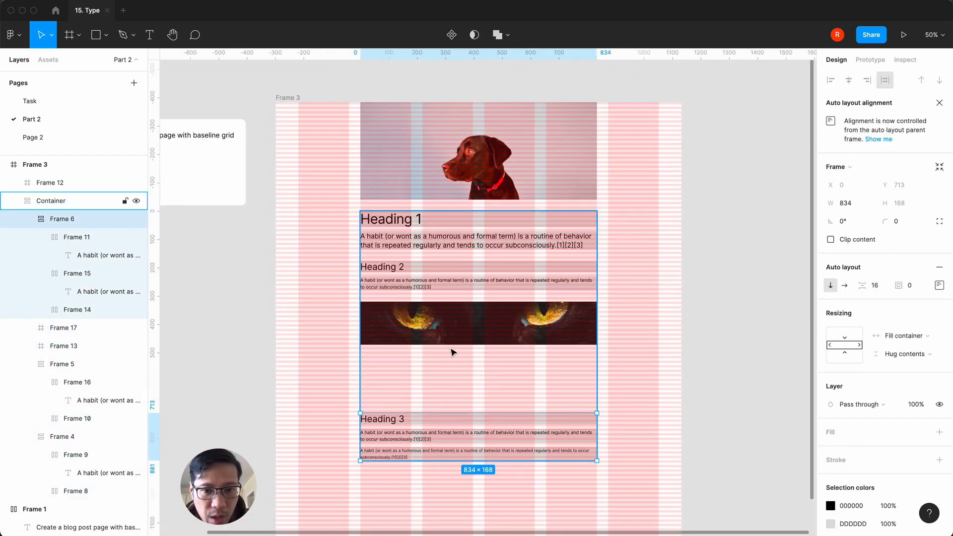
pyautogui.click(438, 379)
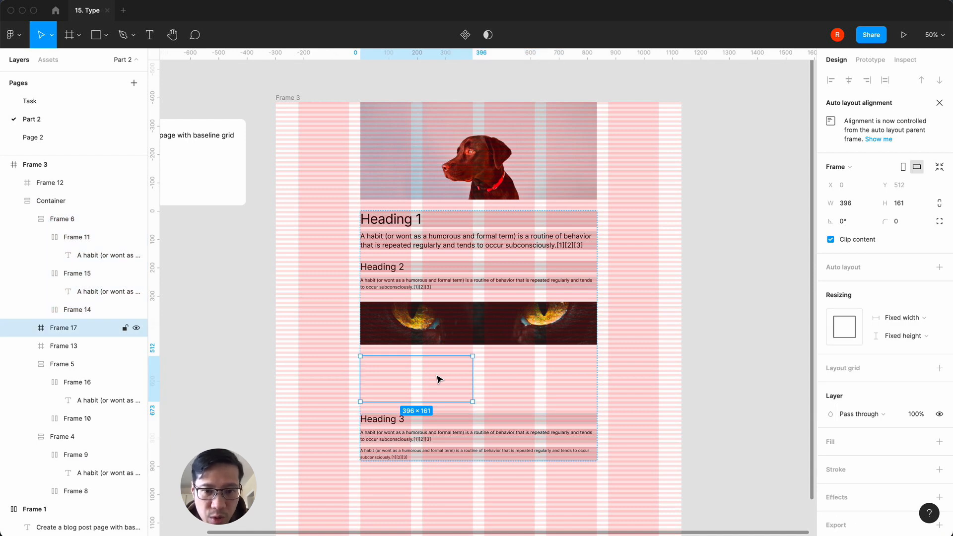
pyautogui.hotkey('shift', '0')
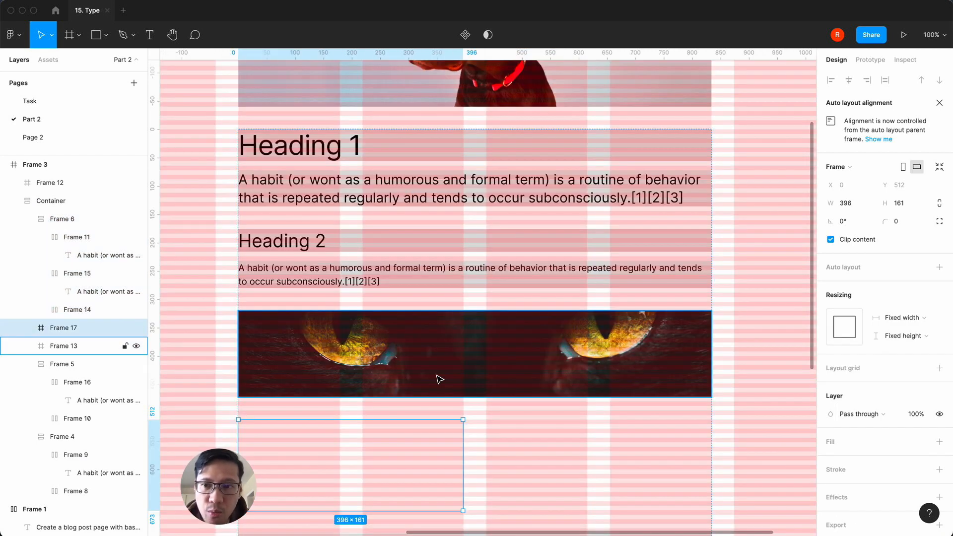
pyautogui.scroll(-6, 438, 379)
pyautogui.hscroll(-1, 439, 379)
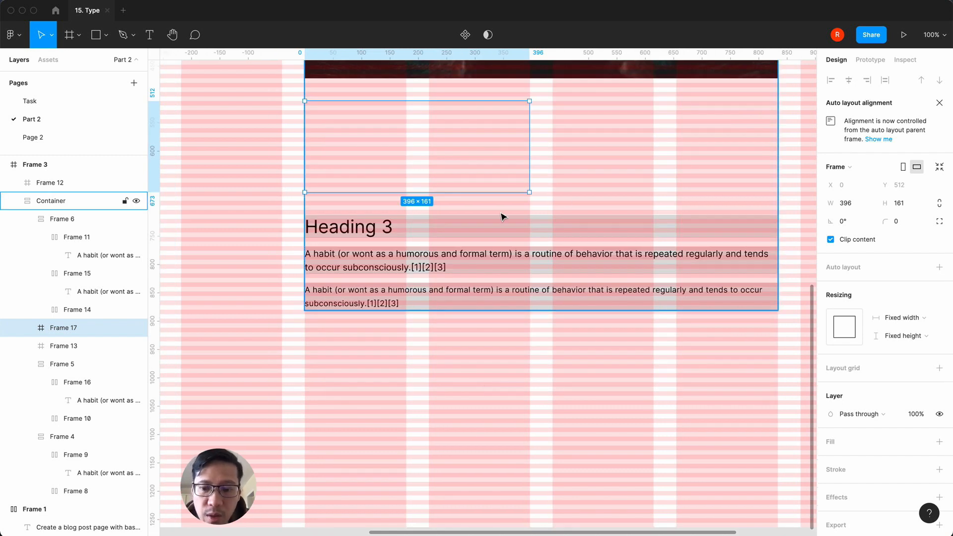
pyautogui.hotkey('ctrl', '=')
pyautogui.scroll(3, 502, 216)
pyautogui.moveTo(544, 232); pyautogui.dragTo(544, 232)
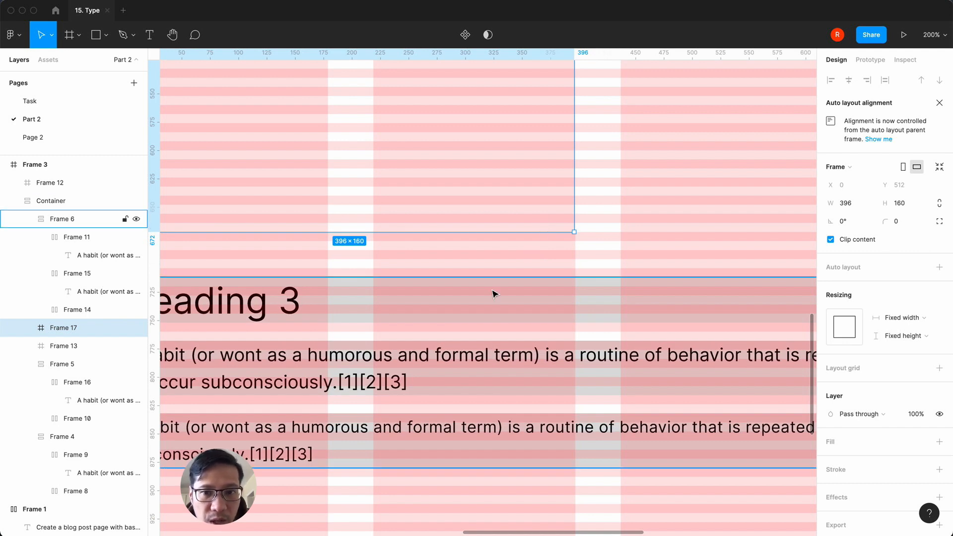
# Stretch the empty frame above Heading 3 to a height of about 274 and duplicate it.
pyautogui.press('-')
pyautogui.press('-')
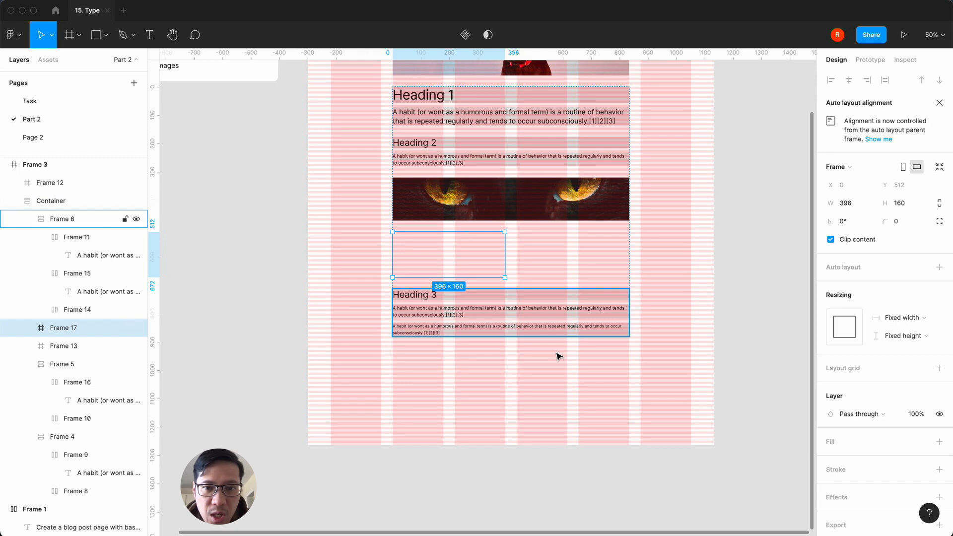
pyautogui.moveTo(470, 277); pyautogui.dragTo(468, 311)
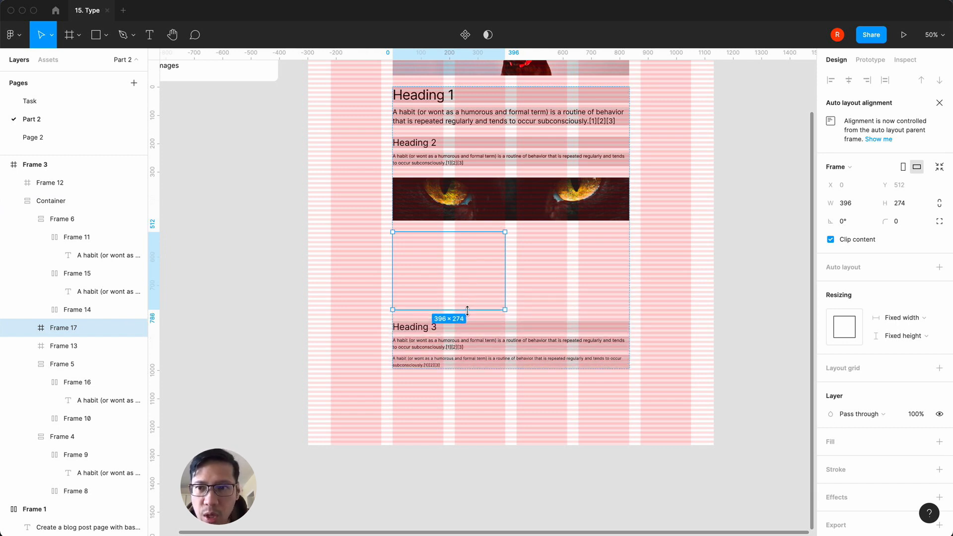
pyautogui.scroll(-1, 879, 453)
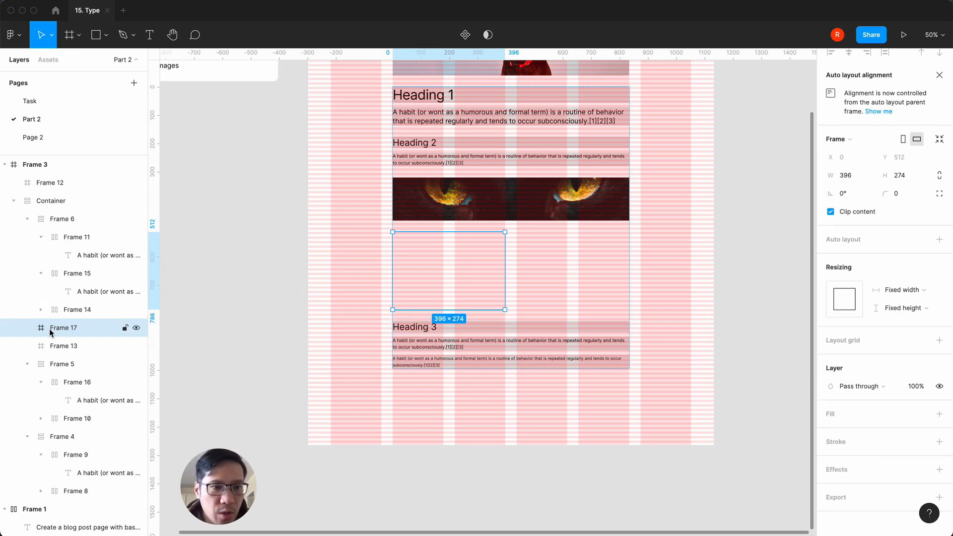
pyautogui.press('super+d')
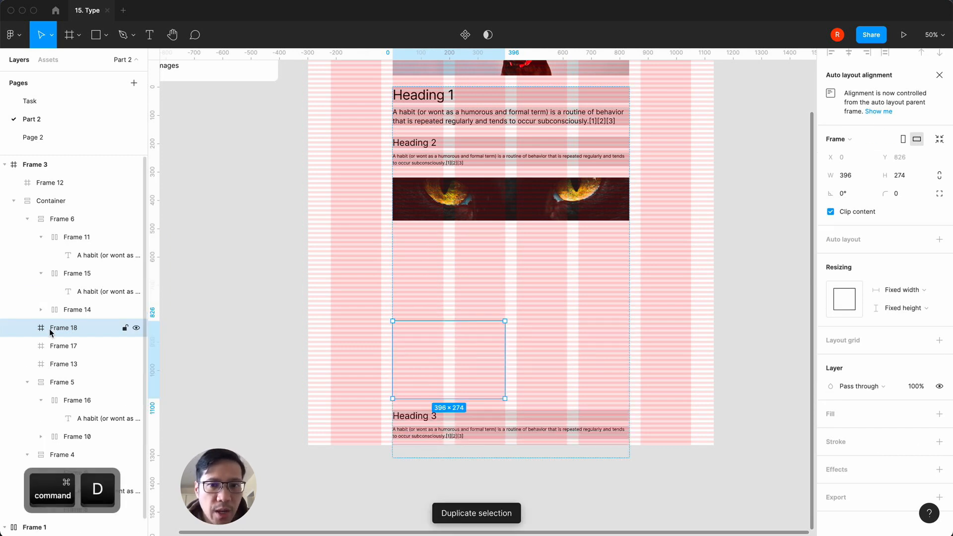
# Combine the two empty frames in a horizontal auto layout row and set the row's width to Fill container.
pyautogui.click(426, 270)
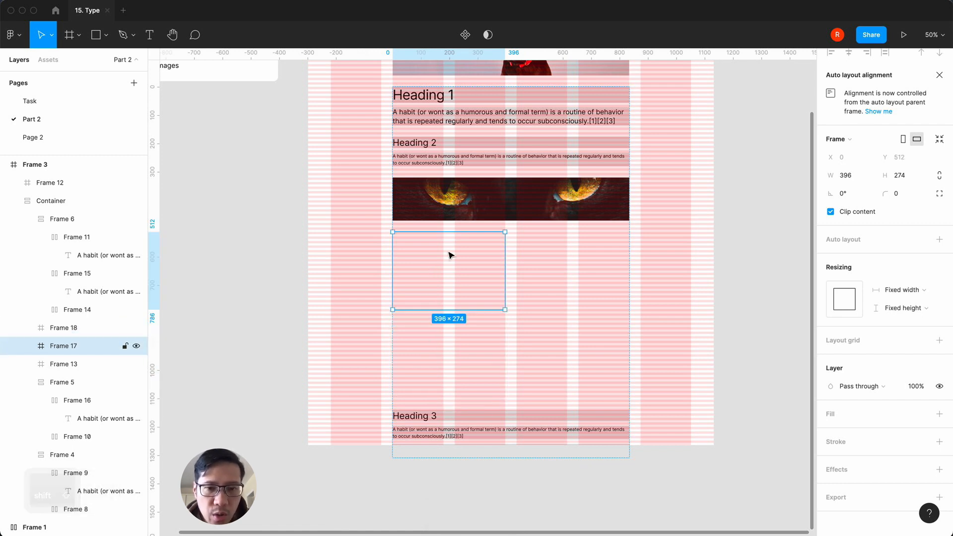
pyautogui.keyDown('shift'); pyautogui.click(444, 342); pyautogui.keyUp('shift')
pyautogui.hotkey('shift', 'a')
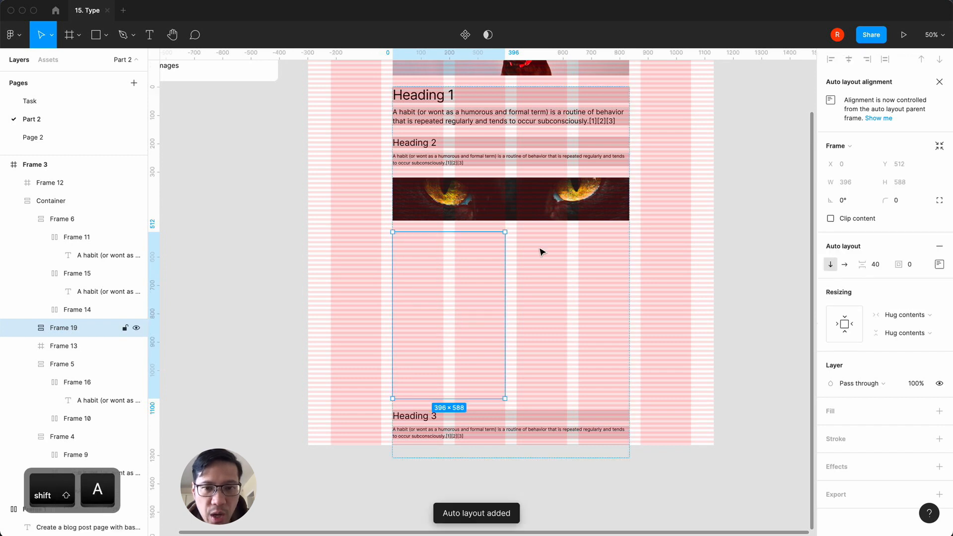
pyautogui.click(845, 265)
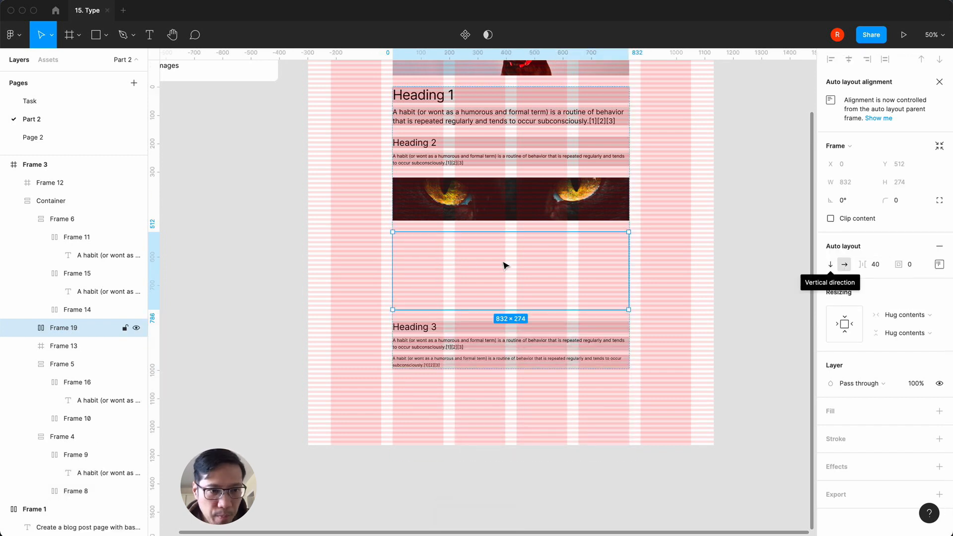
pyautogui.click(906, 314)
pyautogui.click(879, 329)
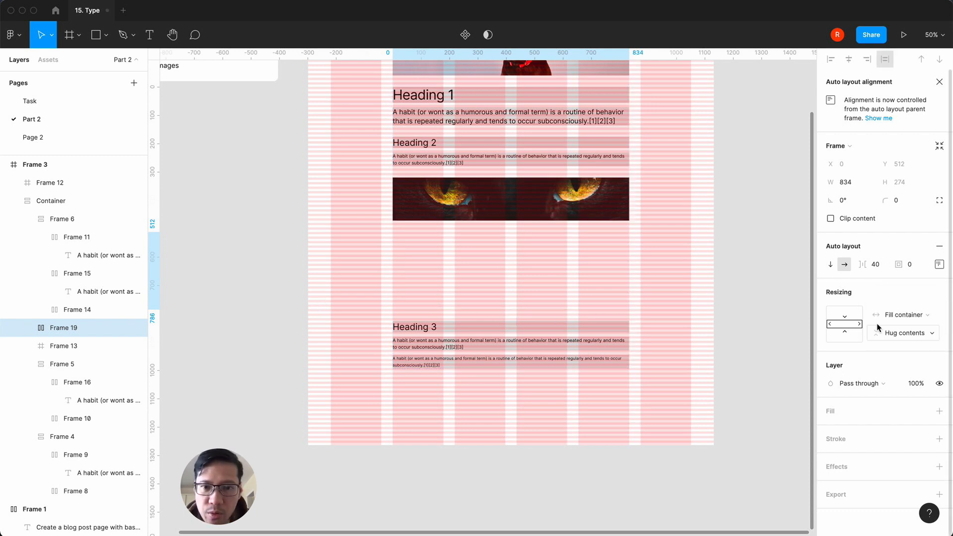
# Give the right-hand empty frame of the new row an image fill using the owl photo from the animals folder.
pyautogui.click(27, 328)
pyautogui.click(144, 344)
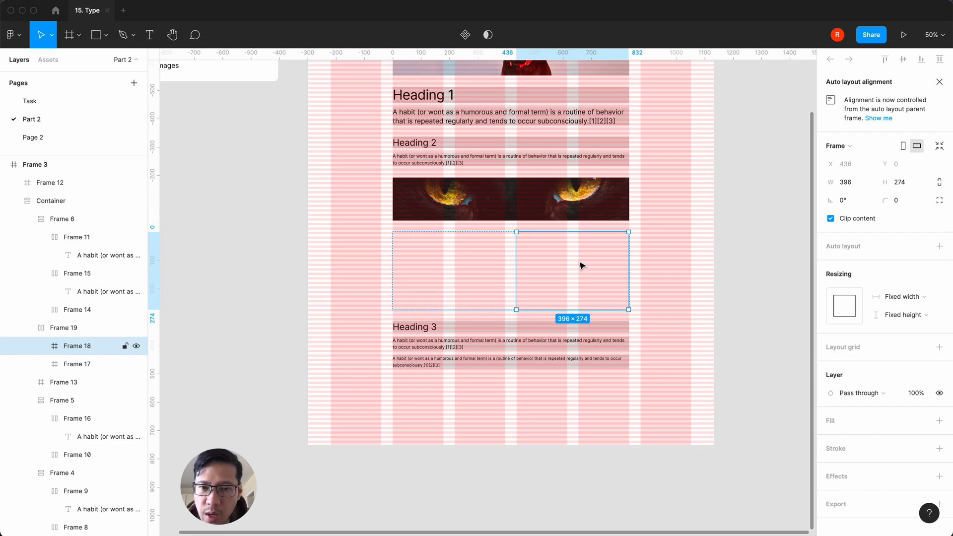
pyautogui.scroll(-1, 904, 397)
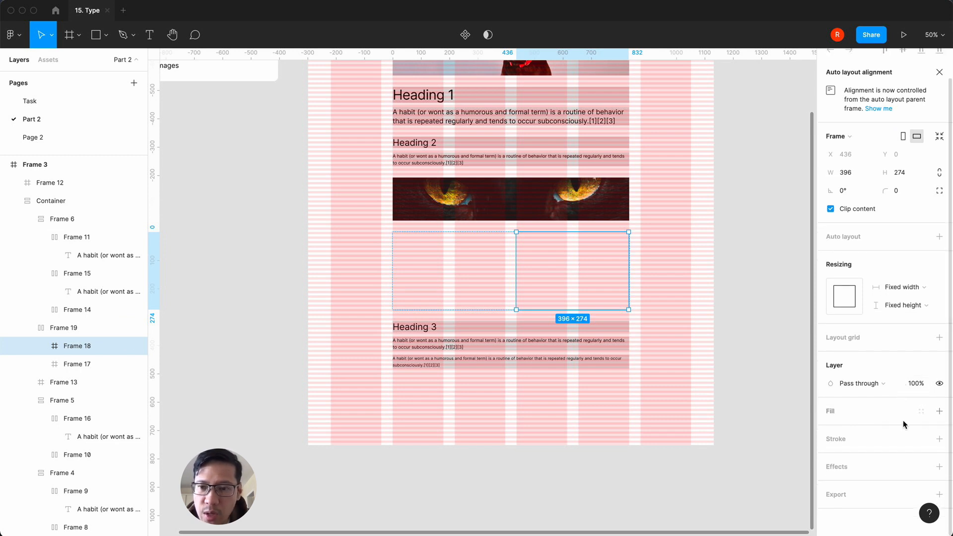
pyautogui.click(939, 412)
pyautogui.click(827, 431)
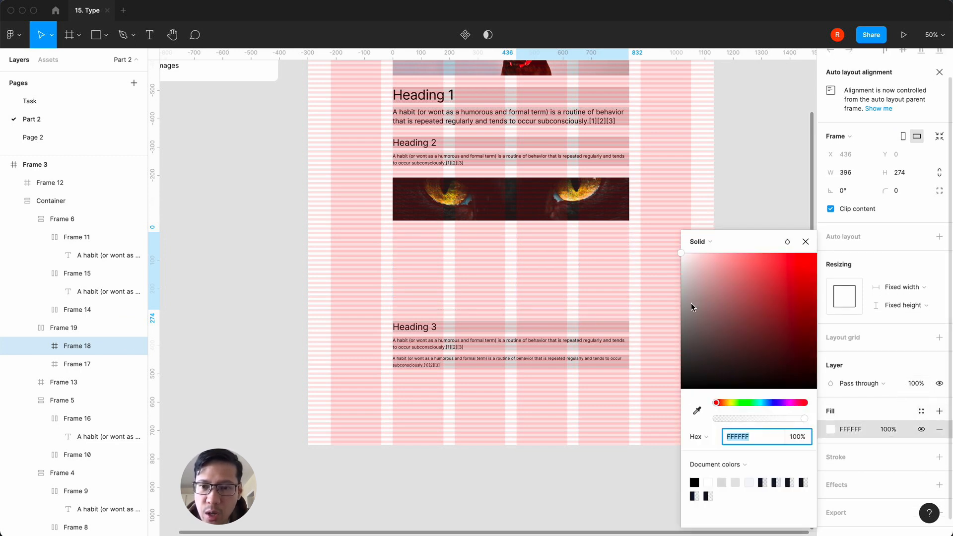
pyautogui.click(705, 243)
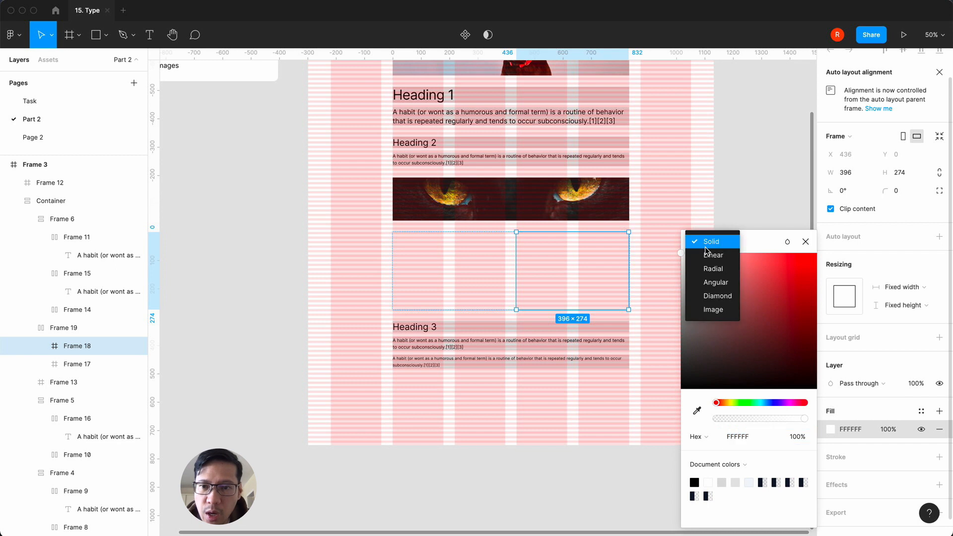
pyautogui.click(714, 310)
pyautogui.click(751, 329)
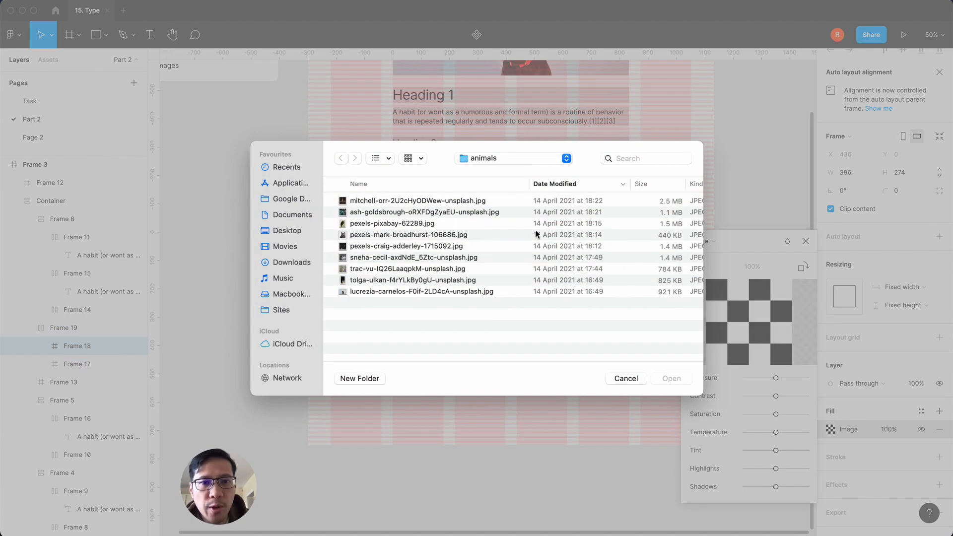
pyautogui.click(393, 236)
pyautogui.press('space')
pyautogui.press('space')
pyautogui.click(662, 380)
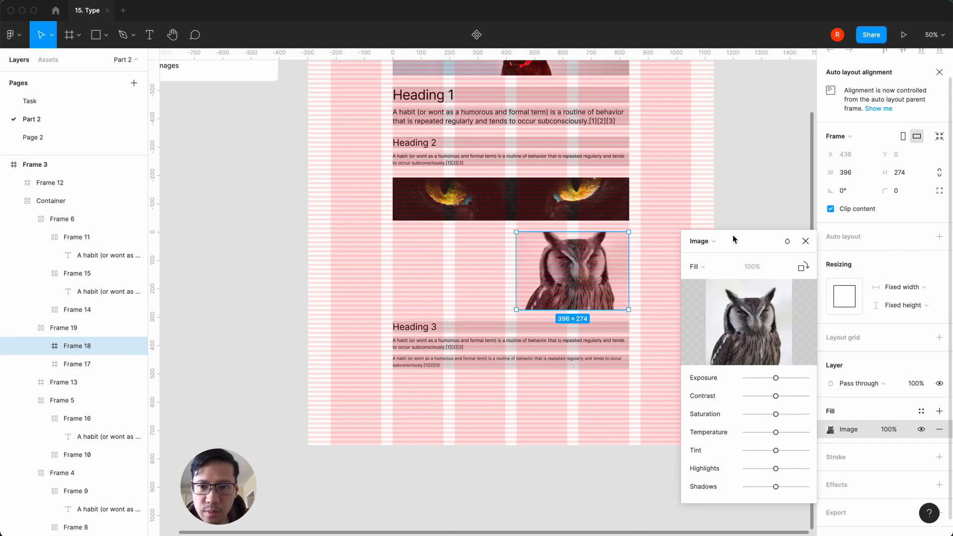
pyautogui.click(805, 241)
# Add a fill to the empty frame beside the owl and change its type to Image.
pyautogui.click(474, 255)
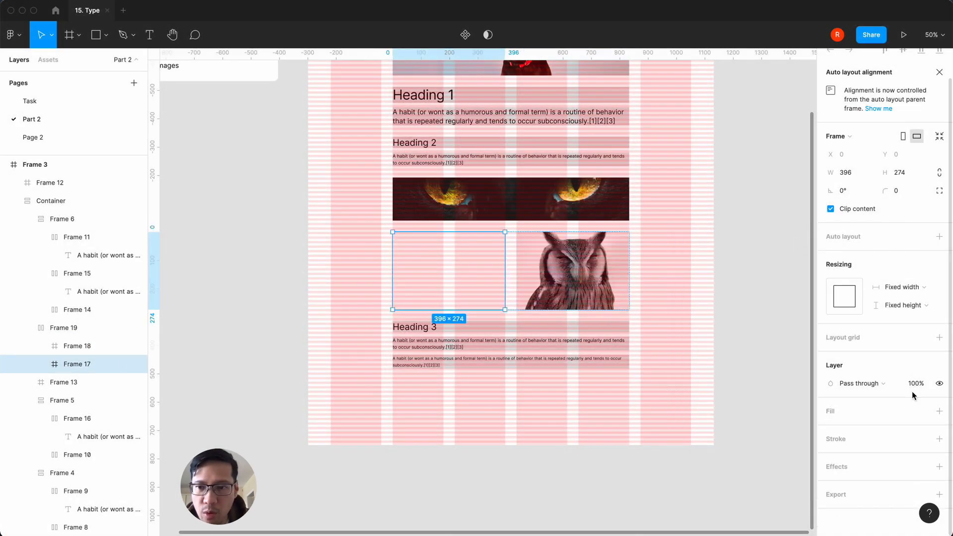
pyautogui.click(942, 412)
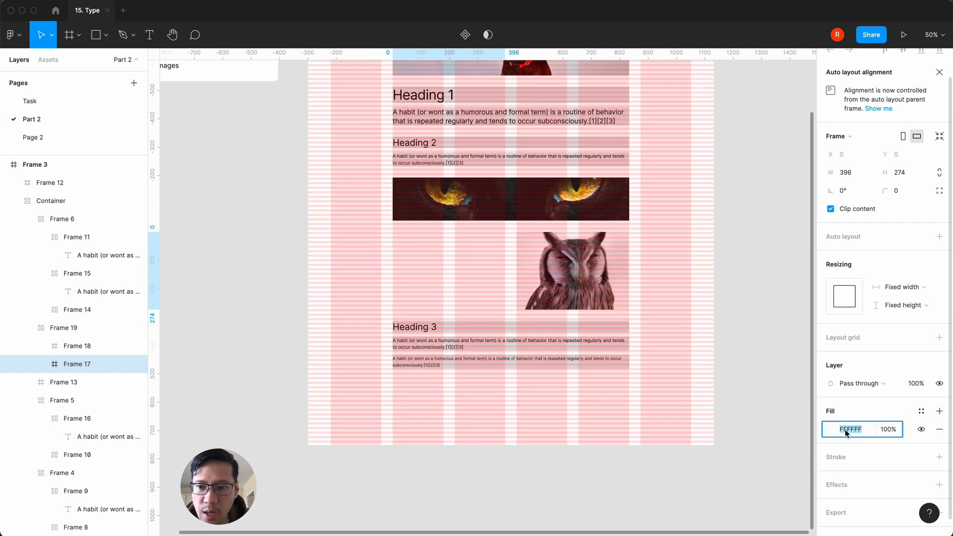
pyautogui.click(831, 430)
pyautogui.click(706, 242)
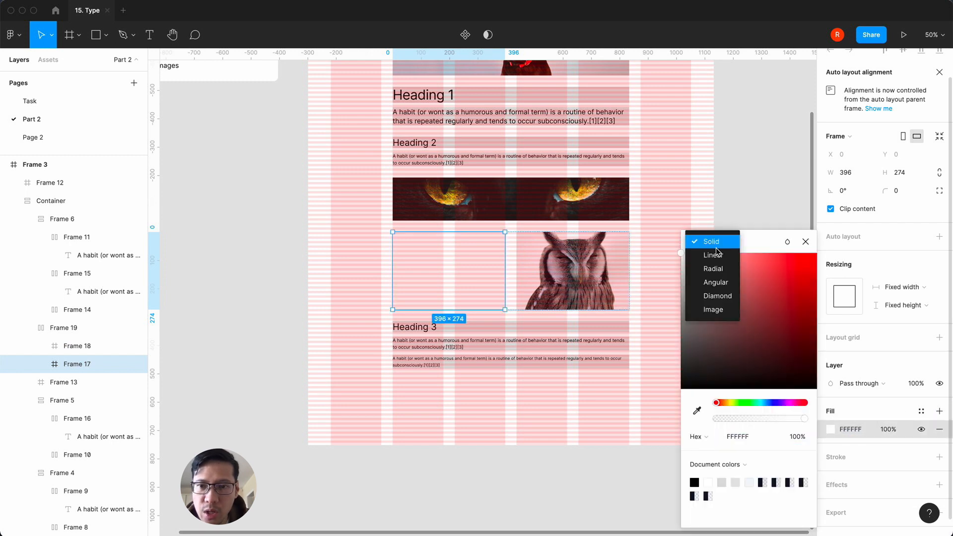
pyautogui.click(724, 310)
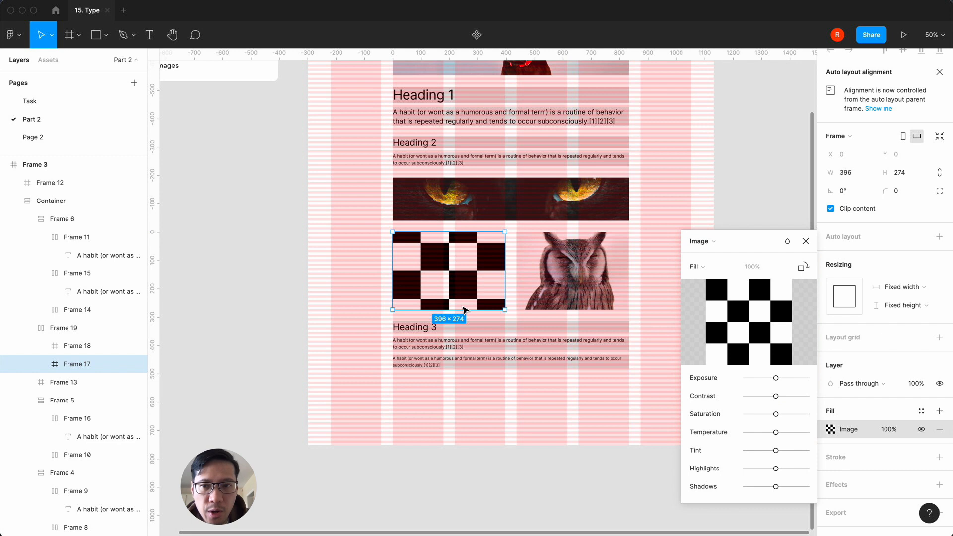
# Preview photos in the animals folder and use the black-and-white cat photo as the fill of the frame beside the owl.
pyautogui.click(748, 323)
pyautogui.click(397, 292)
pyautogui.press('space')
pyautogui.press('space')
pyautogui.click(392, 281)
pyautogui.press('space')
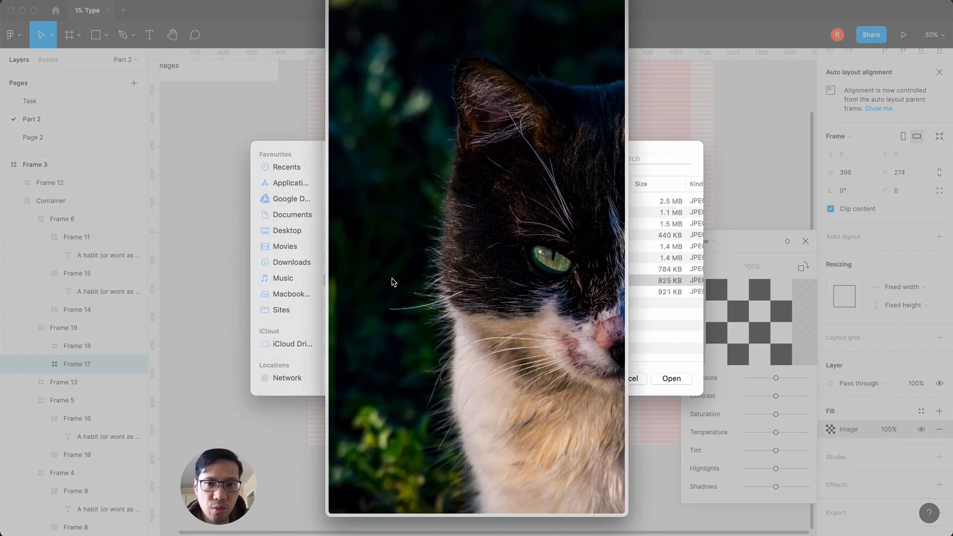
pyautogui.press('space')
pyautogui.click(672, 379)
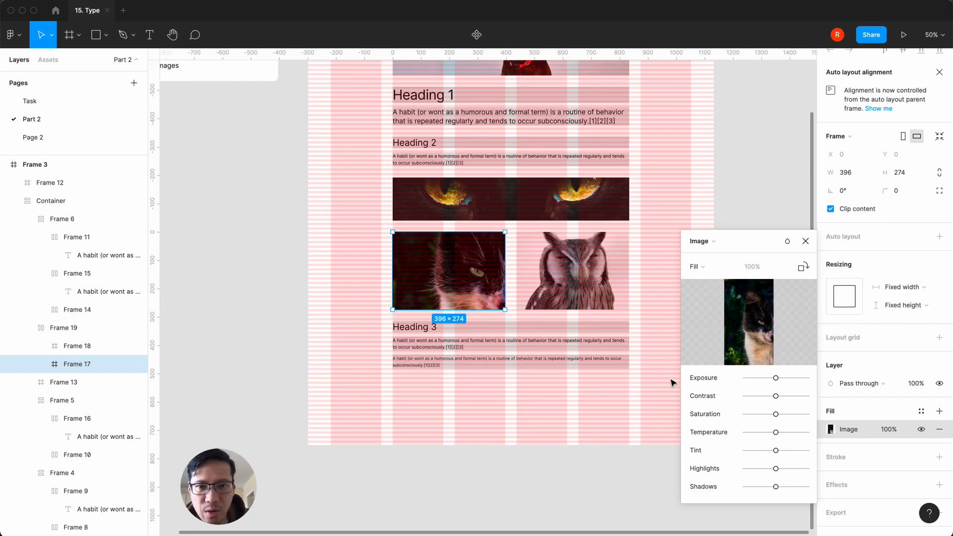
# Replace the cat photo beside the owl with the chameleon photo pexels-pixabay-62289.jpg.
pyautogui.click(748, 322)
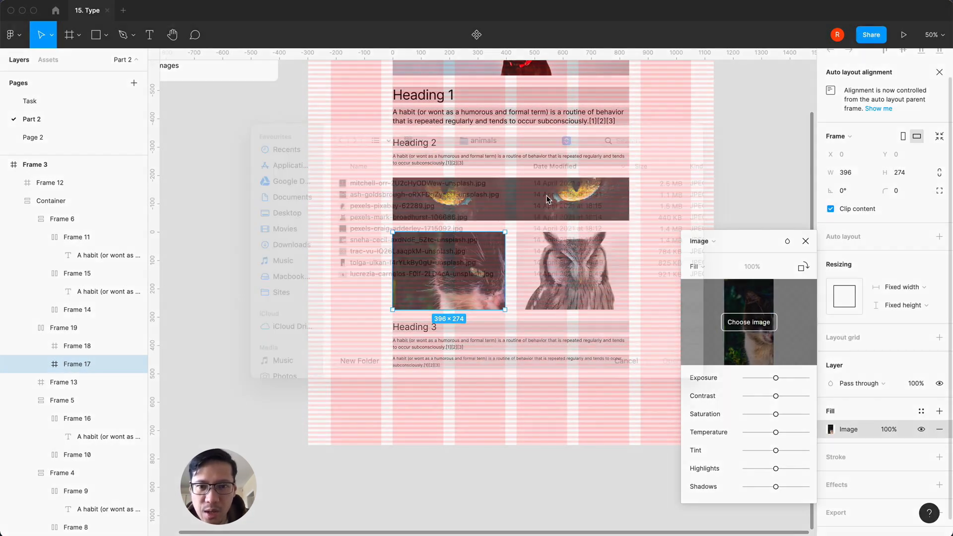
pyautogui.click(391, 222)
pyautogui.press('space')
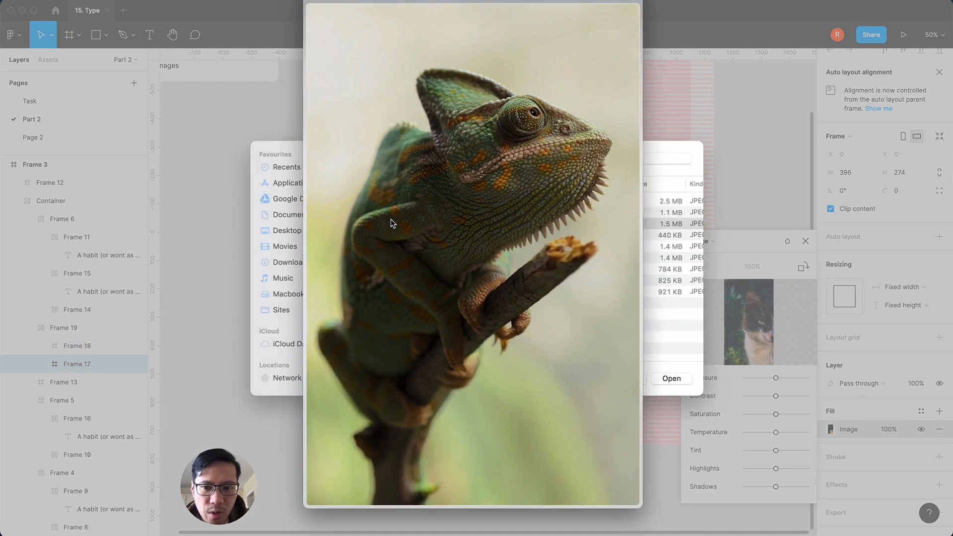
pyautogui.press('space')
pyautogui.click(671, 379)
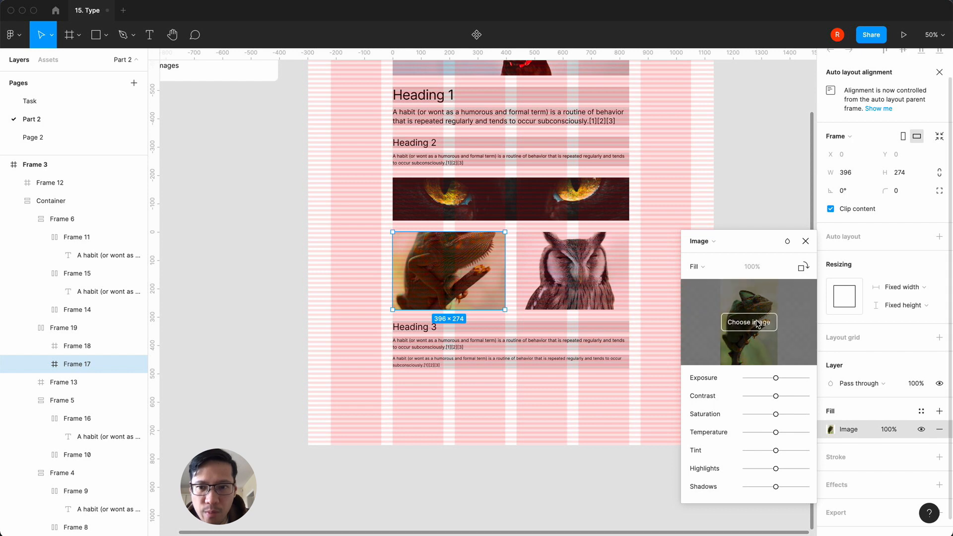
# Replace the chameleon image beside the owl with the pigeon photo from the animals folder.
pyautogui.click(750, 322)
pyautogui.click(361, 236)
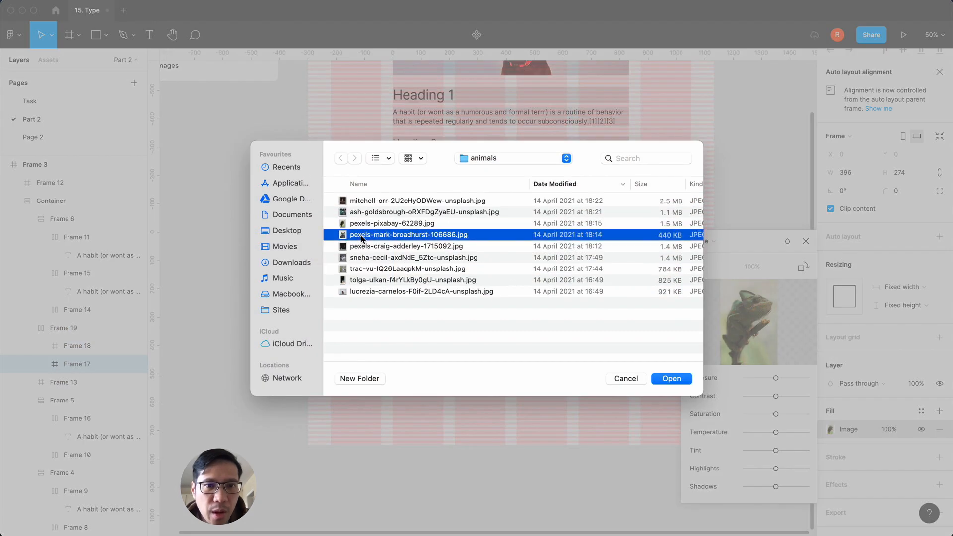
pyautogui.click(363, 247)
pyautogui.click(362, 258)
pyautogui.press('space')
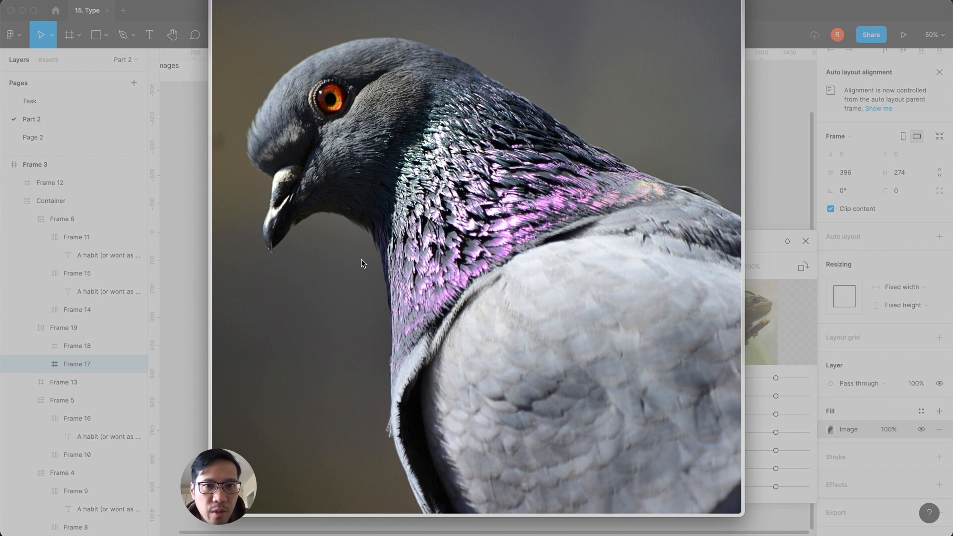
pyautogui.press('space')
pyautogui.click(665, 375)
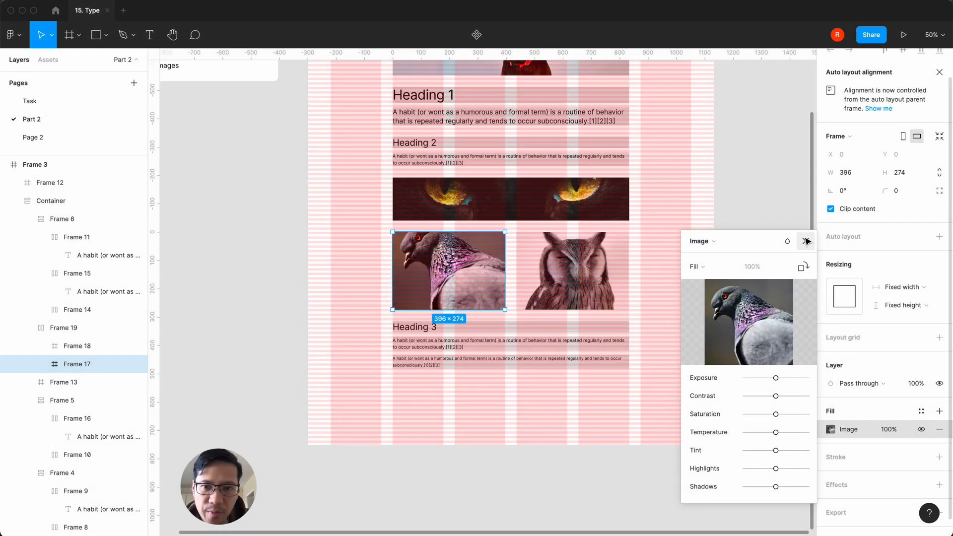
pyautogui.click(757, 245)
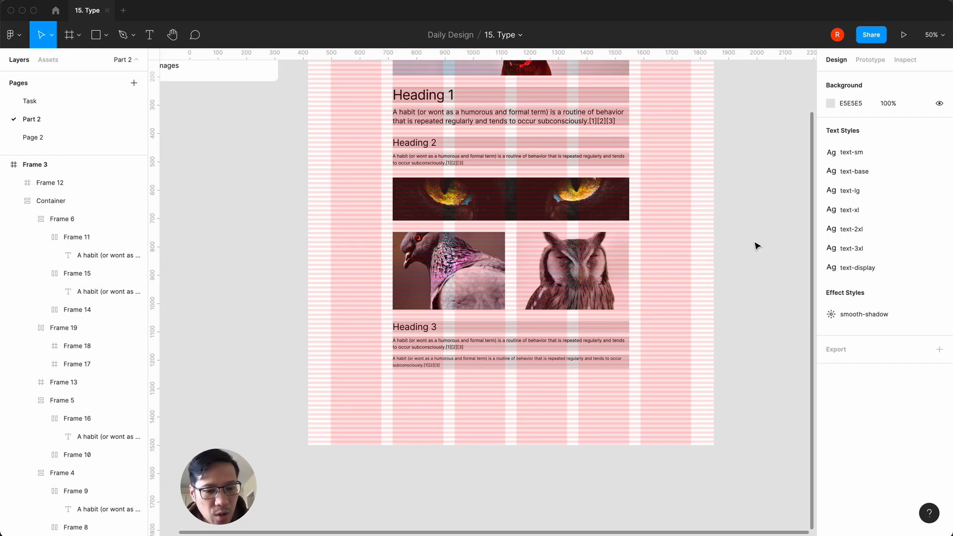
# Move the row holding the pigeon and owl images below the Heading 3 text block in the Container.
pyautogui.scroll(5, 713, 283)
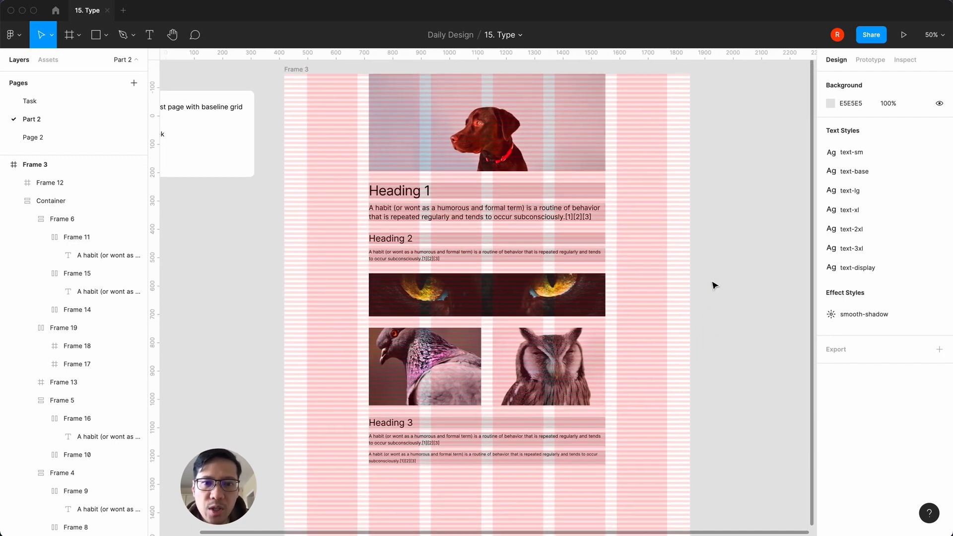
pyautogui.keyDown('super'); pyautogui.click(568, 390); pyautogui.keyUp('super')
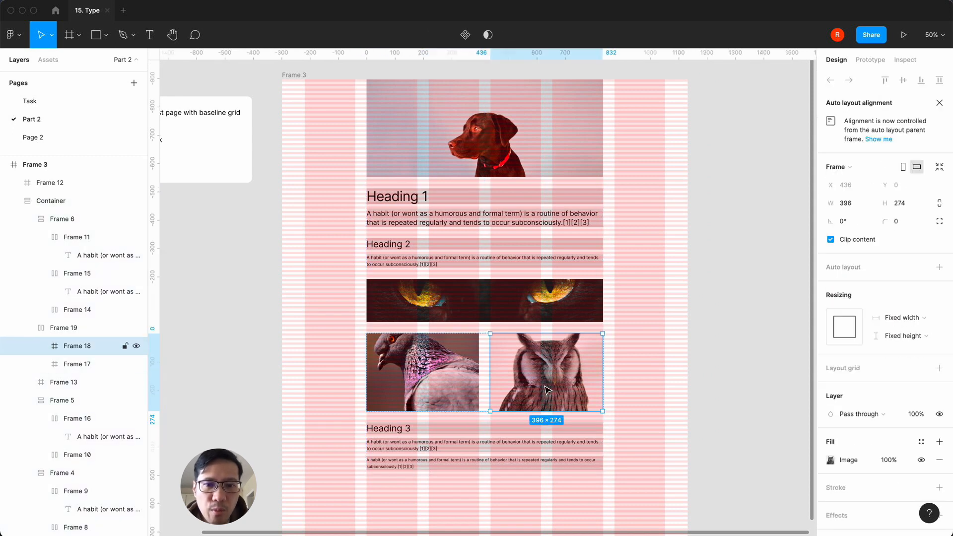
pyautogui.click(72, 364)
pyautogui.click(68, 328)
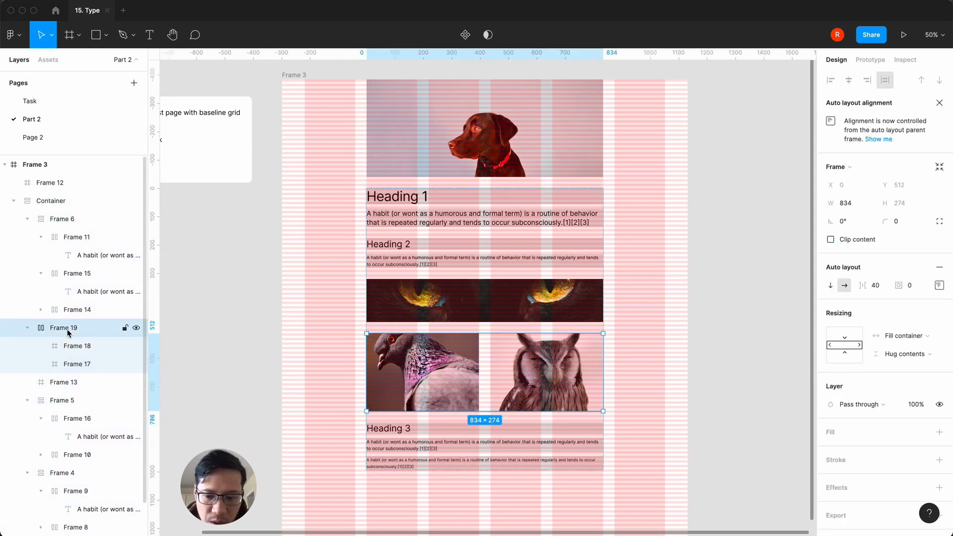
pyautogui.press('Down')
pyautogui.click(221, 384)
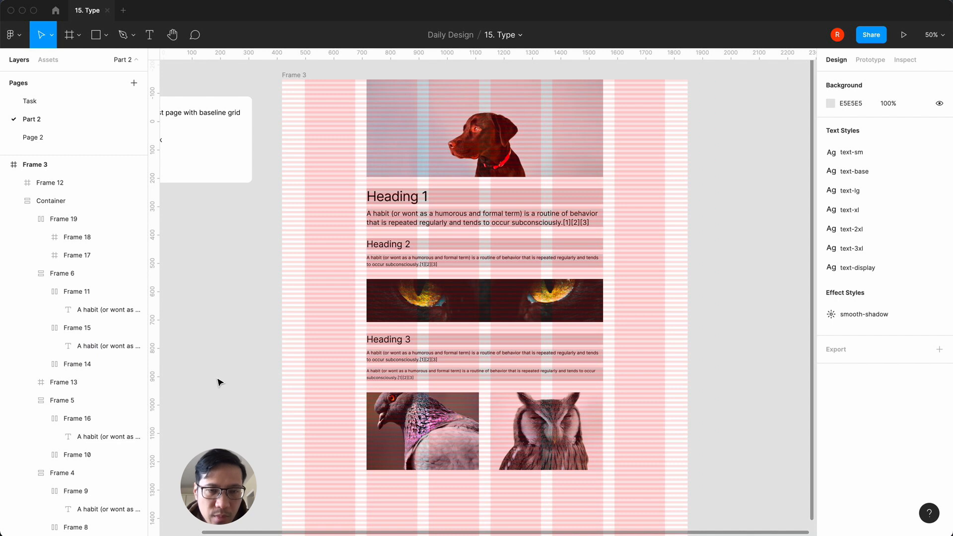
# Narrow Frame 3 to a width of about 1166 to test how the image row adapts, and undo the resize.
pyautogui.click(294, 75)
pyautogui.moveTo(688, 229); pyautogui.dragTo(614, 229)
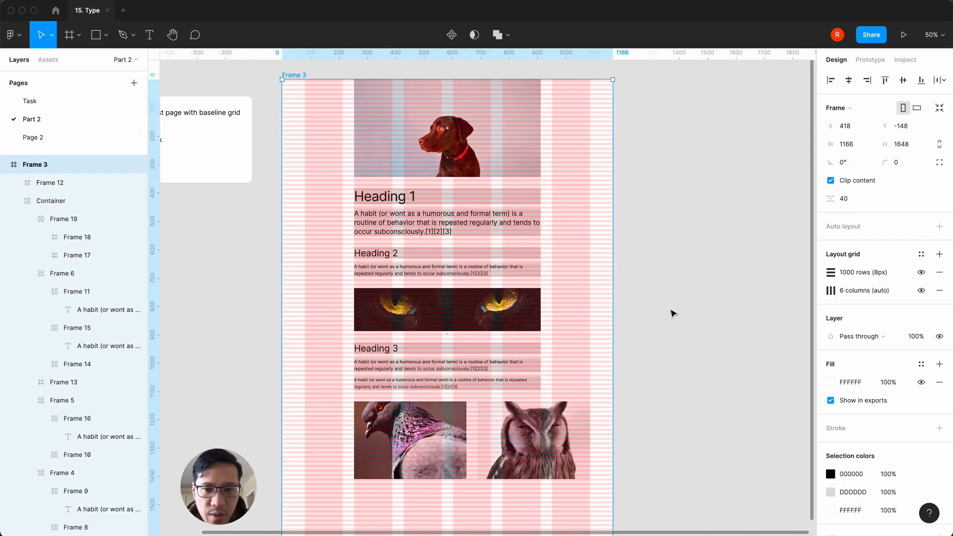
pyautogui.press('super+z')
pyautogui.press('super+z')
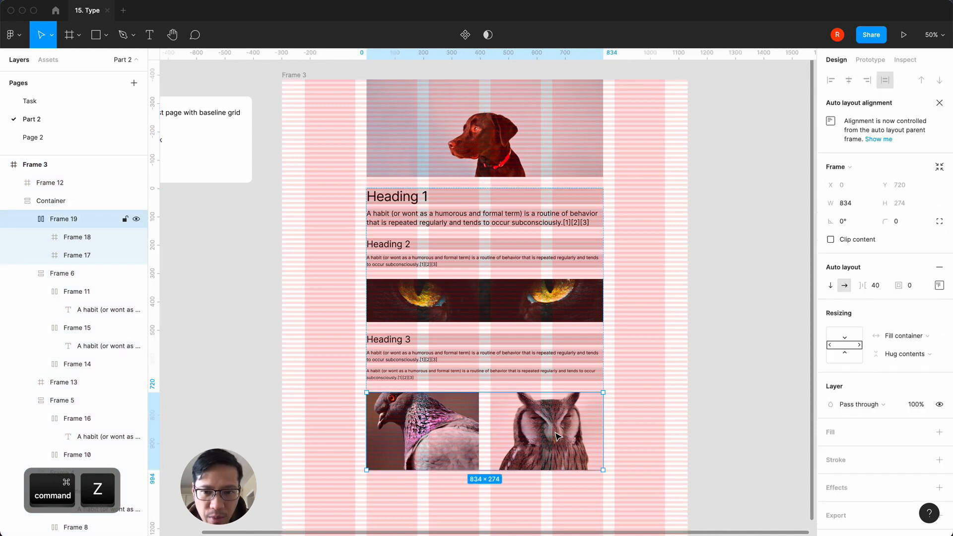
# Set the horizontal resizing of both the pigeon and owl image frames to Fill container.
pyautogui.click(453, 427)
pyautogui.click(908, 323)
pyautogui.click(898, 331)
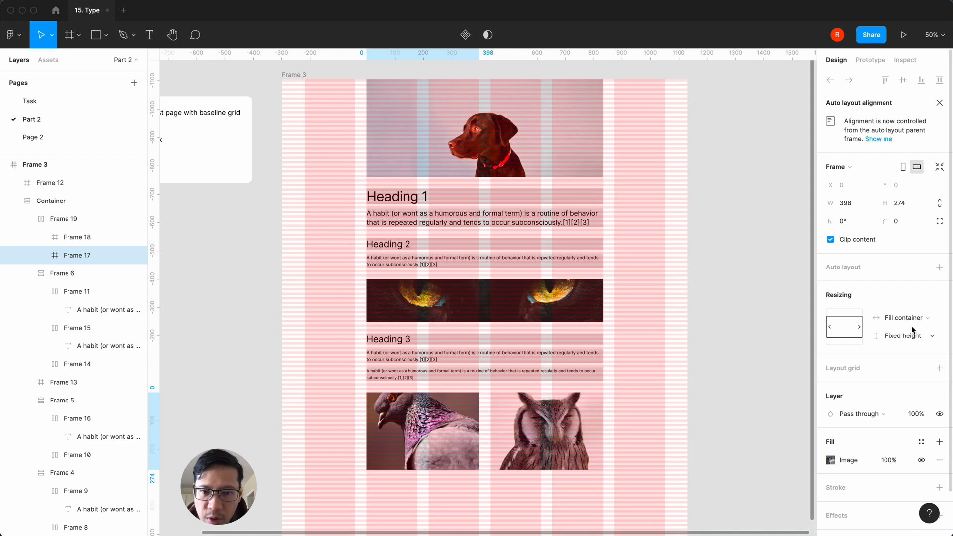
pyautogui.click(573, 412)
pyautogui.click(882, 318)
pyautogui.click(896, 332)
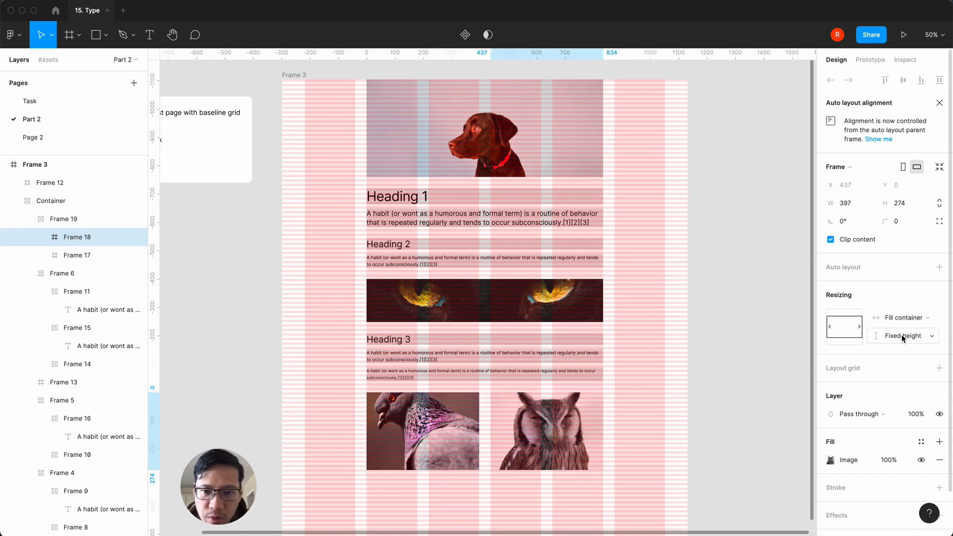
# Test how the page adapts by narrowing Frame 3 to a width of 1390 and widening it to 1420.
pyautogui.click(721, 409)
pyautogui.hotkey('shift', '0')
pyautogui.scroll(-10, 722, 410)
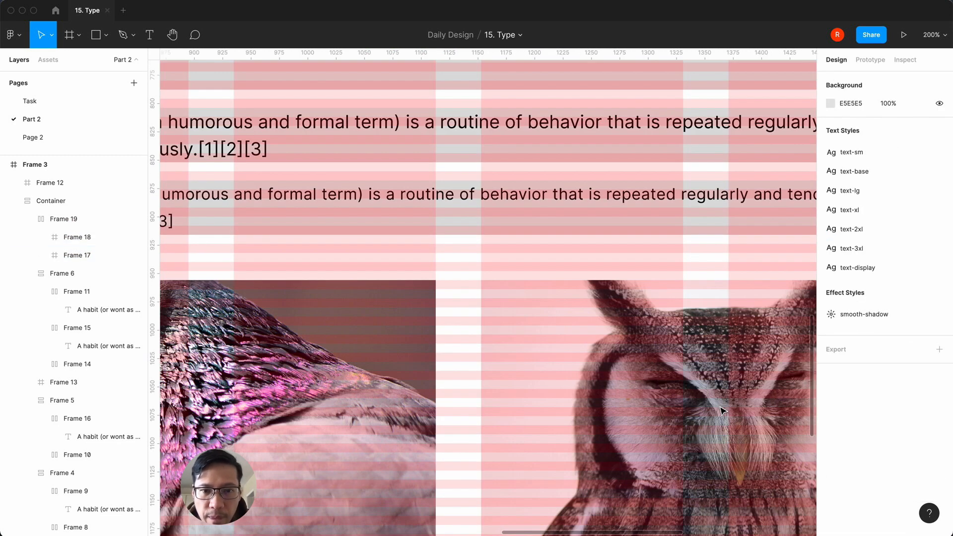
pyautogui.hscroll(5, 720, 410)
pyautogui.hotkey('shift', '1')
pyautogui.click(513, 325)
pyautogui.click(367, 128)
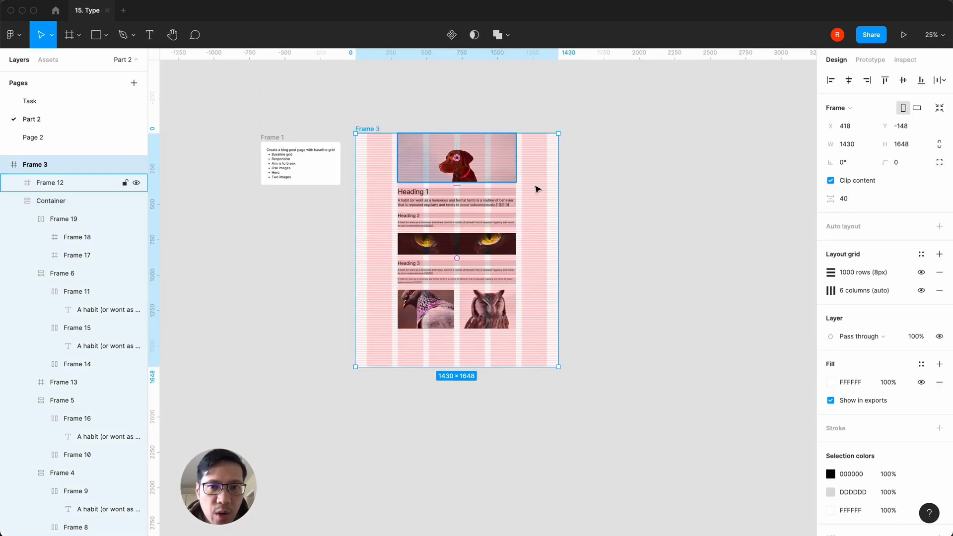
pyautogui.moveTo(558, 188)
pyautogui.mouseDown()
pyautogui.moveTo(525, 188)
pyautogui.moveTo(551, 188)
pyautogui.mouseUp()
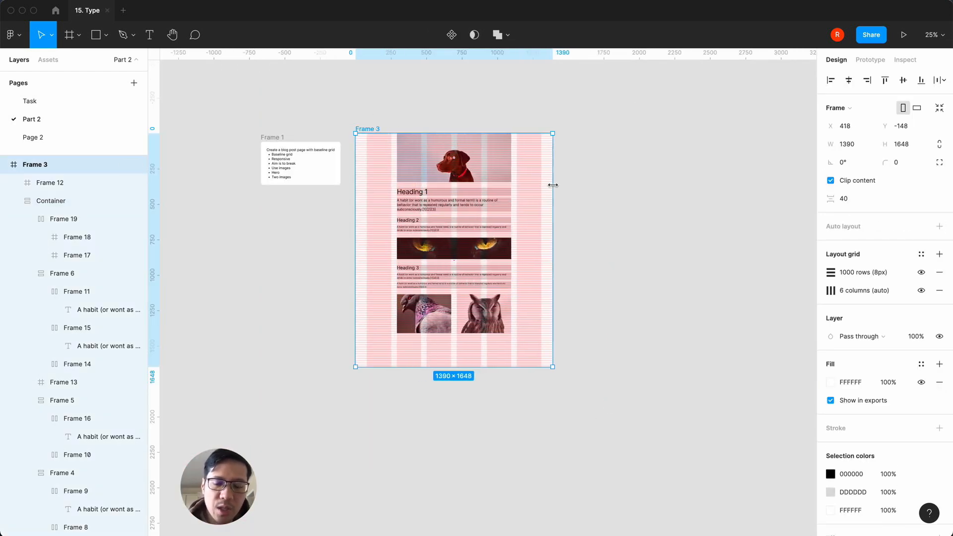
pyautogui.hotkey('shift', '0')
pyautogui.press('-')
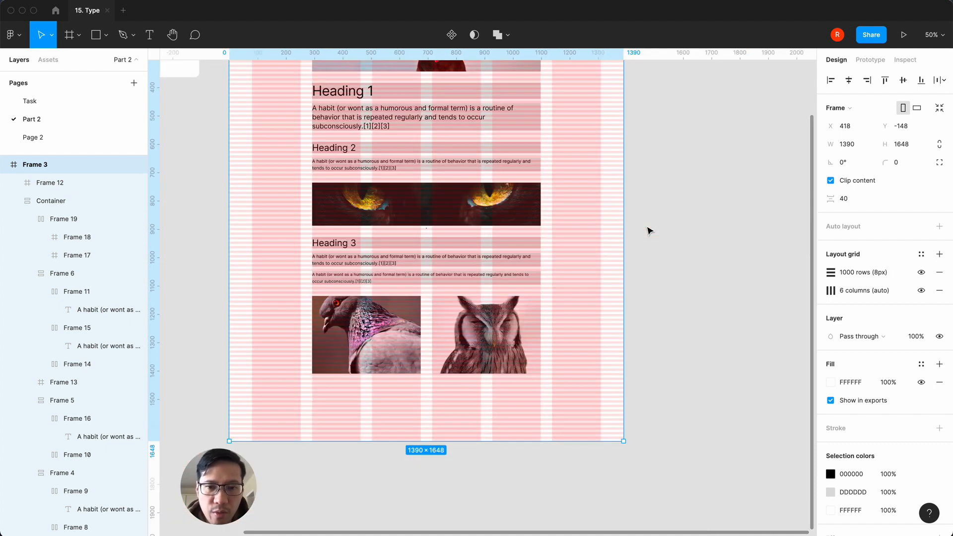
pyautogui.moveTo(630, 243)
pyautogui.mouseDown()
pyautogui.moveTo(500, 241)
pyautogui.moveTo(632, 236)
pyautogui.mouseUp()
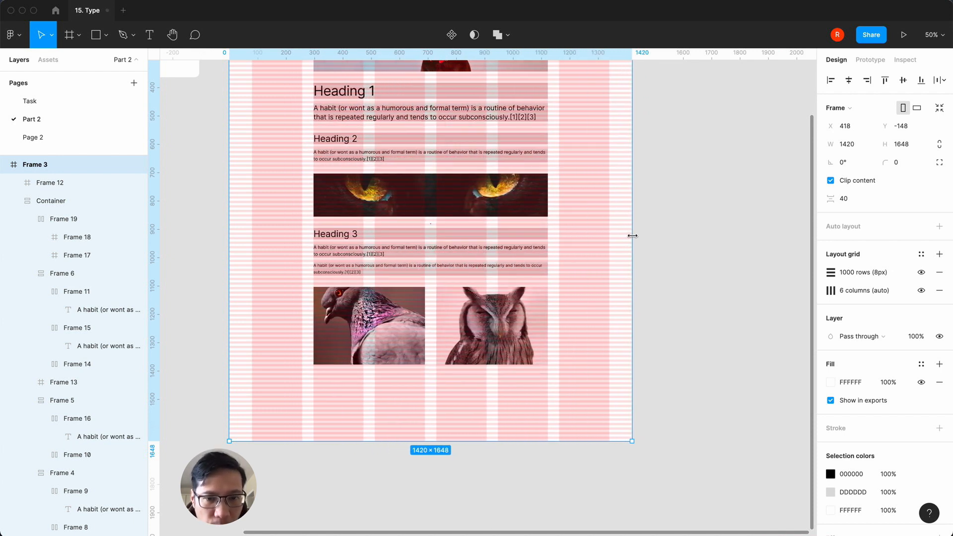
# Deselect Frame 3 and hide the layout grids.
pyautogui.scroll(2, 565, 323)
pyautogui.scroll(2, 563, 321)
pyautogui.click(661, 288)
pyautogui.press('-')
pyautogui.press('+')
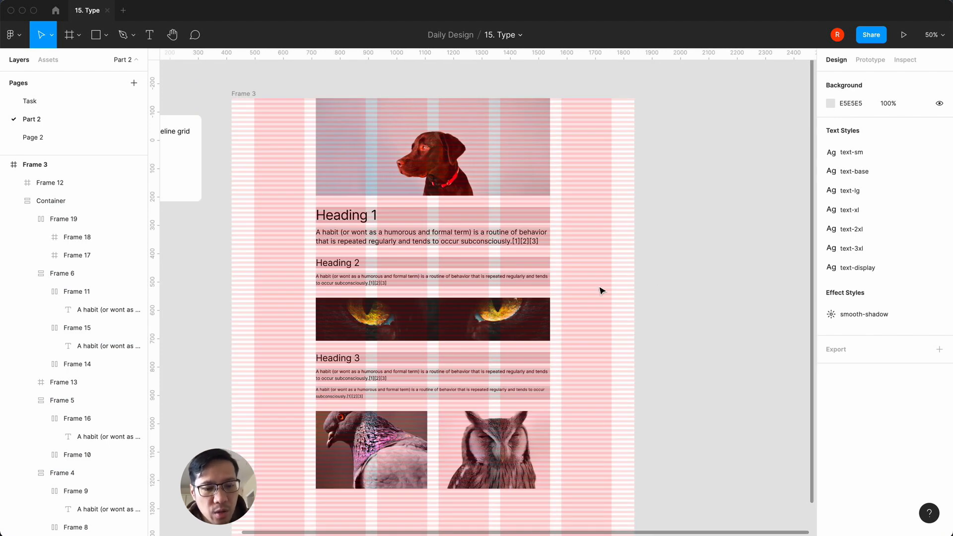
pyautogui.hotkey('ctrl', 'g')
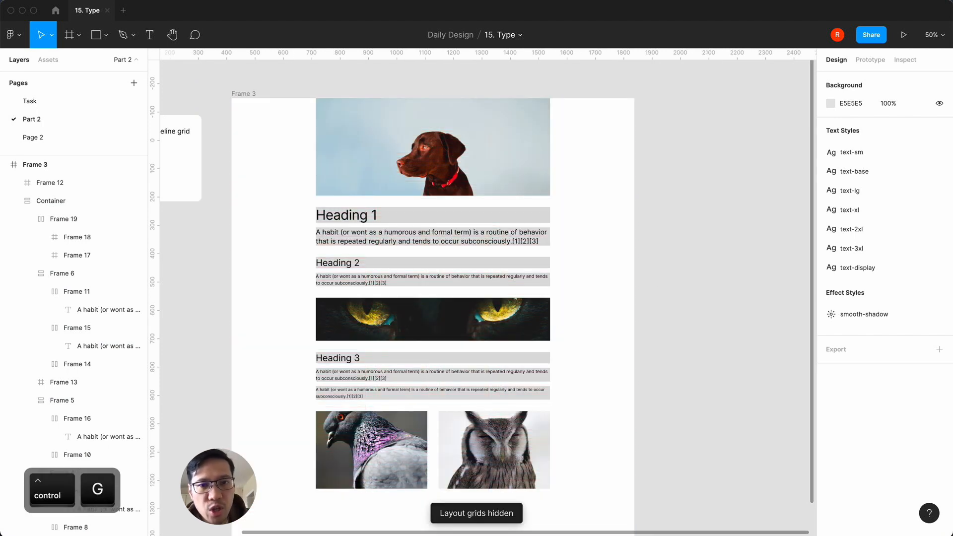
# Examine the page without its grids, checking the Heading 1 frame, the pigeon image and the overall layout against the task brief.
pyautogui.click(505, 215)
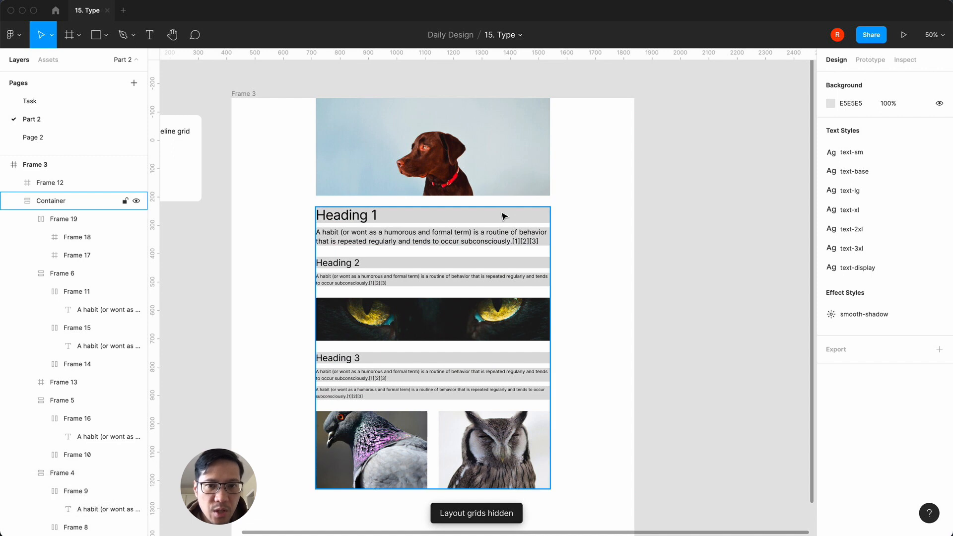
pyautogui.doubleClick(503, 220)
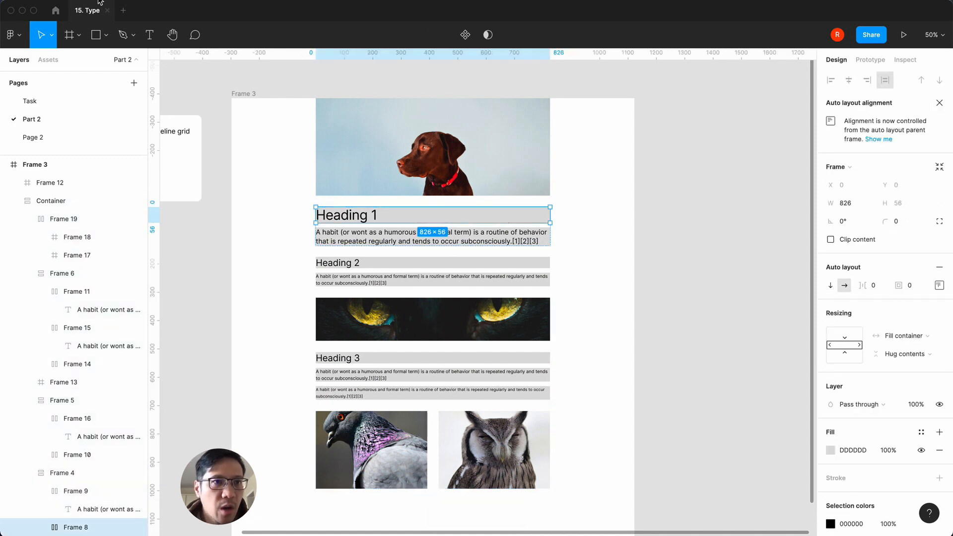
pyautogui.click(284, 215)
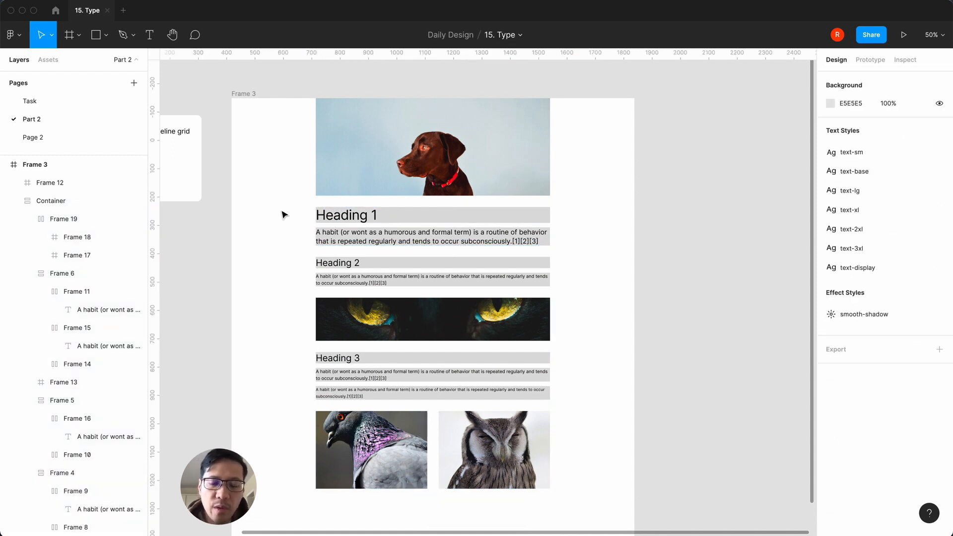
pyautogui.press('-')
pyautogui.press('+')
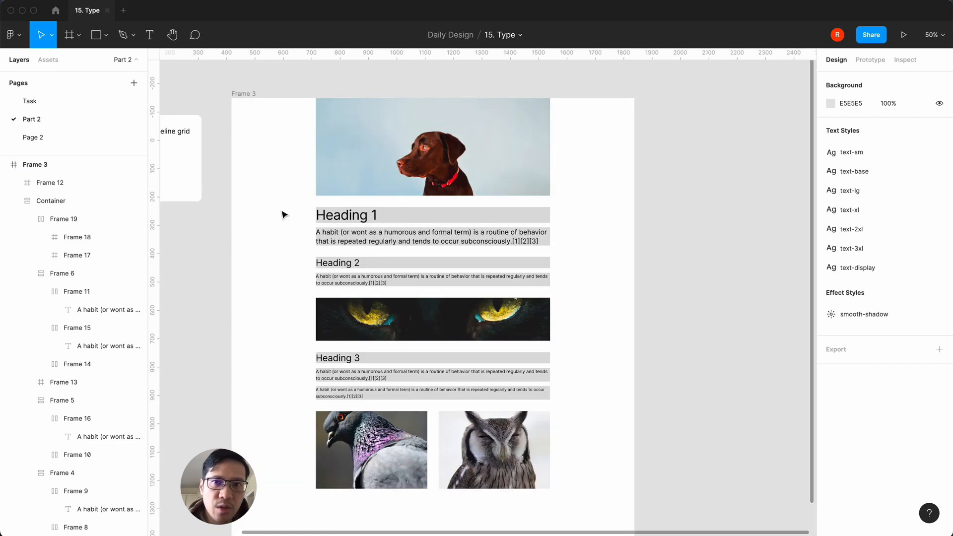
pyautogui.press('-')
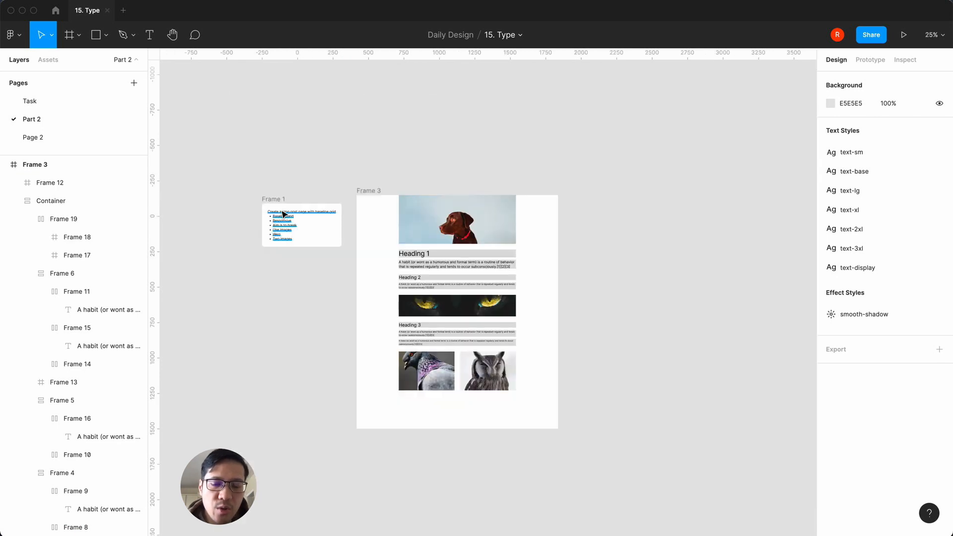
pyautogui.press('+')
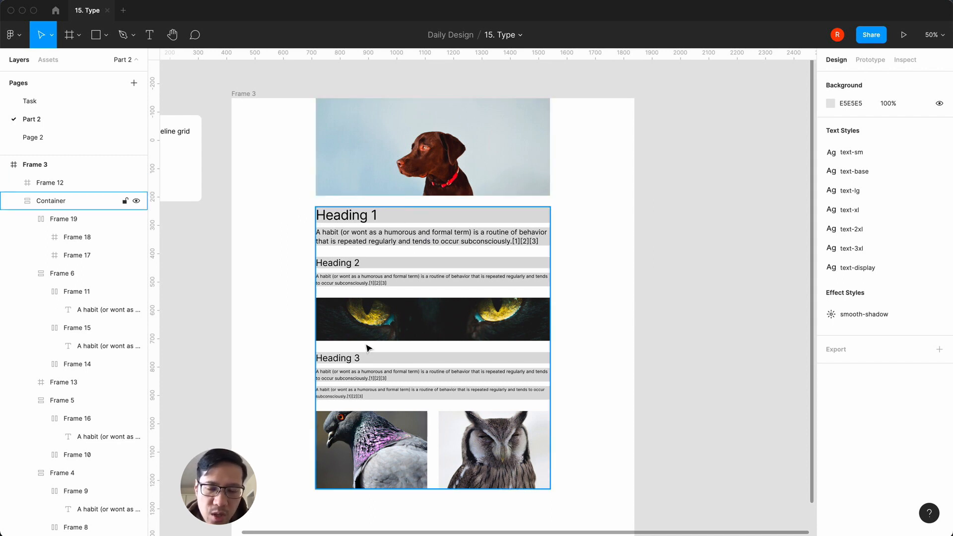
pyautogui.click(386, 445)
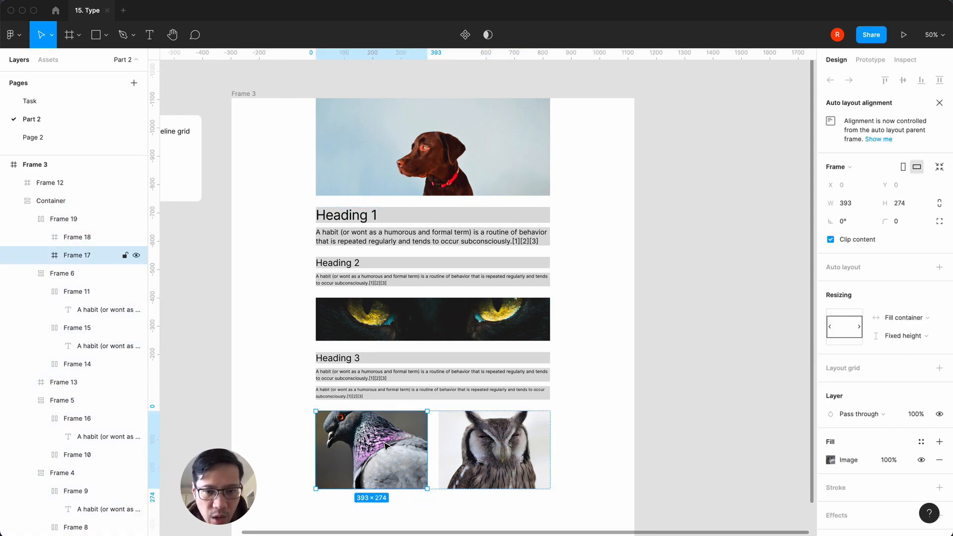
pyautogui.click(272, 297)
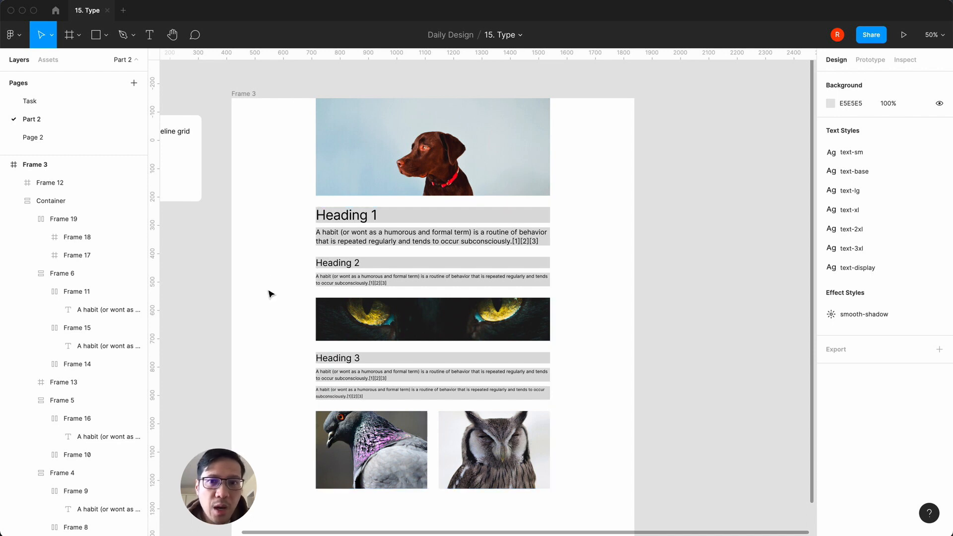
pyautogui.press('-')
pyautogui.press('+')
pyautogui.press('+')
pyautogui.press('-')
pyautogui.press('-')
pyautogui.press('+')
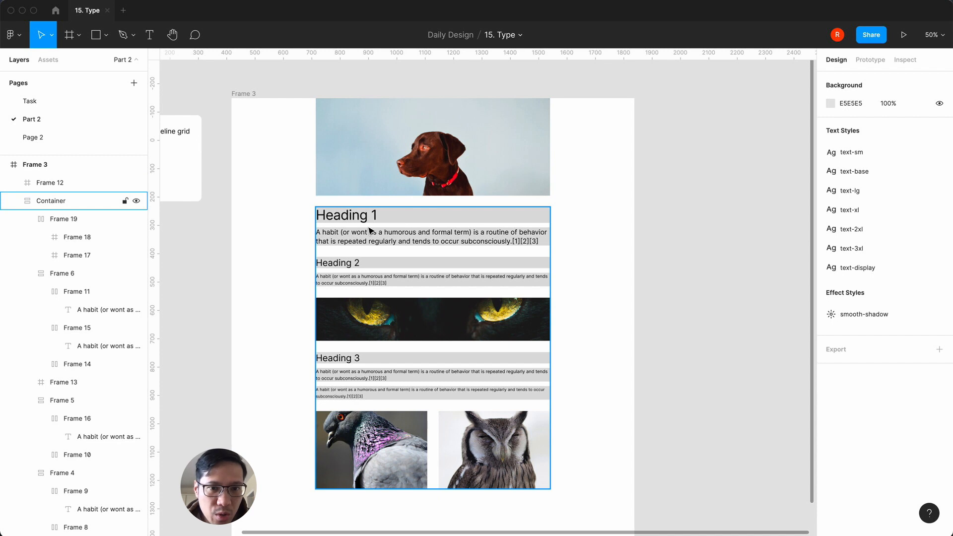
# Change the grey background color of the Heading 1, Heading 2 and Heading 3 text blocks to white, FFFFFF.
pyautogui.doubleClick(434, 220)
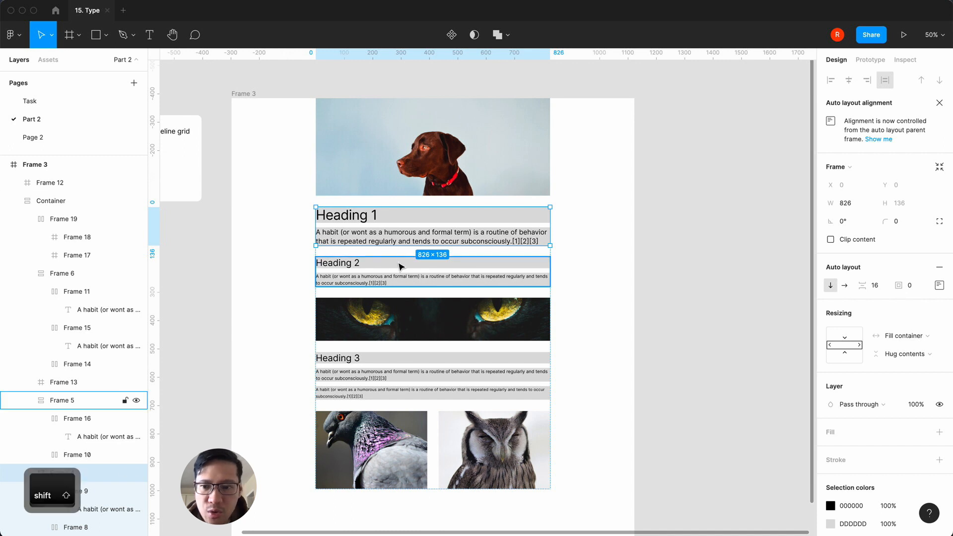
pyautogui.keyDown('shift'); pyautogui.click(400, 267); pyautogui.keyUp('shift')
pyautogui.scroll(-2, 395, 278)
pyautogui.keyDown('shift'); pyautogui.click(387, 313); pyautogui.keyUp('shift')
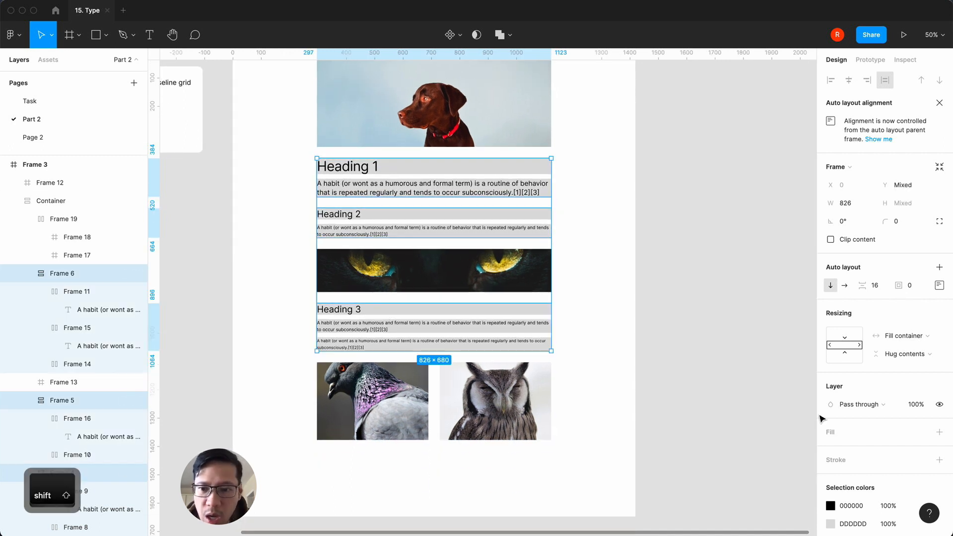
pyautogui.scroll(-2, 826, 437)
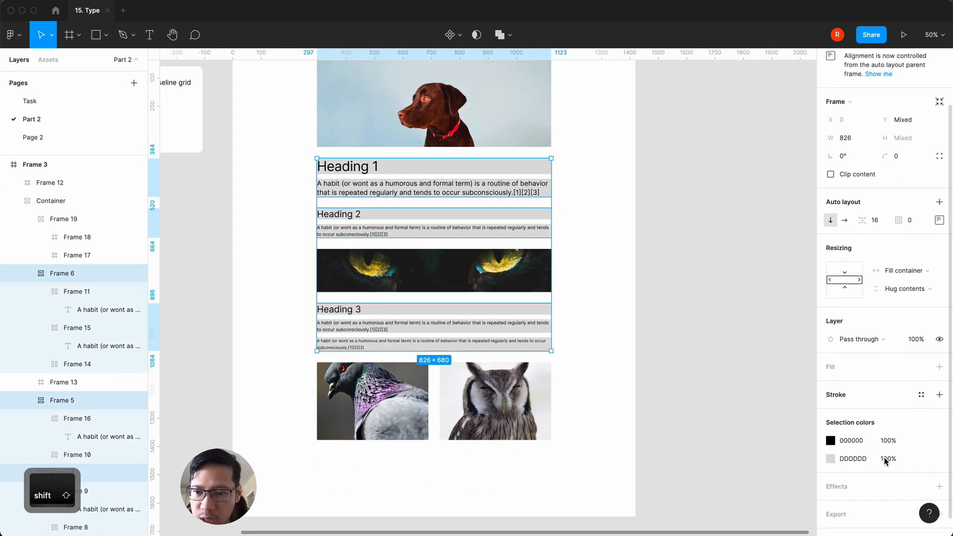
pyautogui.click(830, 457)
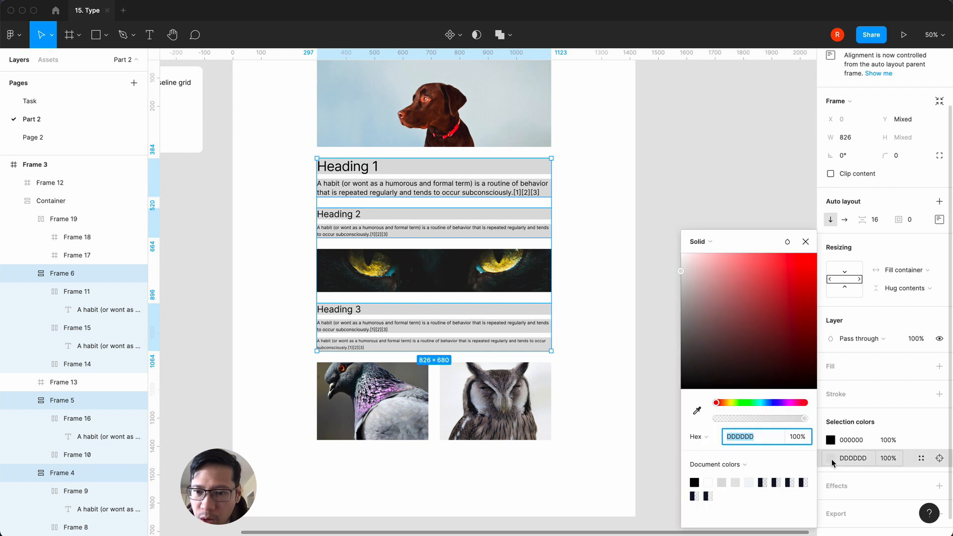
pyautogui.click(710, 481)
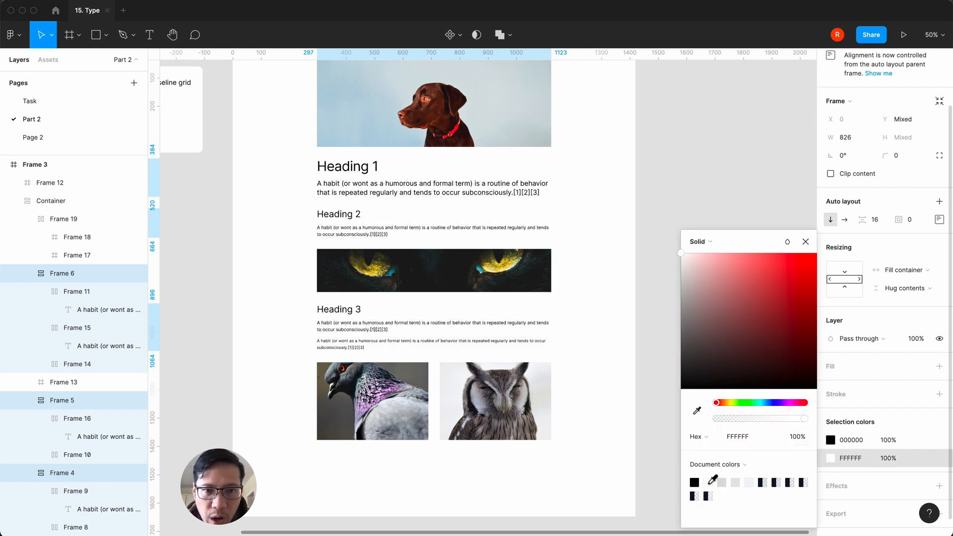
pyautogui.click(808, 241)
pyautogui.click(693, 292)
pyautogui.press('-')
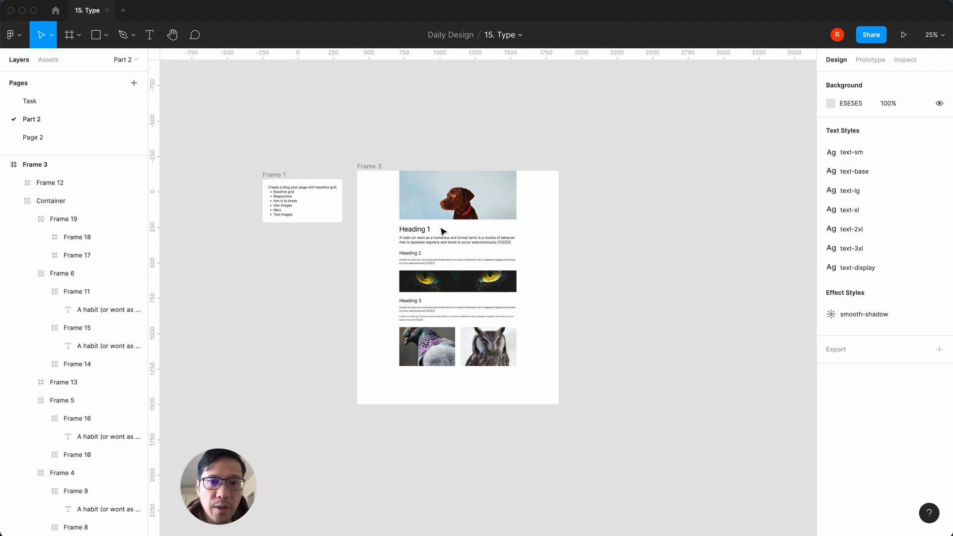
# Duplicate Frame 3 to create a second copy of the blog post page beside it.
pyautogui.click(368, 168)
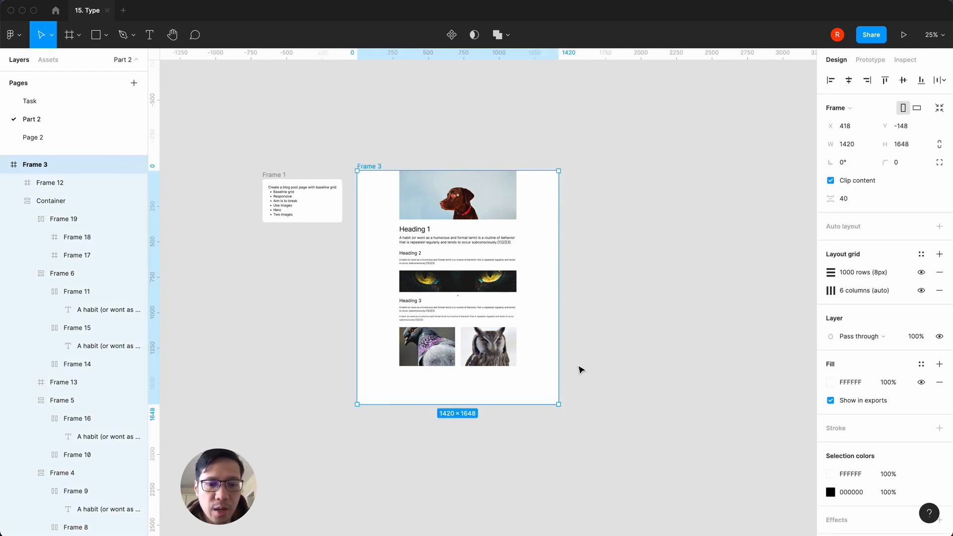
pyautogui.press('super+d')
pyautogui.click(463, 473)
pyautogui.hscroll(3, 462, 472)
pyautogui.press('+')
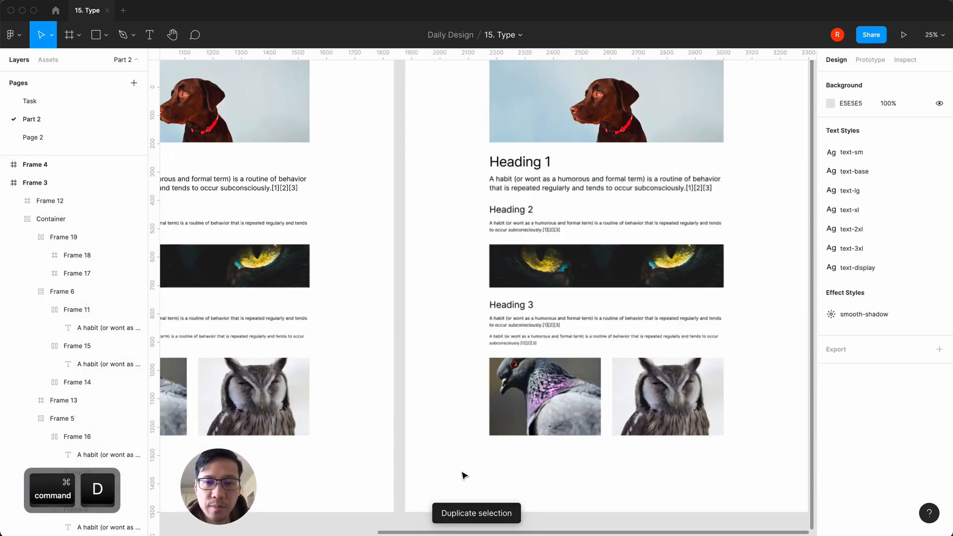
pyautogui.hscroll(2, 463, 472)
pyautogui.scroll(2, 463, 472)
# Show the layout grids again and check the Heading 1 paragraph in the duplicated page frame against them.
pyautogui.click(331, 112)
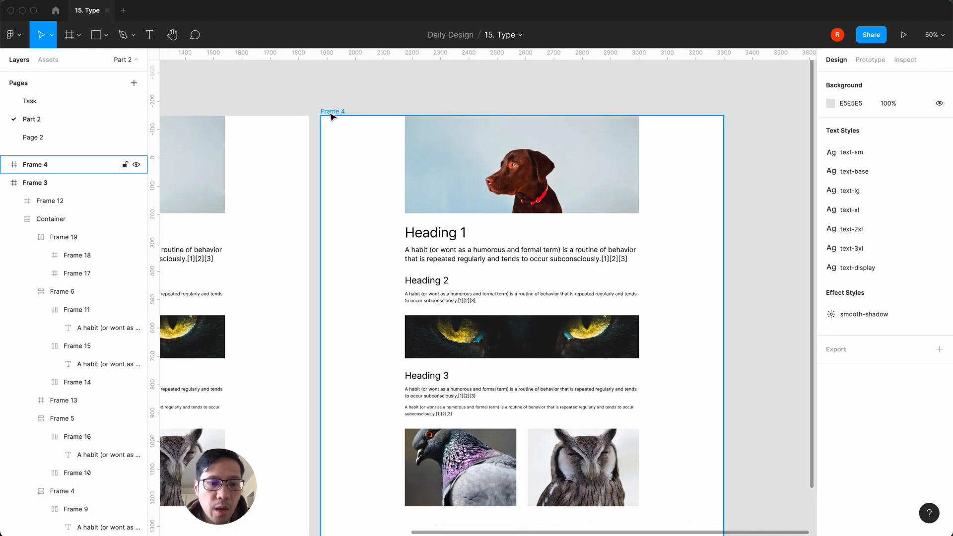
pyautogui.hotkey('ctrl', 'g')
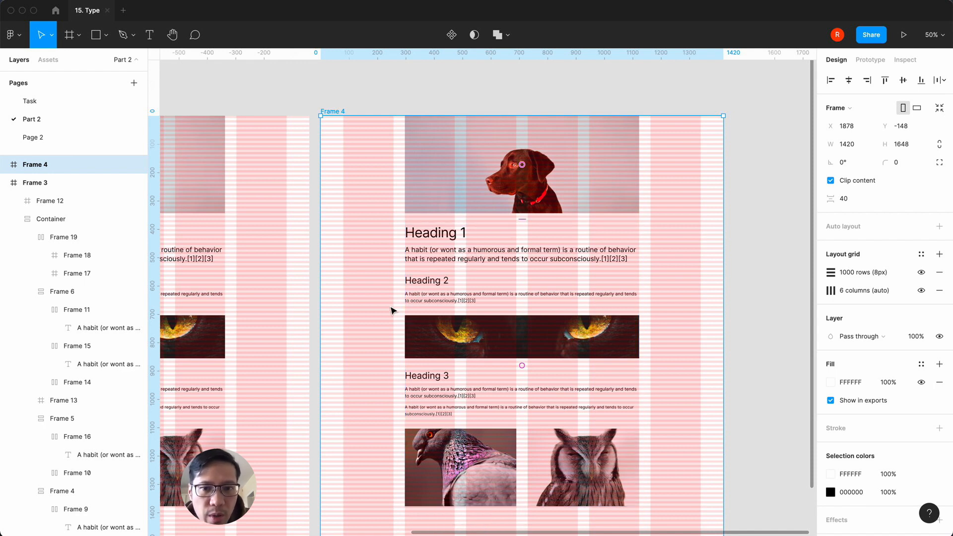
pyautogui.click(525, 256)
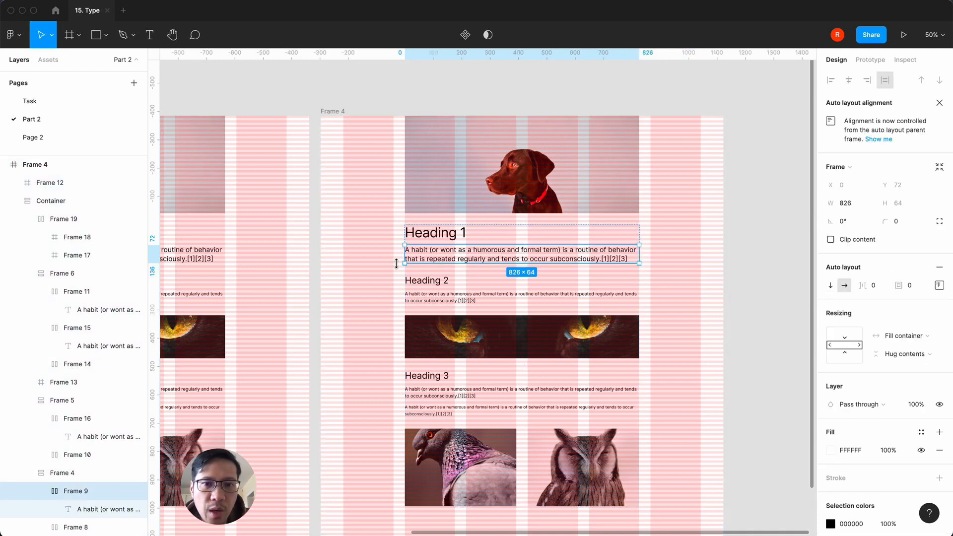
pyautogui.click(354, 311)
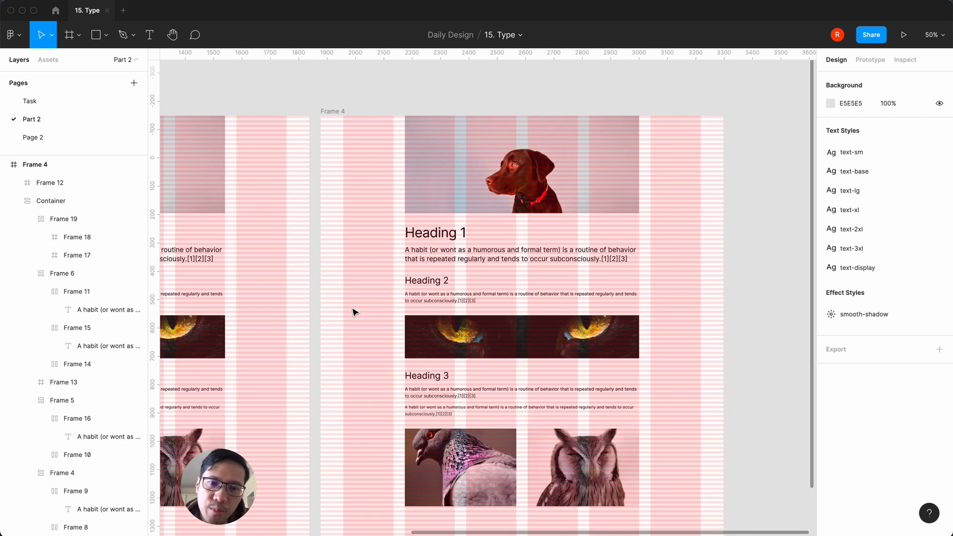
# Narrow the Container in Frame 4 from its right edge to a width of 610 and compare the two page layouts.
pyautogui.click(485, 255)
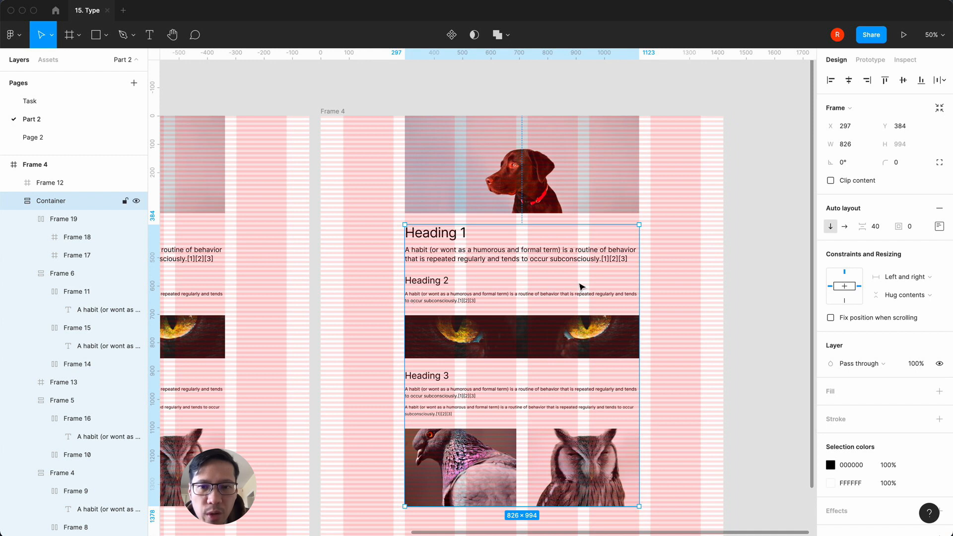
pyautogui.moveTo(640, 274); pyautogui.dragTo(576, 279)
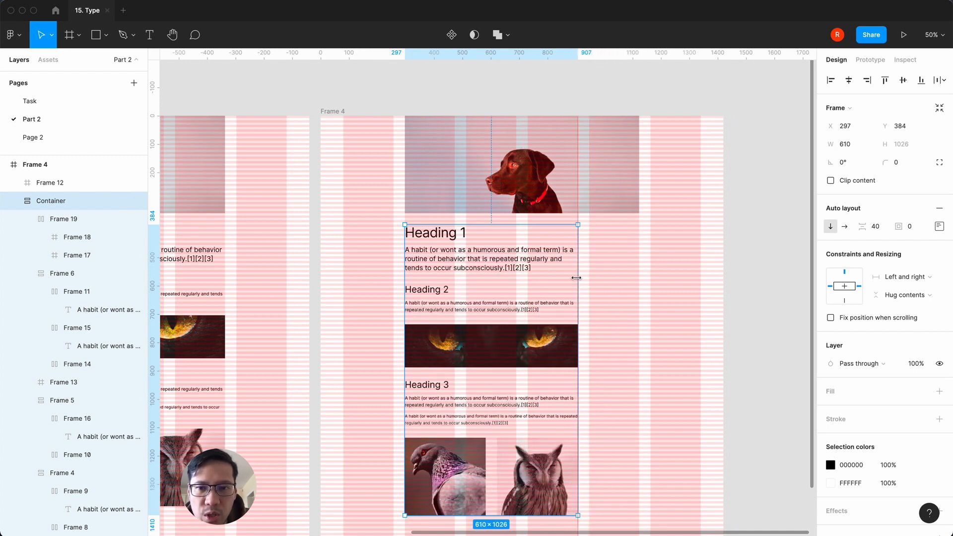
pyautogui.click(606, 283)
pyautogui.scroll(-3, 621, 287)
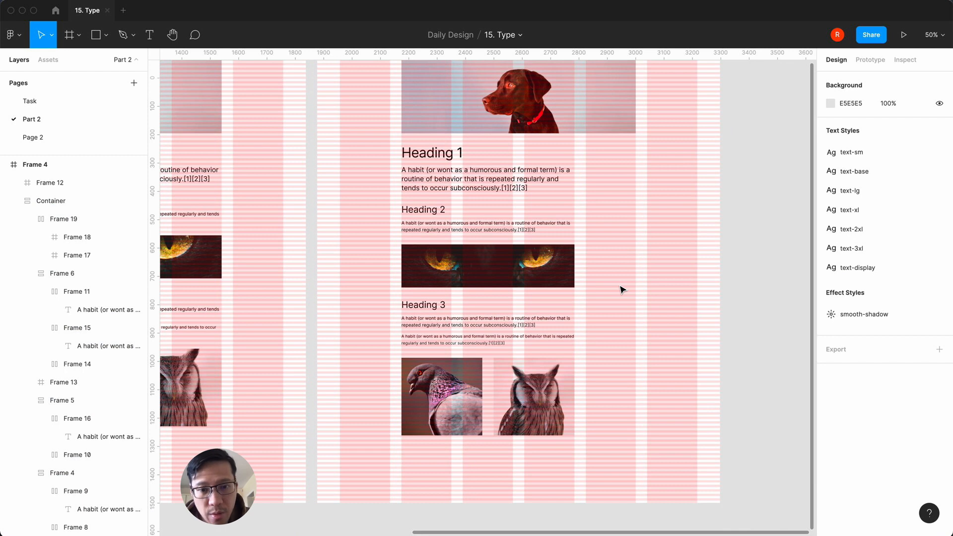
pyautogui.scroll(5, 622, 289)
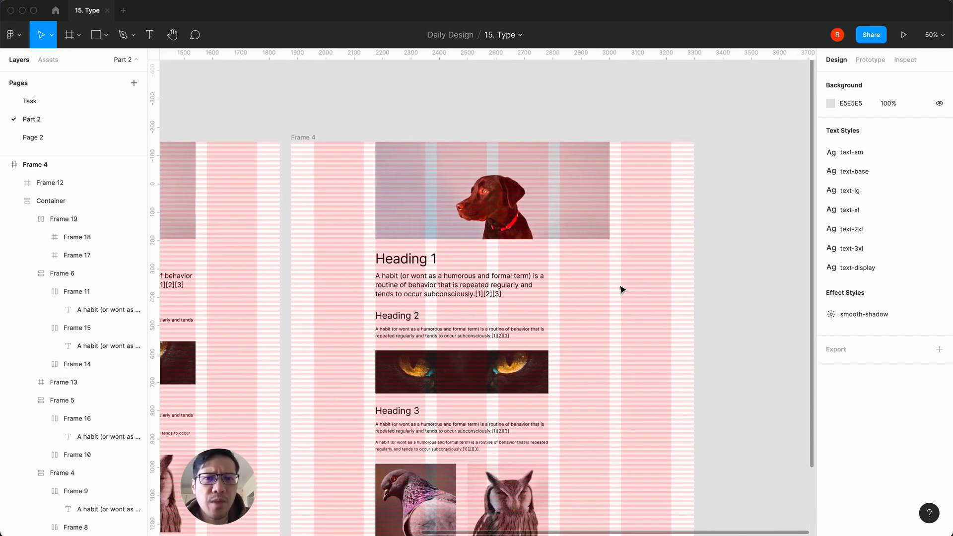
pyautogui.scroll(-5, 622, 289)
pyautogui.keyDown('ctrl'); pyautogui.scroll(-5, 622, 290); pyautogui.keyUp('ctrl')
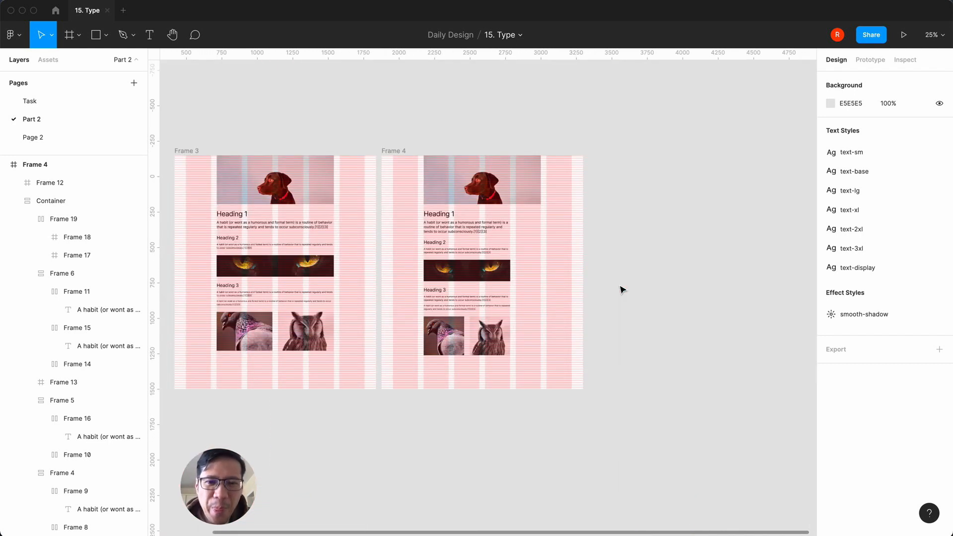
# Widen Frame 4 from its right edge to a width of 1490 so the layout grid and content stretch with it.
pyautogui.click(398, 152)
pyautogui.click(445, 233)
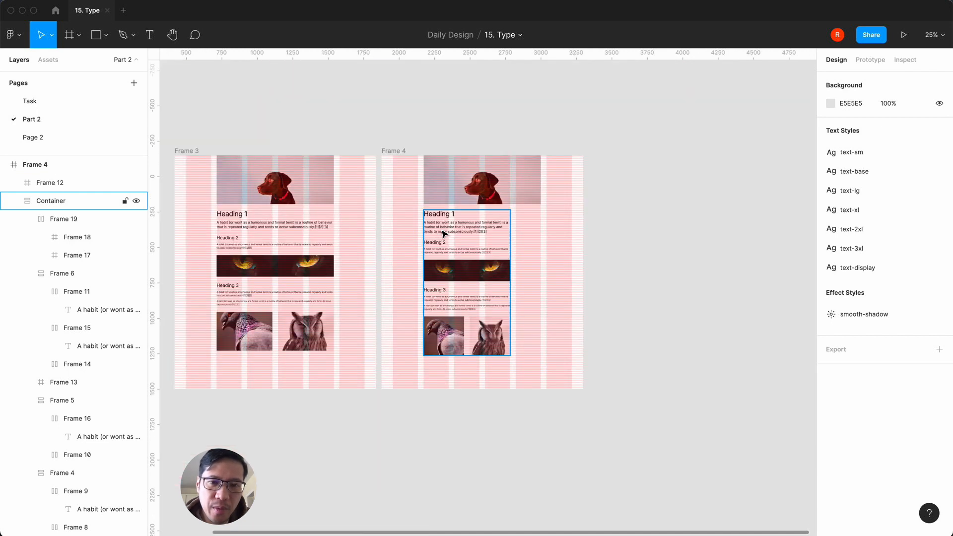
pyautogui.click(400, 150)
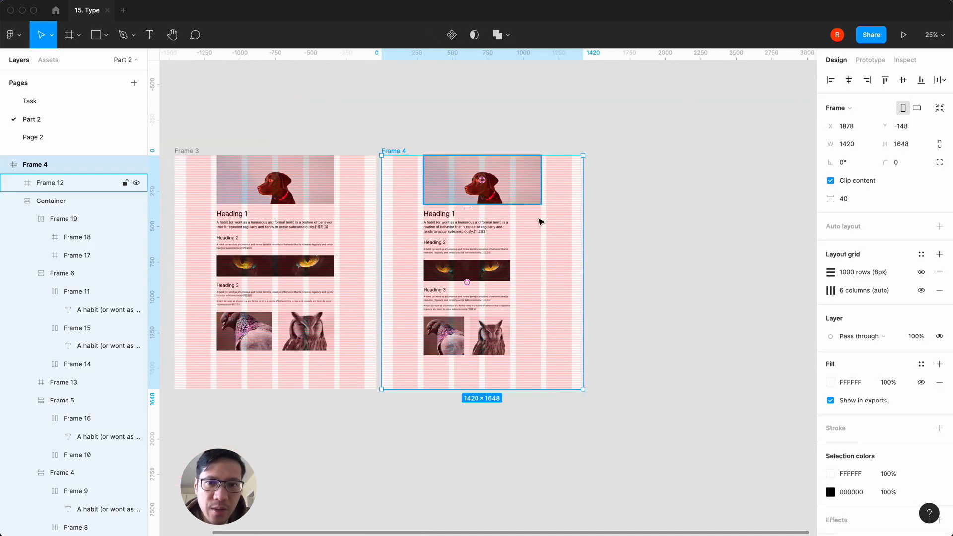
pyautogui.moveTo(583, 221)
pyautogui.mouseDown()
pyautogui.moveTo(550, 220)
pyautogui.moveTo(593, 219)
pyautogui.mouseUp()
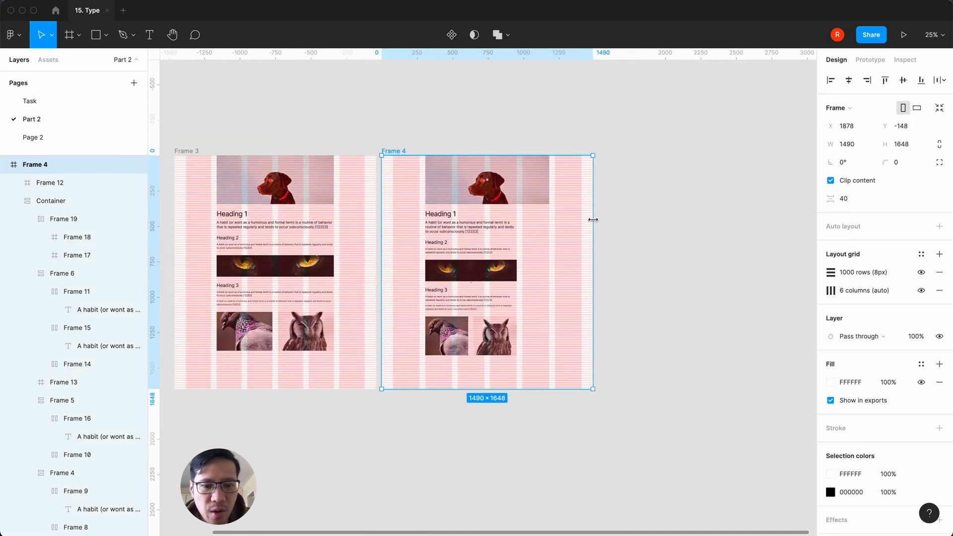
pyautogui.click(457, 101)
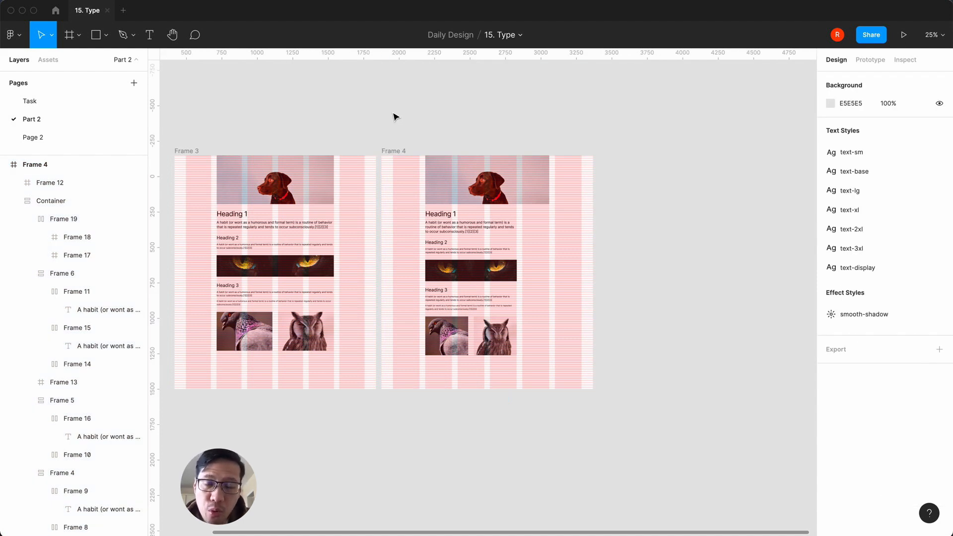
# Duplicate Frame 4 and set the copy to the iPhone 11 Pro / X frame size, 375 × 812.
pyautogui.click(400, 150)
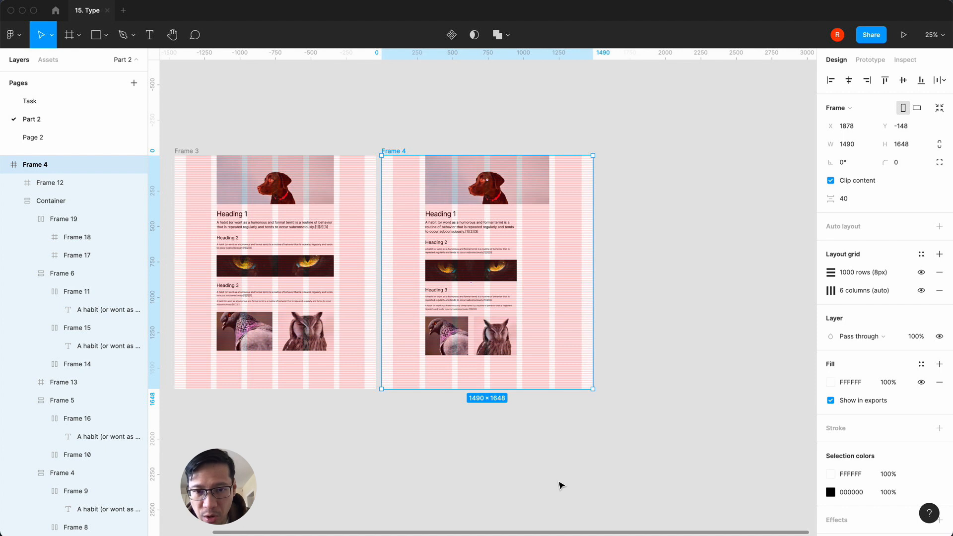
pyautogui.press('super+d')
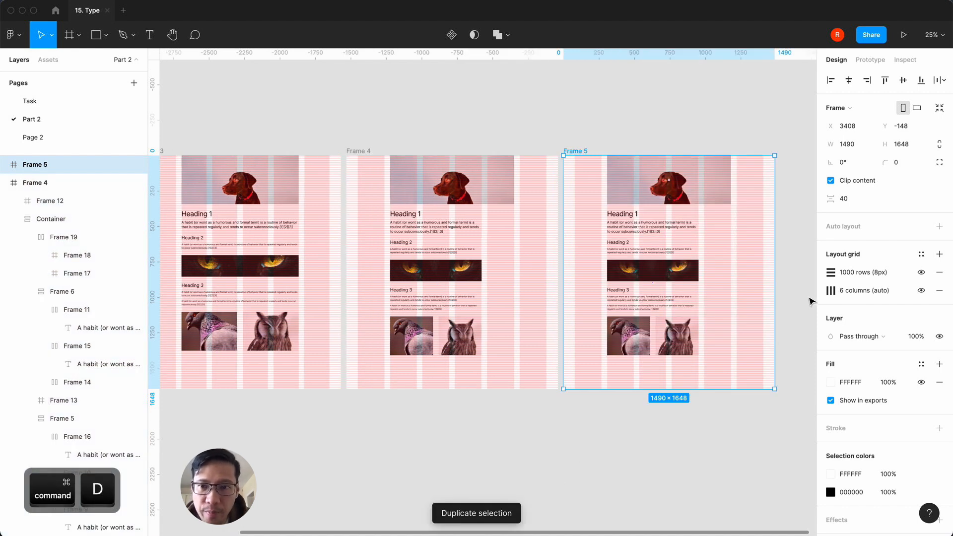
pyautogui.click(851, 109)
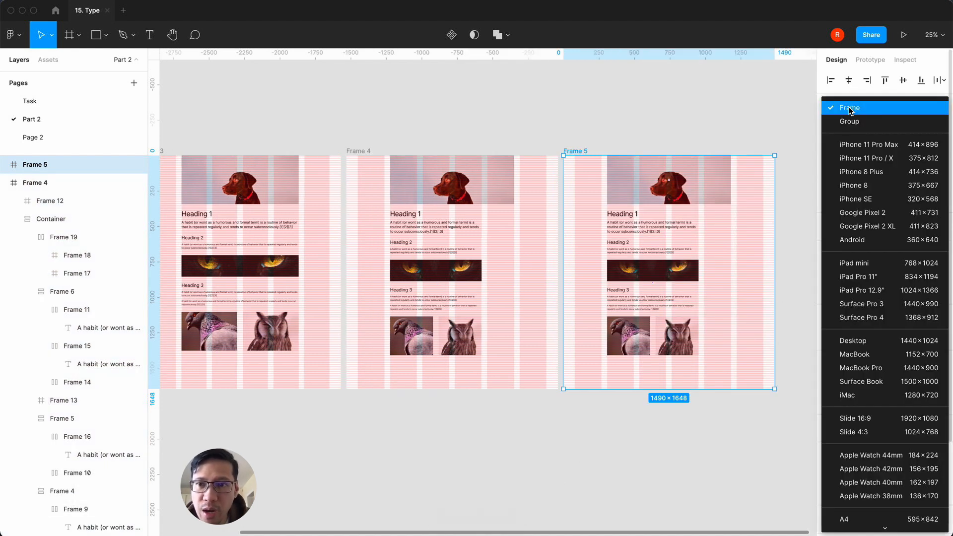
pyautogui.click(884, 159)
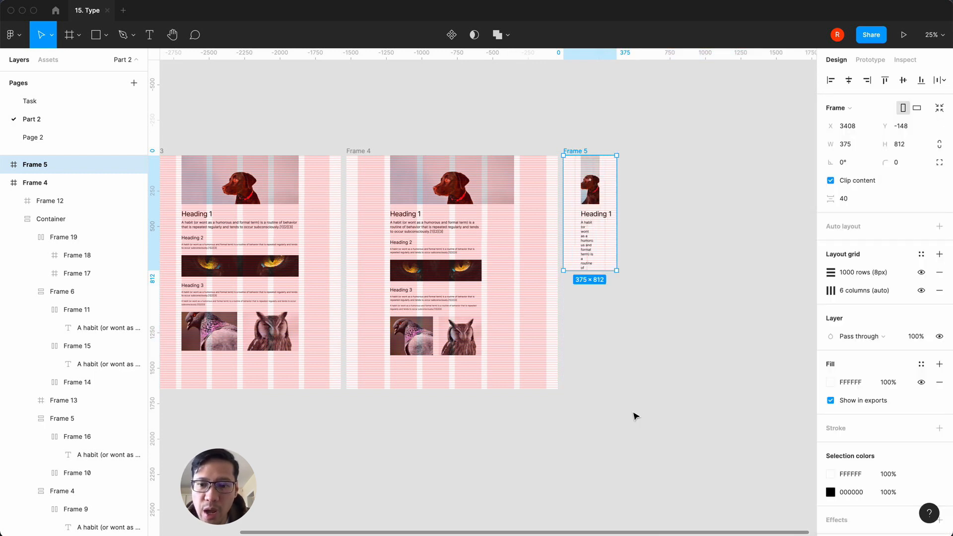
# Set both the margin and the gutter of Frame 5's column grid to 16.
pyautogui.scroll(5, 636, 416)
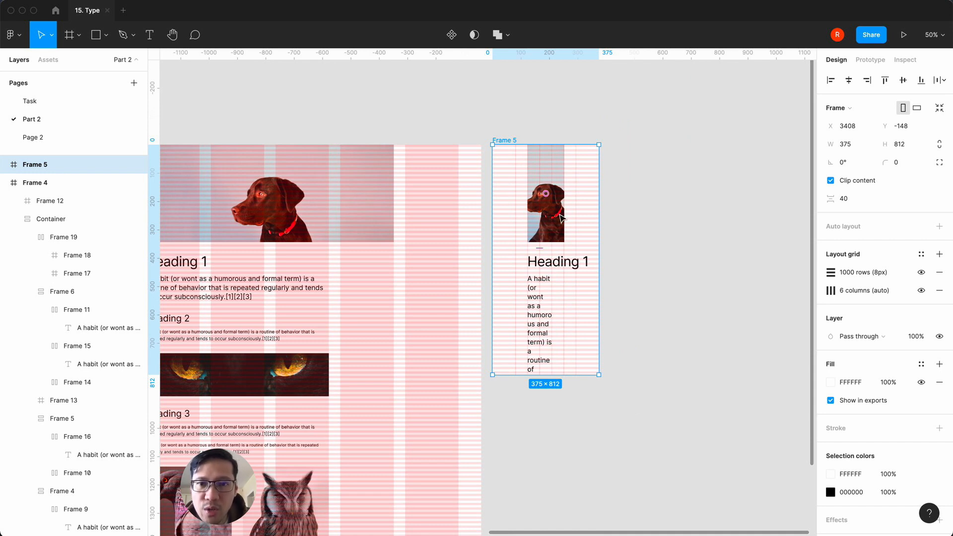
pyautogui.click(836, 297)
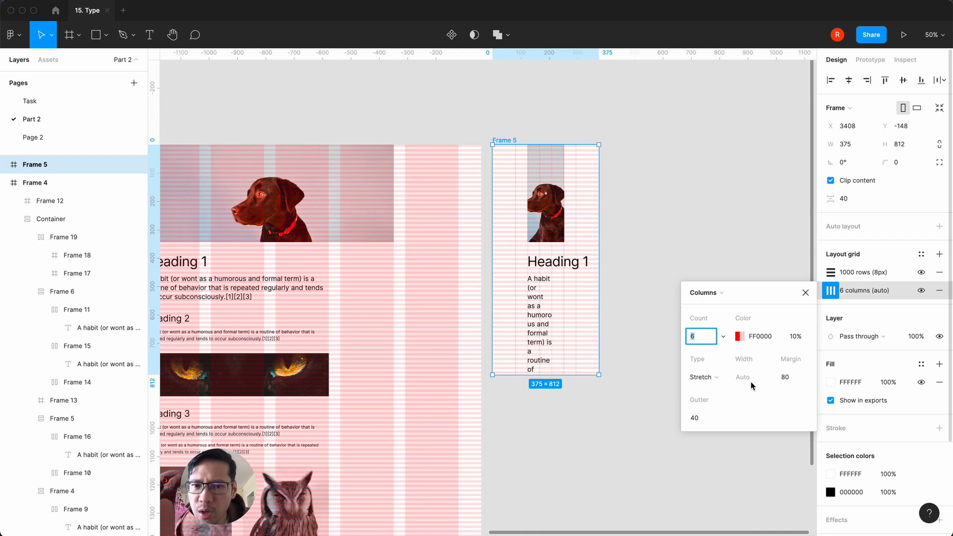
pyautogui.click(794, 381)
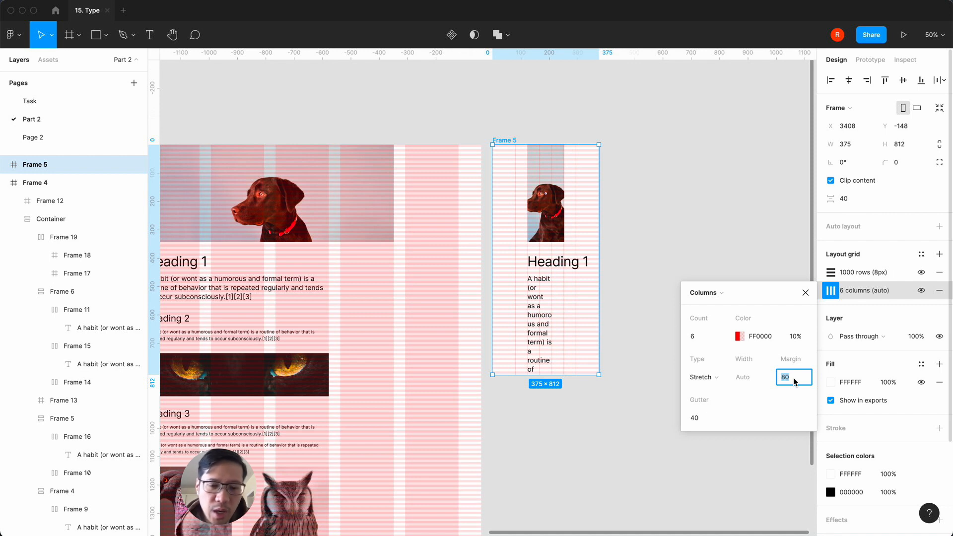
pyautogui.write('16')
pyautogui.press('Return')
pyautogui.click(693, 418)
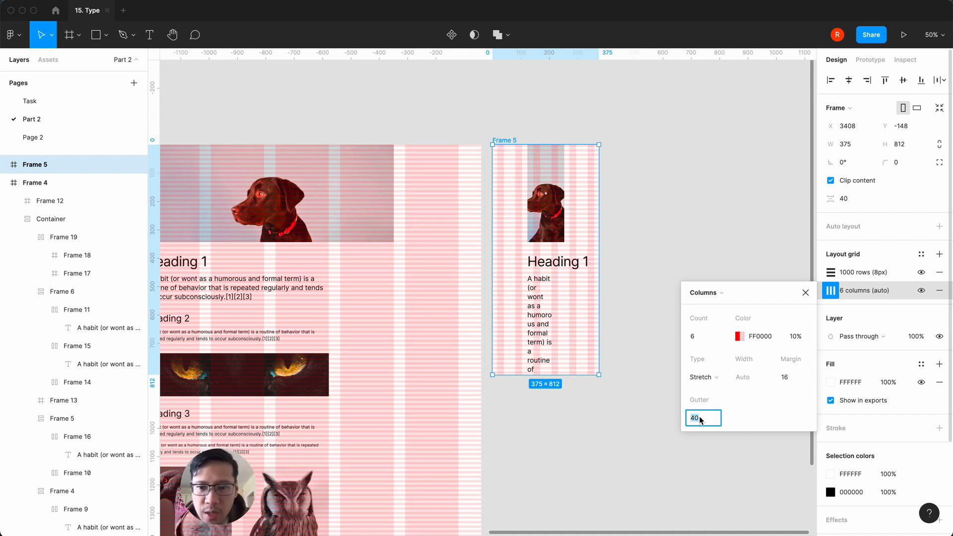
pyautogui.write('16')
pyautogui.press('Return')
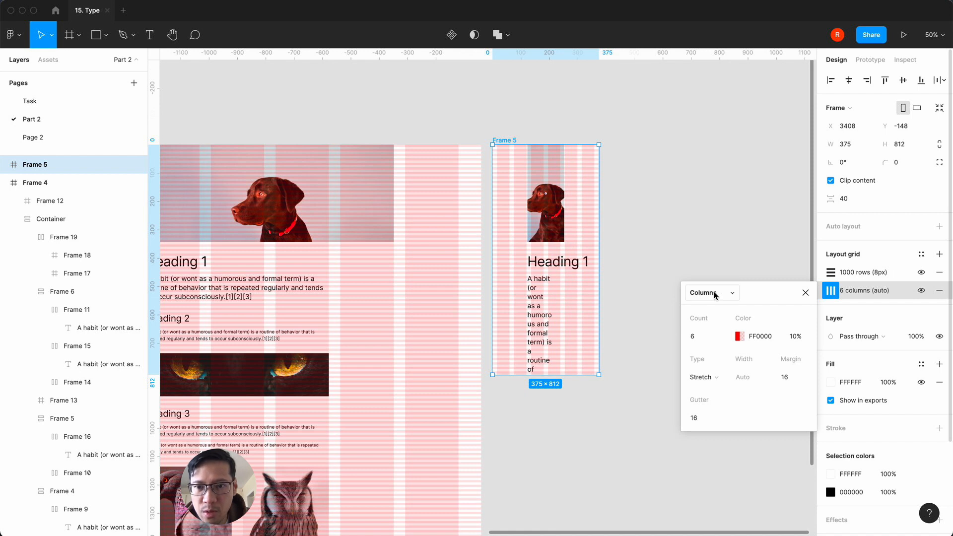
# Set the column count of Frame 5's layout grid to 1, trying 2 columns as an alternative in between.
pyautogui.click(700, 337)
pyautogui.write('1')
pyautogui.press('Return')
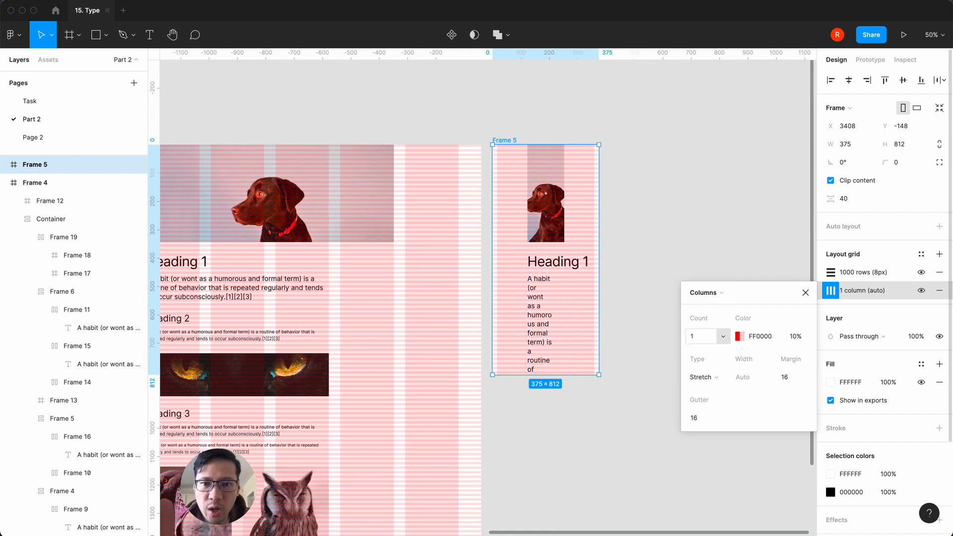
pyautogui.click(696, 339)
pyautogui.write('2')
pyautogui.press('Return')
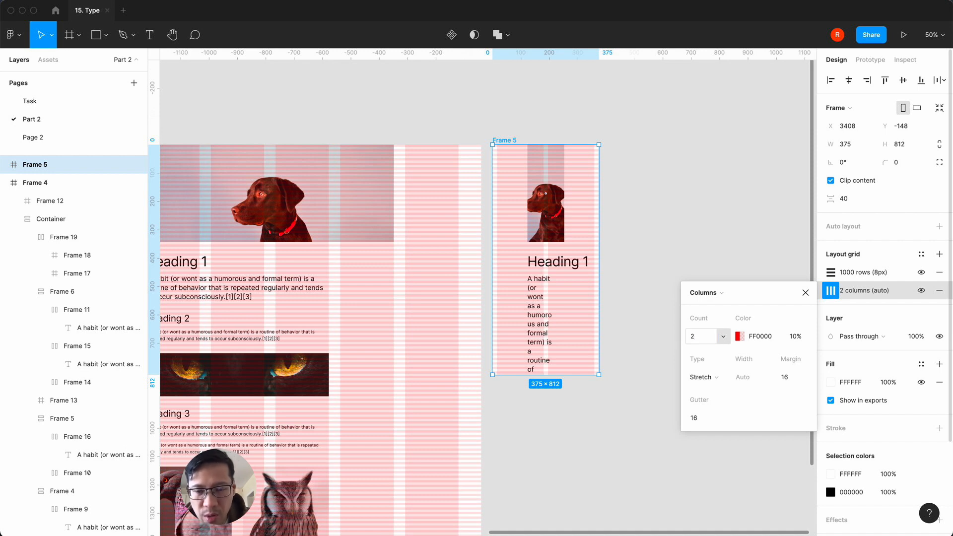
pyautogui.click(694, 337)
pyautogui.write('1')
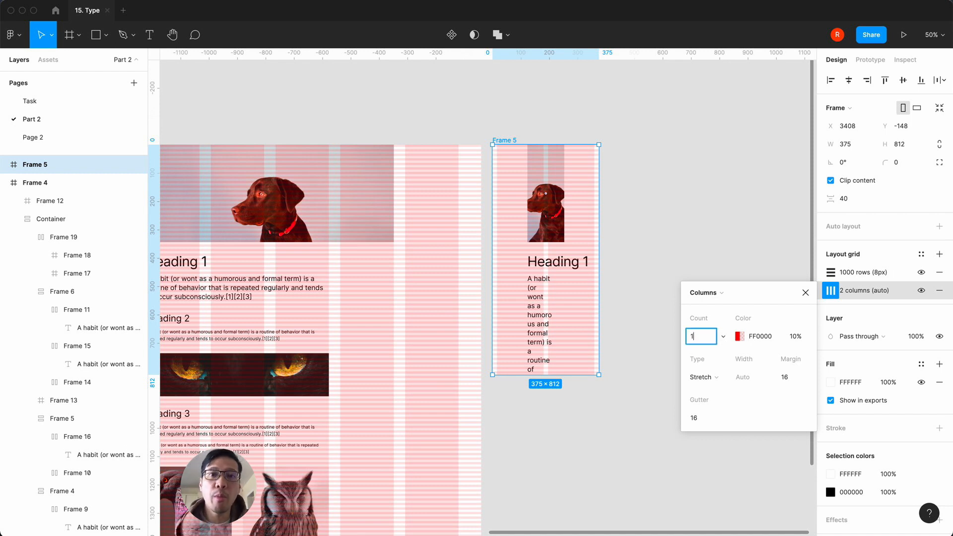
pyautogui.click(806, 293)
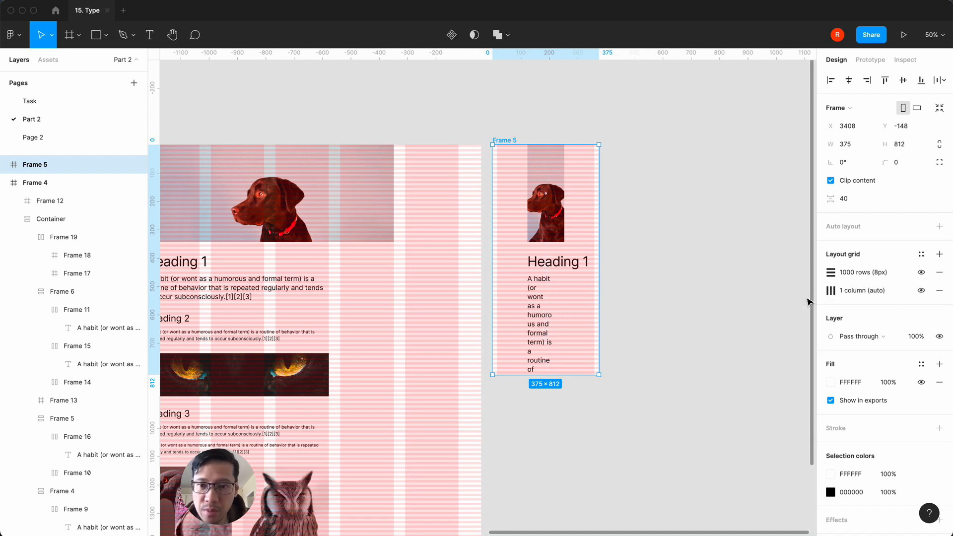
pyautogui.click(667, 343)
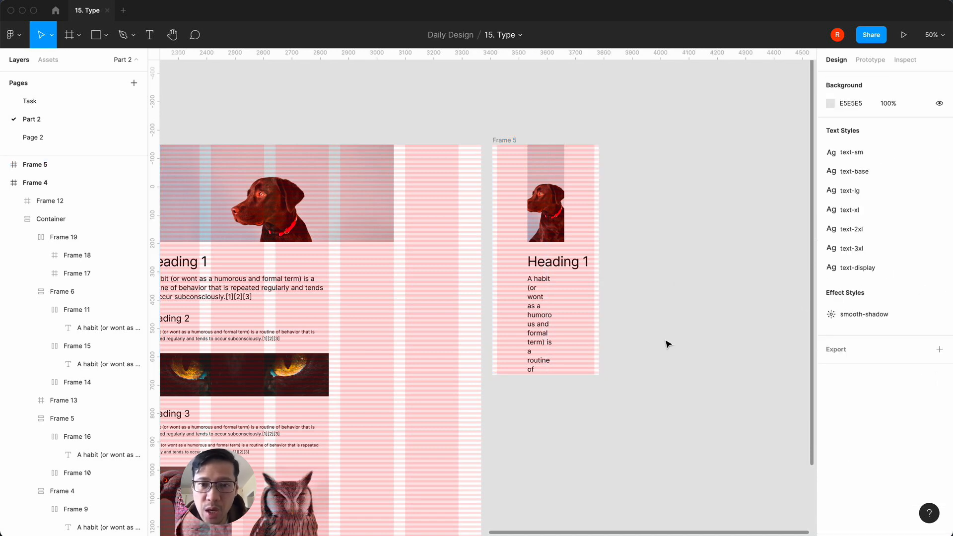
# Stretch the dog image and the Container in Frame 5 to both edges of the single grid column.
pyautogui.click(554, 226)
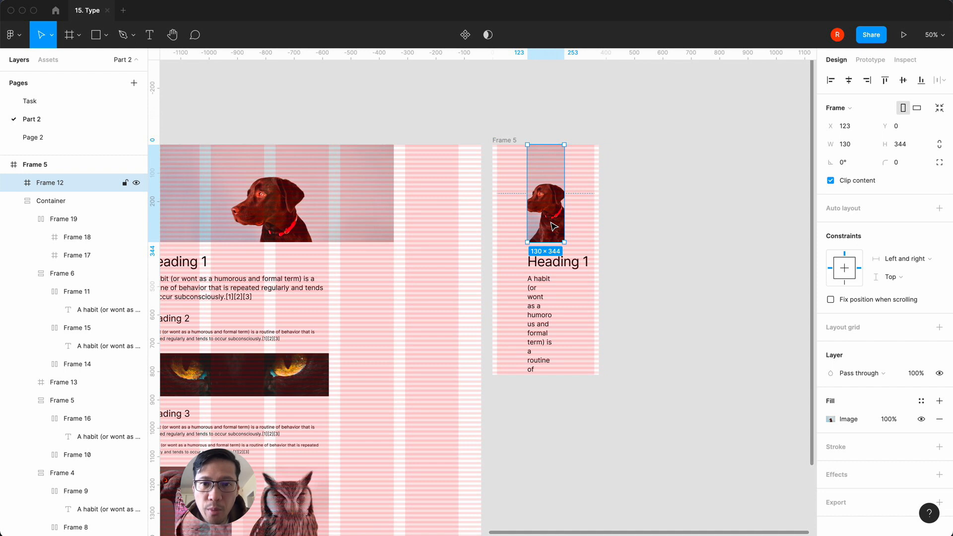
pyautogui.moveTo(527, 211); pyautogui.dragTo(499, 211)
pyautogui.moveTo(564, 204); pyautogui.dragTo(595, 203)
pyautogui.click(537, 281)
pyautogui.moveTo(527, 294); pyautogui.dragTo(593, 290)
pyautogui.click(629, 292)
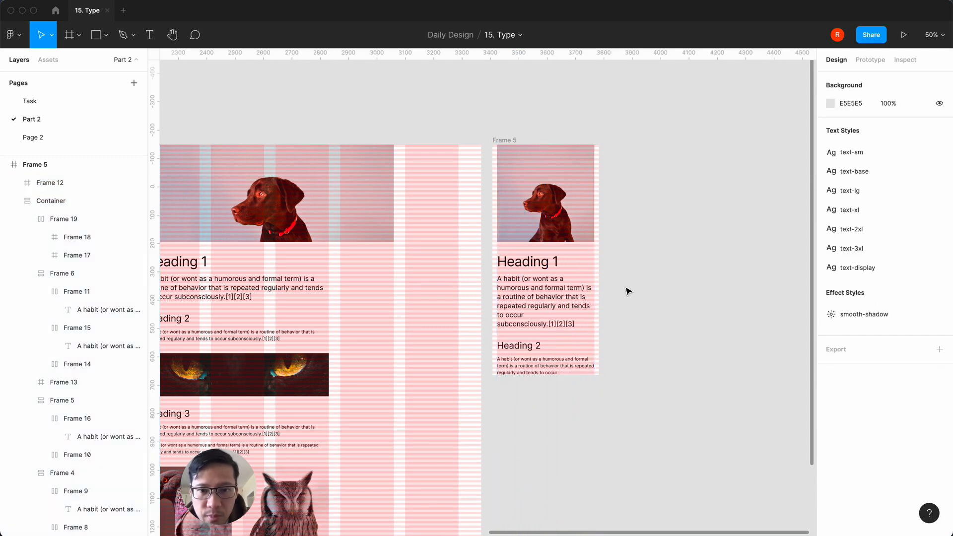
# Resize Frame 5 to fit its contents so that the whole article is included.
pyautogui.click(508, 140)
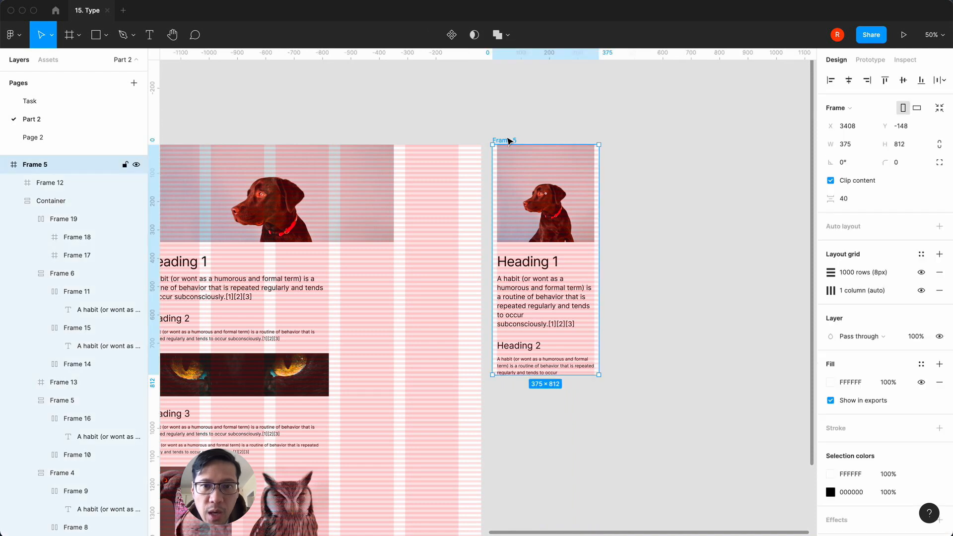
pyautogui.click(940, 107)
pyautogui.press('-')
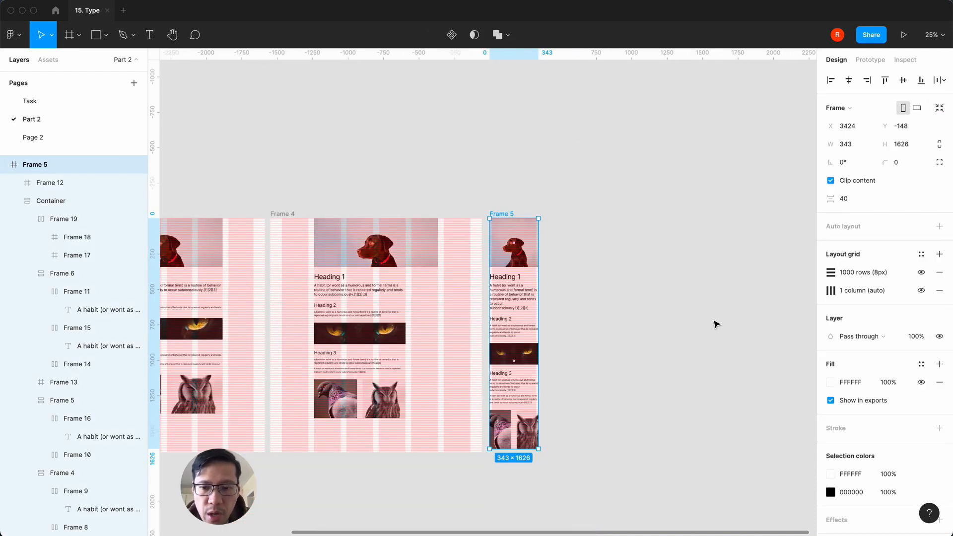
# Inset the Container in Frame 5 by 16 on each side to match the column margins, making it 311 wide.
pyautogui.hotkey('shift', '0')
pyautogui.click(575, 311)
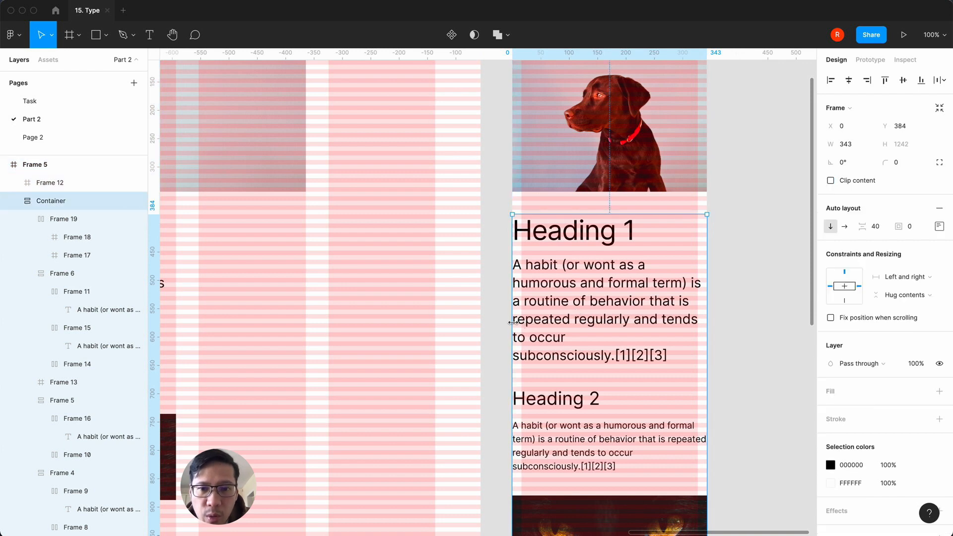
pyautogui.moveTo(512, 326); pyautogui.dragTo(521, 326)
pyautogui.moveTo(707, 316); pyautogui.dragTo(697, 315)
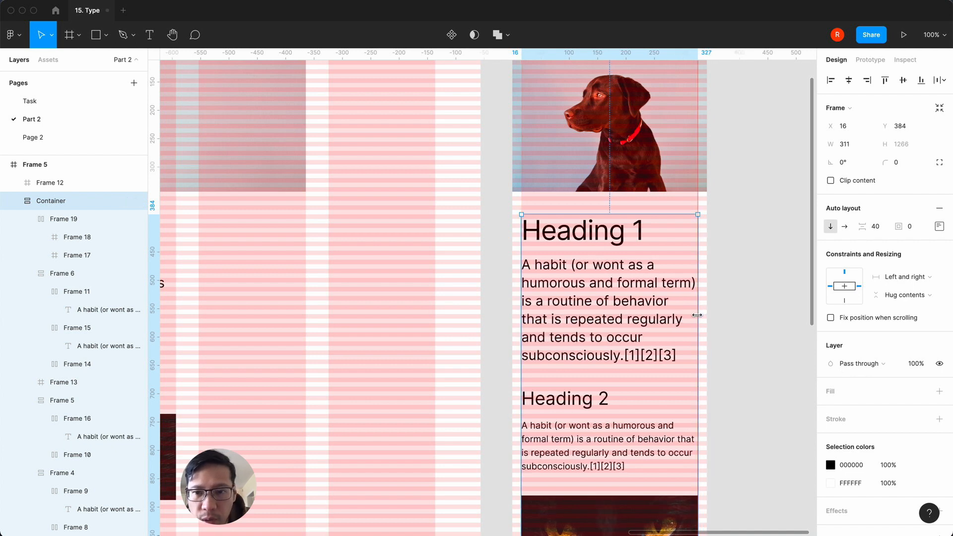
pyautogui.click(734, 324)
# Hide the layout grids and review the mobile page beside the wider layouts.
pyautogui.scroll(-3, 734, 323)
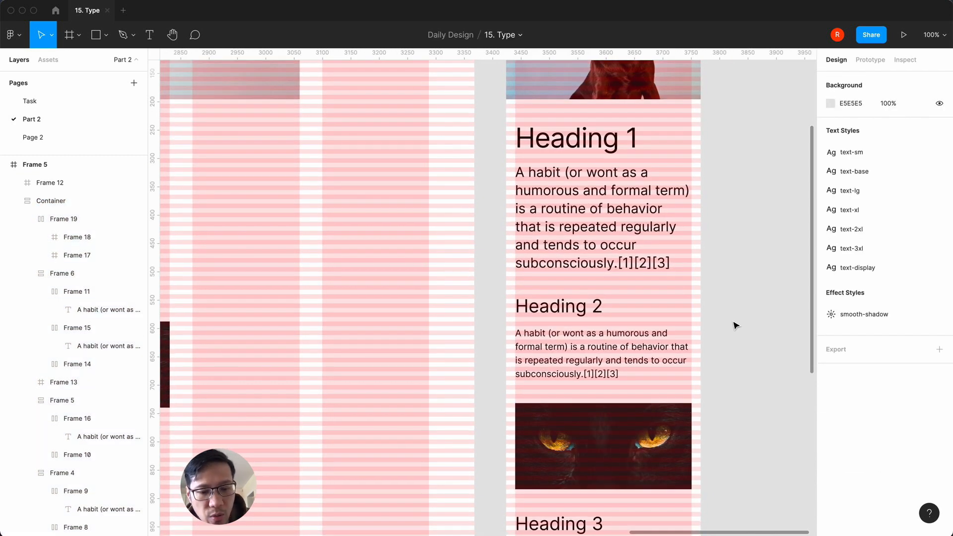
pyautogui.hotkey('ctrl', 'g')
pyautogui.scroll(-2, 736, 325)
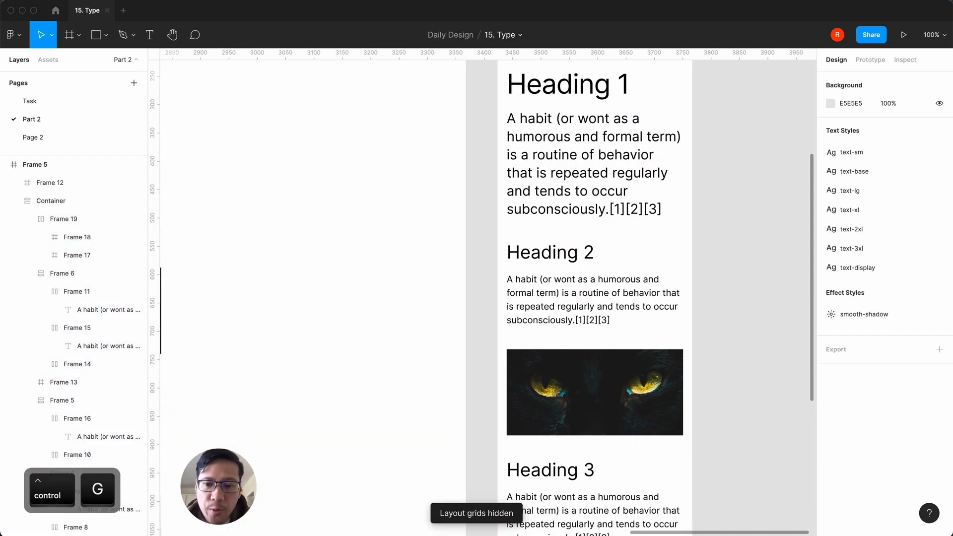
pyautogui.press('-')
pyautogui.press('-')
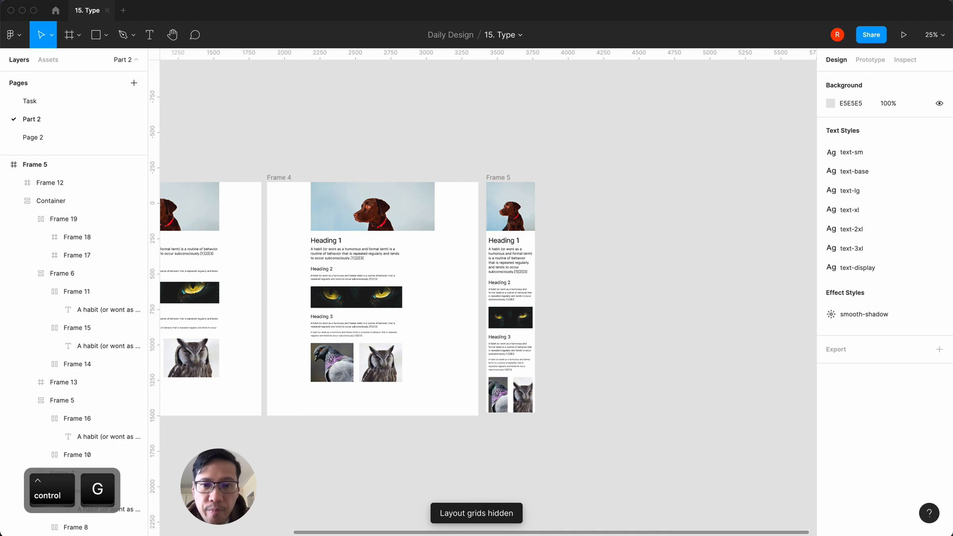
# Widen Frame 5 from its right edge to a width of 440.
pyautogui.click(508, 186)
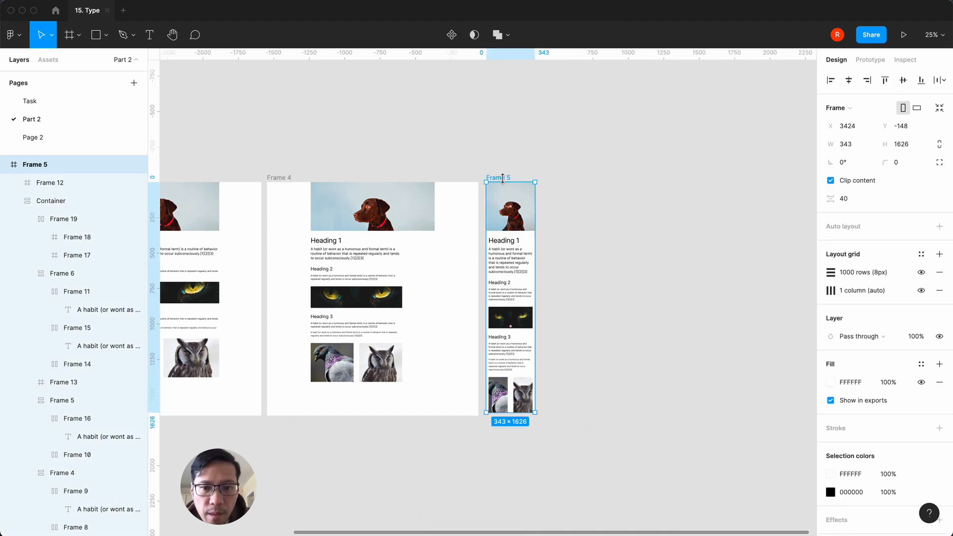
pyautogui.click(576, 159)
pyautogui.click(491, 176)
pyautogui.moveTo(535, 245)
pyautogui.mouseDown()
pyautogui.moveTo(590, 243)
pyautogui.moveTo(549, 247)
pyautogui.mouseUp()
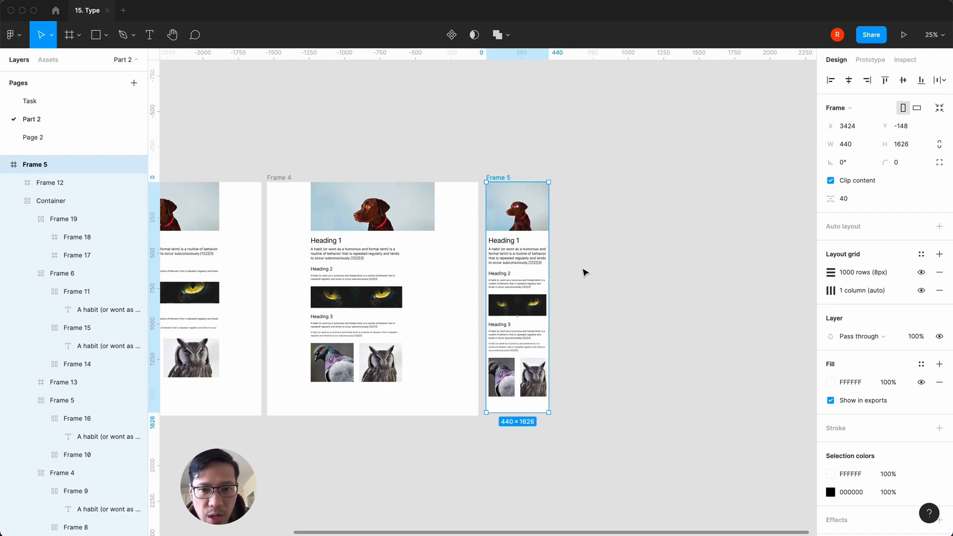
# Change the auto layout direction of Frame 19 to vertical so the pigeon and owl images stack in Frame 5.
pyautogui.press('+')
pyautogui.press('+')
pyautogui.scroll(-4, 584, 272)
pyautogui.hscroll(4, 584, 272)
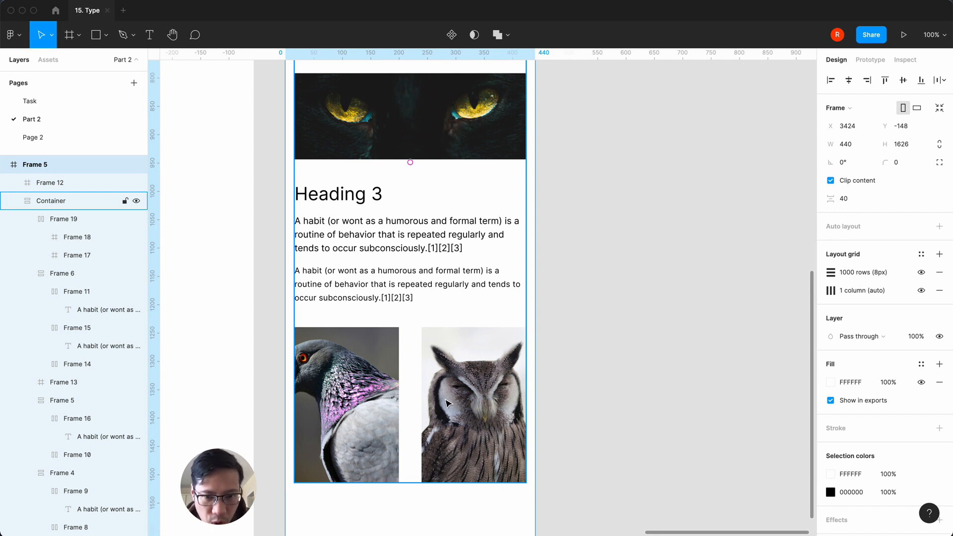
pyautogui.press('-')
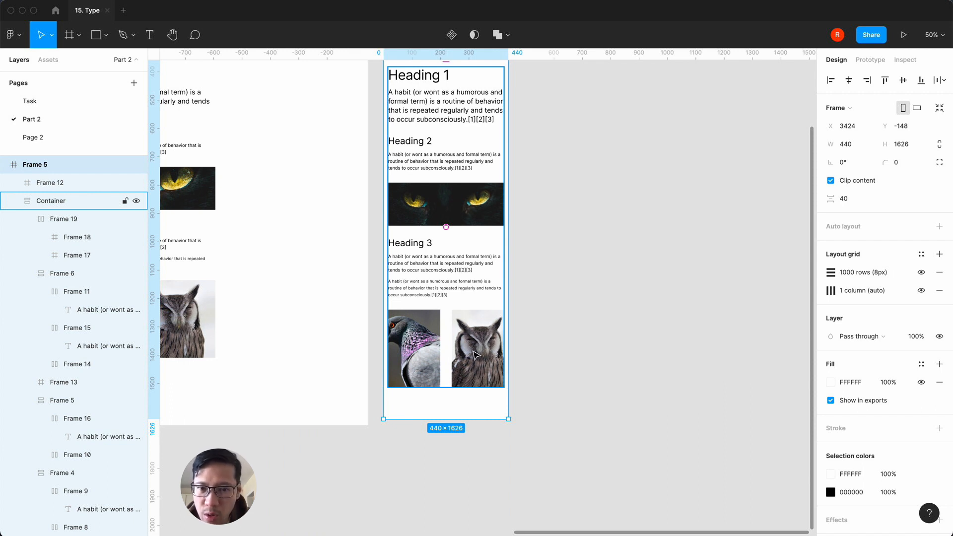
pyautogui.doubleClick(476, 354)
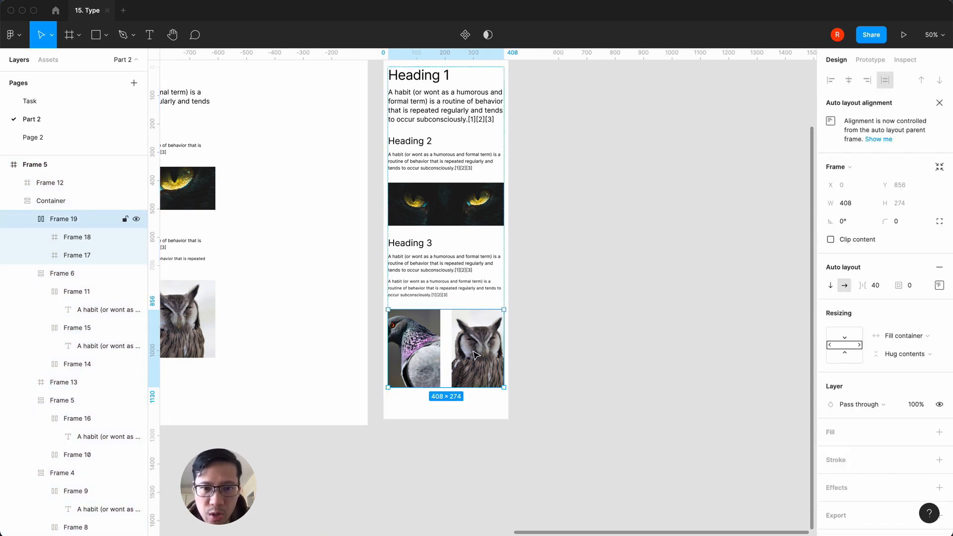
pyautogui.click(832, 286)
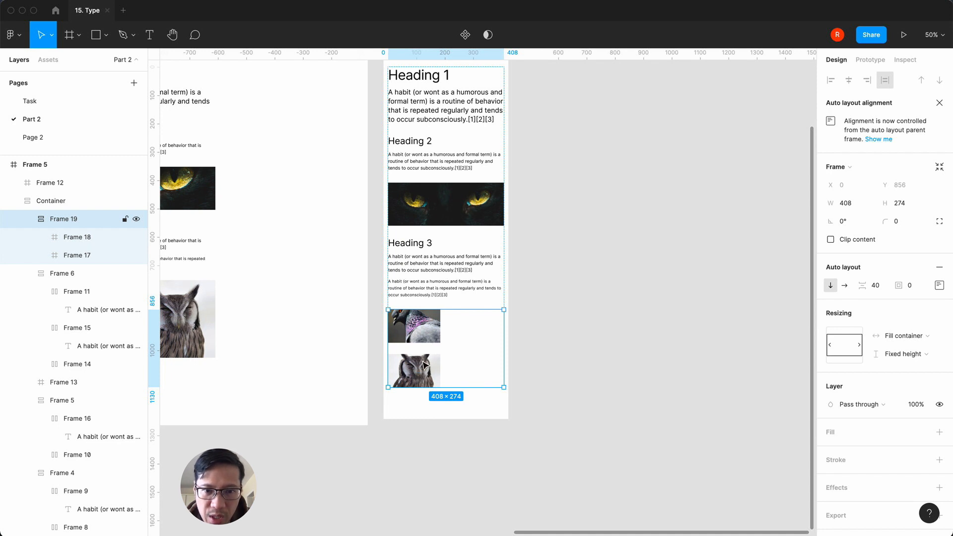
# Set the pigeon image's horizontal resizing to Fill container.
pyautogui.doubleClick(430, 328)
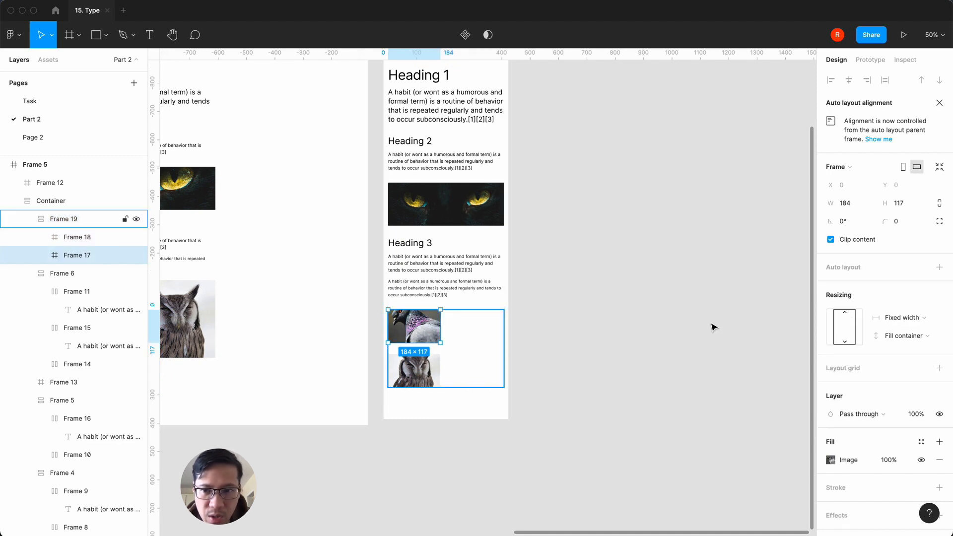
pyautogui.click(905, 323)
pyautogui.click(905, 331)
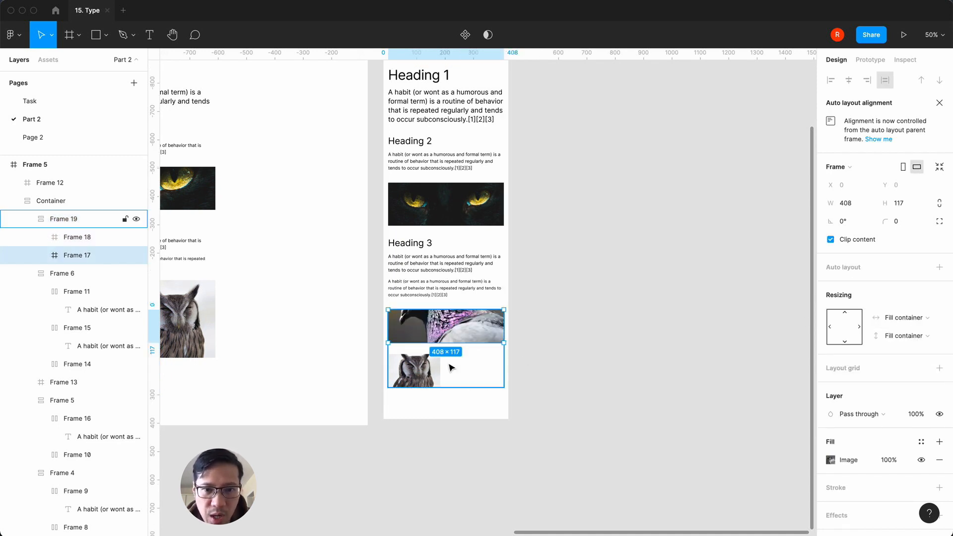
# Set the owl image's horizontal resizing to Fill container in Frame 5.
pyautogui.click(77, 237)
pyautogui.click(913, 318)
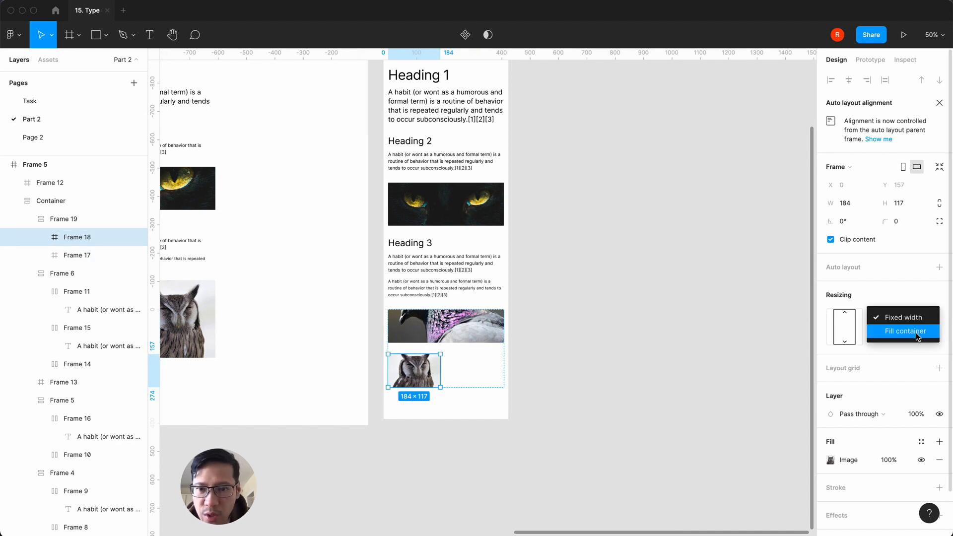
pyautogui.click(921, 332)
pyautogui.hotkey('shift', '0')
pyautogui.click(459, 365)
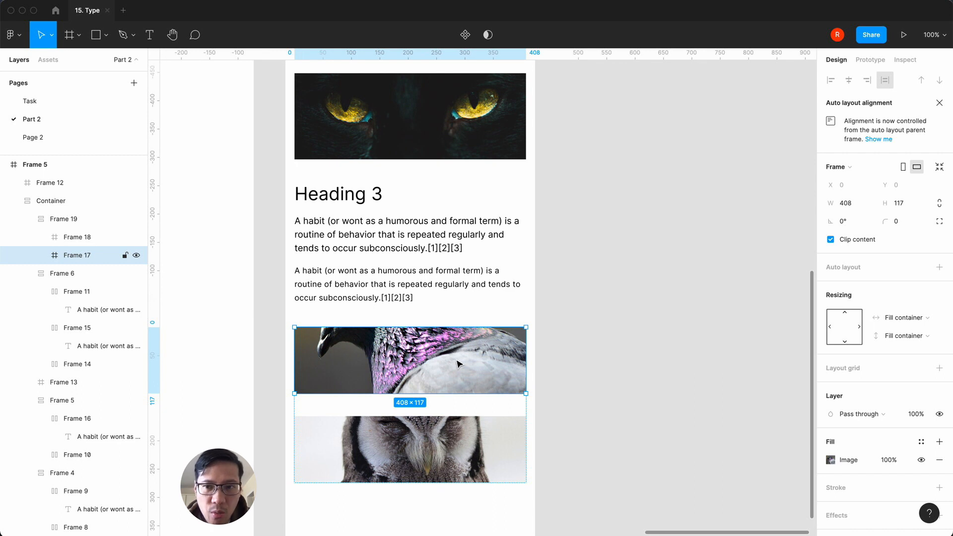
pyautogui.press('-')
pyautogui.click(530, 162)
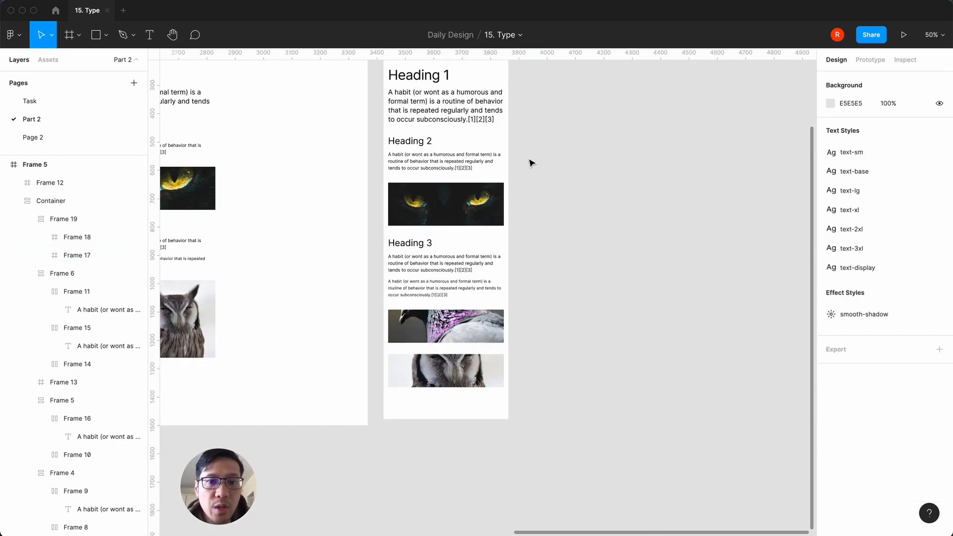
# Select Frame 5 and show the layout grids over its stacked images.
pyautogui.scroll(2, 528, 161)
pyautogui.scroll(3, 477, 151)
pyautogui.click(383, 82)
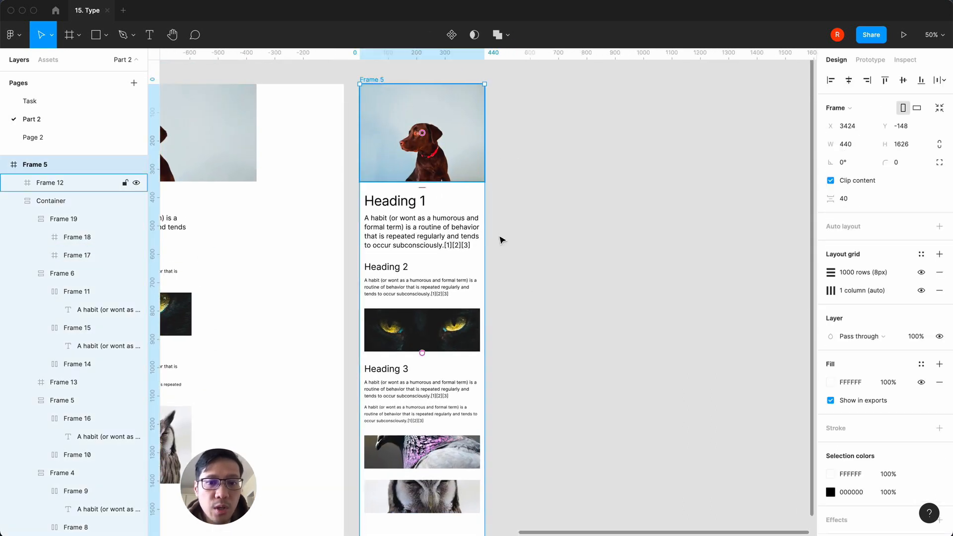
pyautogui.scroll(-5, 516, 268)
pyautogui.scroll(5, 536, 296)
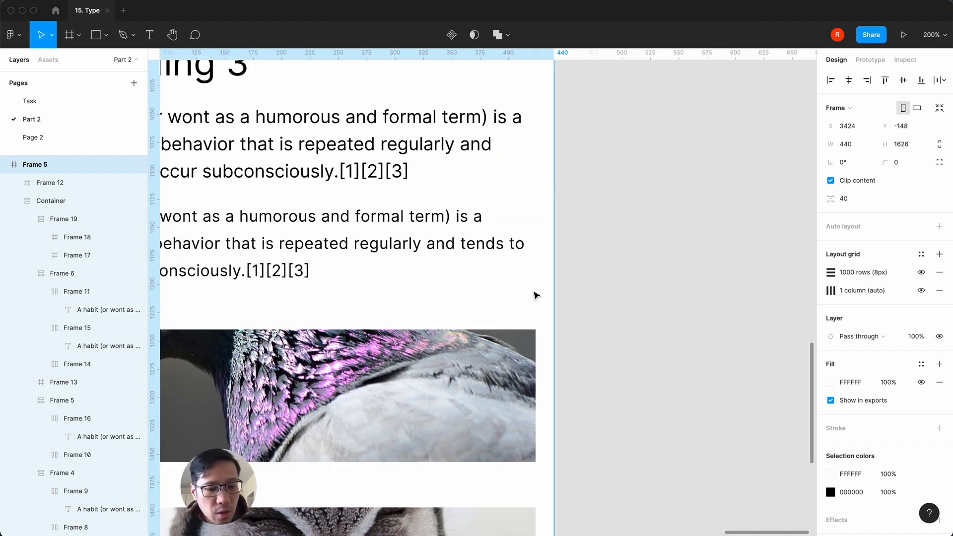
pyautogui.hotkey('ctrl', 'g')
pyautogui.scroll(6, 430, 298)
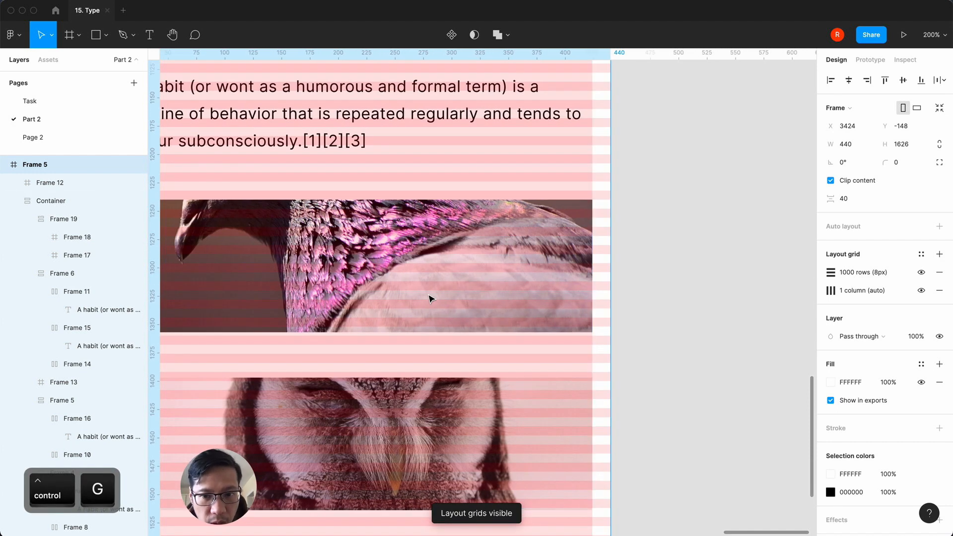
# Try a height of 300 for the pigeon image in Frame 5.
pyautogui.click(431, 299)
pyautogui.click(430, 297)
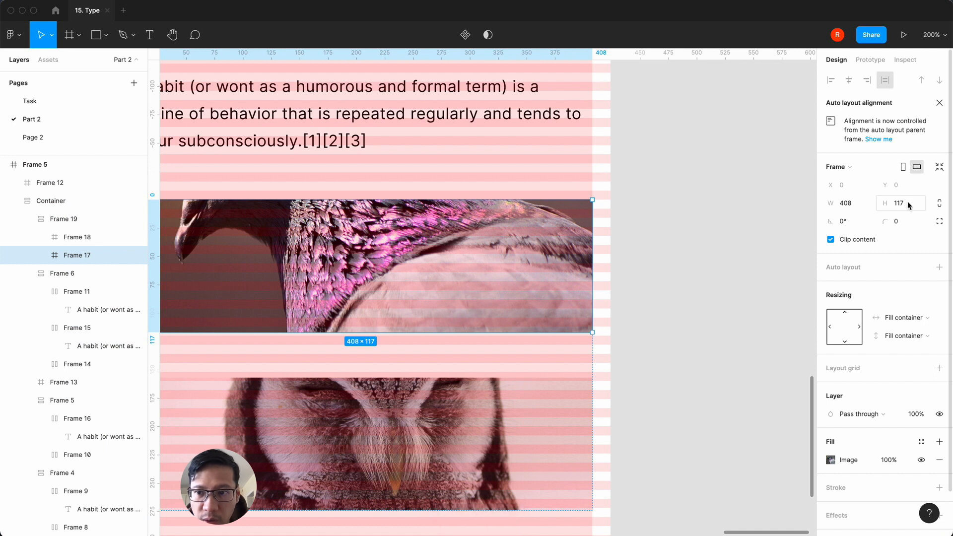
pyautogui.write('300')
pyautogui.press('Return')
pyautogui.scroll(-2, 593, 460)
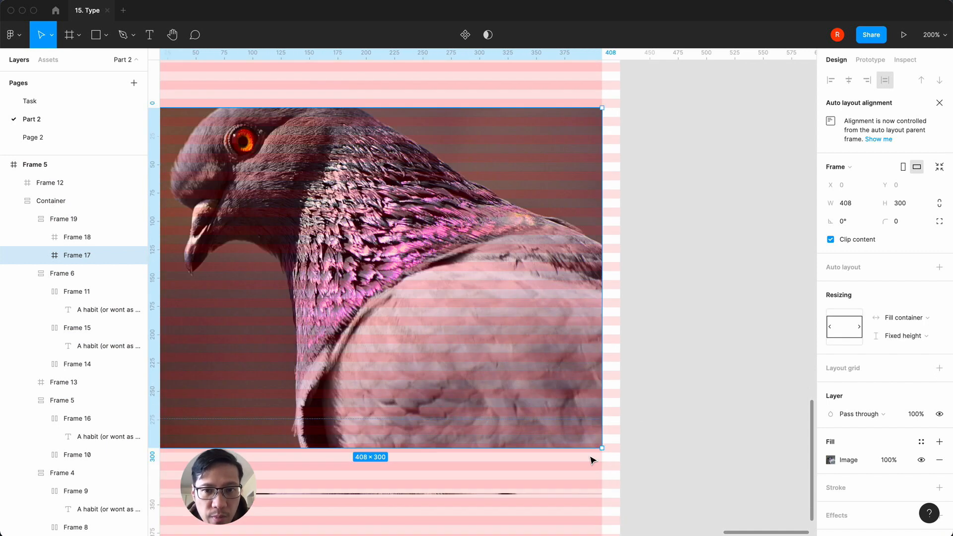
pyautogui.scroll(-4, 593, 461)
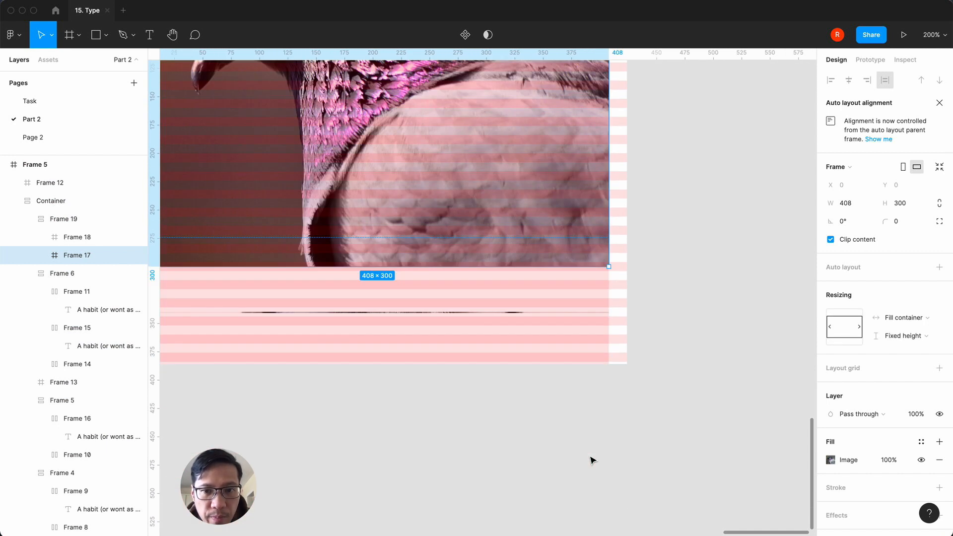
# Set the pigeon image's height to 192 in Frame 5.
pyautogui.click(906, 205)
pyautogui.write('19')
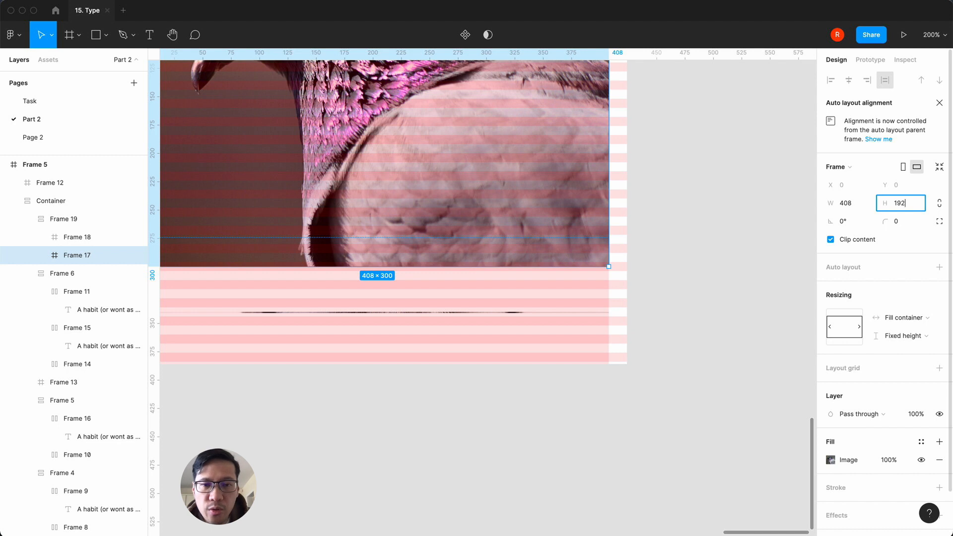
pyautogui.write('2')
pyautogui.press('Return')
# Set the height of the owl image below the pigeon to 192.
pyautogui.click(570, 225)
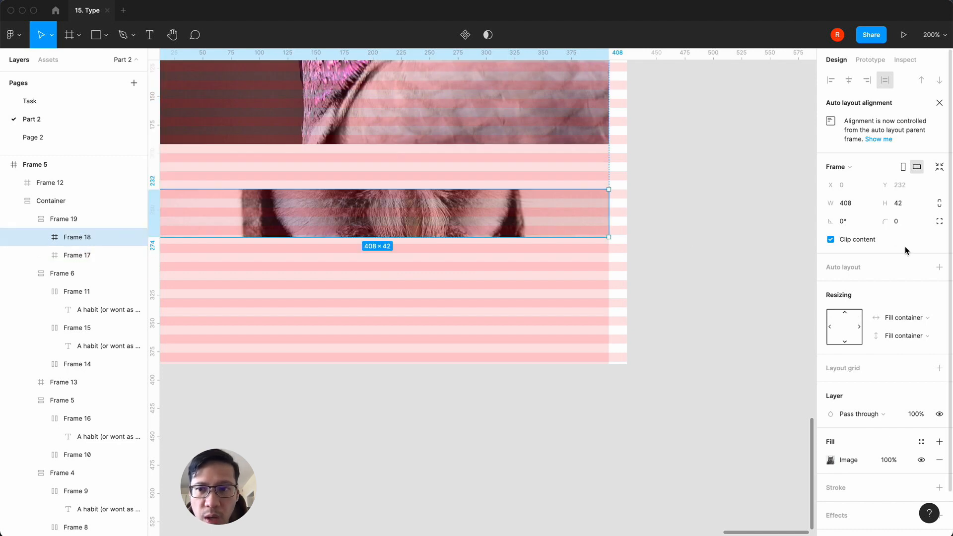
pyautogui.write('19')
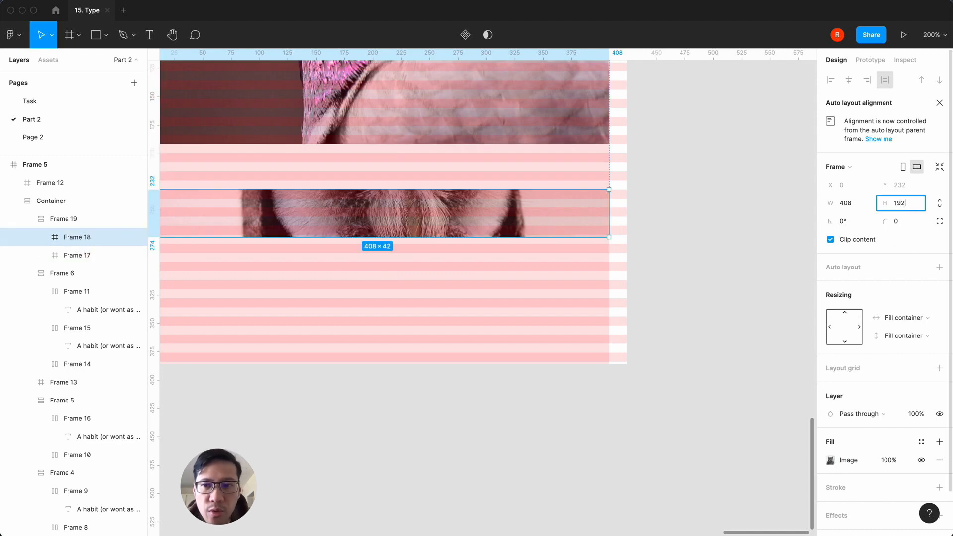
pyautogui.press('Return')
pyautogui.hotkey('shift', '0')
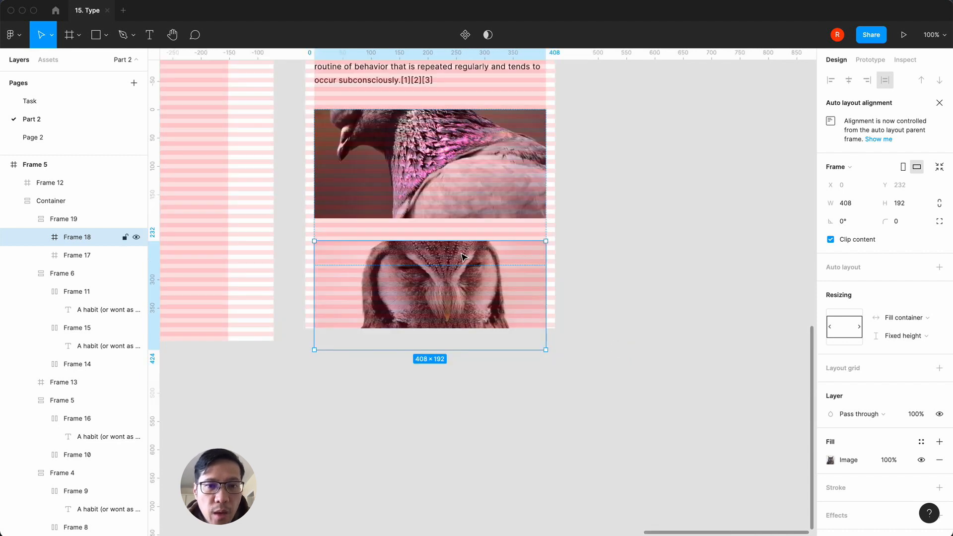
# Rename Frame 19 in Frame 5 to "Two col" and set its vertical resizing to Hug contents.
pyautogui.click(53, 219)
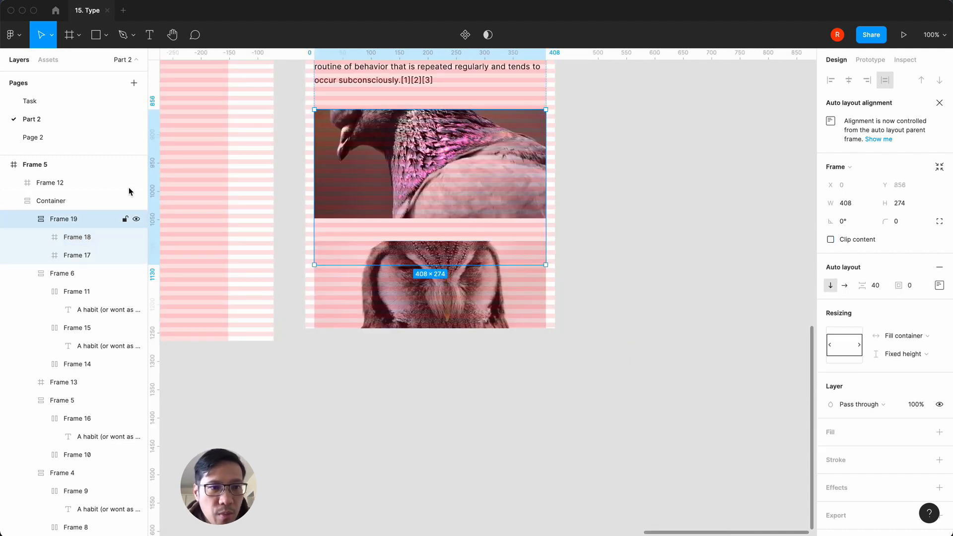
pyautogui.doubleClick(64, 219)
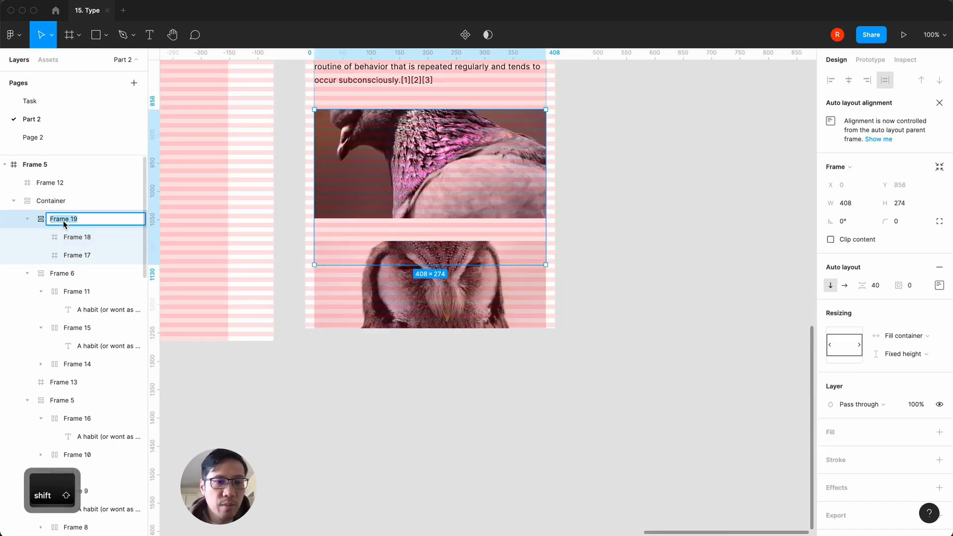
pyautogui.write('Two col')
pyautogui.press('Return')
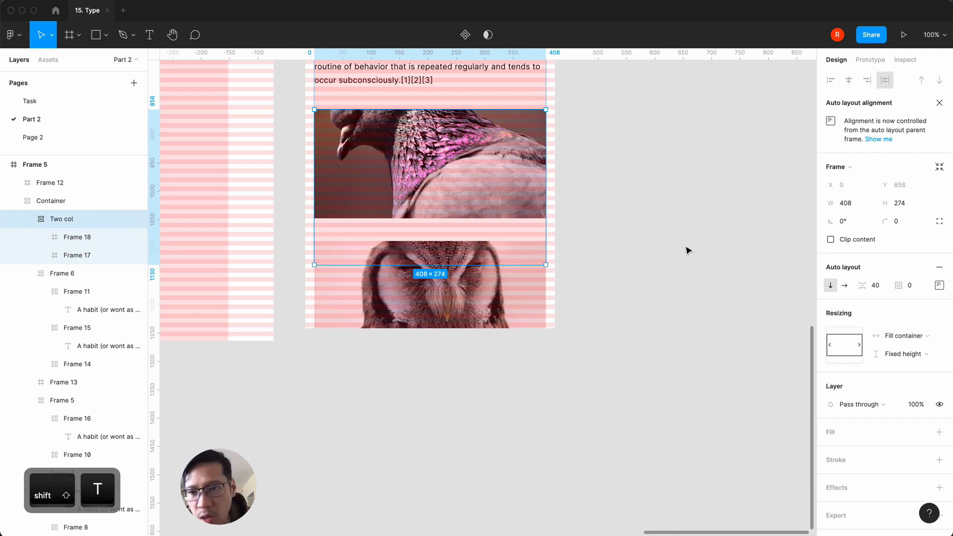
pyautogui.click(902, 353)
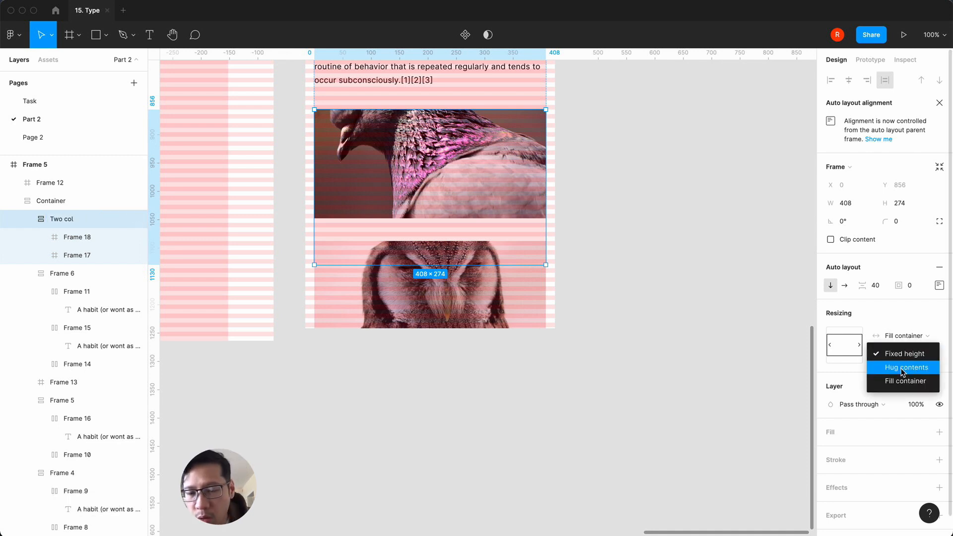
pyautogui.click(903, 372)
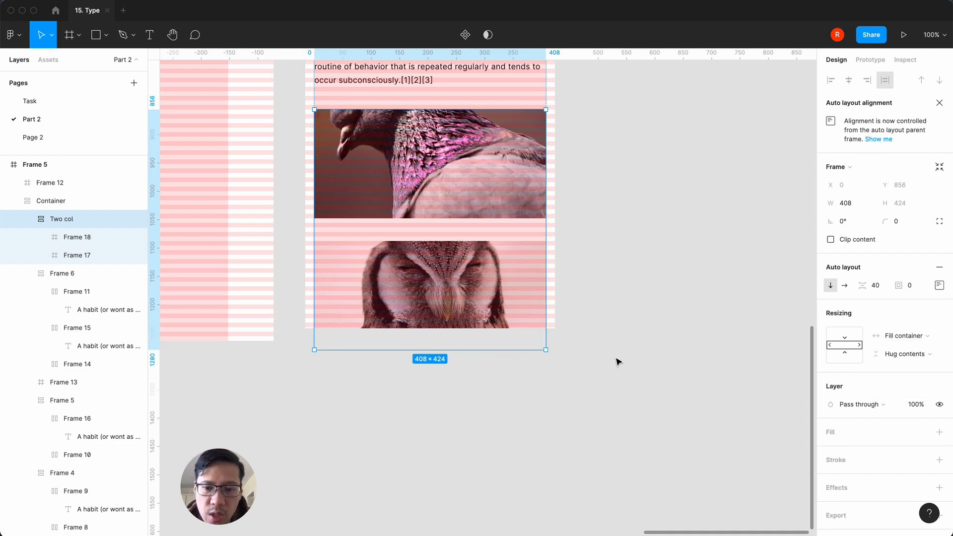
# Extend Frame 5 downward to a height of 1920 so the whole owl image fits.
pyautogui.press('-')
pyautogui.scroll(5, 617, 362)
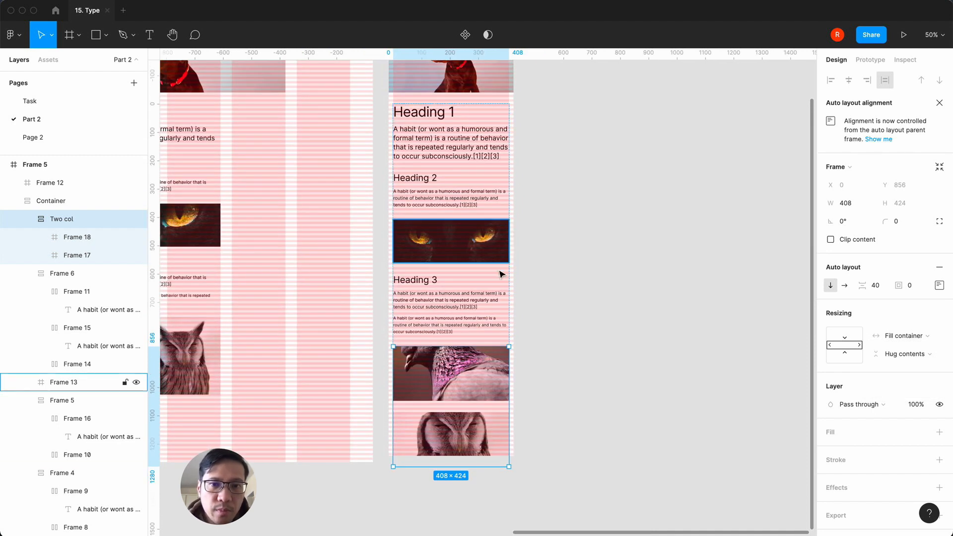
pyautogui.scroll(5, 499, 273)
pyautogui.click(405, 207)
pyautogui.scroll(-8, 591, 338)
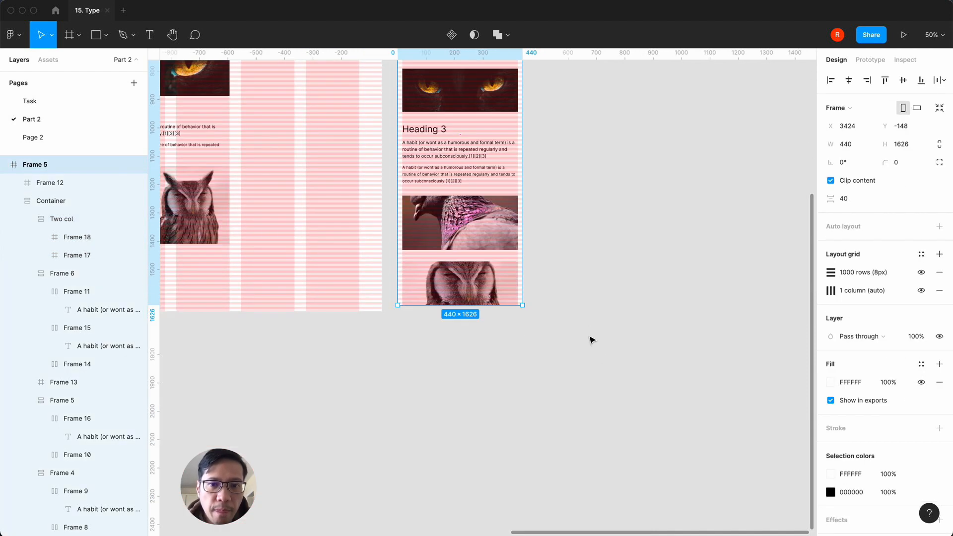
pyautogui.moveTo(501, 306); pyautogui.dragTo(501, 388)
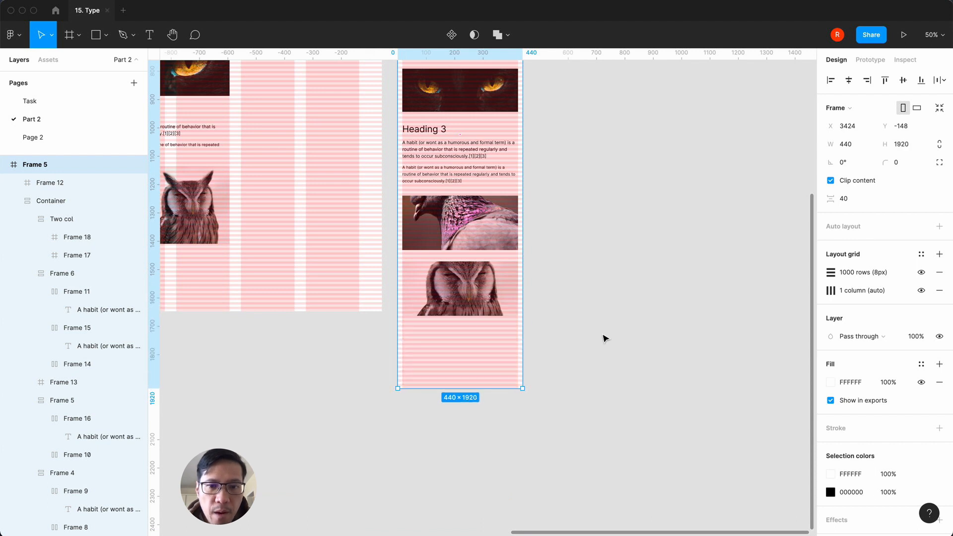
pyautogui.click(604, 338)
# Widen Frame 5 from its right edge to a width of 452.
pyautogui.scroll(10, 604, 338)
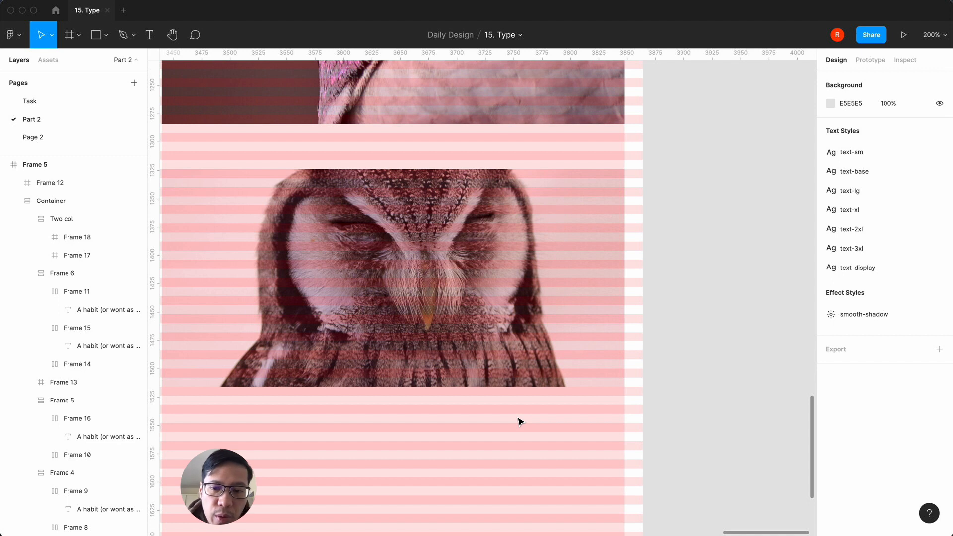
pyautogui.scroll(-10, 519, 422)
pyautogui.scroll(5, 519, 419)
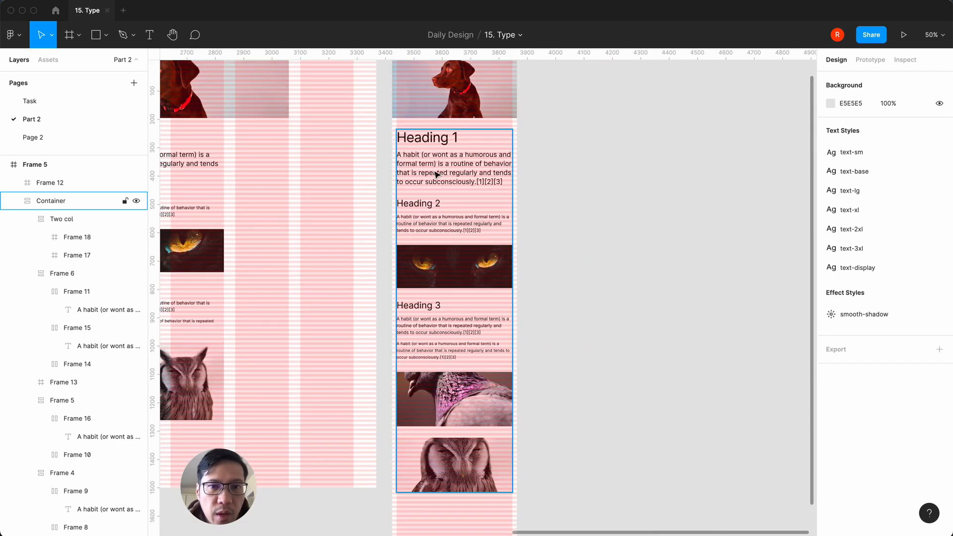
pyautogui.scroll(3, 430, 154)
pyautogui.click(405, 185)
pyautogui.scroll(-15, 541, 298)
pyautogui.scroll(15, 530, 298)
pyautogui.moveTo(545, 268)
pyautogui.mouseDown()
pyautogui.moveTo(519, 268)
pyautogui.moveTo(545, 268)
pyautogui.mouseUp()
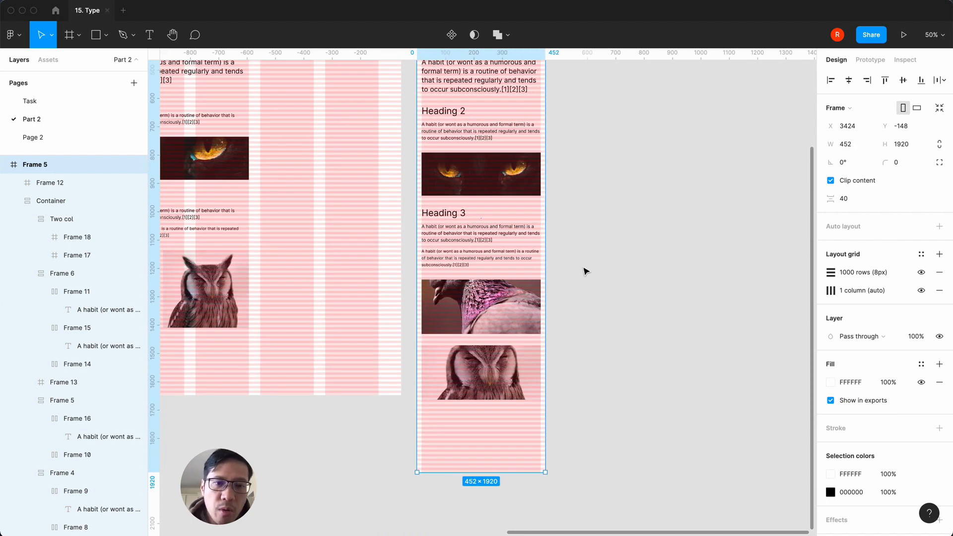
pyautogui.click(579, 304)
# Bring Frame 4 and Frame 5 into view side by side and hide the layout grids.
pyautogui.press('-')
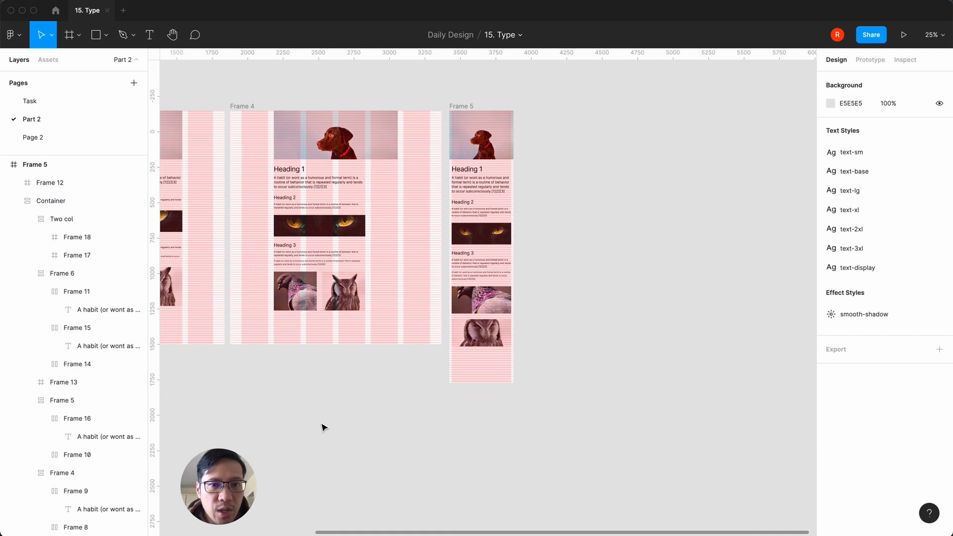
pyautogui.press('+')
pyautogui.hscroll(-7, 321, 424)
pyautogui.scroll(4, 322, 425)
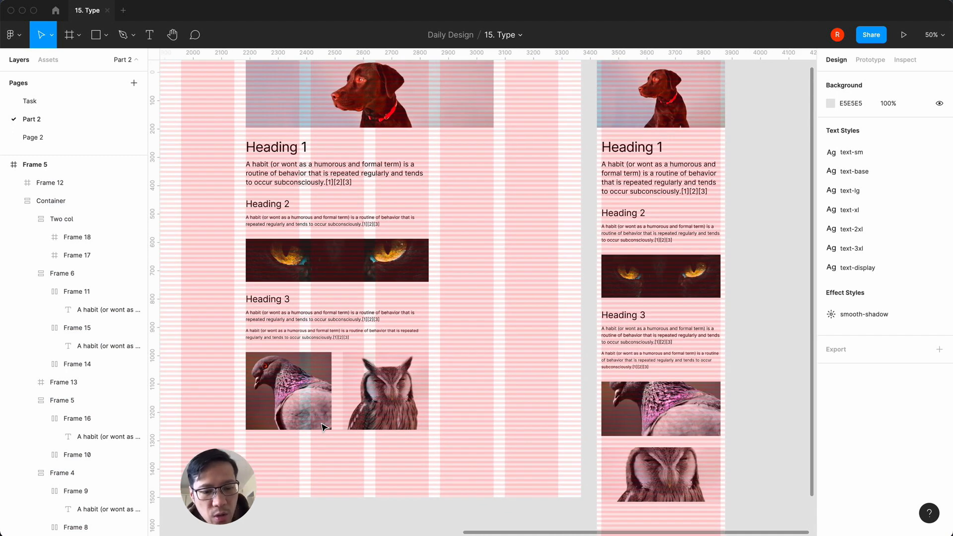
pyautogui.hotkey('ctrl', 'g')
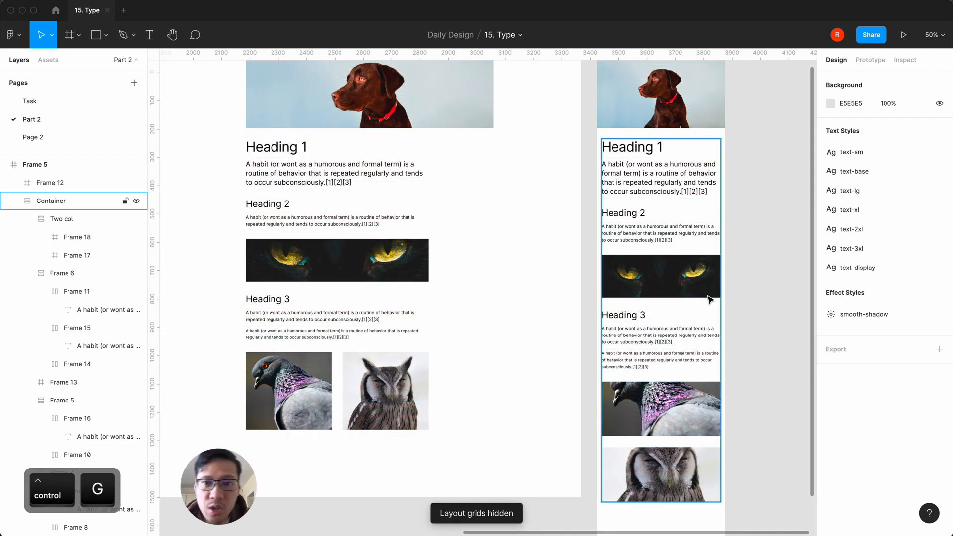
# Compare the text widths and image arrangements of the blog page layouts in Frames 3, 4 and 5.
pyautogui.press('-')
pyautogui.hscroll(-5, 672, 320)
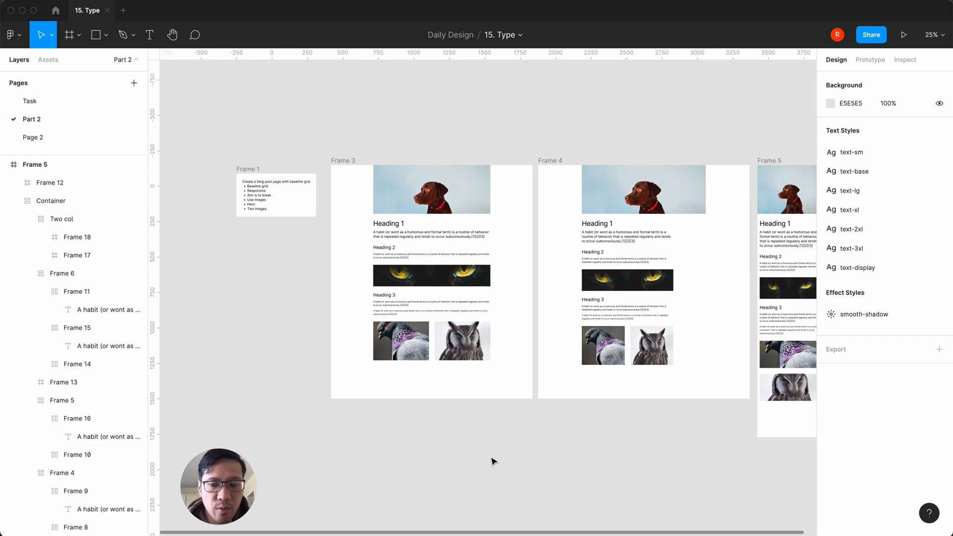
pyautogui.press('+')
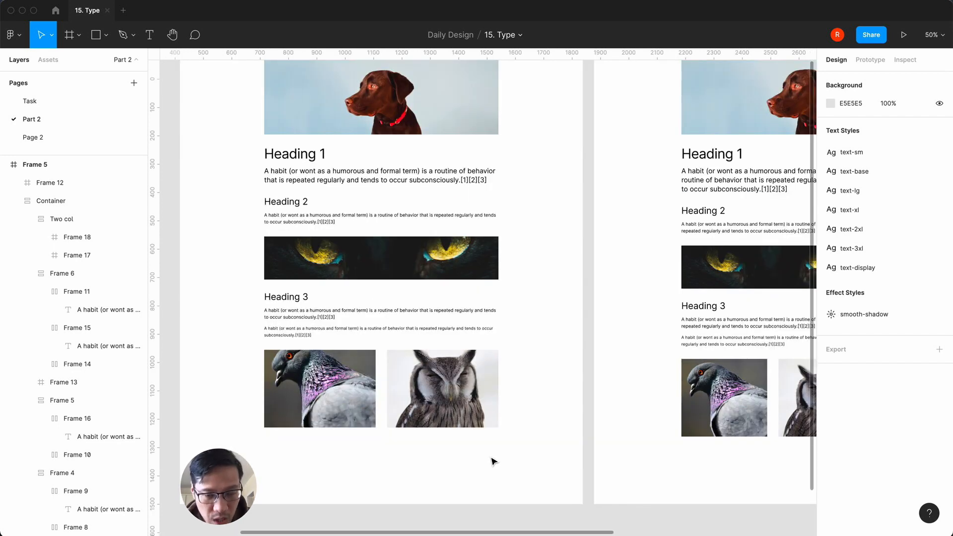
pyautogui.hscroll(2, 494, 462)
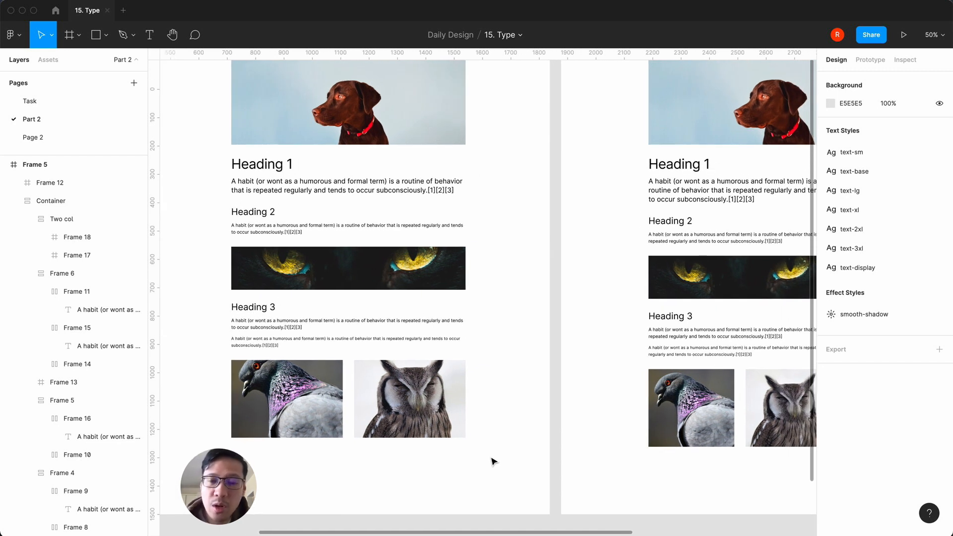
pyautogui.press('-')
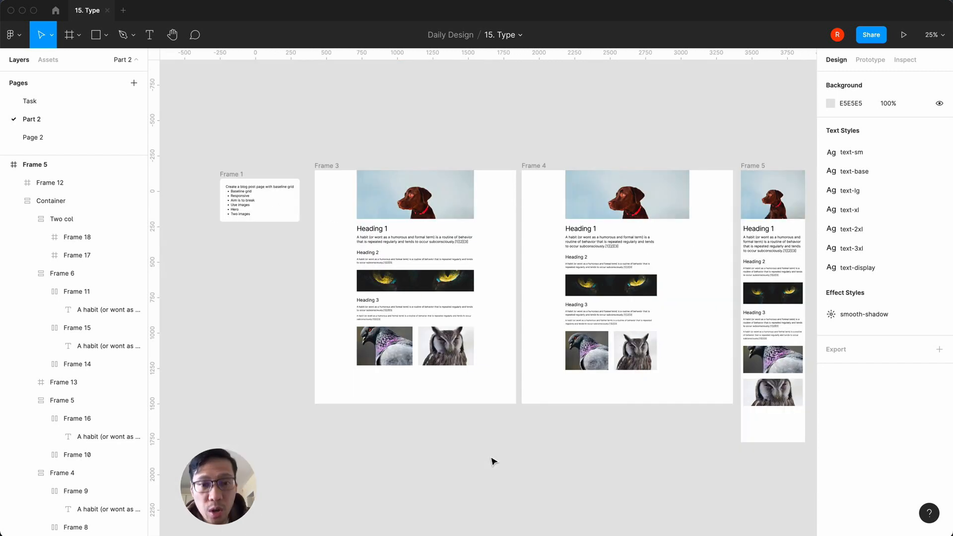
pyautogui.press('+')
pyautogui.scroll(2, 493, 459)
pyautogui.hscroll(1, 494, 460)
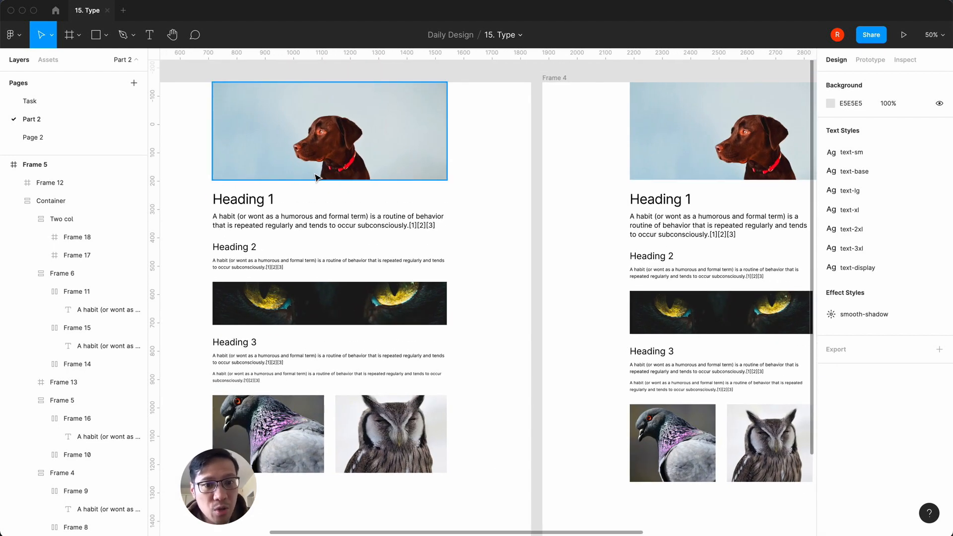
pyautogui.doubleClick(334, 308)
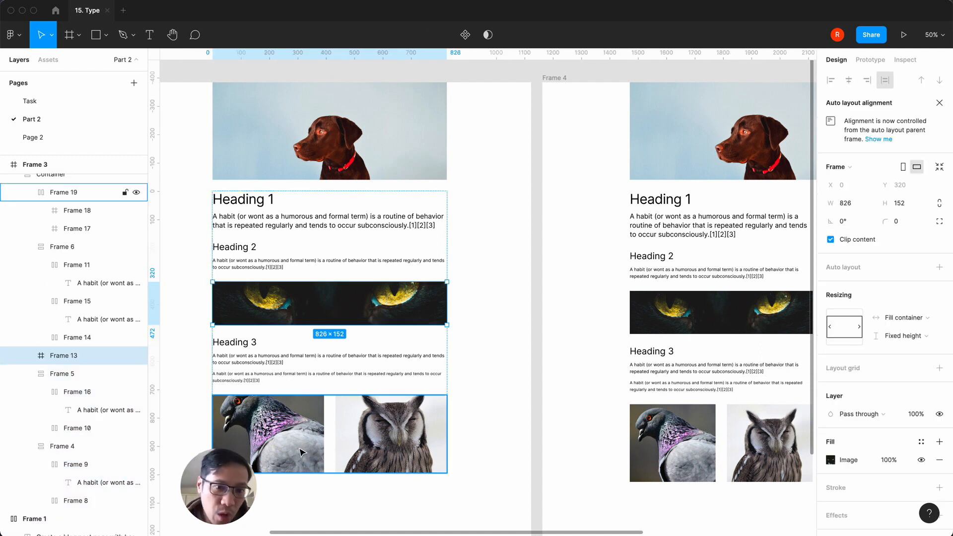
pyautogui.hscroll(2, 386, 454)
pyautogui.hscroll(3, 386, 455)
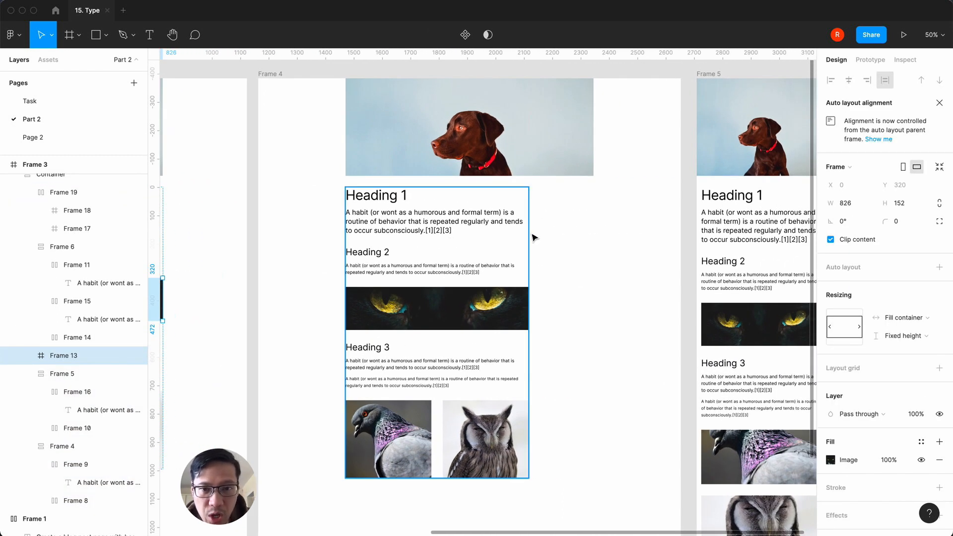
pyautogui.hscroll(10, 669, 262)
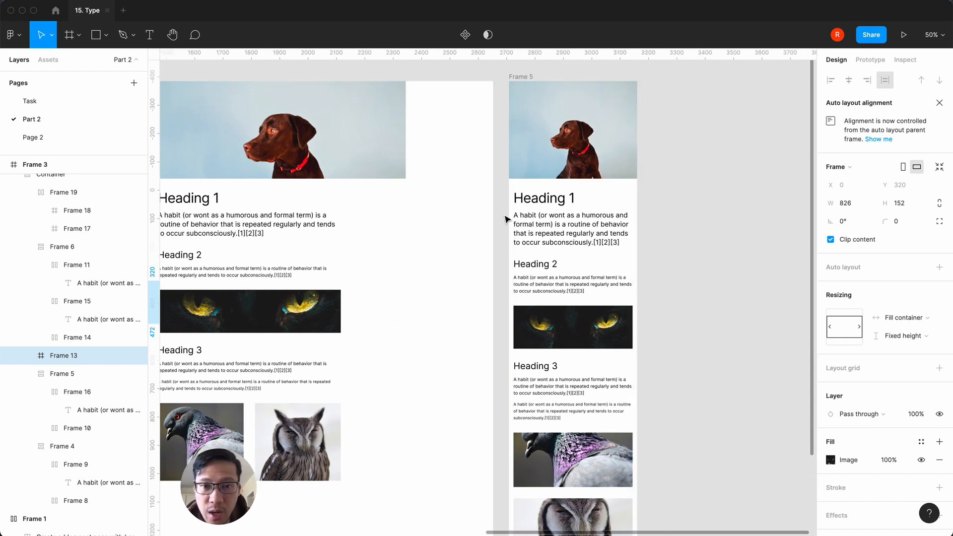
pyautogui.hscroll(-4, 507, 217)
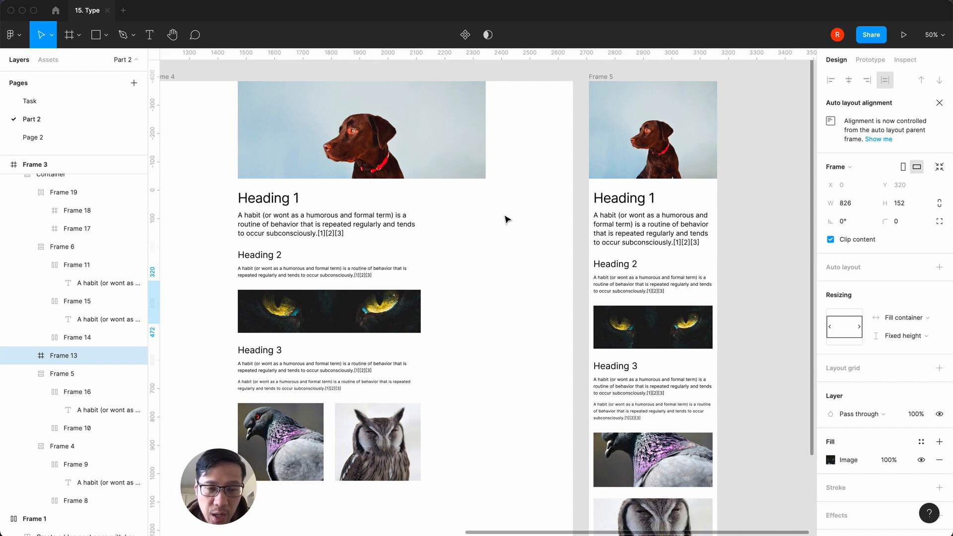
pyautogui.hscroll(-2, 507, 220)
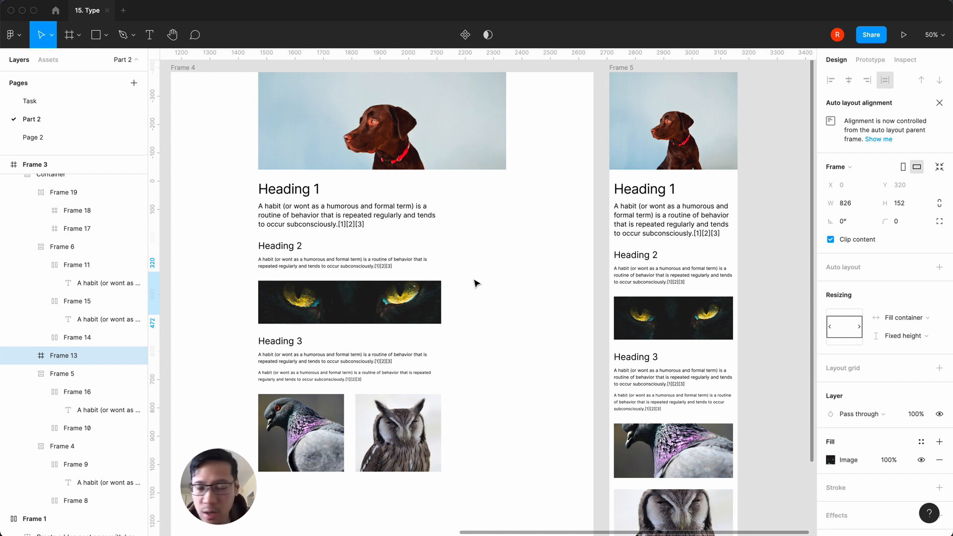
pyautogui.click(779, 197)
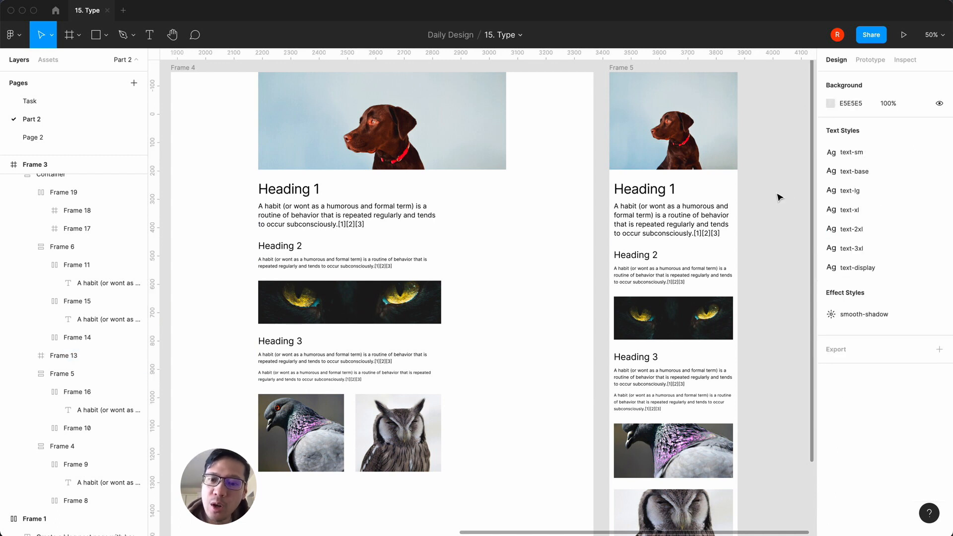
pyautogui.press('-')
pyautogui.press('+')
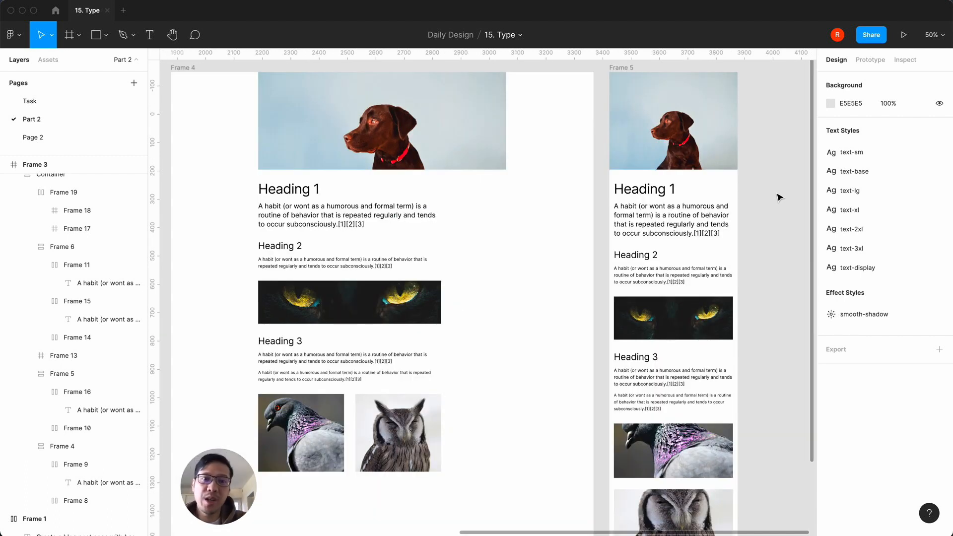